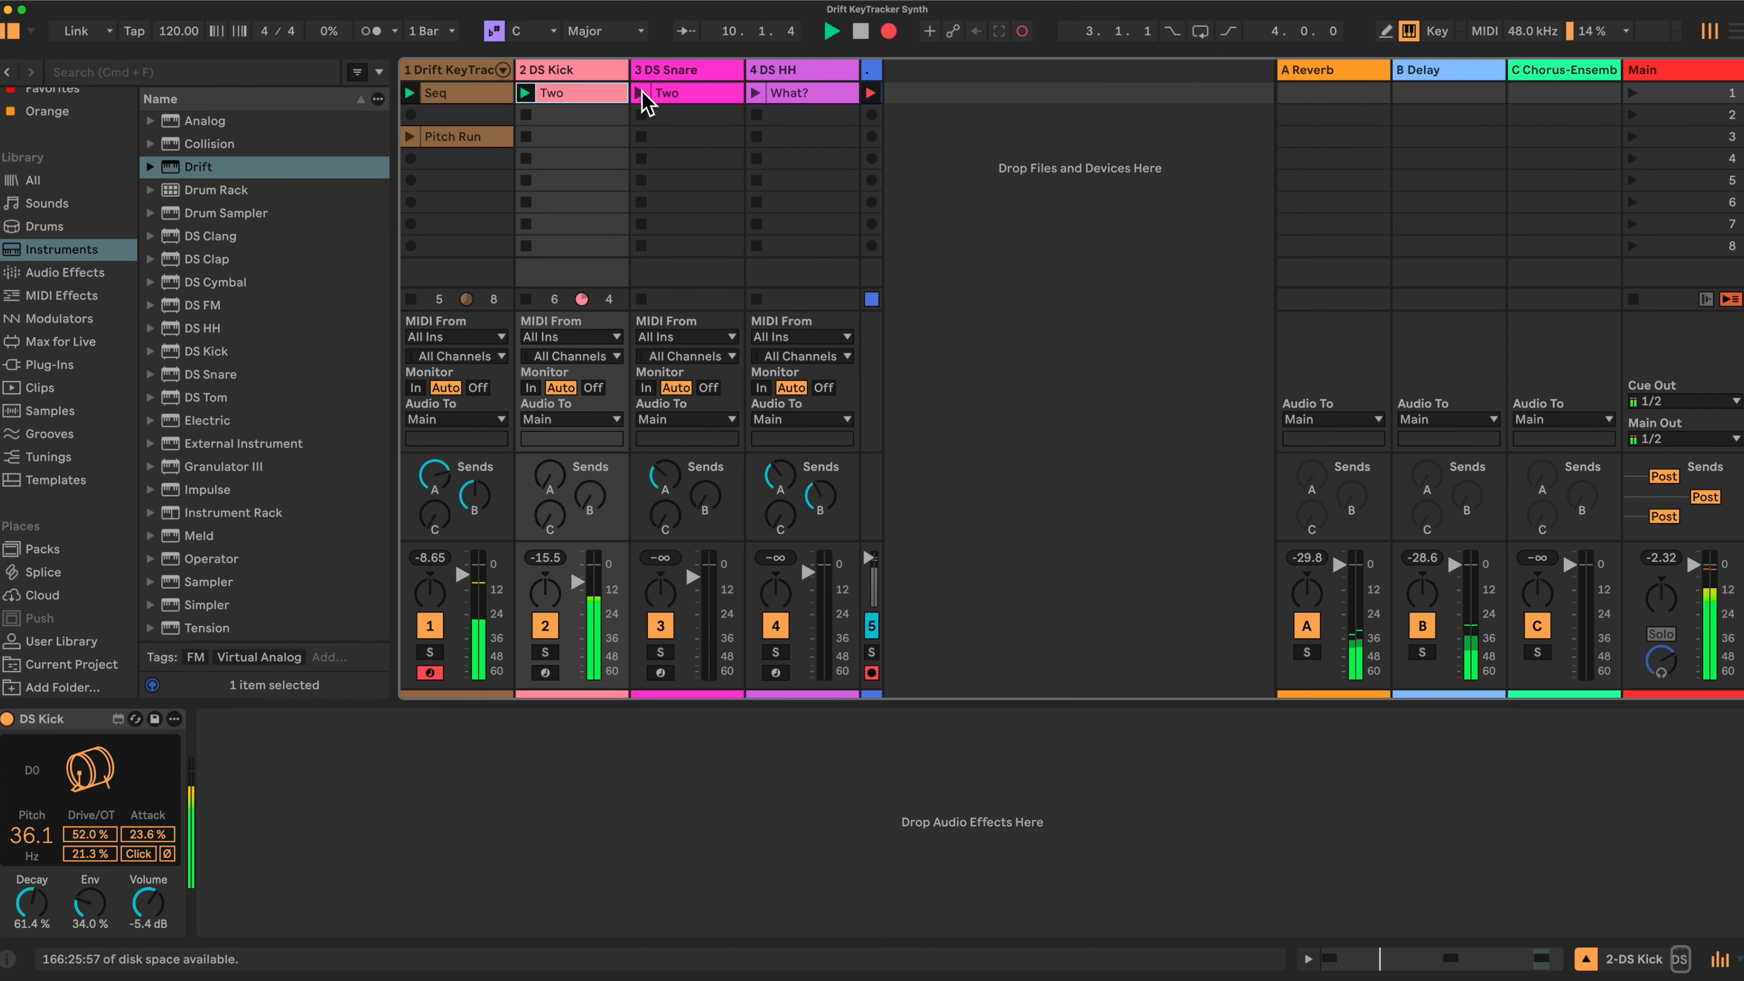
Step: Launch the What? clip on the DS HH track
{"action": "left_click", "coordinate": [755, 93]}
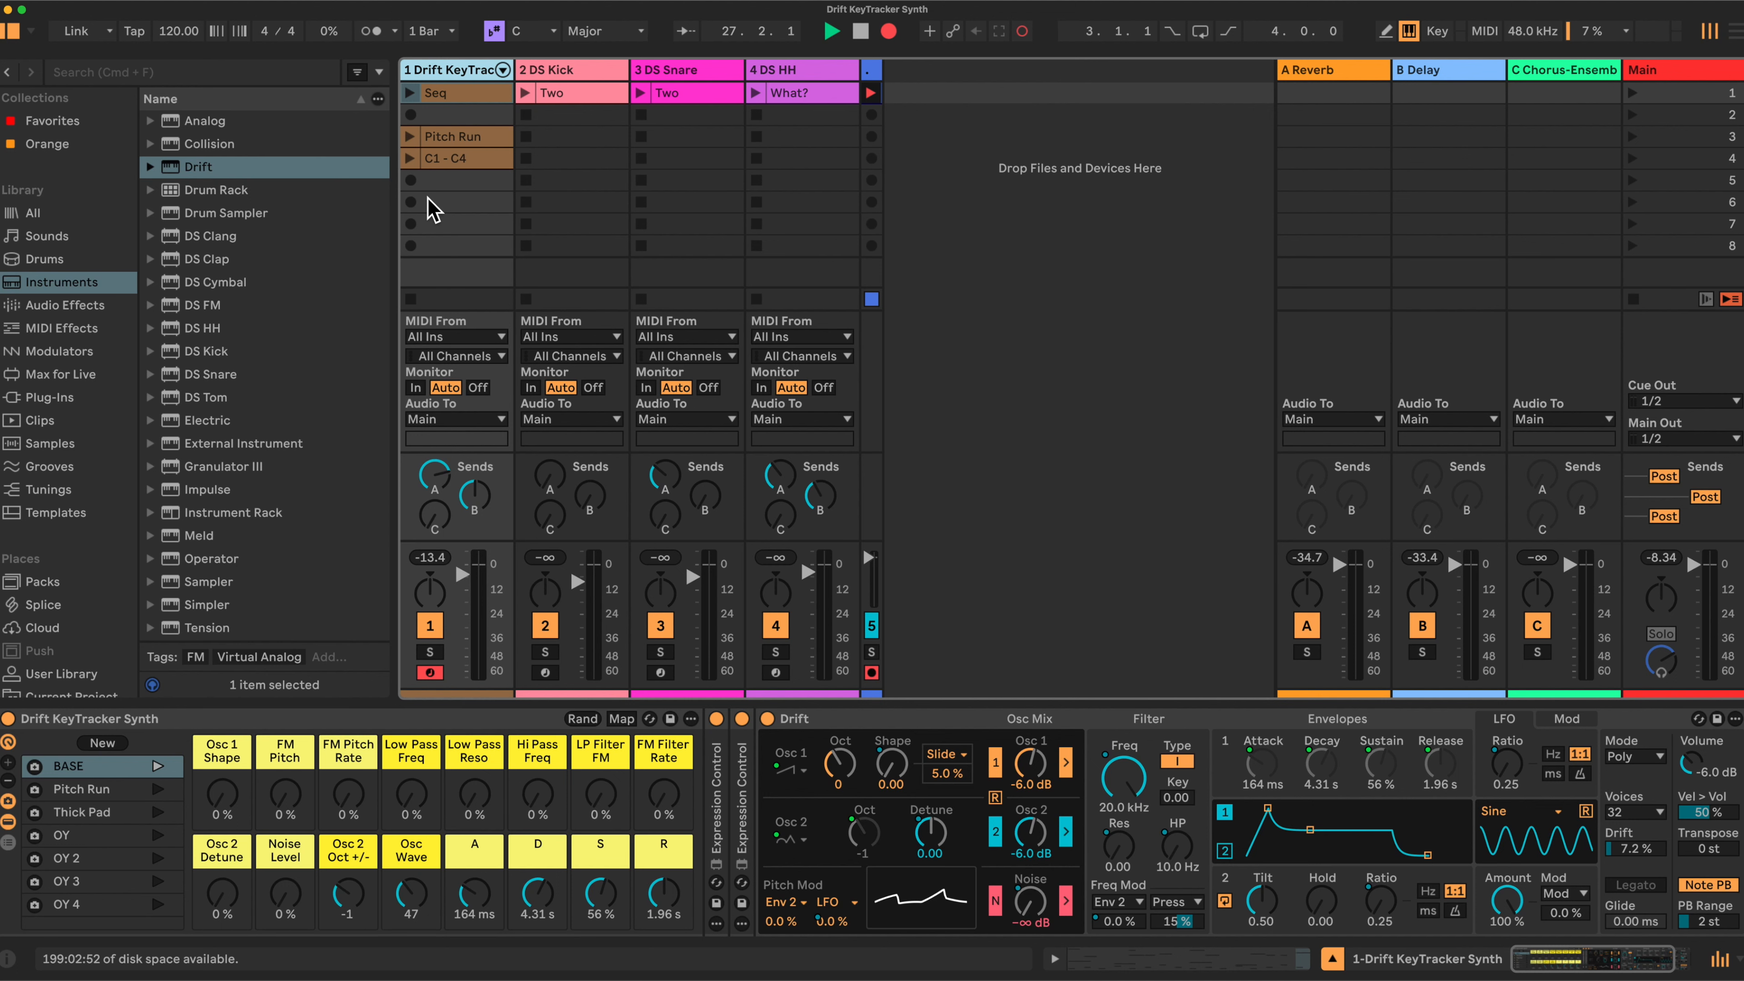
Step: Open the C1 - C4 clip's notes with the track's devices shown below, zoom out to its full pitch range, and launch the clip
{"action": "double_click", "coordinate": [445, 159]}
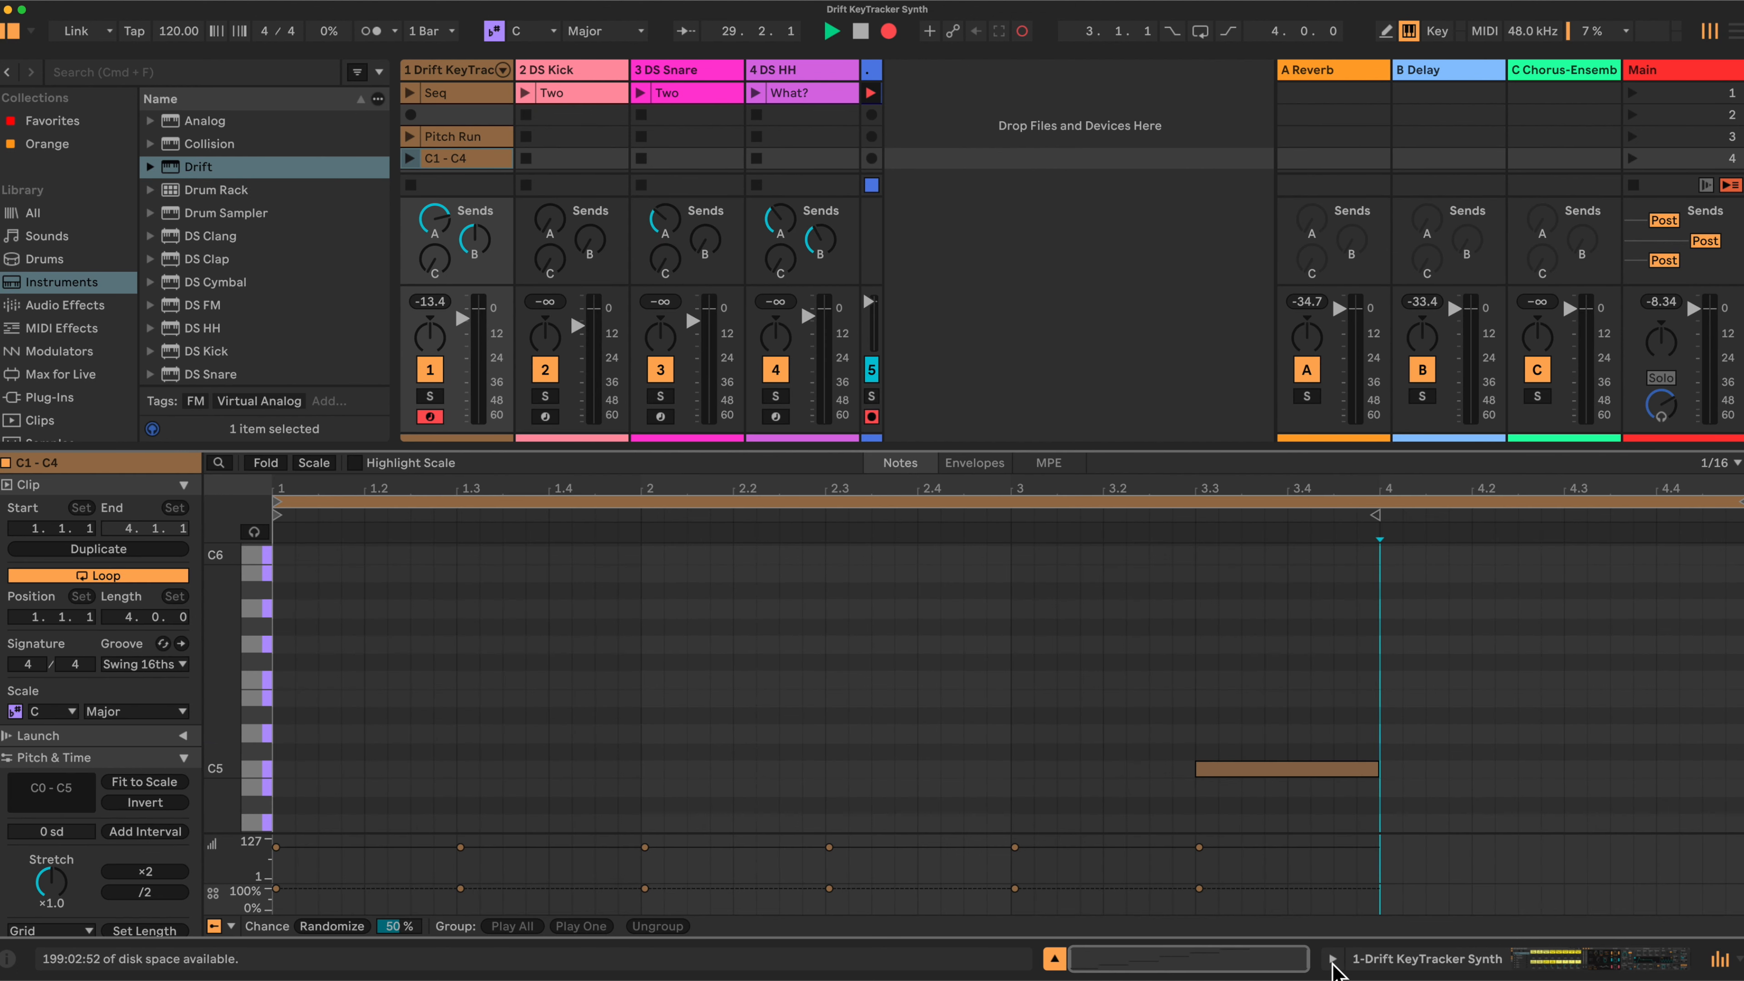
{"action": "left_click", "coordinate": [1332, 959]}
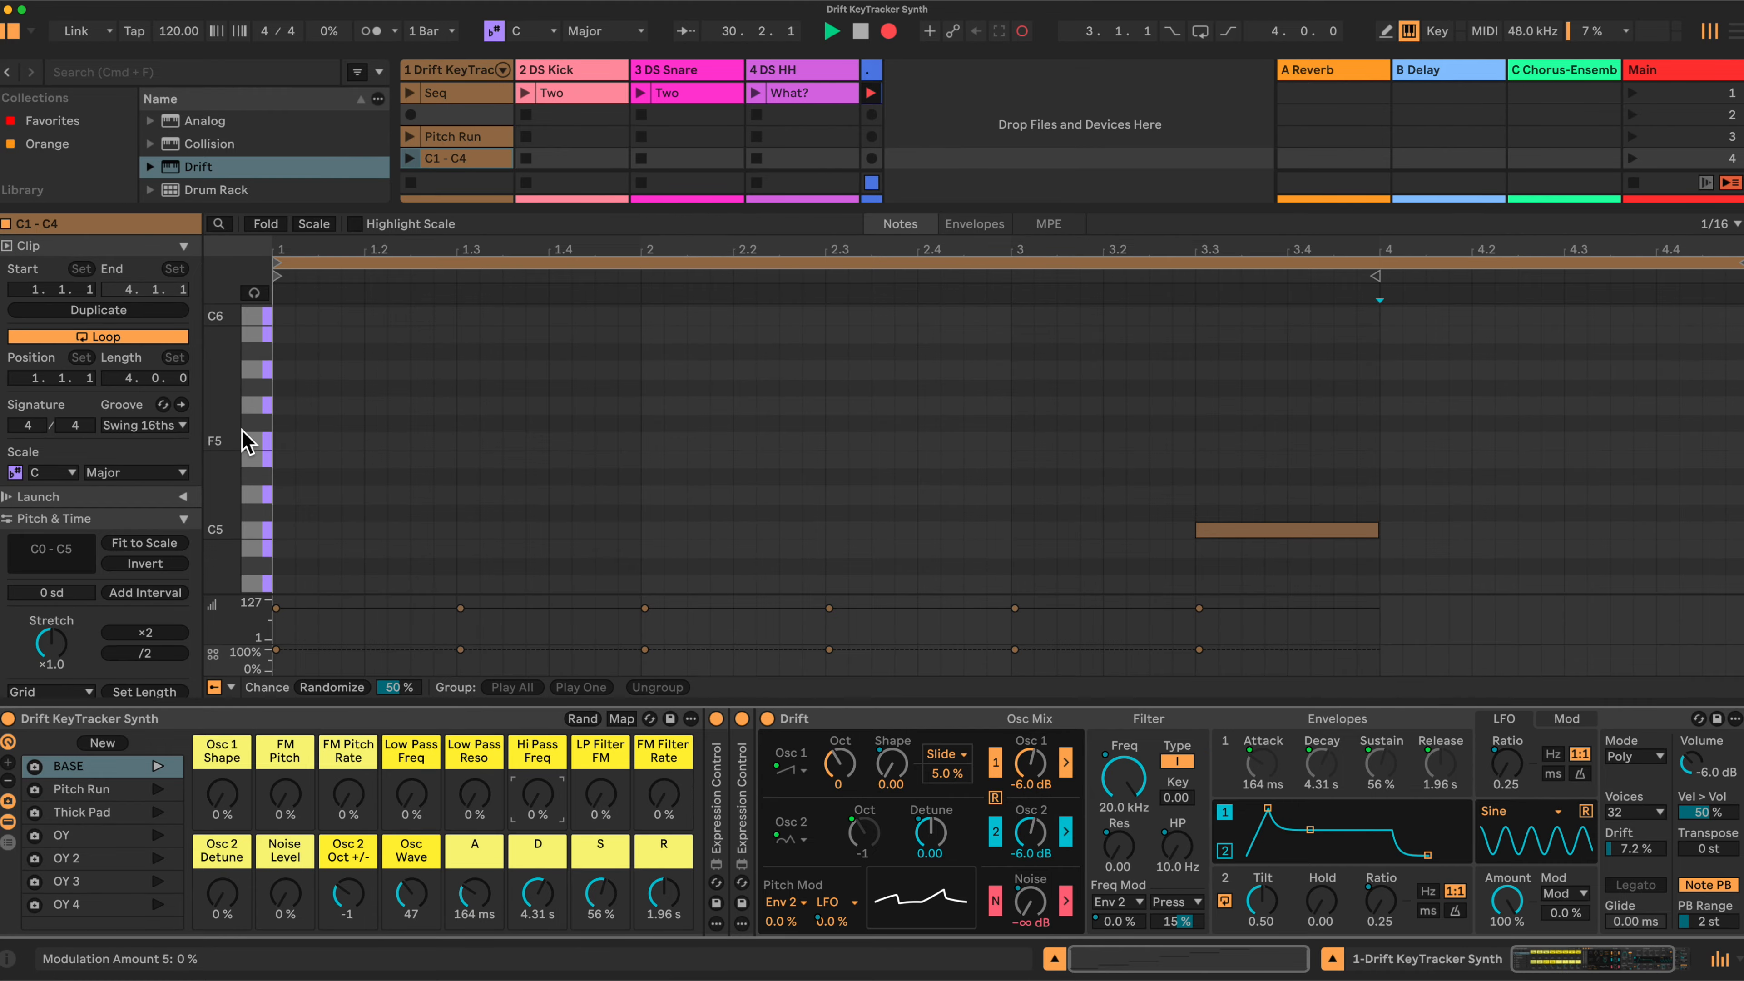
{"action": "left_click_drag", "start_coordinate": [215, 426], "coordinate": [73, 436]}
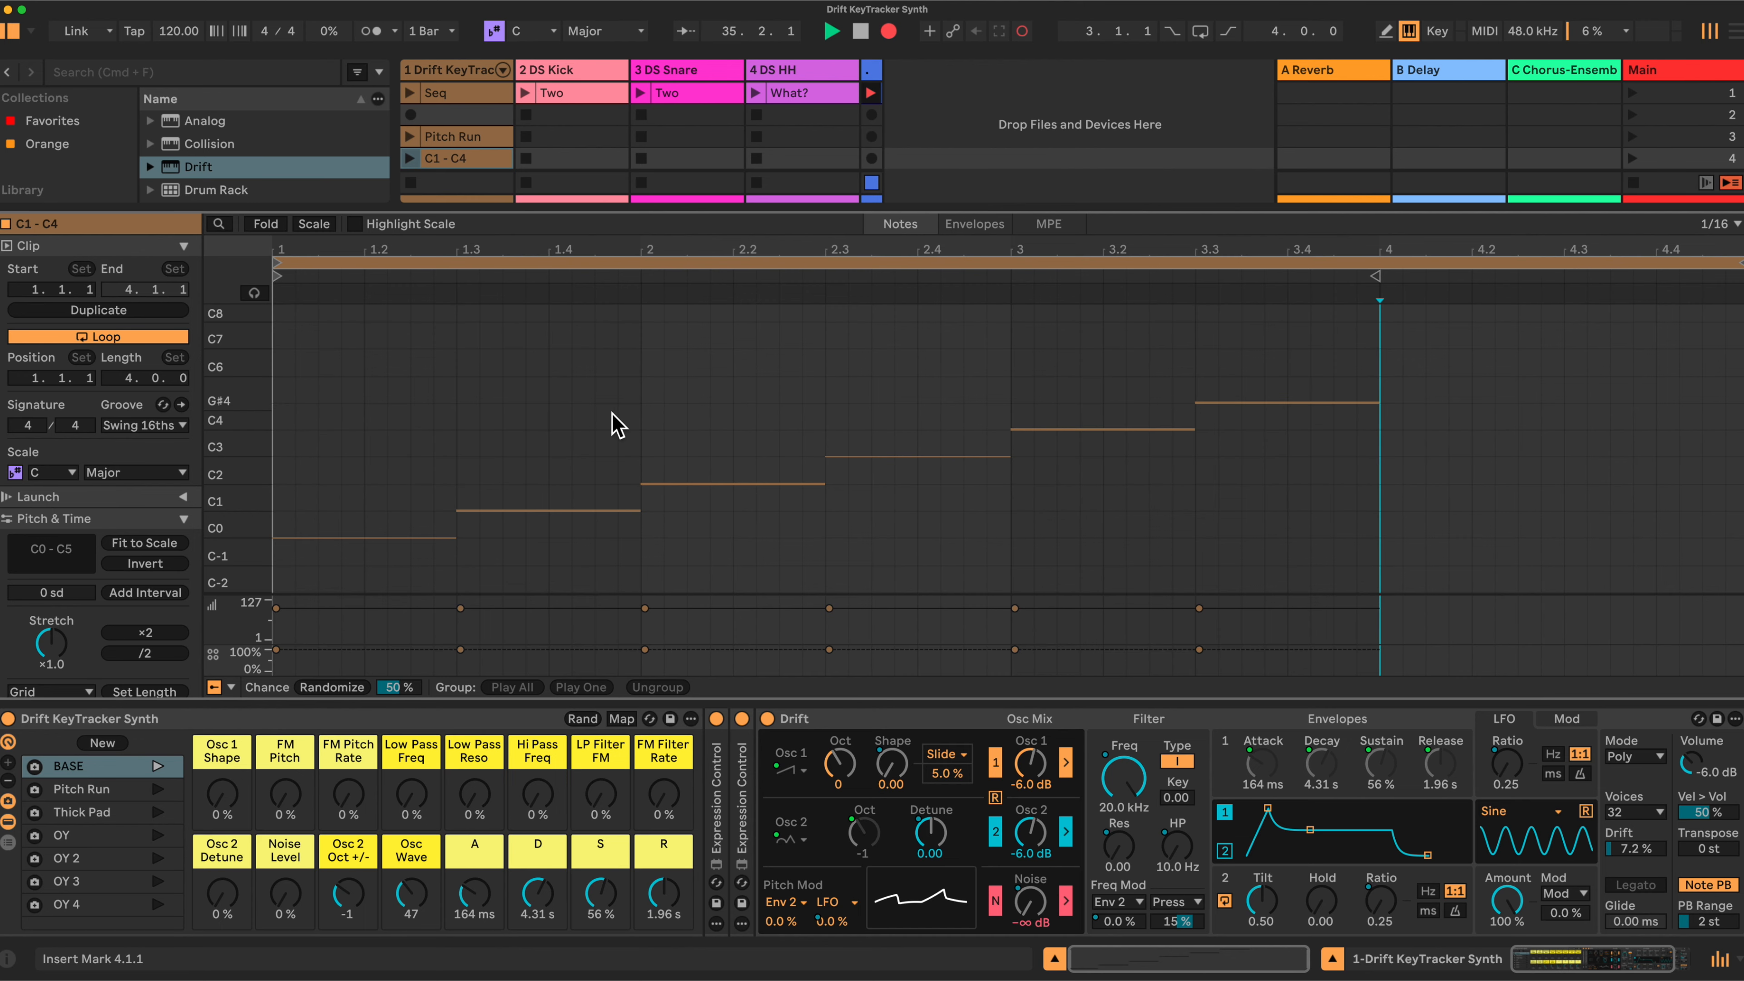
{"action": "left_click", "coordinate": [410, 159]}
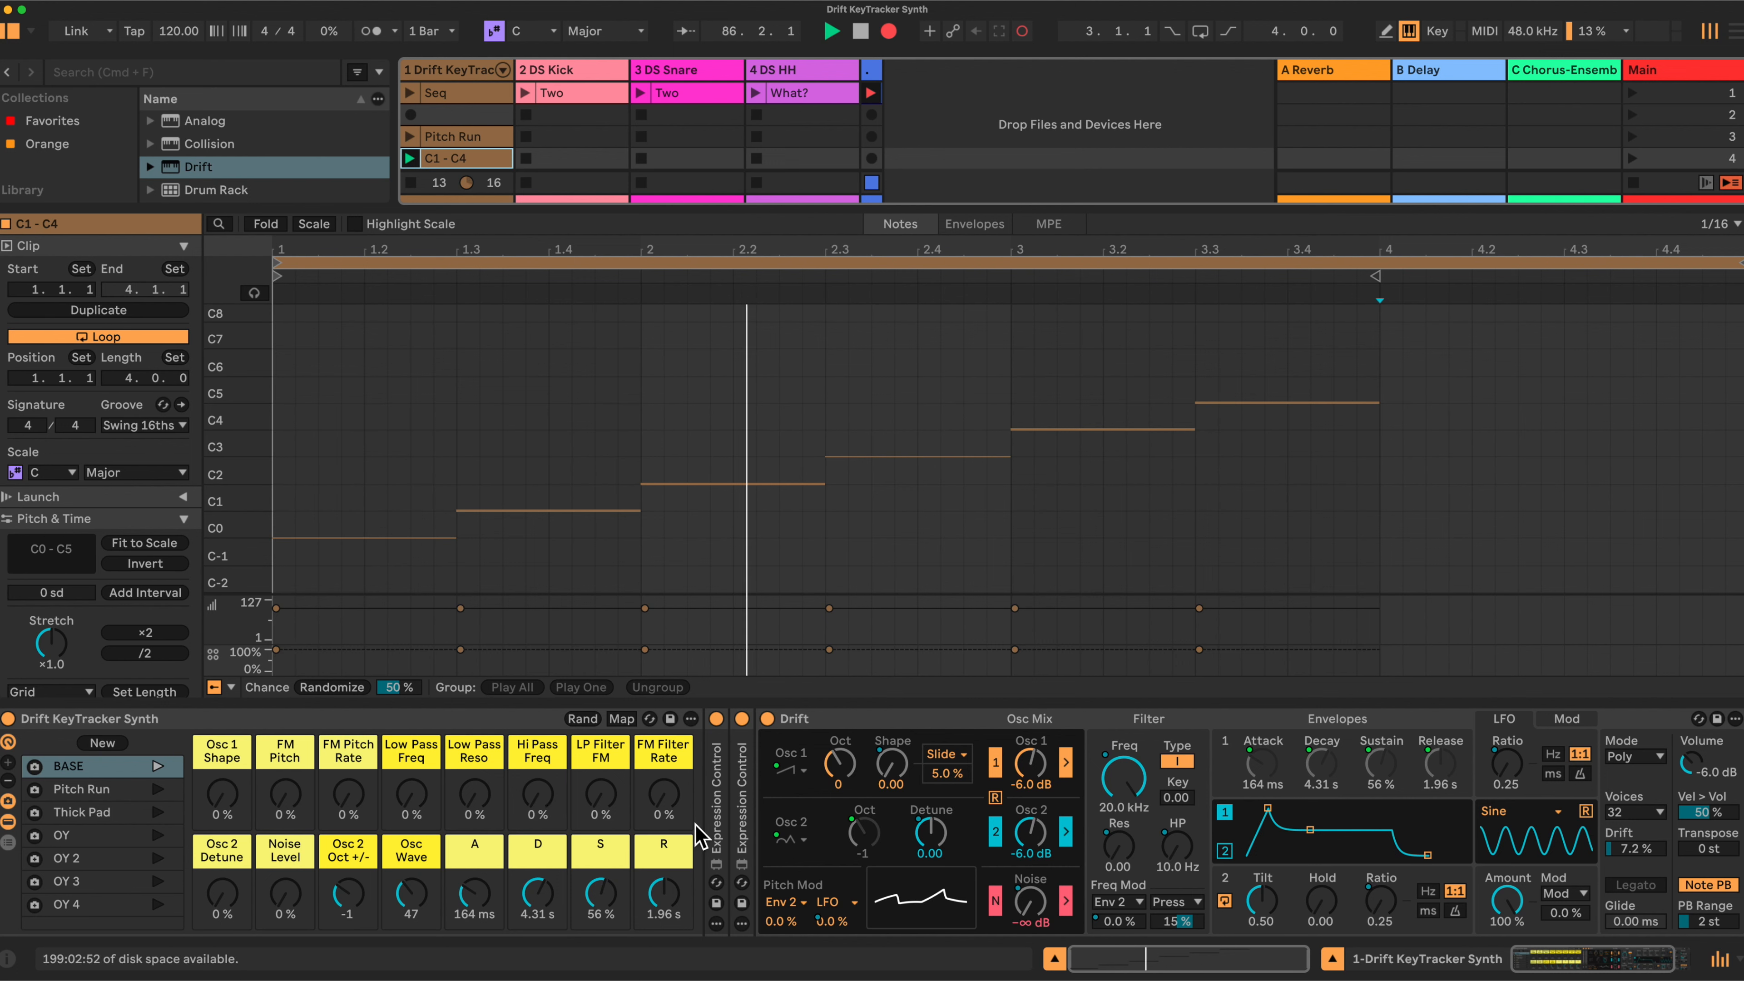
Step: Try the Hi Pass Freq macro at 100 % and Low Pass Freq at -100 %, returning Hi Pass Freq to 0 %
{"action": "left_click_drag", "start_coordinate": [538, 813], "coordinate": [537, 798]}
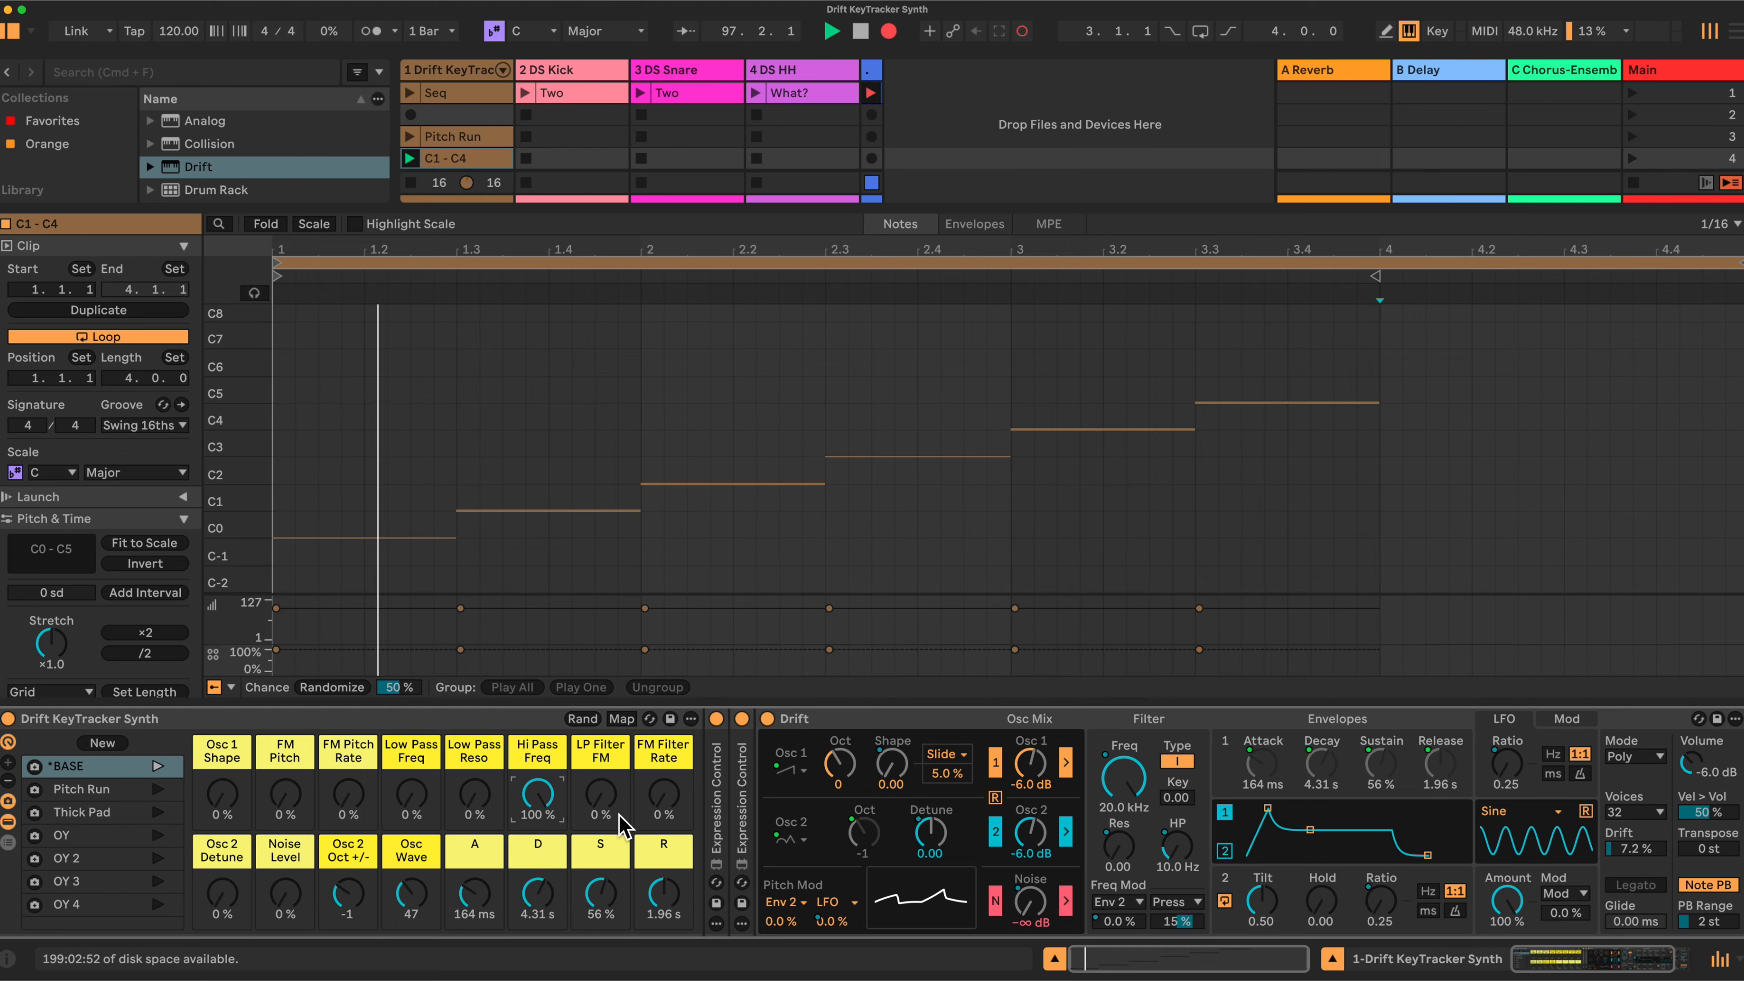
{"action": "left_click_drag", "start_coordinate": [410, 794], "coordinate": [410, 845]}
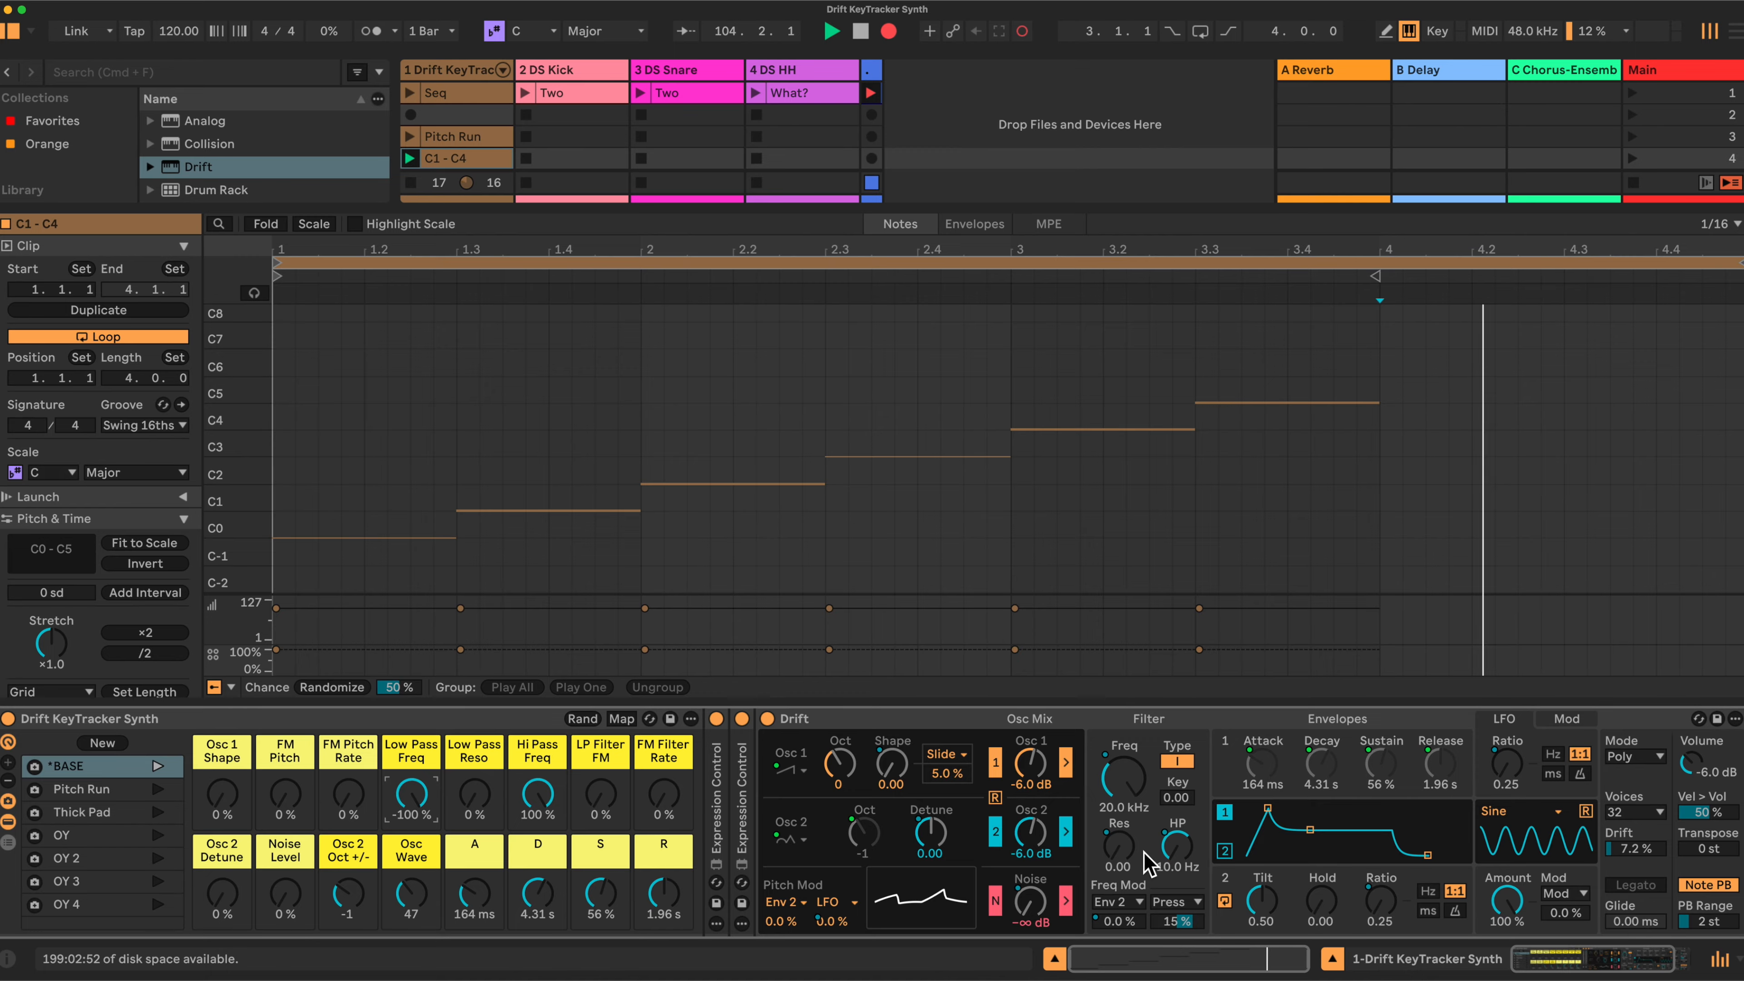
{"action": "left_click_drag", "start_coordinate": [534, 787], "coordinate": [534, 924]}
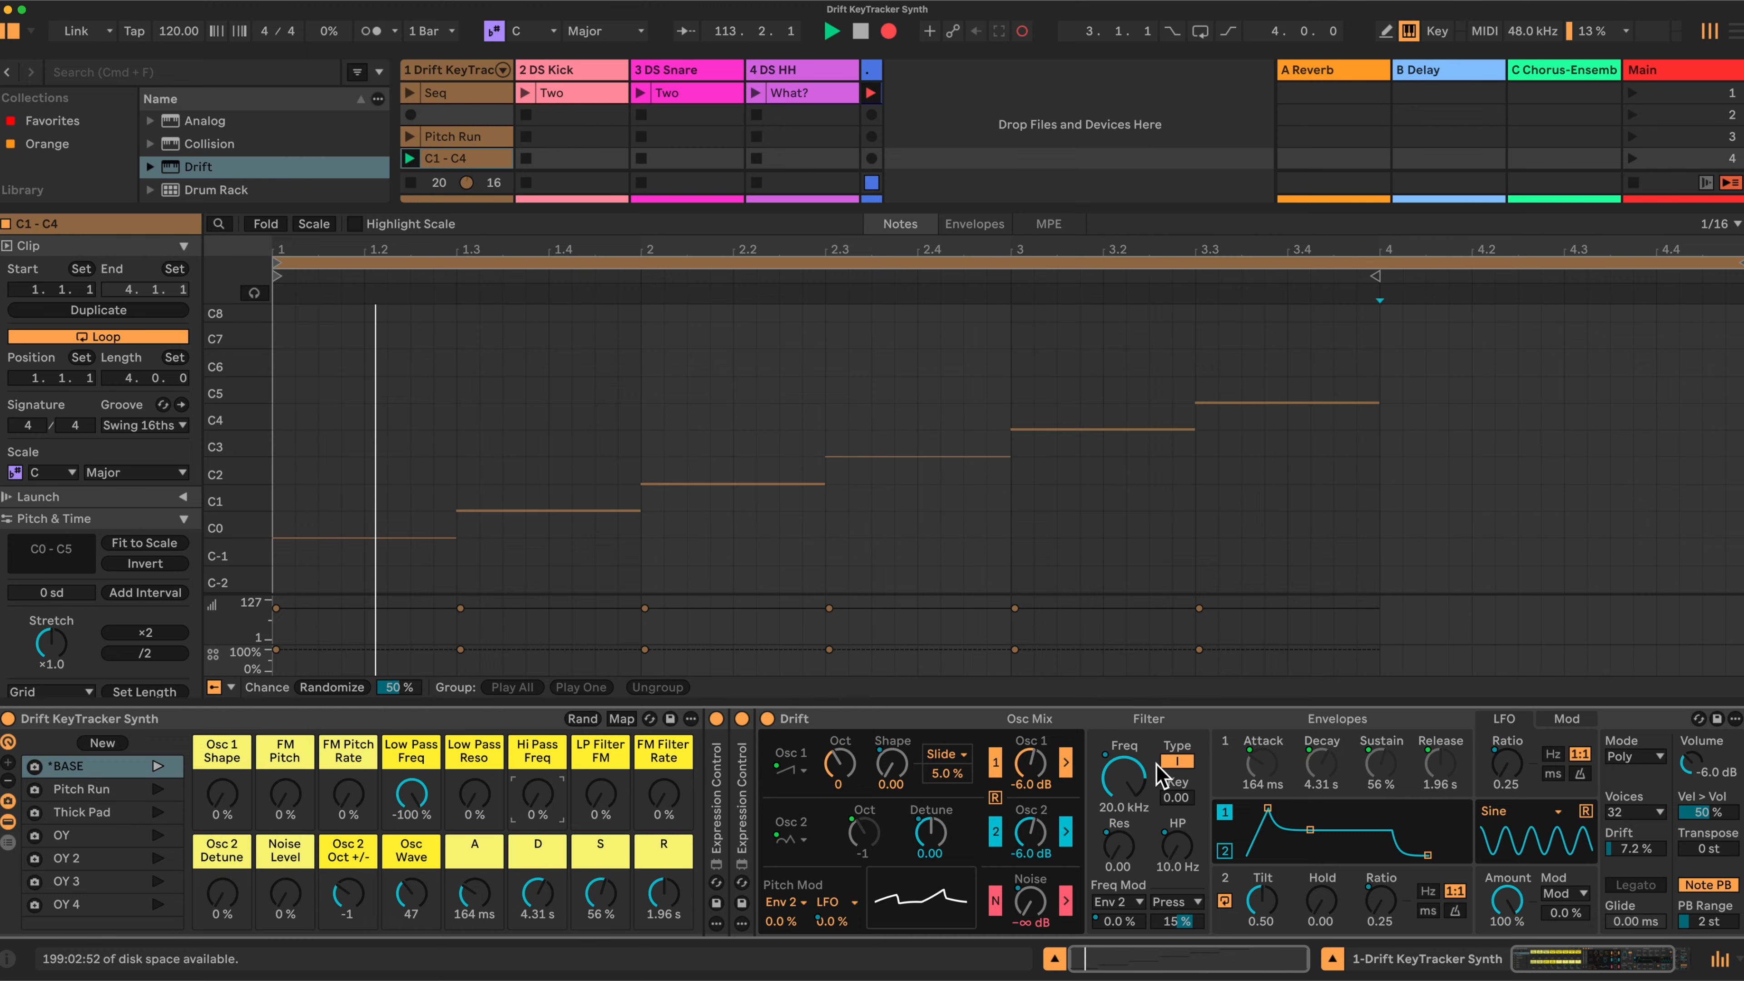
Step: Unfold the first Expression Control device and examine the target assigned to each of its Keytrack mappings
{"action": "double_click", "coordinate": [717, 797]}
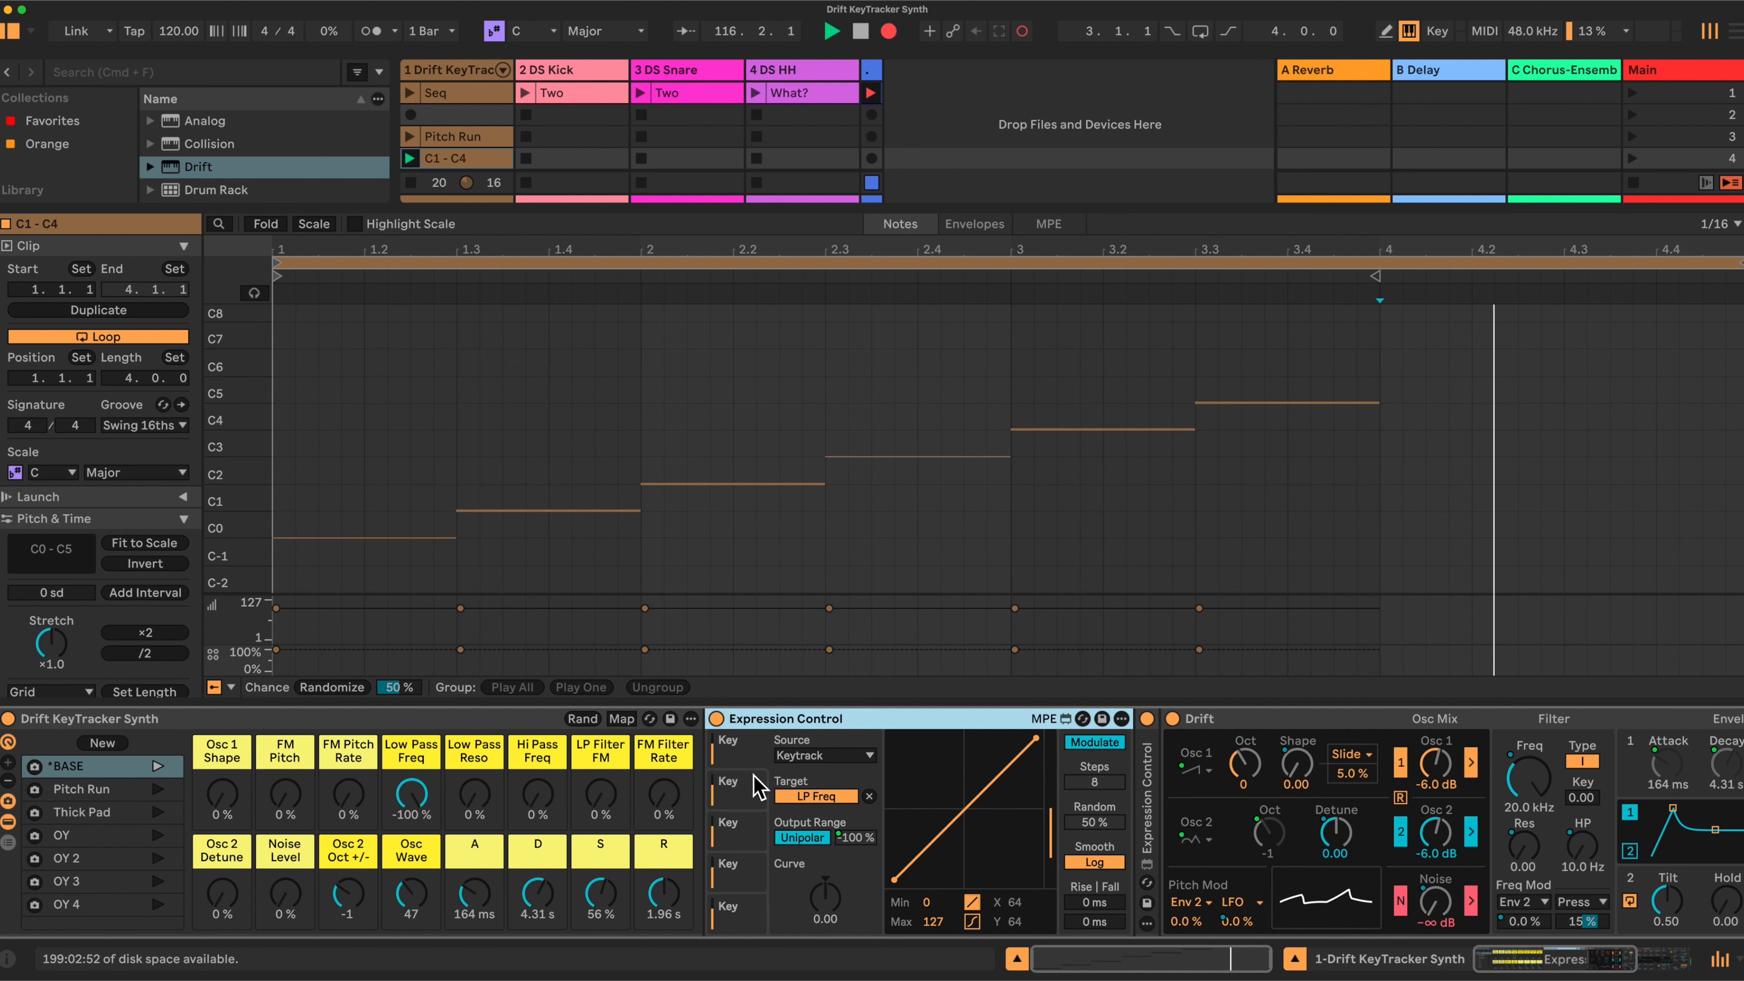
{"action": "left_click", "coordinate": [741, 830]}
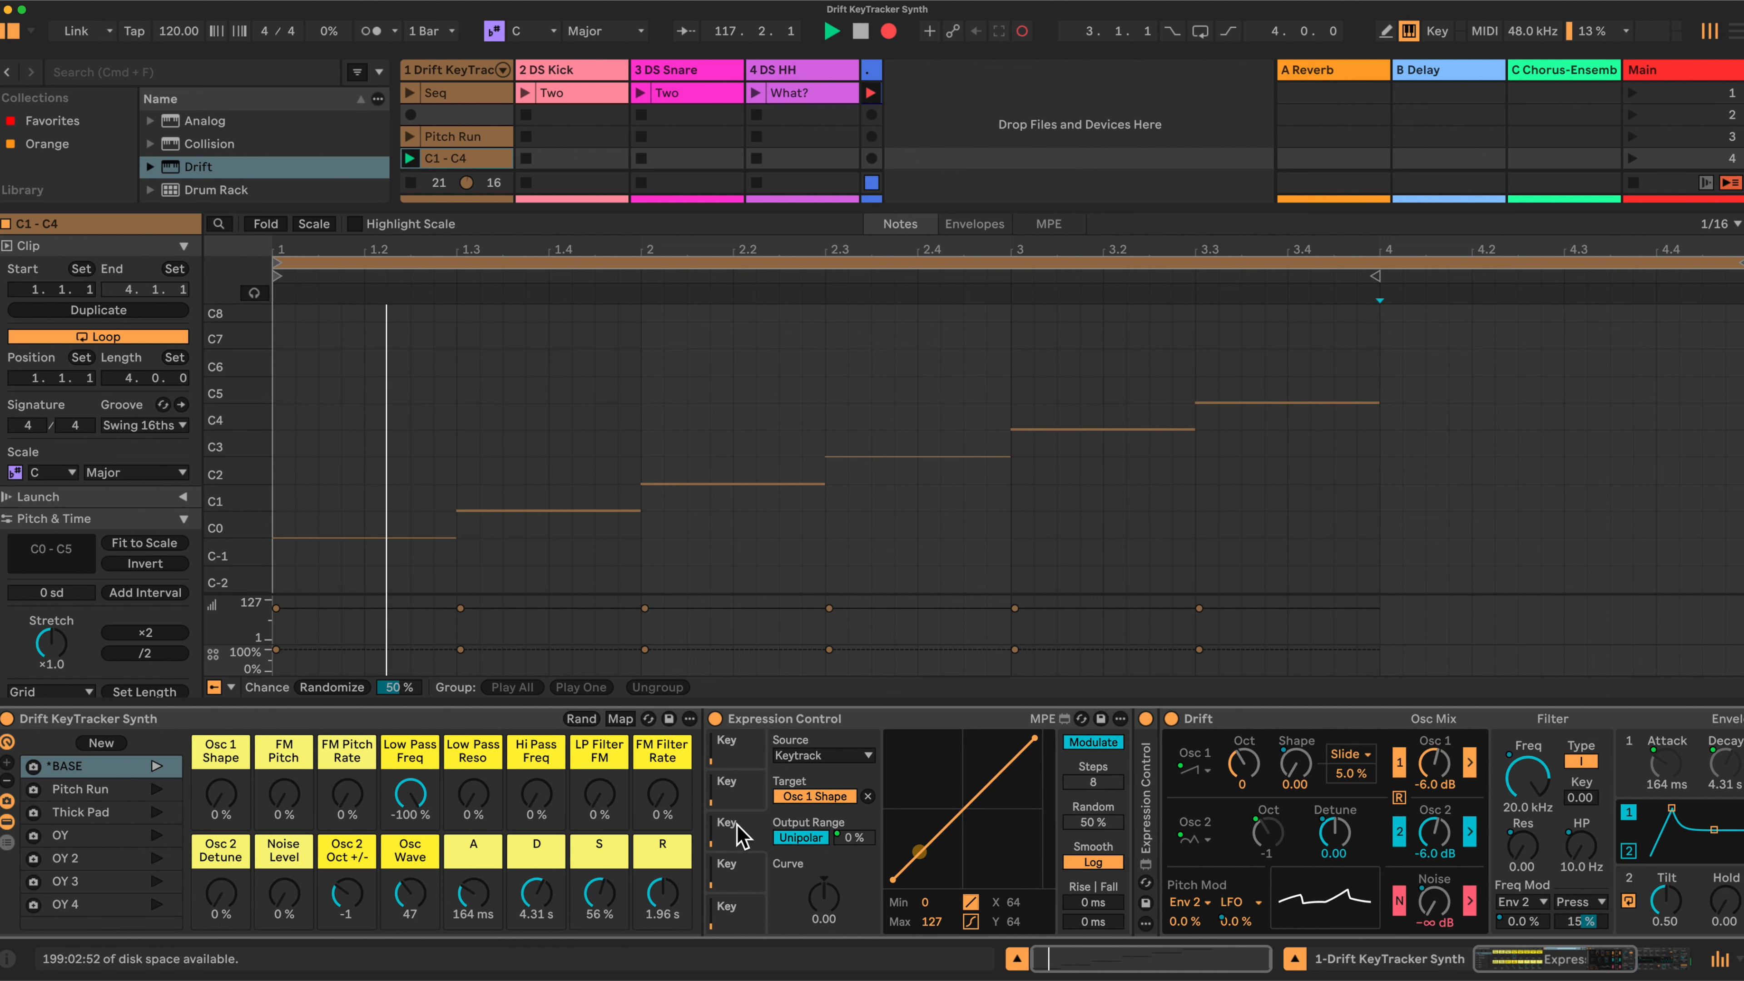
{"action": "left_click", "coordinate": [755, 755]}
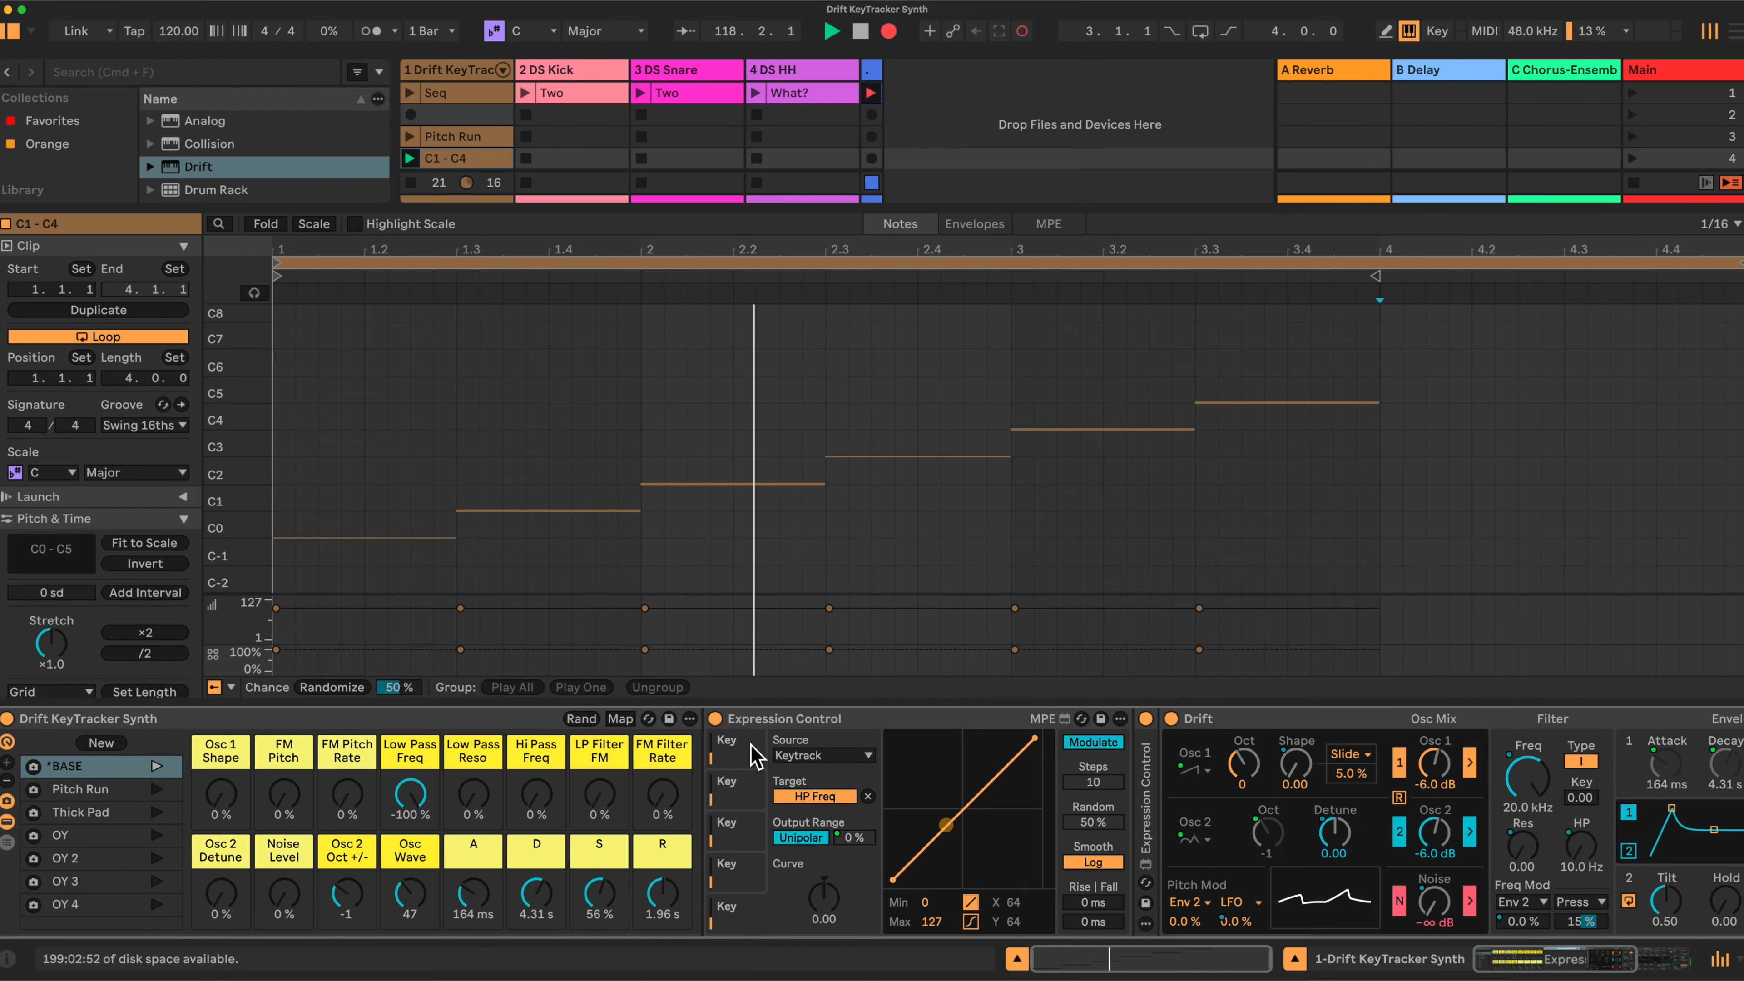
{"action": "left_click", "coordinate": [748, 833]}
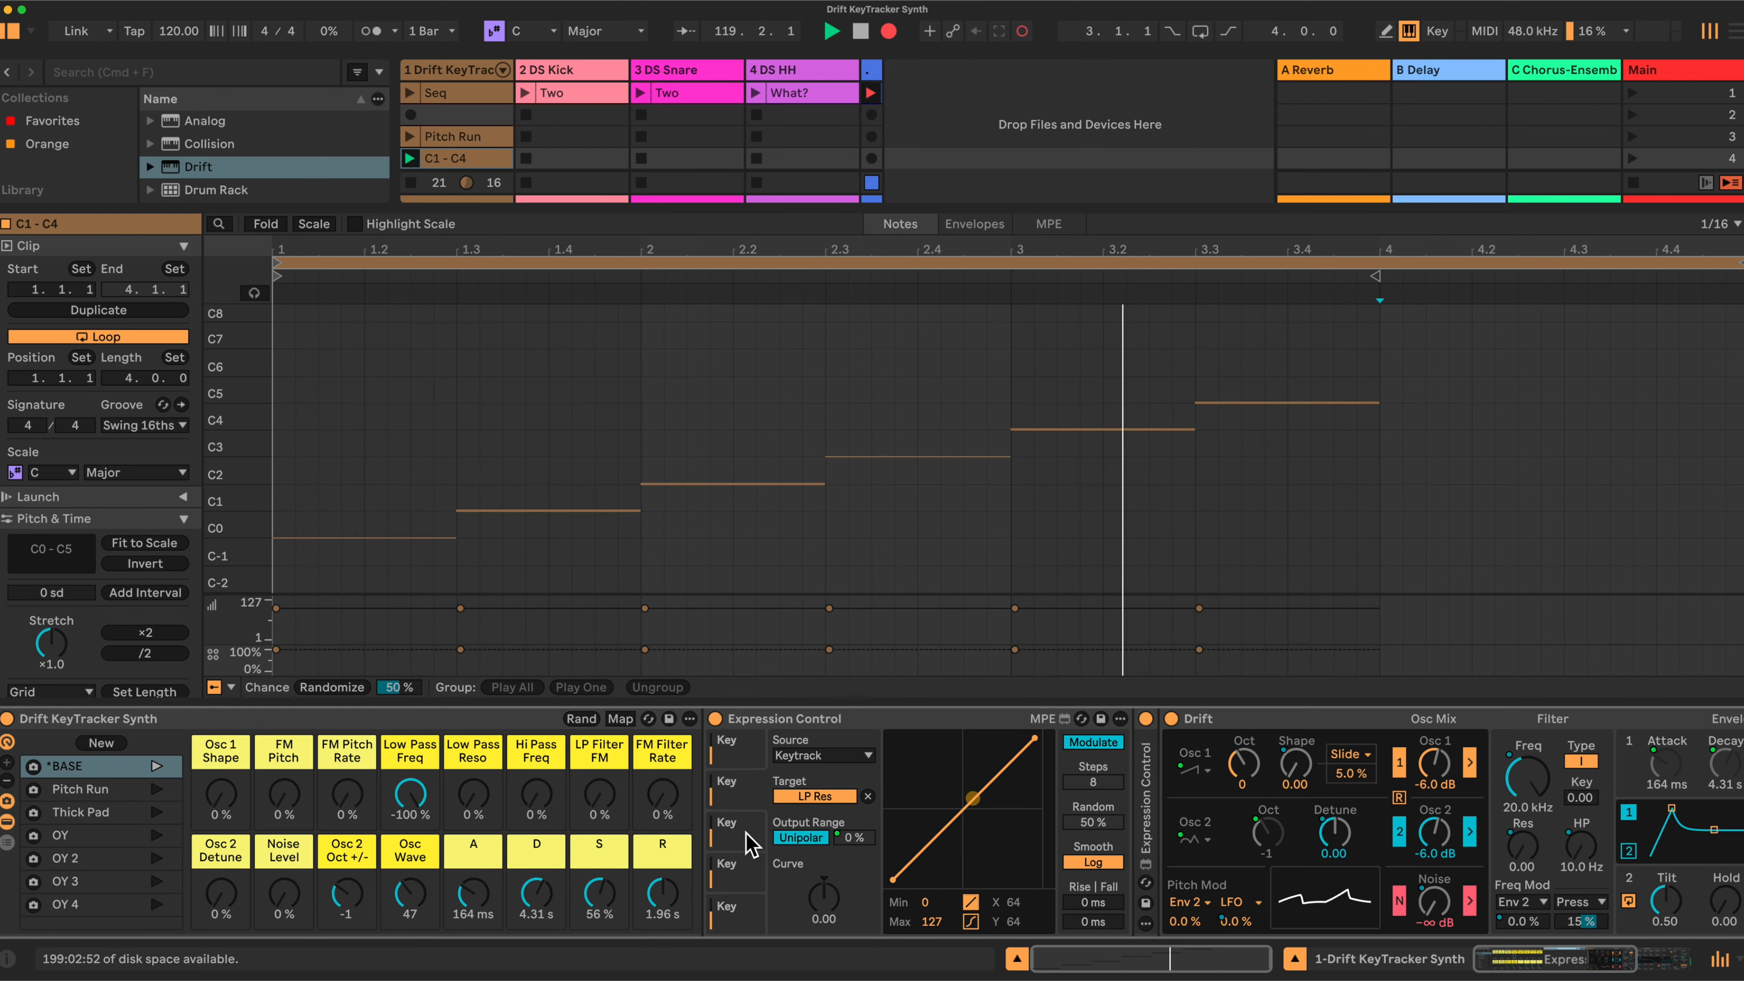
{"action": "left_click", "coordinate": [752, 876]}
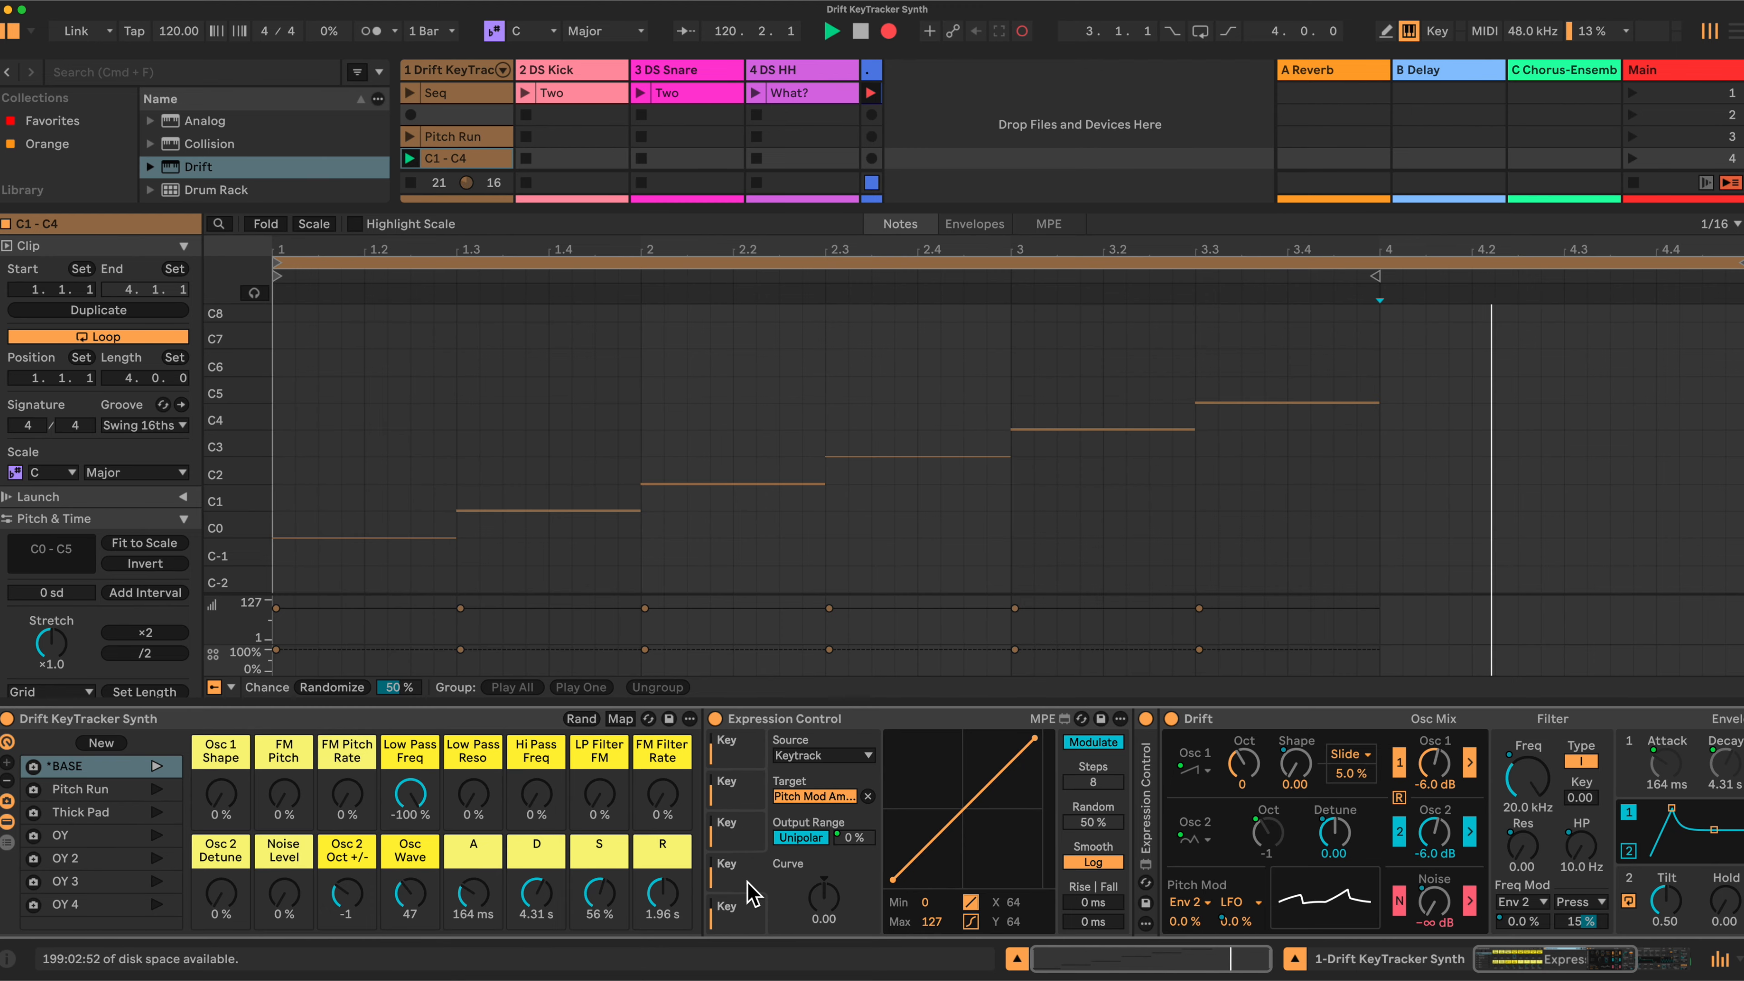
{"action": "left_click", "coordinate": [739, 761]}
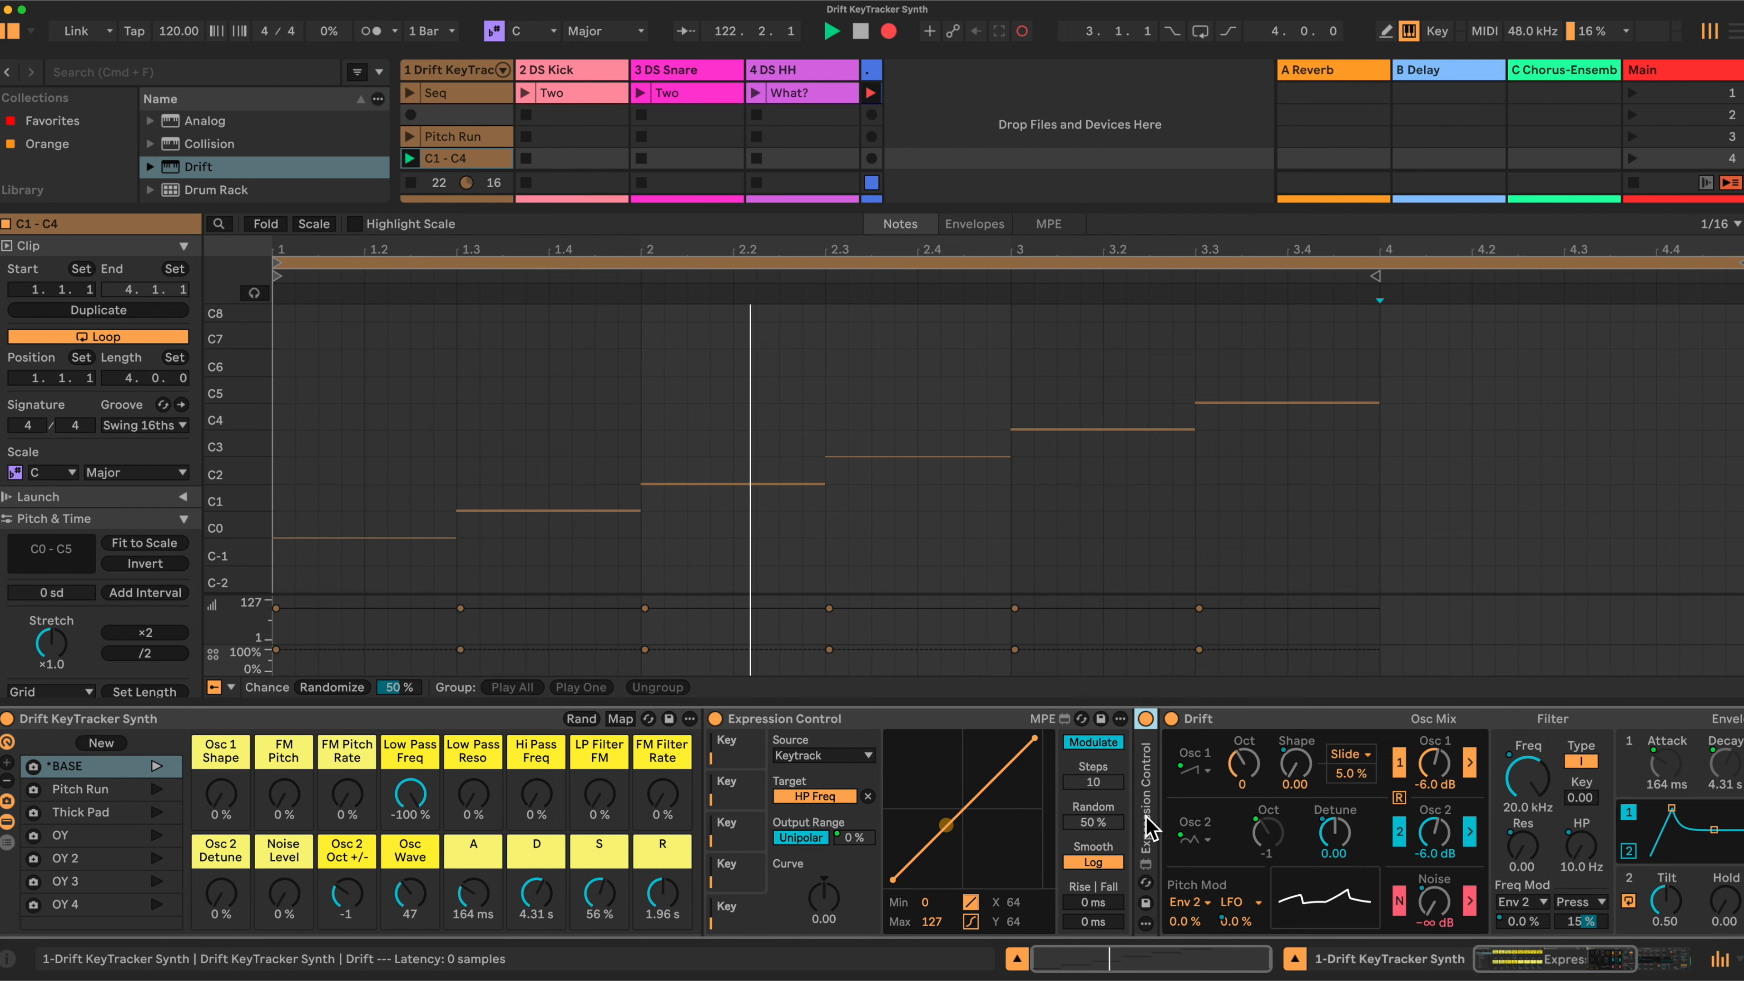
Step: Unfold the second Expression Control device to examine its Keytrack mapping targets, and fold both Expression Control devices
{"action": "double_click", "coordinate": [1150, 831]}
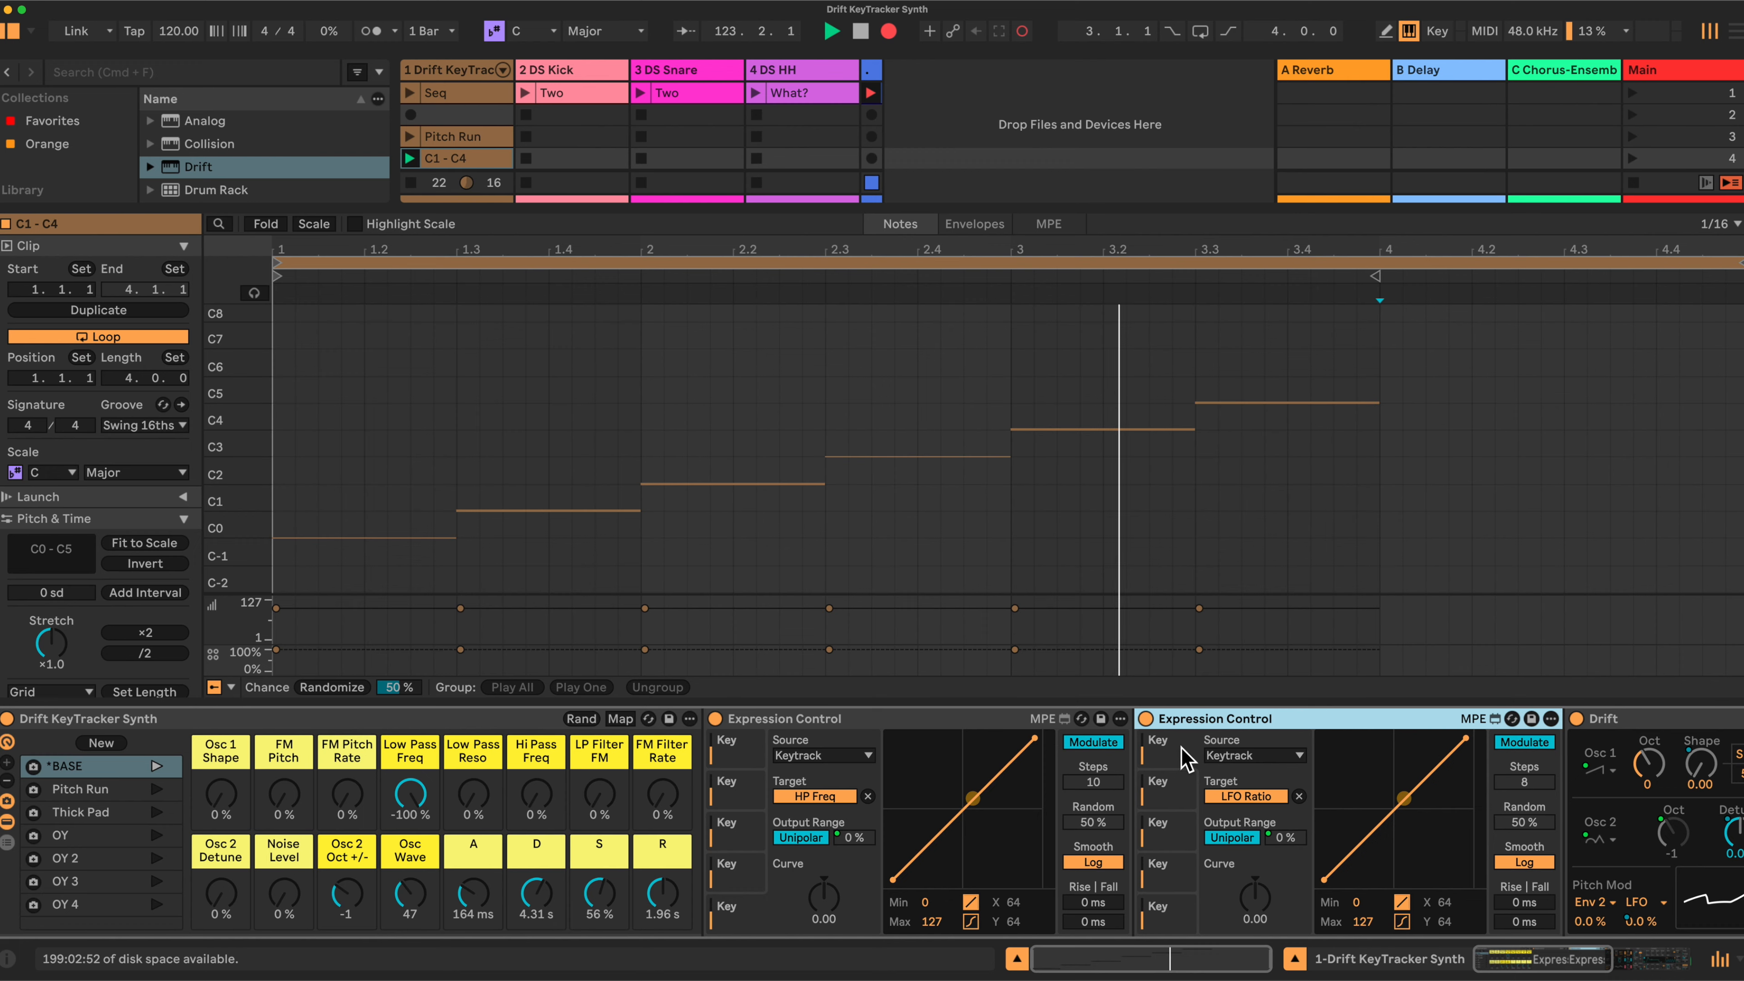
{"action": "left_click", "coordinate": [1181, 784]}
{"action": "left_click", "coordinate": [1180, 816]}
{"action": "left_click", "coordinate": [1176, 855]}
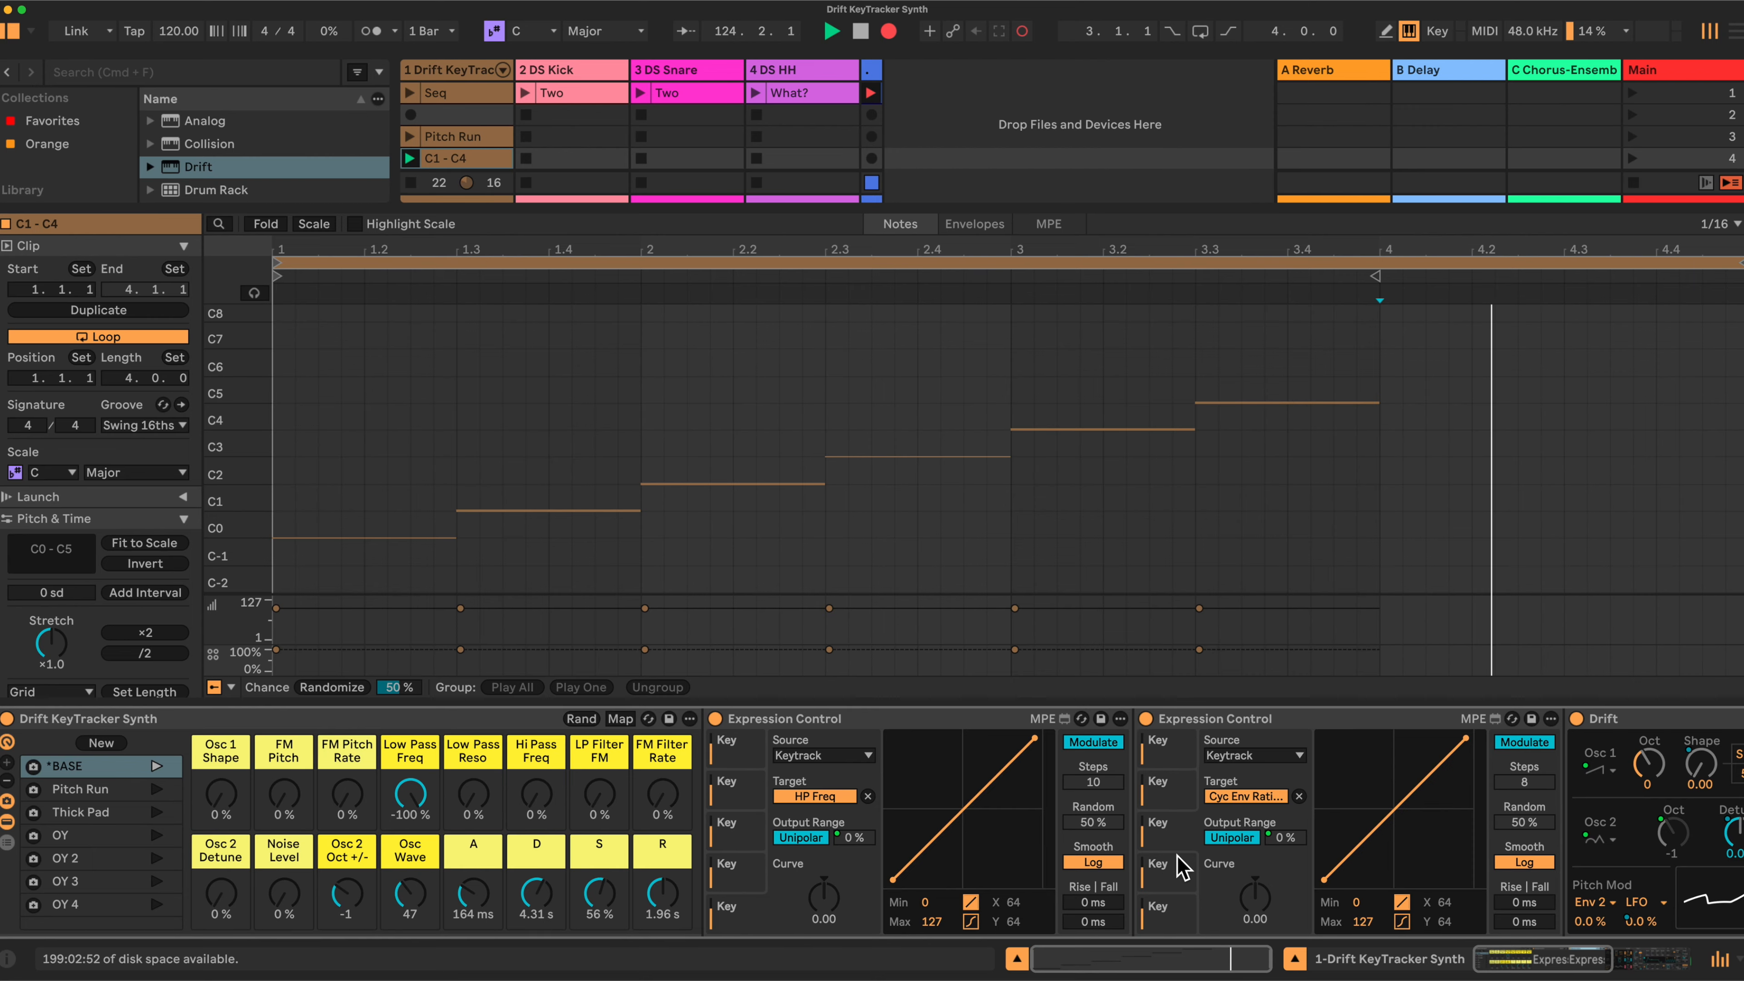
{"action": "left_click", "coordinate": [1161, 857]}
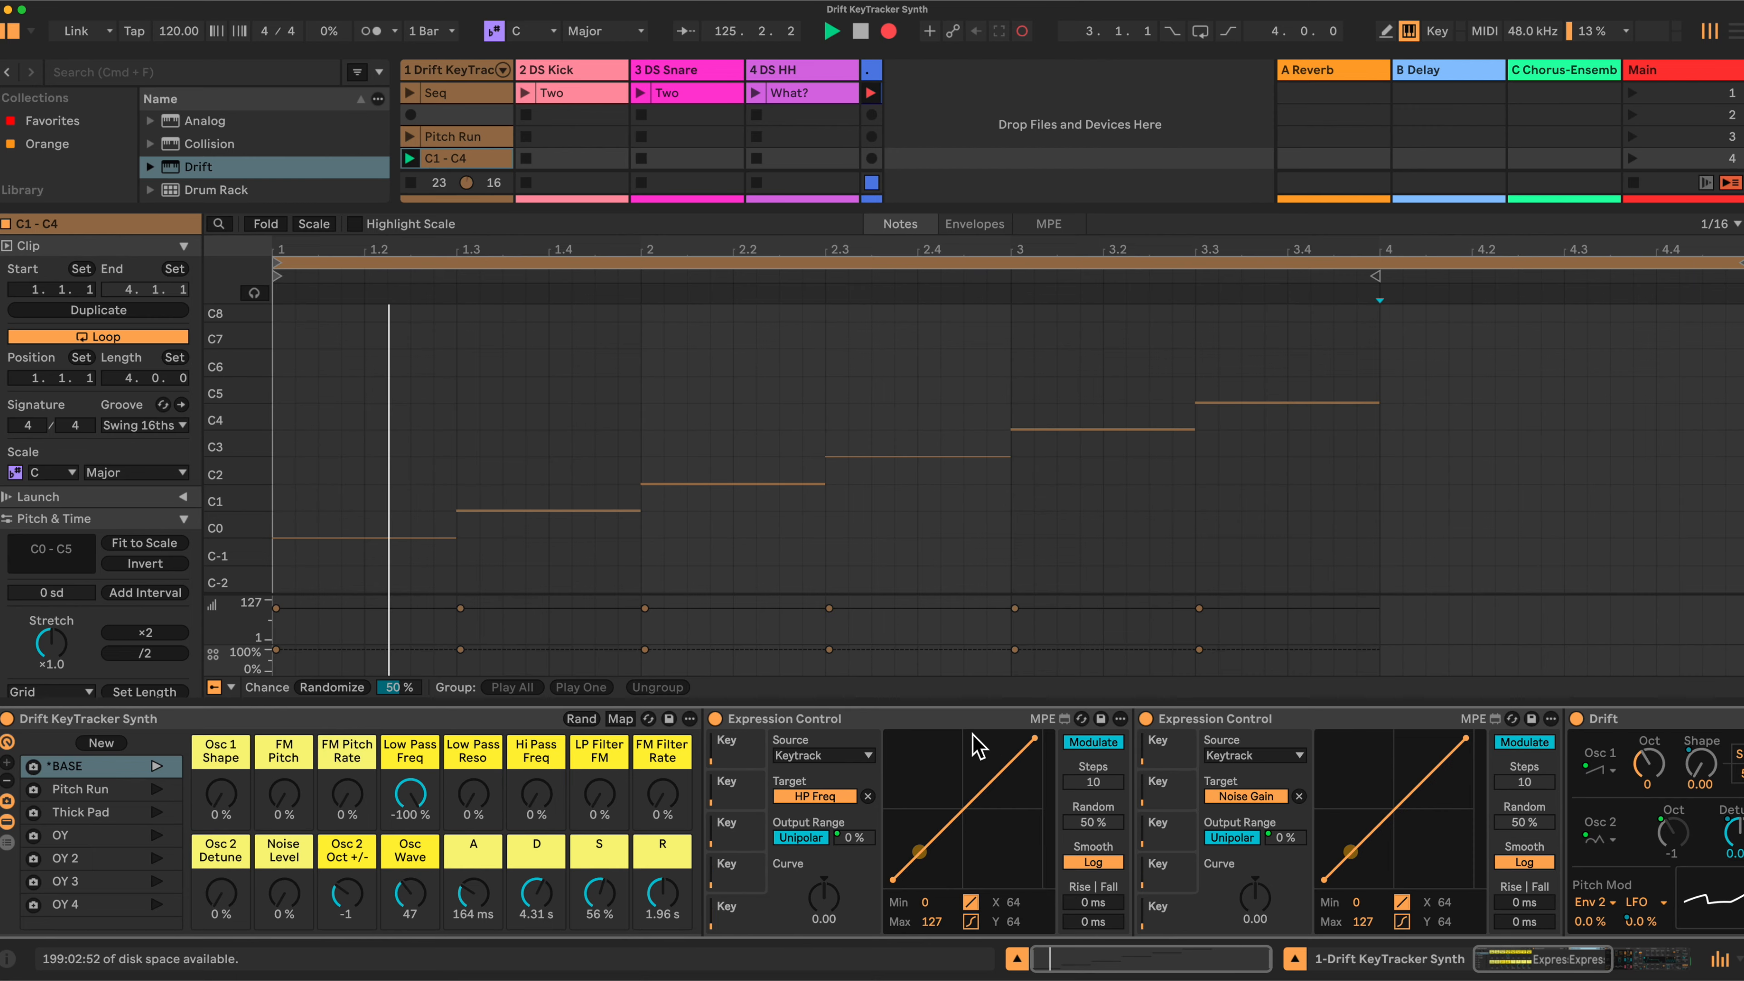
{"action": "double_click", "coordinate": [1244, 719]}
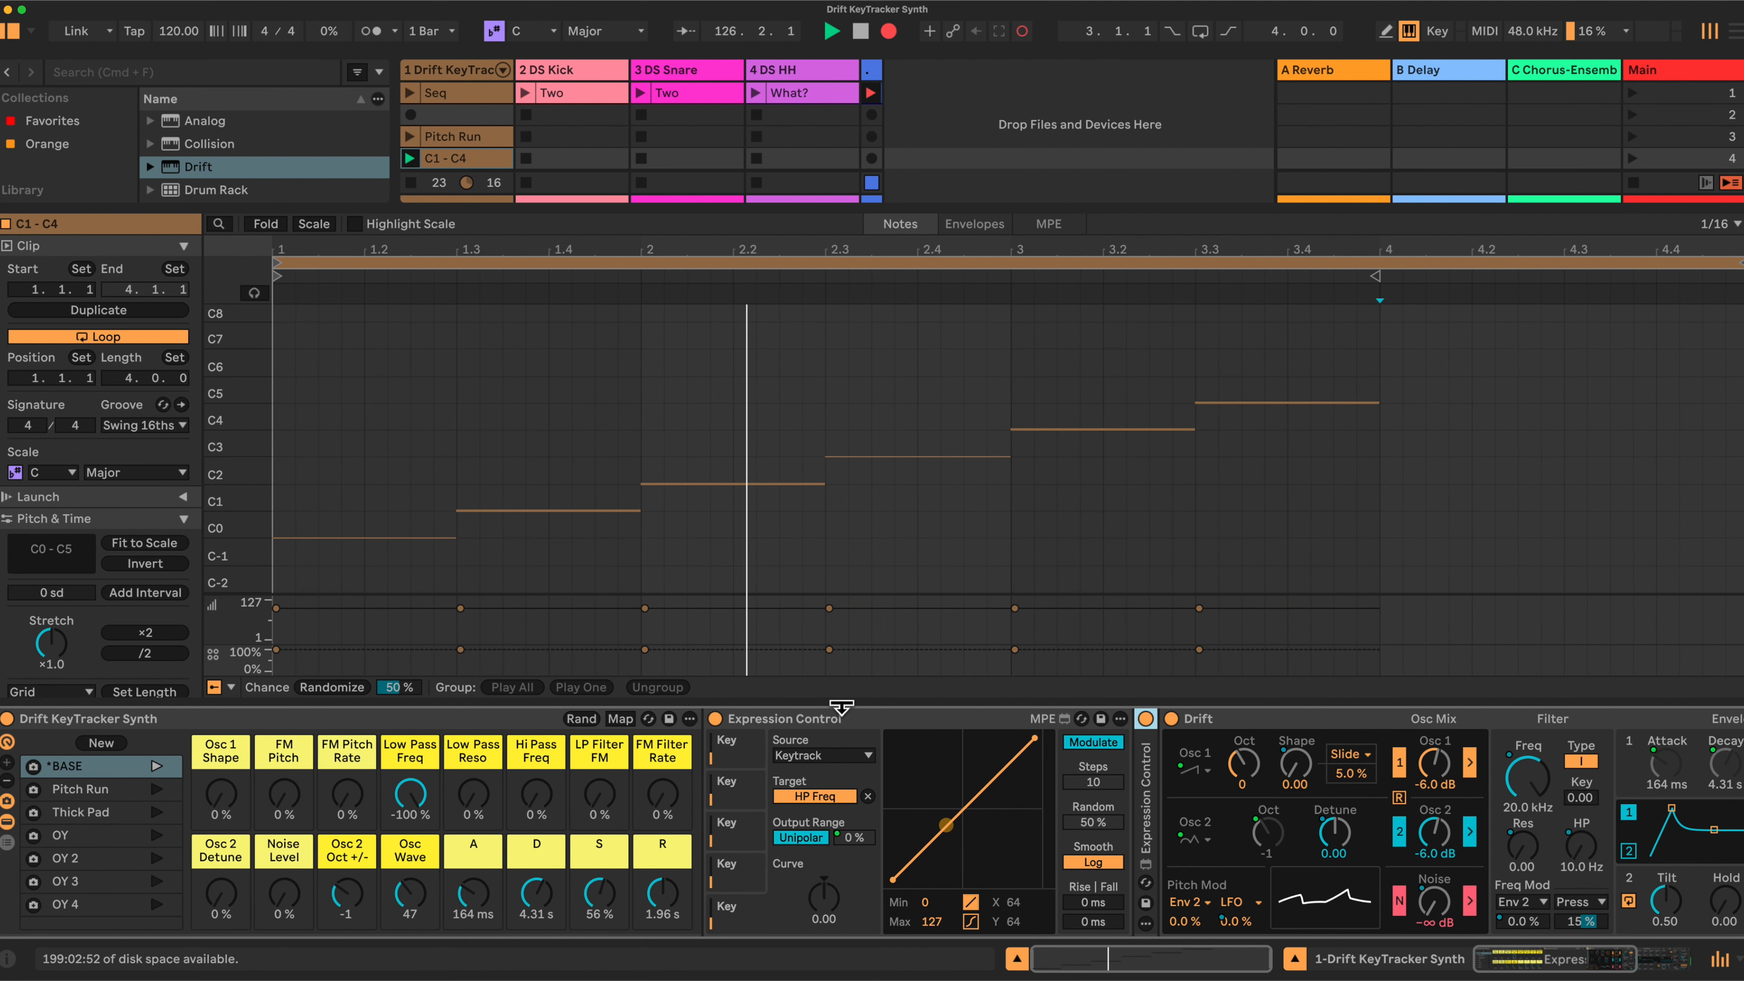
{"action": "double_click", "coordinate": [831, 720]}
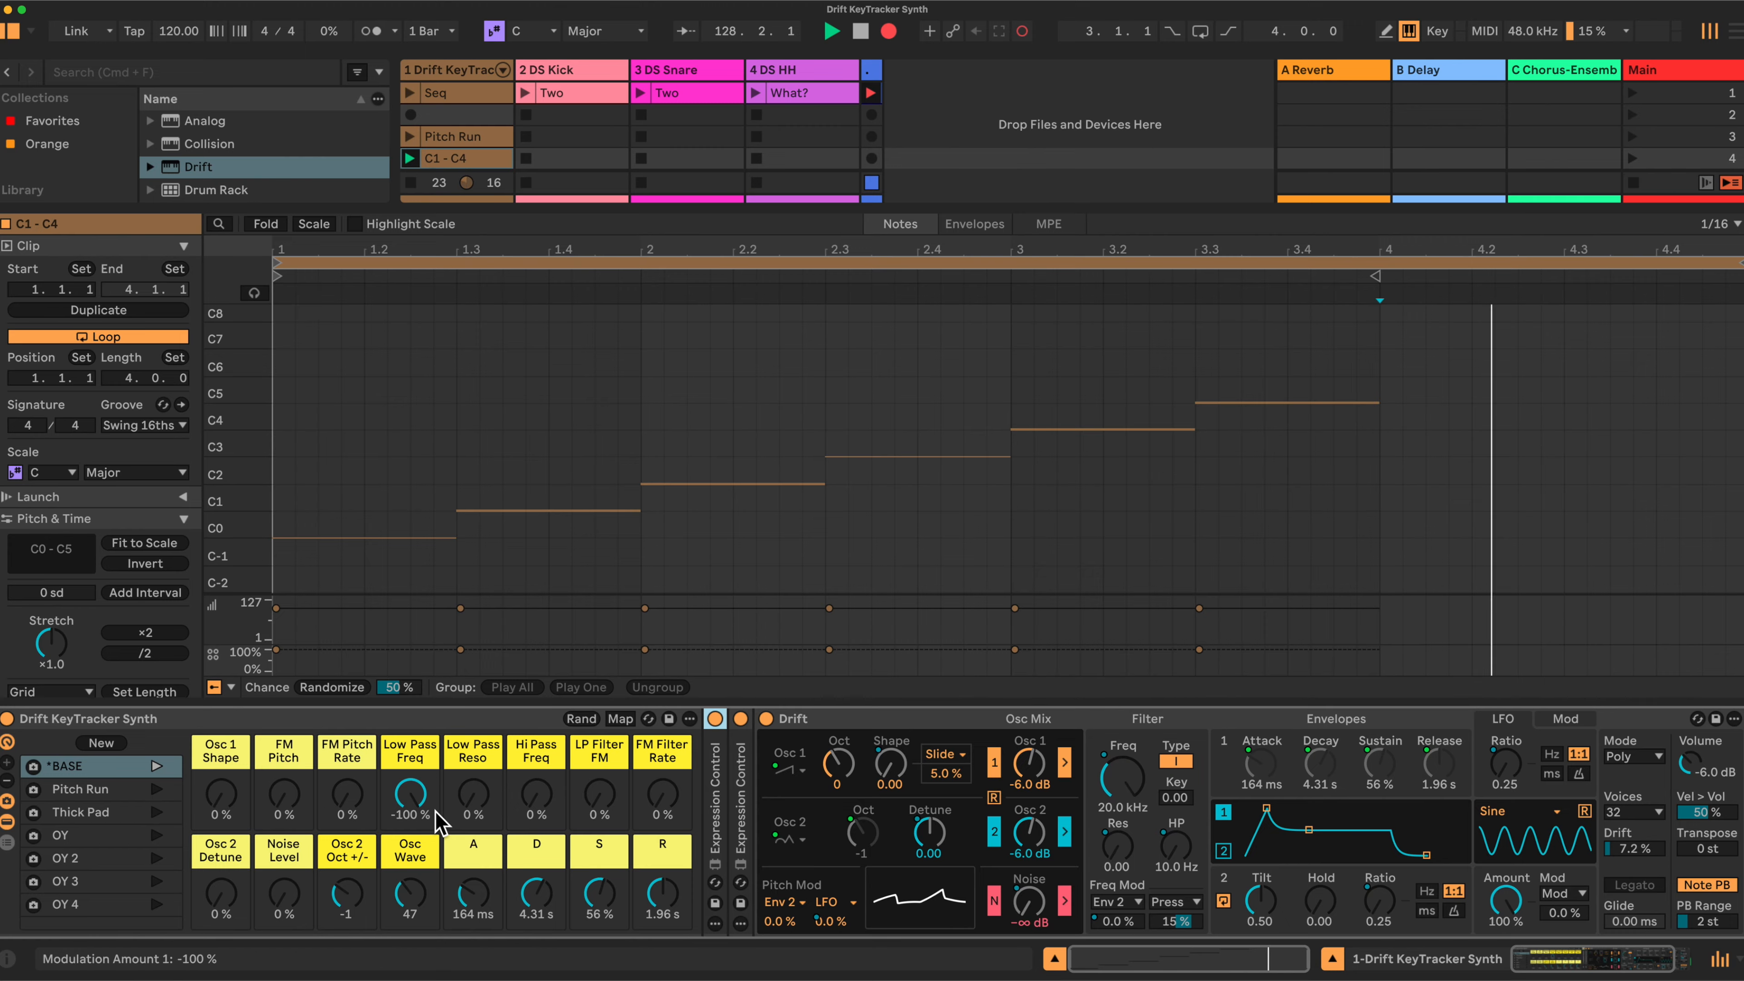
Step: Reset the Low Pass Freq macro to 0 % and try out the FM Pitch macro at 100 % and the Osc 1 Shape macro
{"action": "left_click_drag", "start_coordinate": [406, 785], "coordinate": [407, 914]}
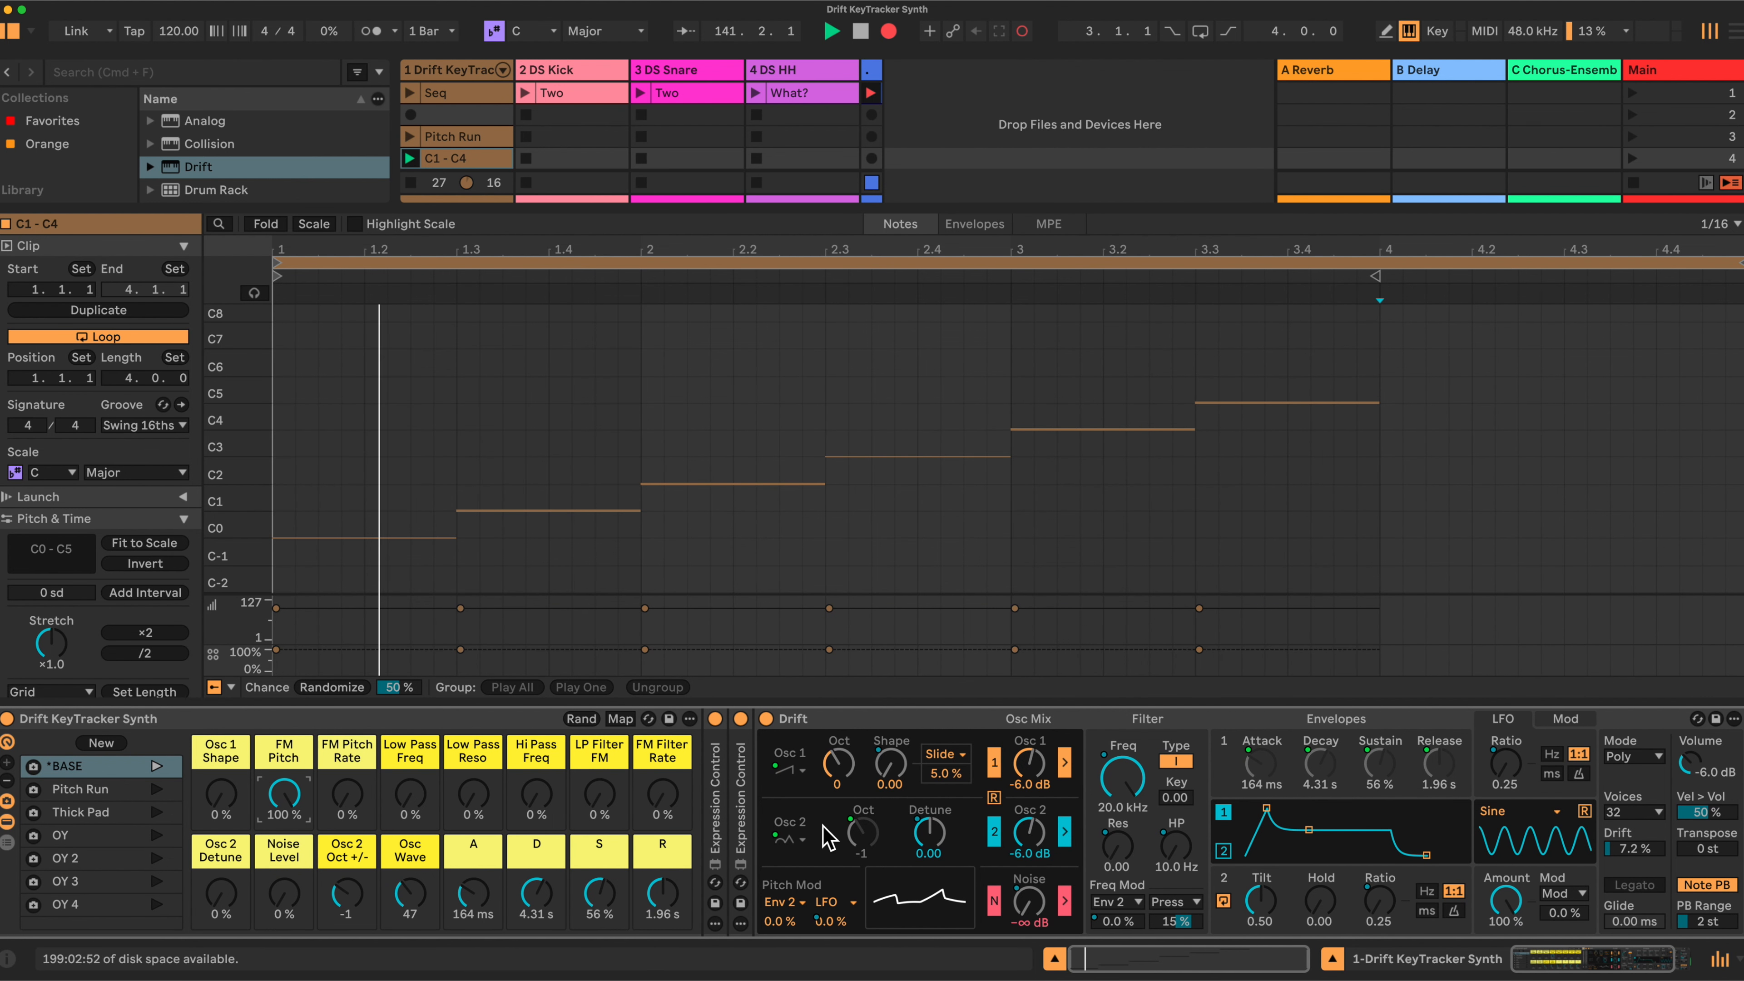
{"action": "left_click_drag", "start_coordinate": [220, 793], "coordinate": [220, 728]}
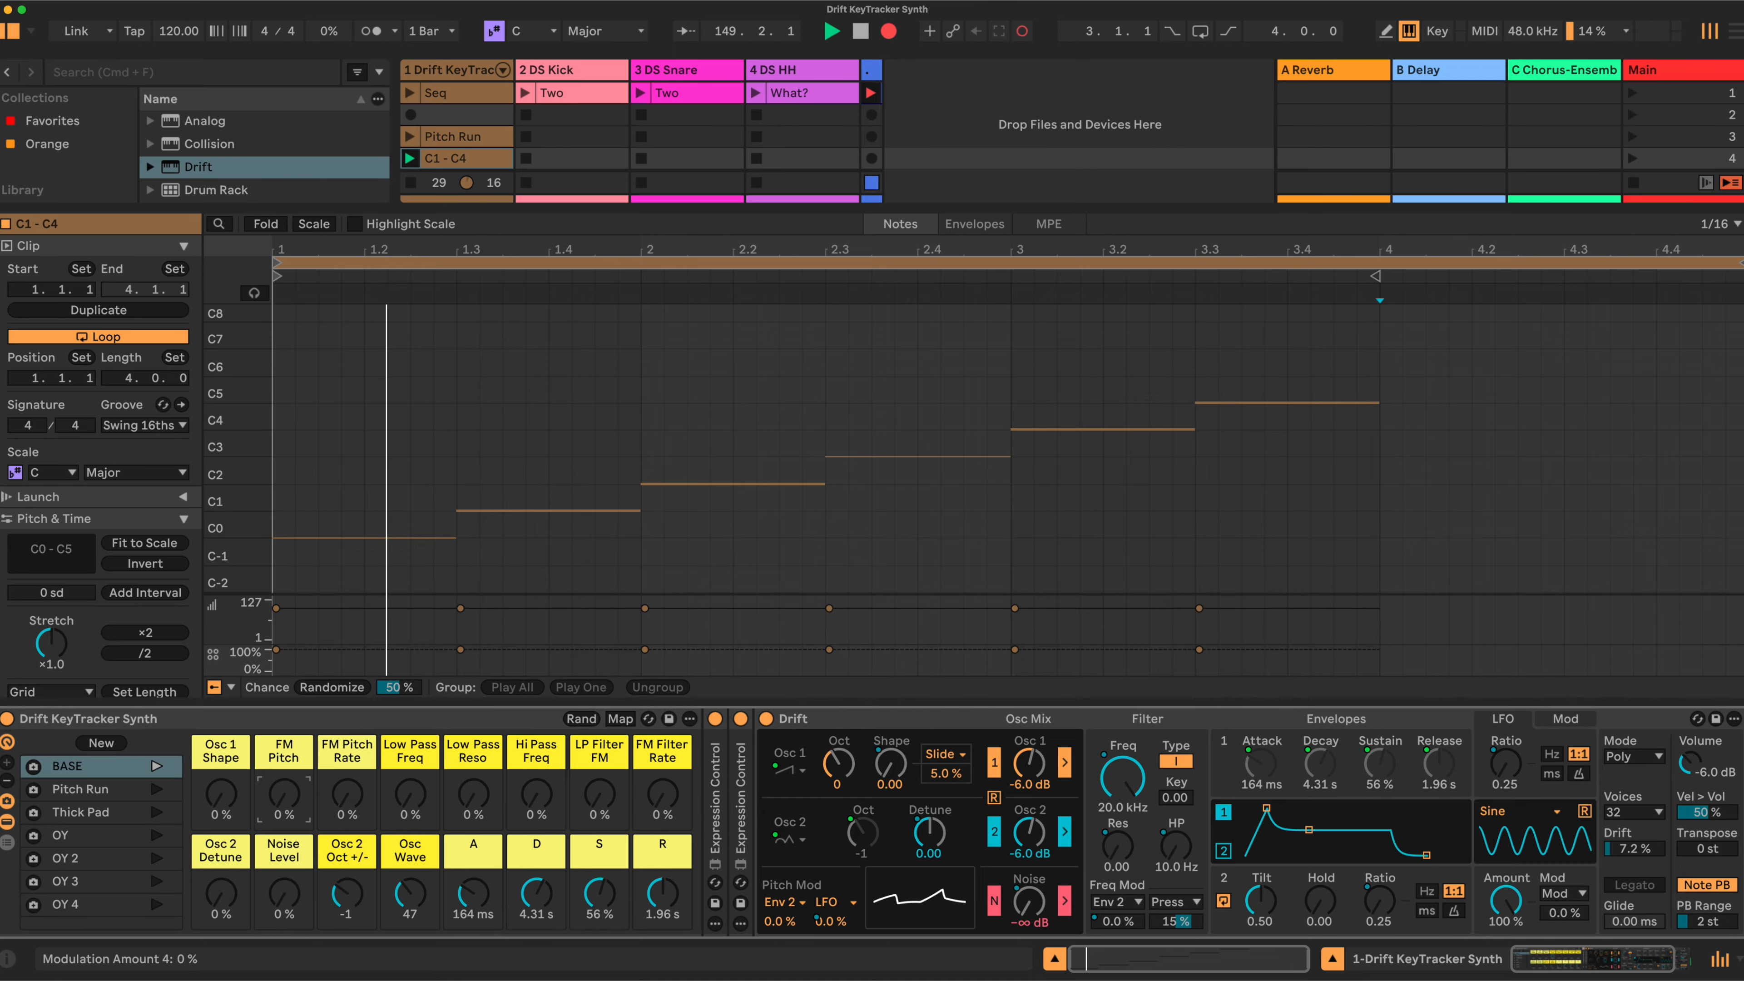
Step: Set the Noise Level macro to 70 % and the Osc 2 Detune macro to 20 %
{"action": "left_click_drag", "start_coordinate": [283, 892], "coordinate": [283, 797]}
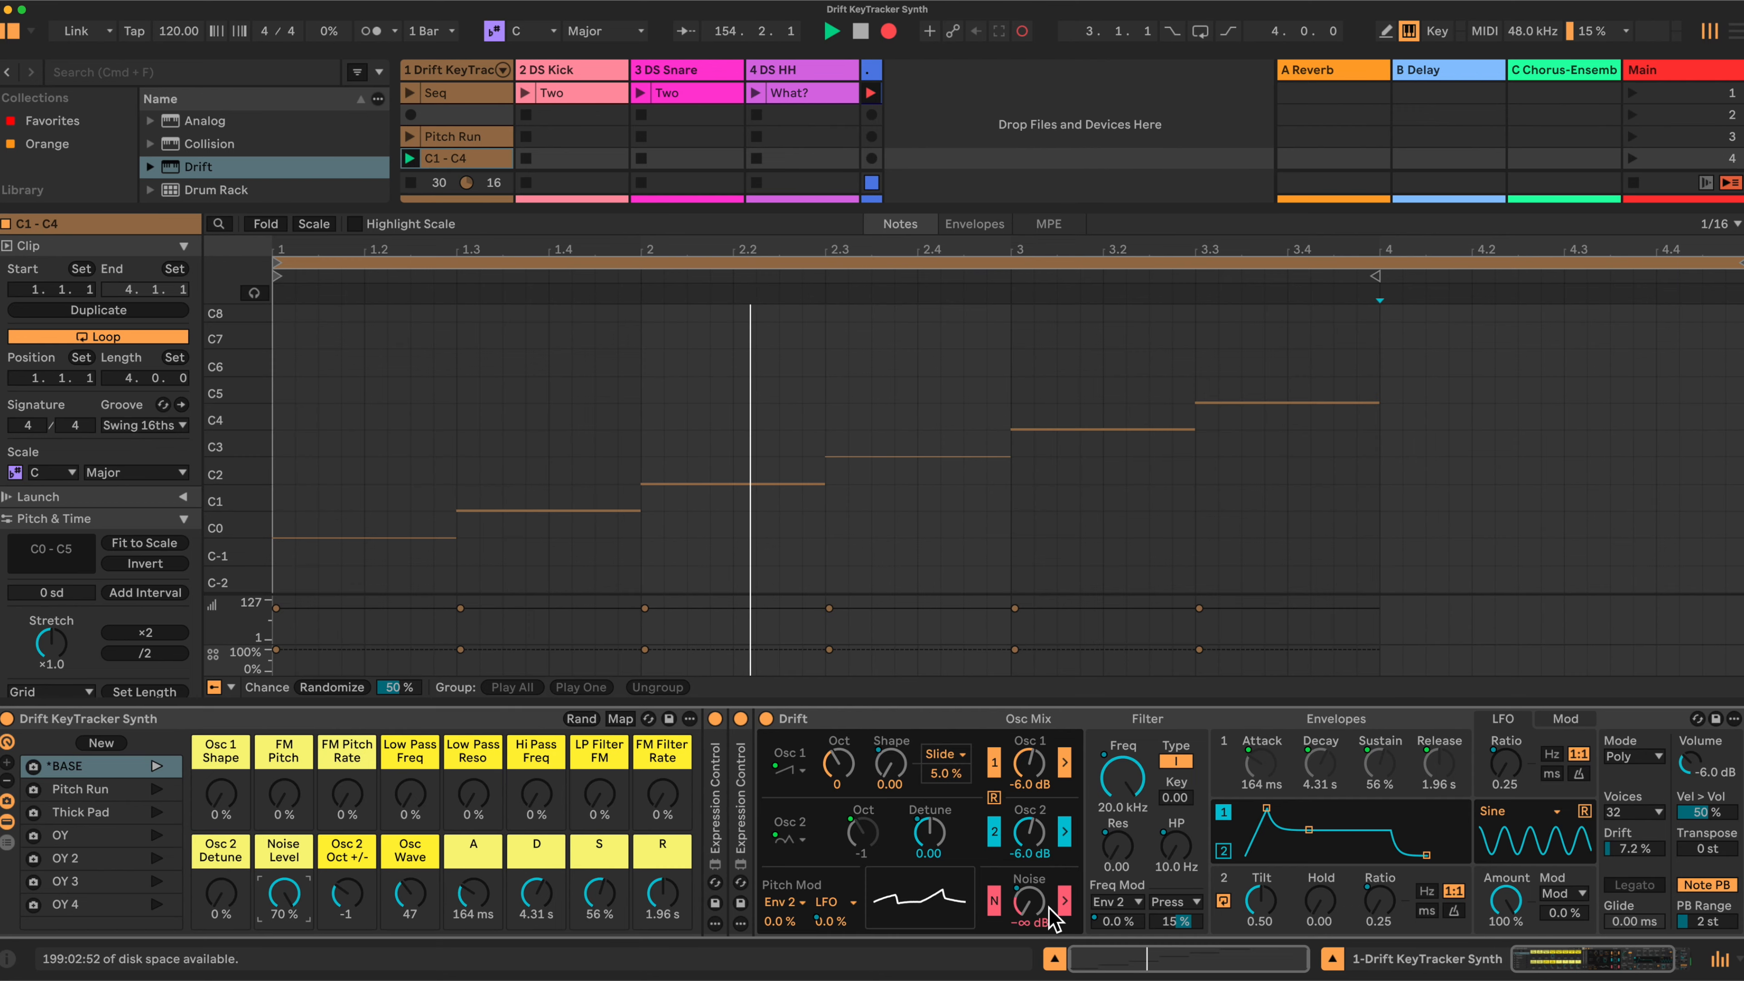
{"action": "left_click_drag", "start_coordinate": [218, 906], "coordinate": [219, 878]}
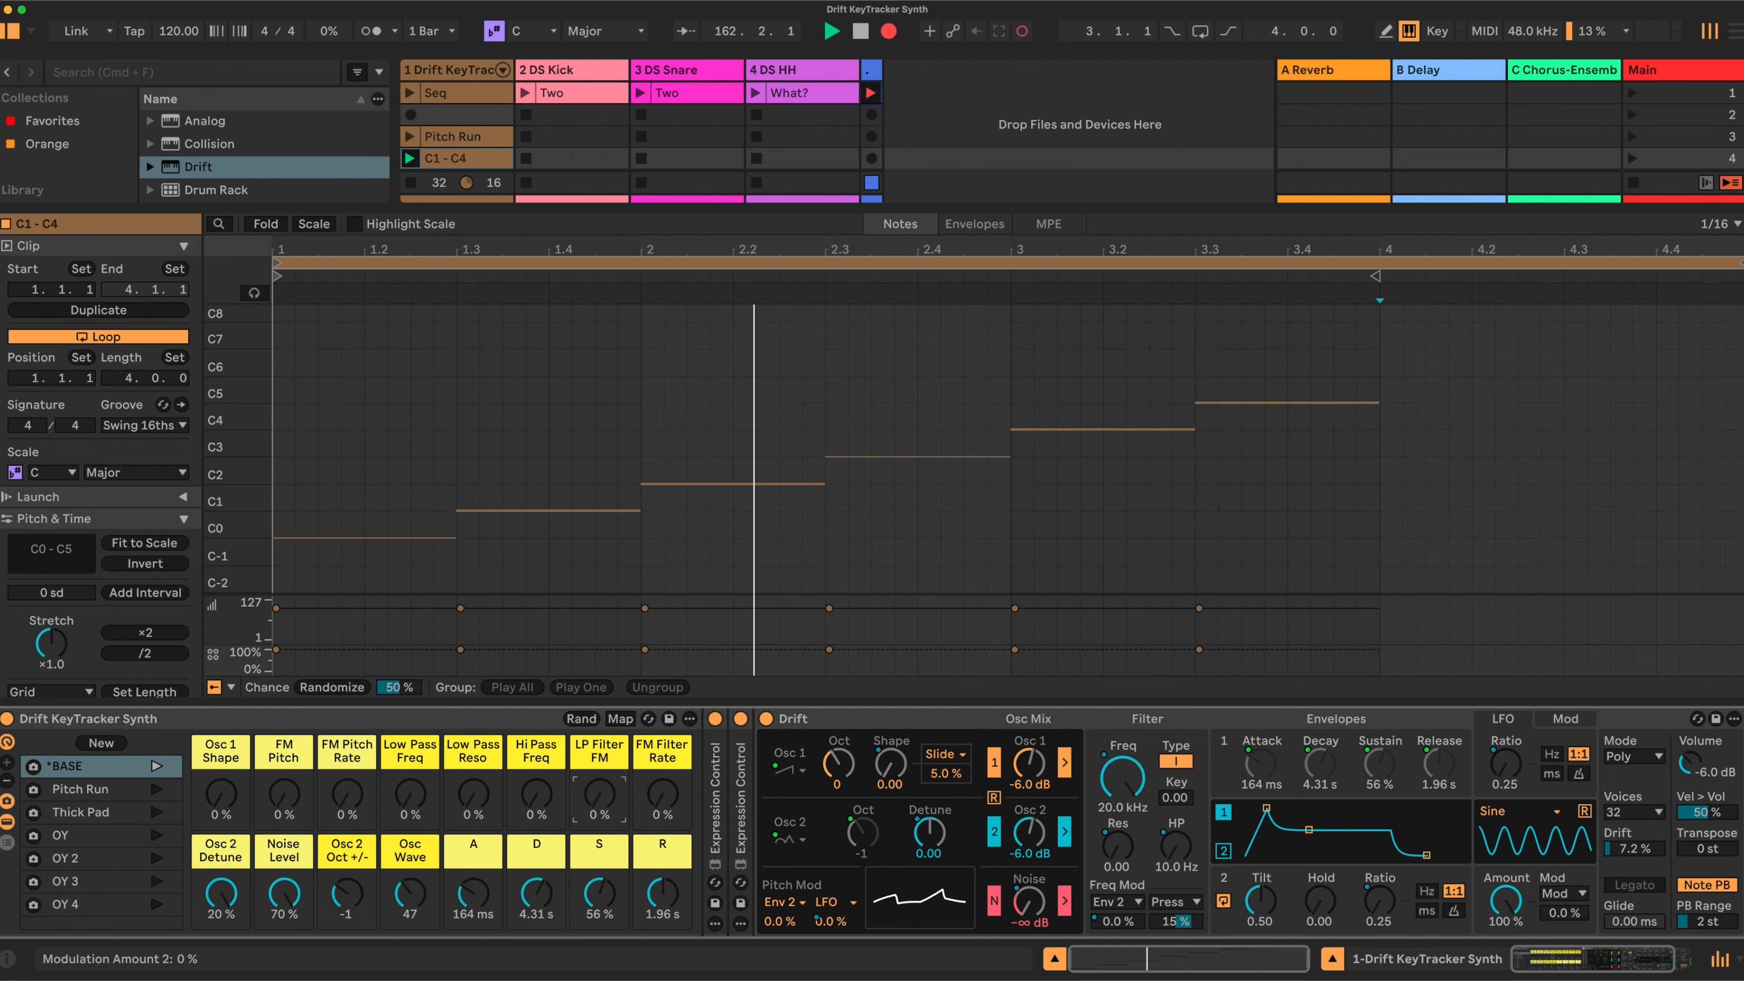
Step: Set the LP Filter FM macro to 100 %, Low Pass Freq to -66 %, and FM Filter Rate to 80 %
{"action": "left_click_drag", "start_coordinate": [595, 797], "coordinate": [596, 788]}
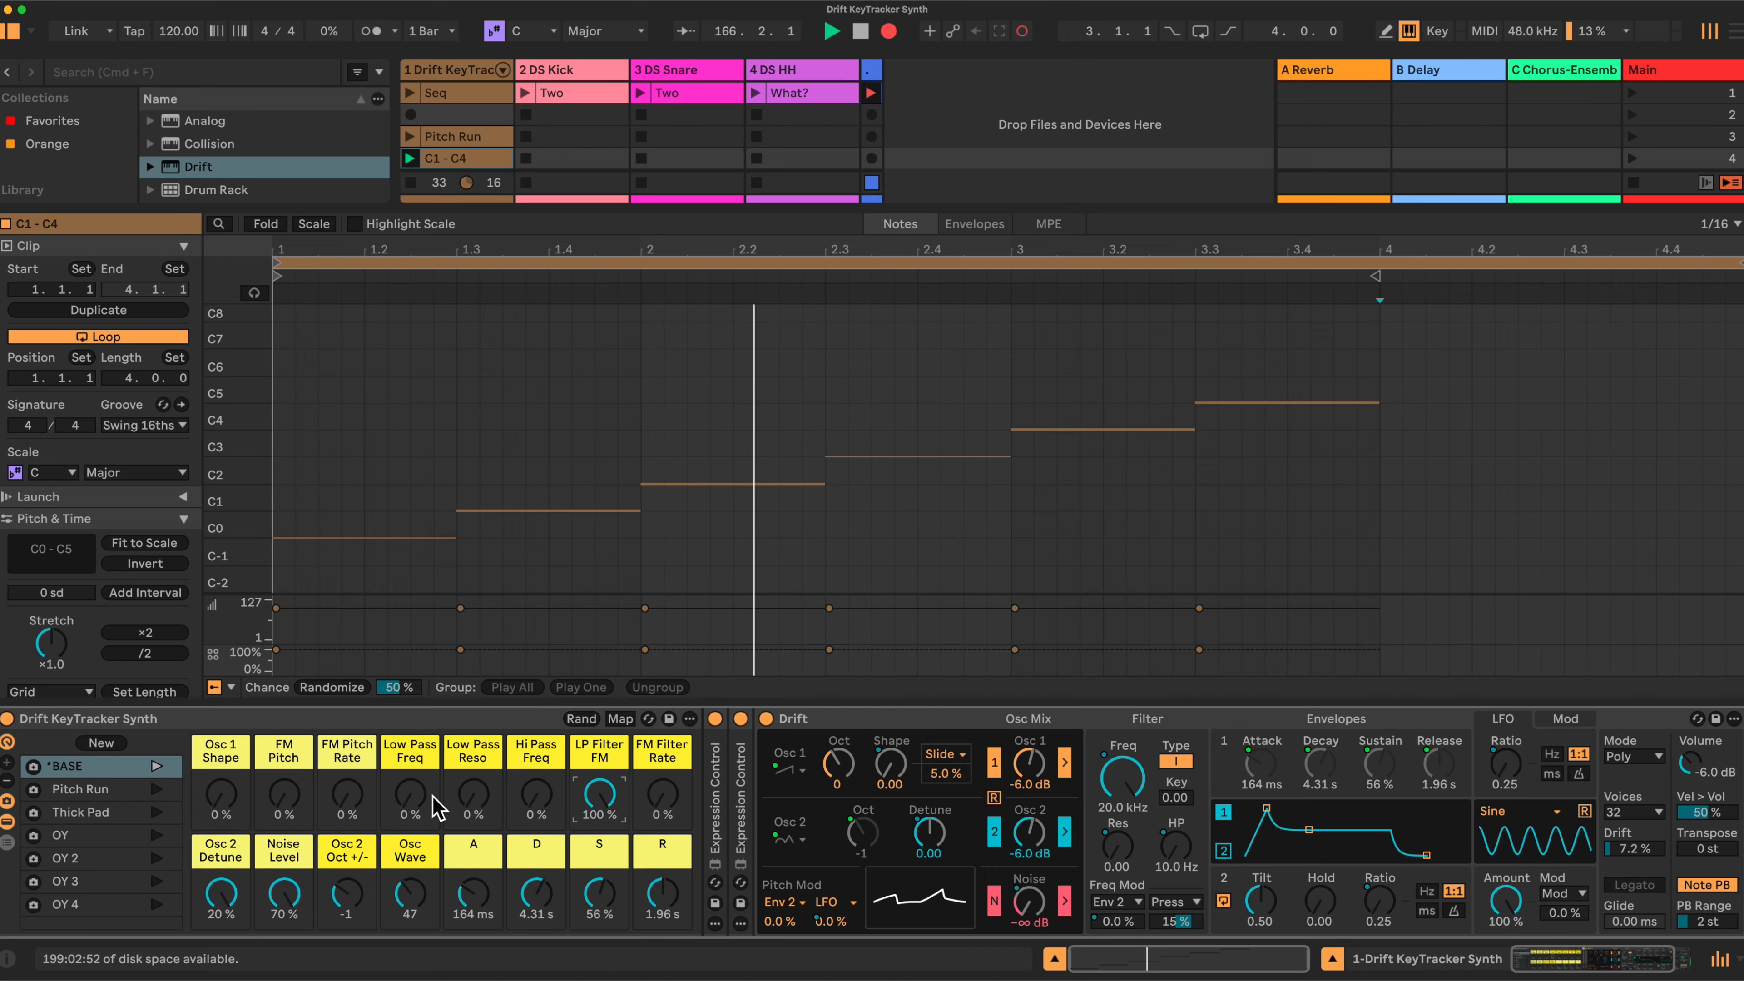
{"action": "left_click_drag", "start_coordinate": [412, 801], "coordinate": [413, 838]}
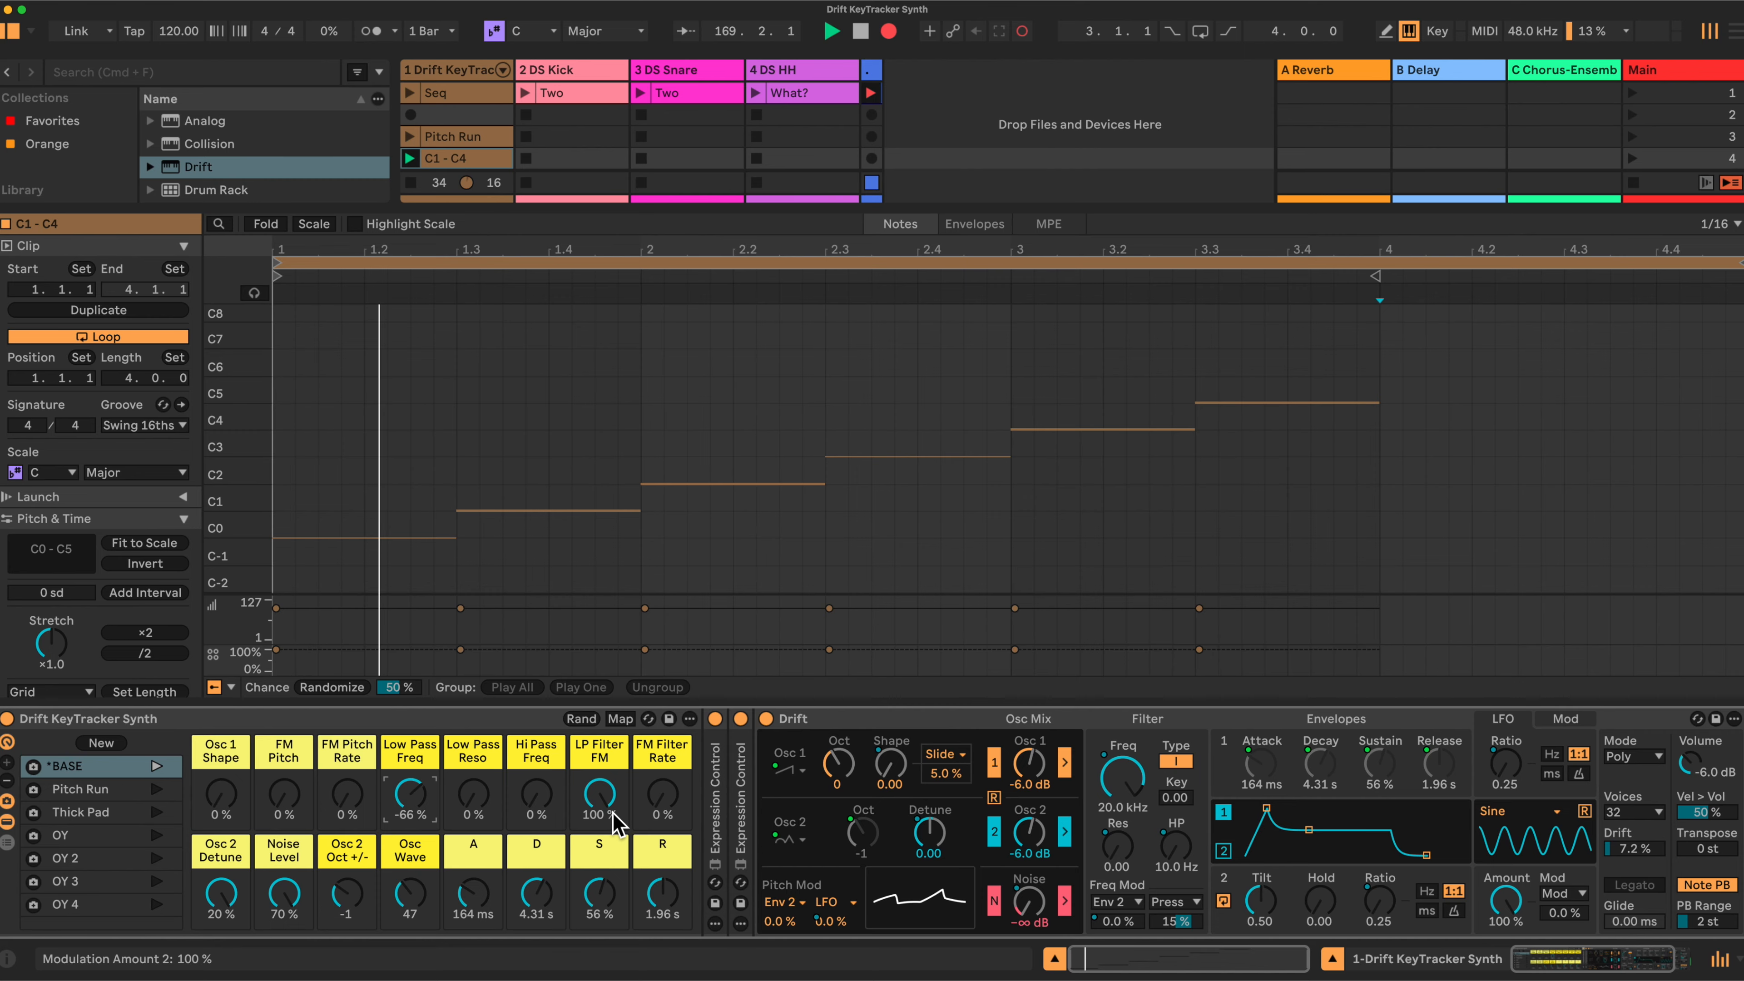
{"action": "left_click_drag", "start_coordinate": [663, 793], "coordinate": [663, 756]}
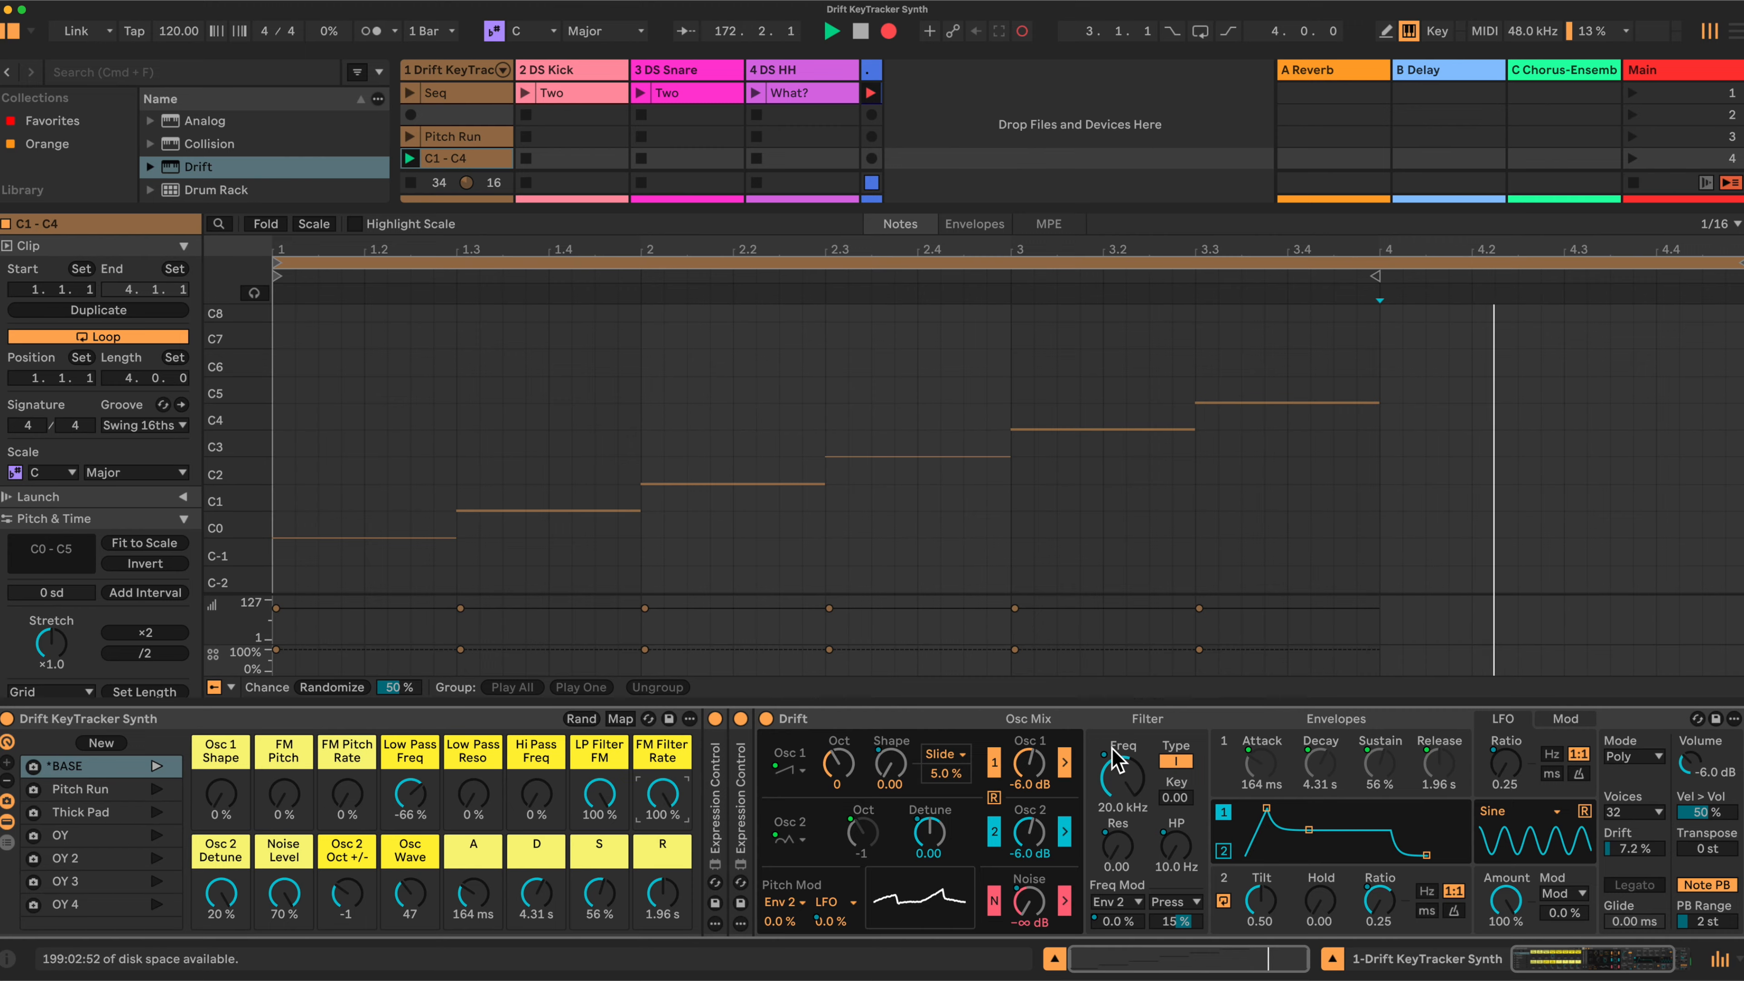
{"action": "left_click_drag", "start_coordinate": [663, 793], "coordinate": [663, 808]}
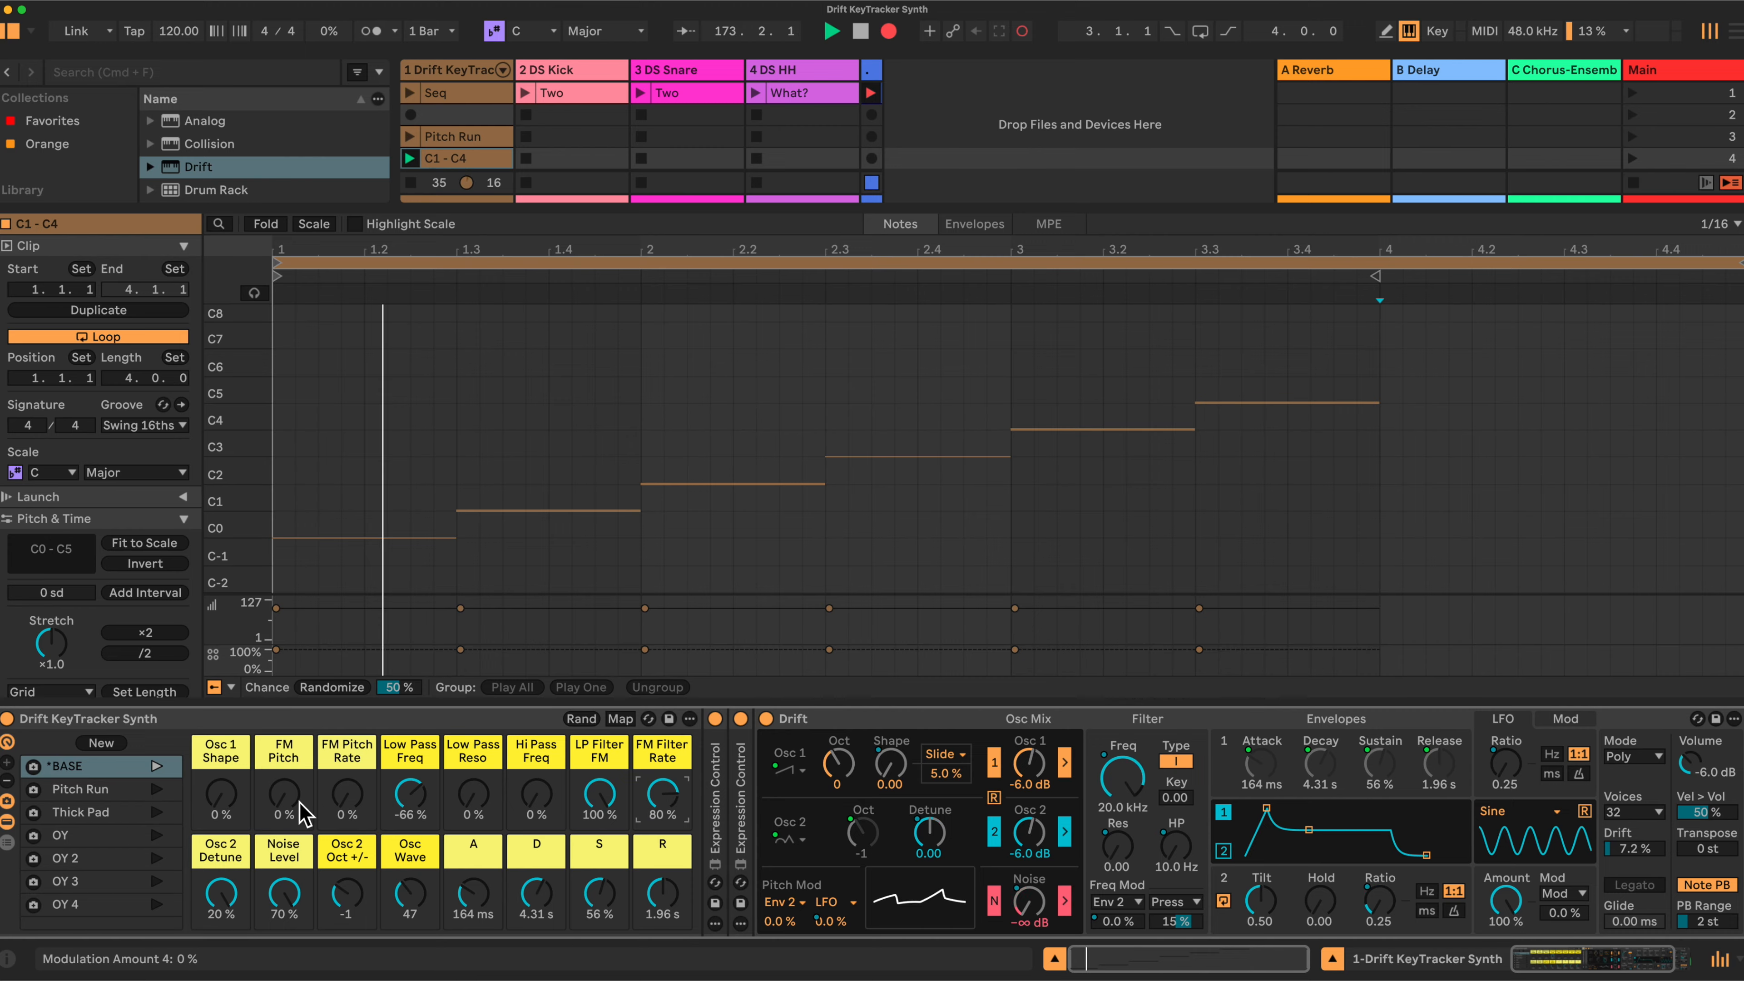
Step: Set the FM Pitch macro to 97 %, Noise Level to 55 %, and FM Filter Rate to 44 %
{"action": "left_click_drag", "start_coordinate": [284, 797], "coordinate": [284, 762]}
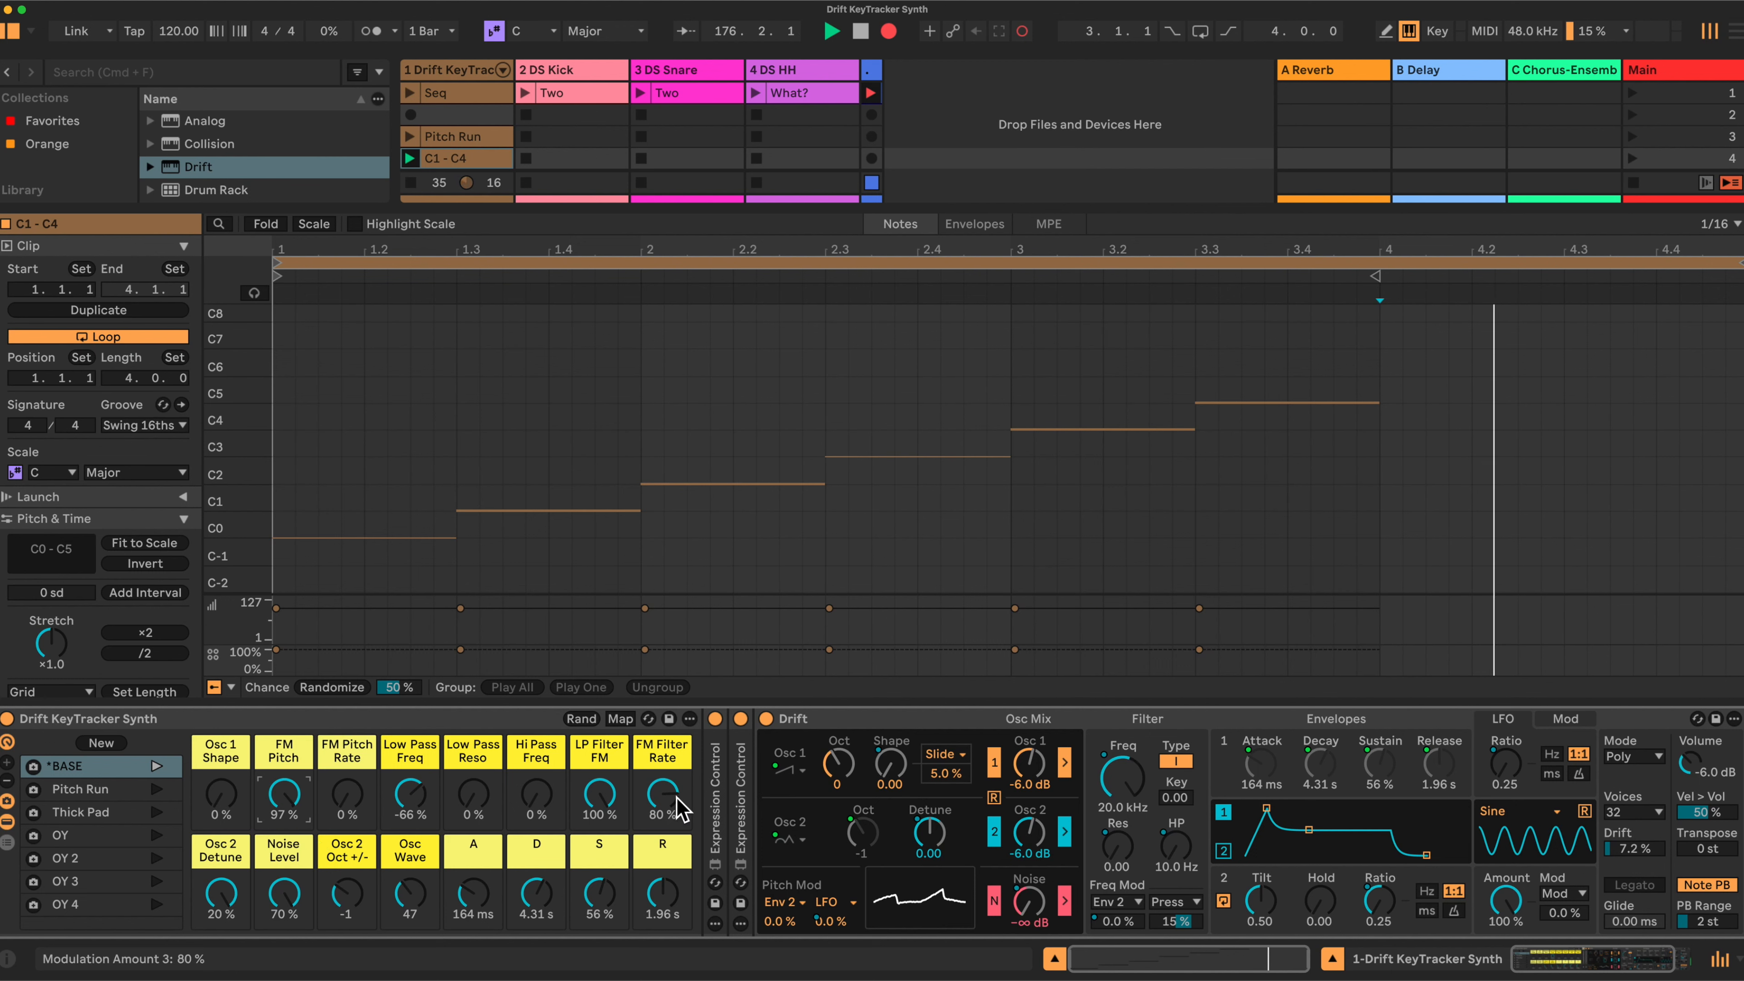
{"action": "left_click_drag", "start_coordinate": [283, 893], "coordinate": [284, 911]}
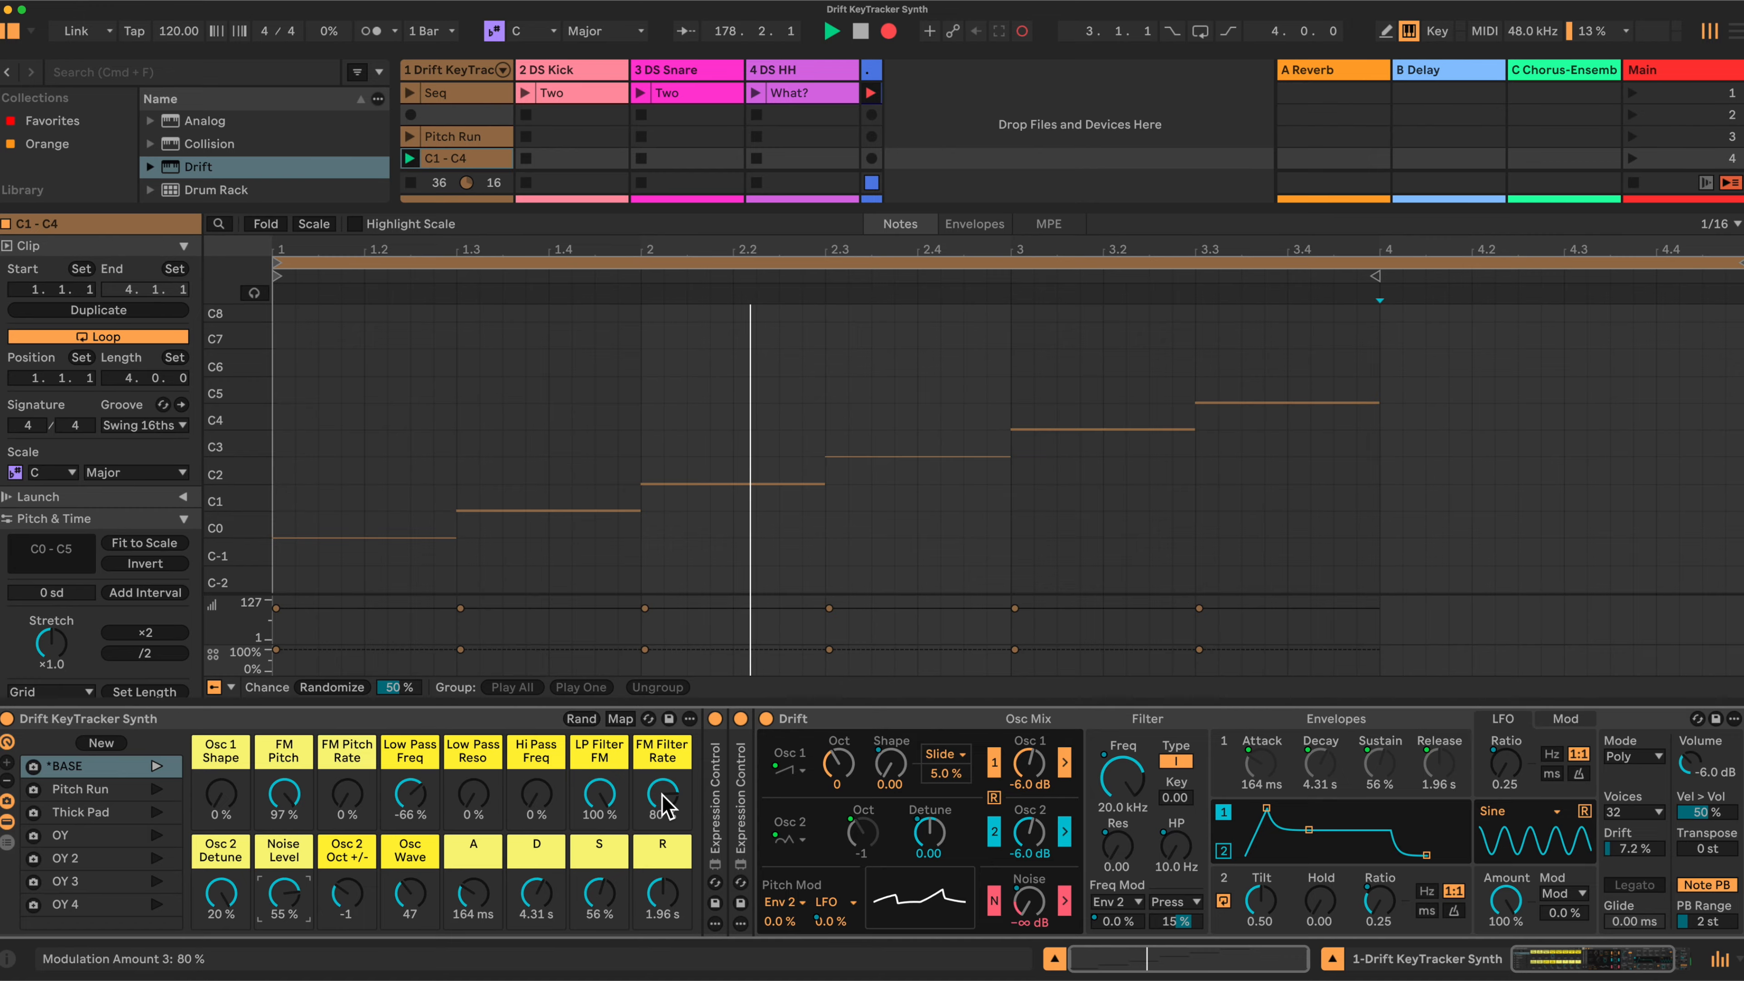
{"action": "left_click_drag", "start_coordinate": [662, 797], "coordinate": [662, 817]}
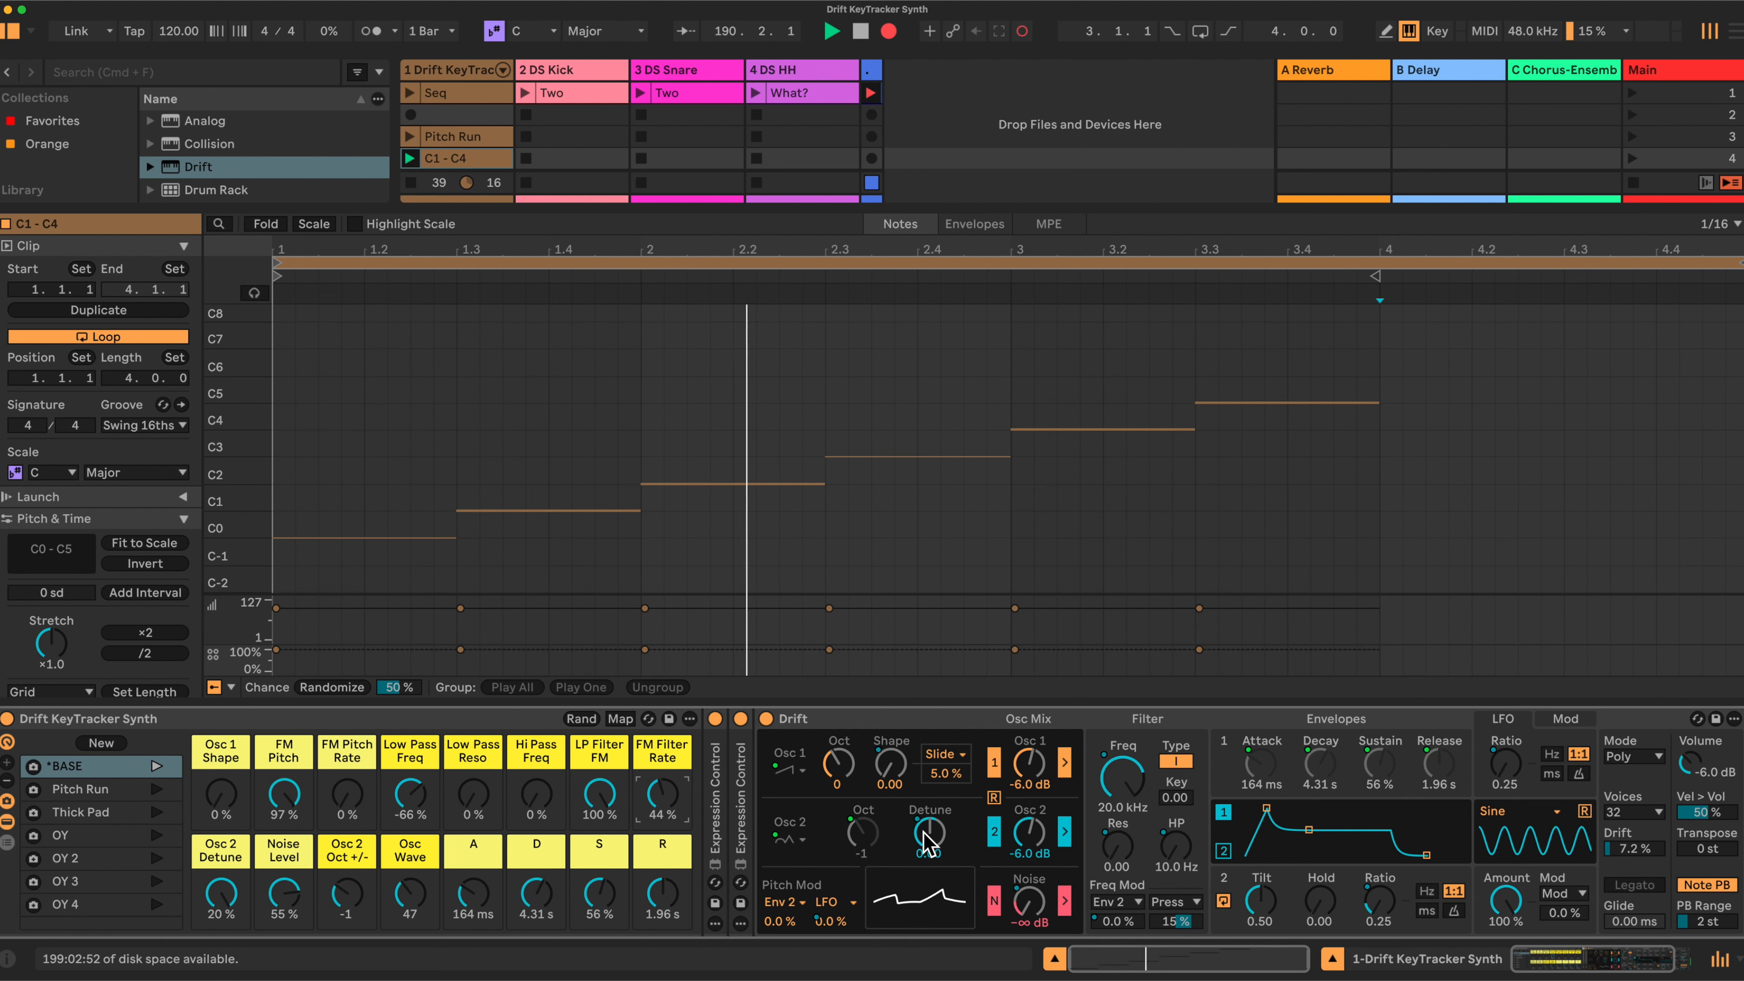
Step: Unfold the first Expression Control device and examine which macro is mapped to the HP Freq target's output range
{"action": "double_click", "coordinate": [714, 814]}
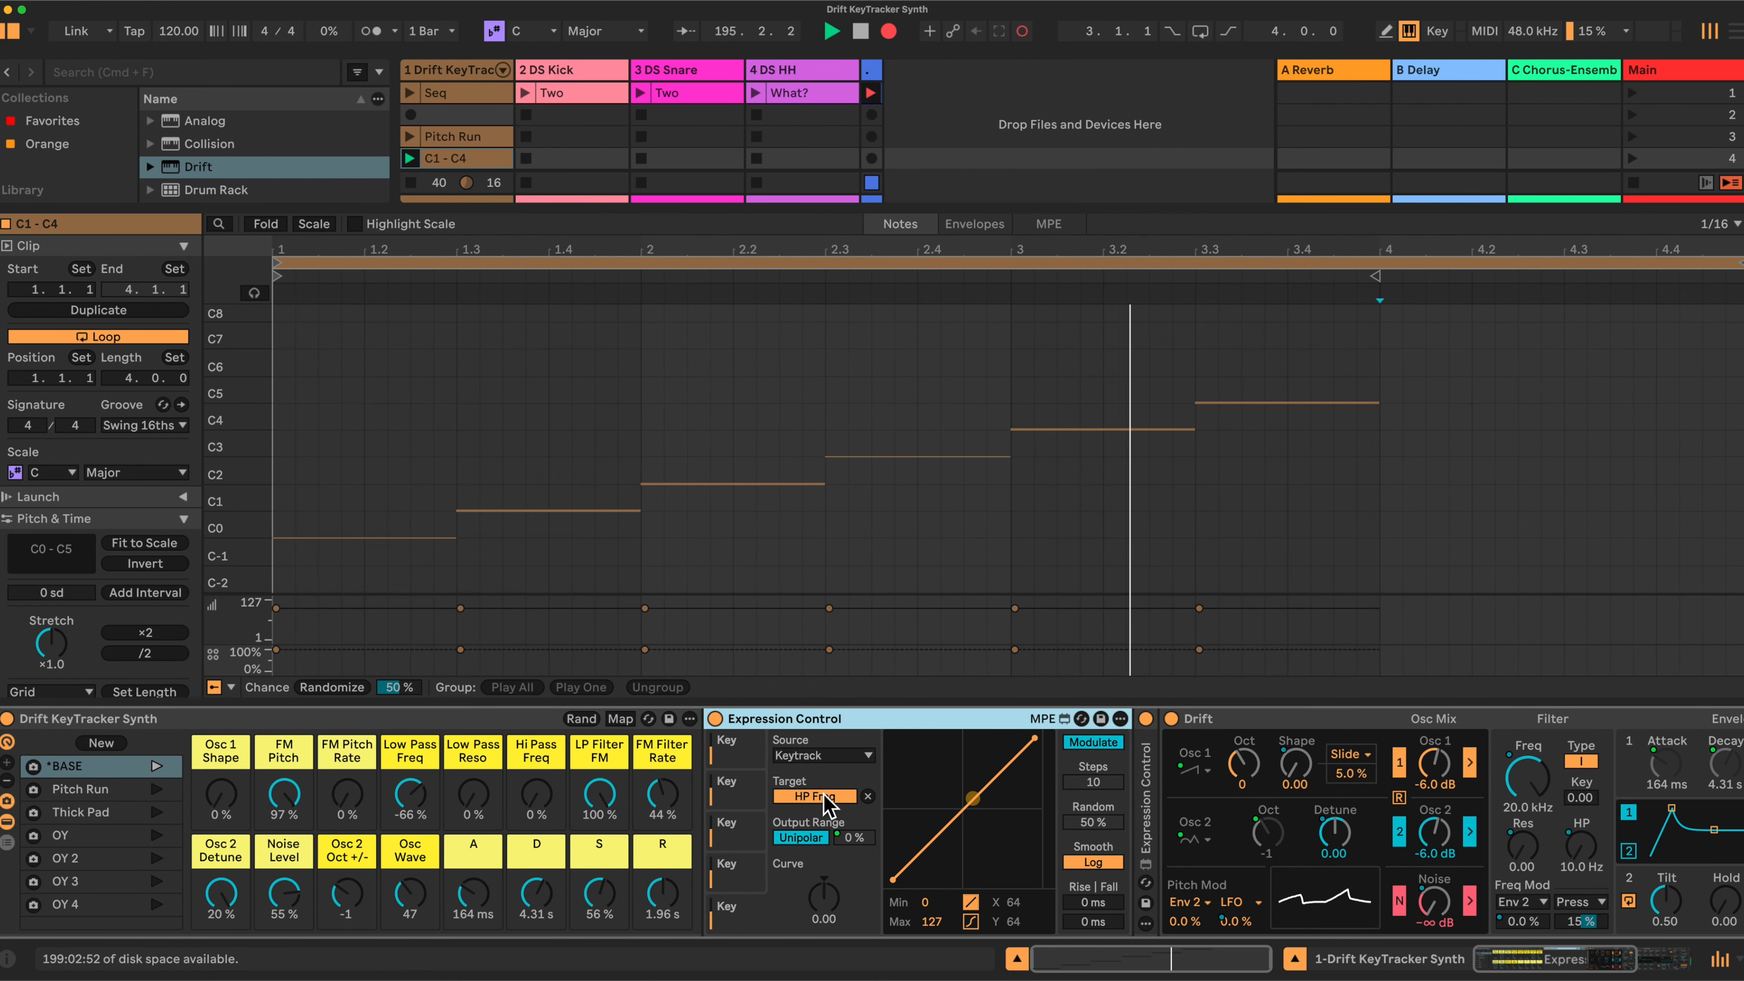
{"action": "scroll", "coordinate": [831, 804], "scroll_direction": "right", "scroll_amount": 3}
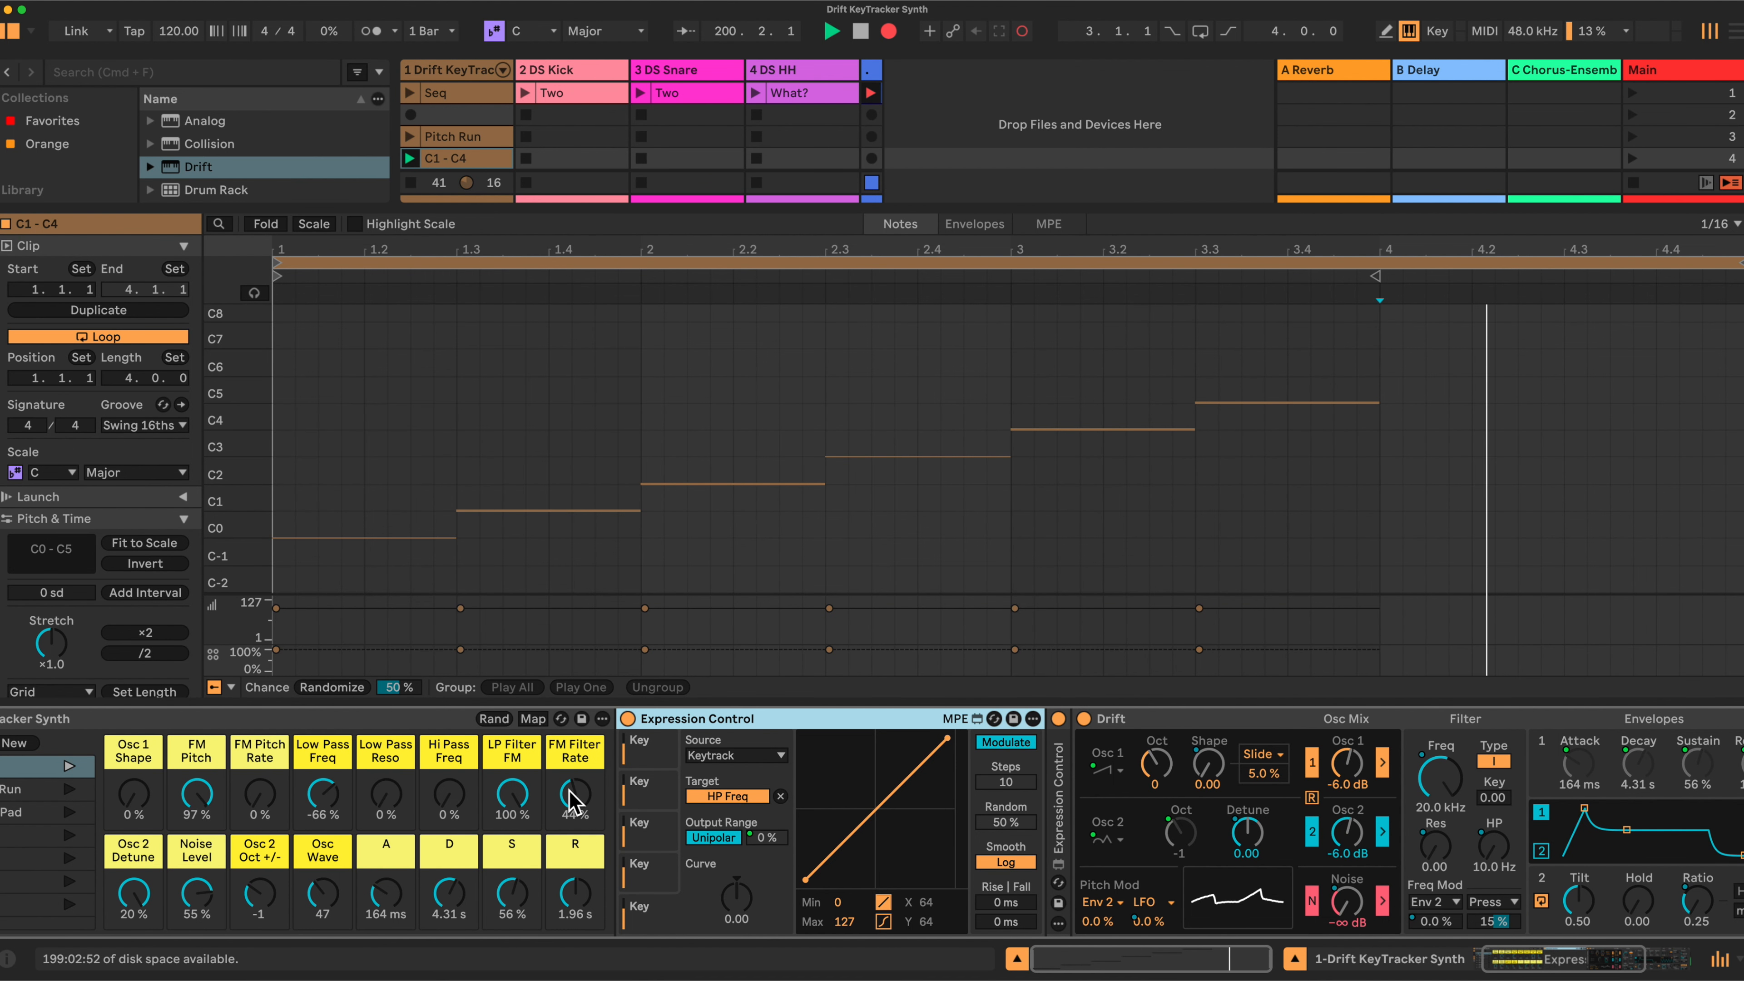
{"action": "left_click", "coordinate": [533, 719]}
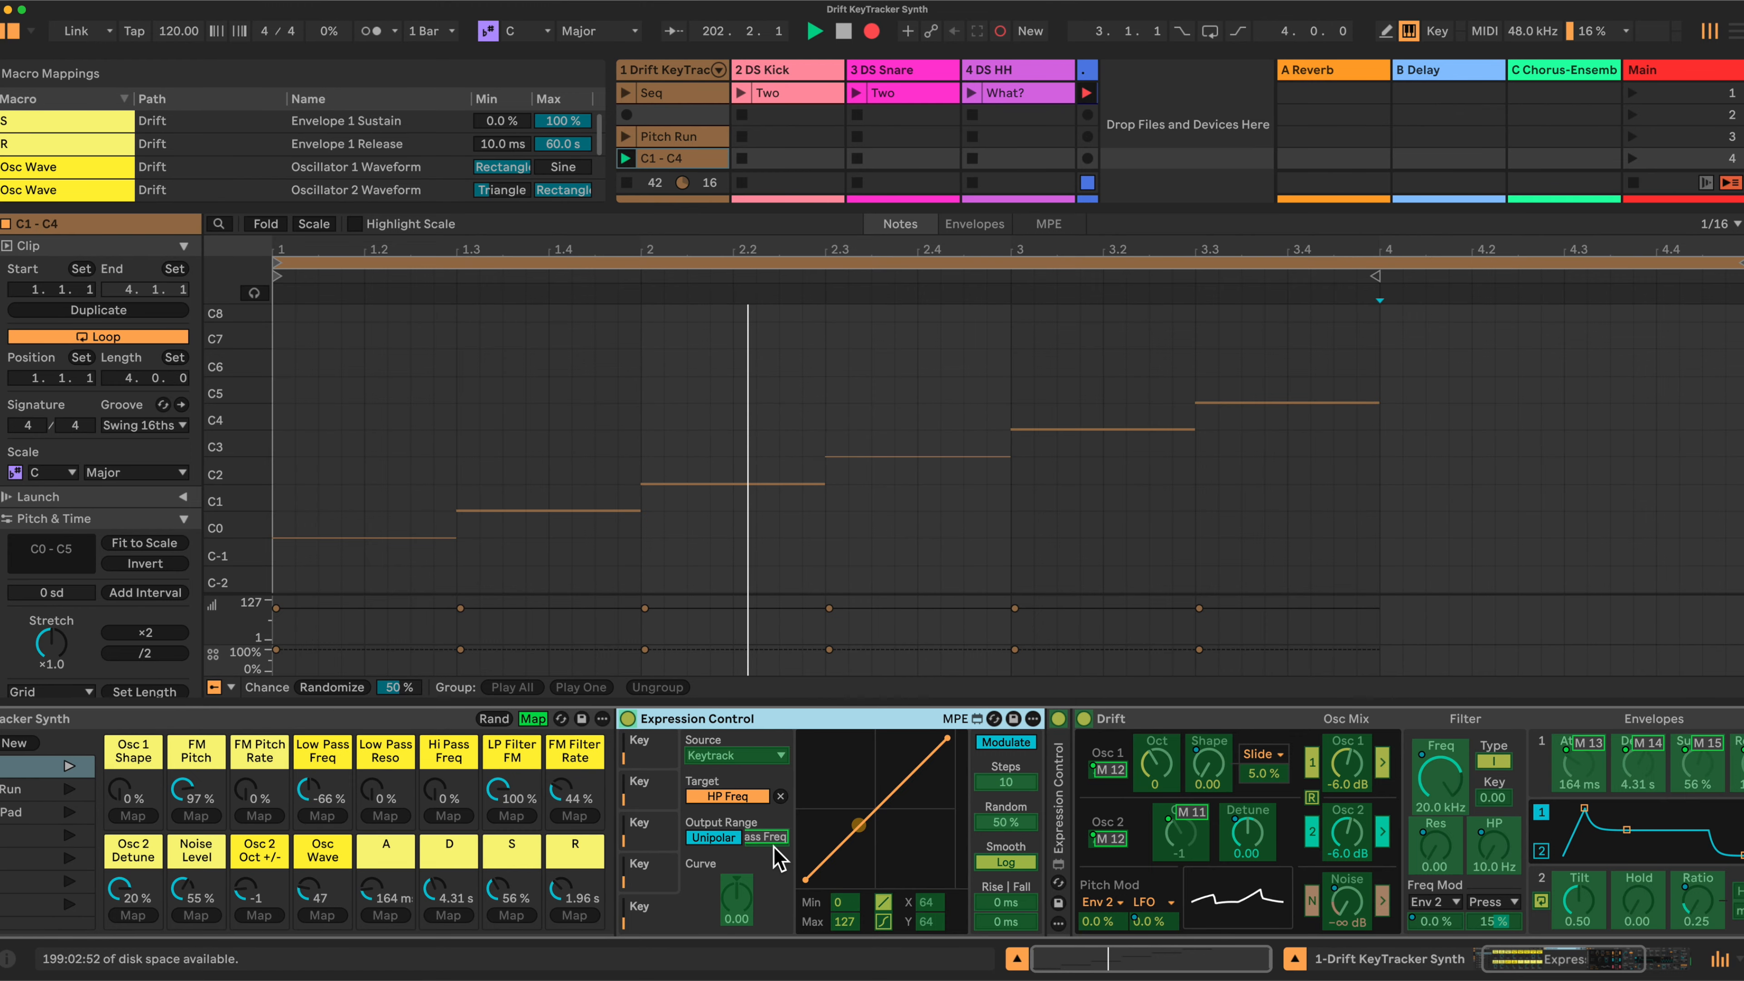
{"action": "left_click", "coordinate": [533, 719]}
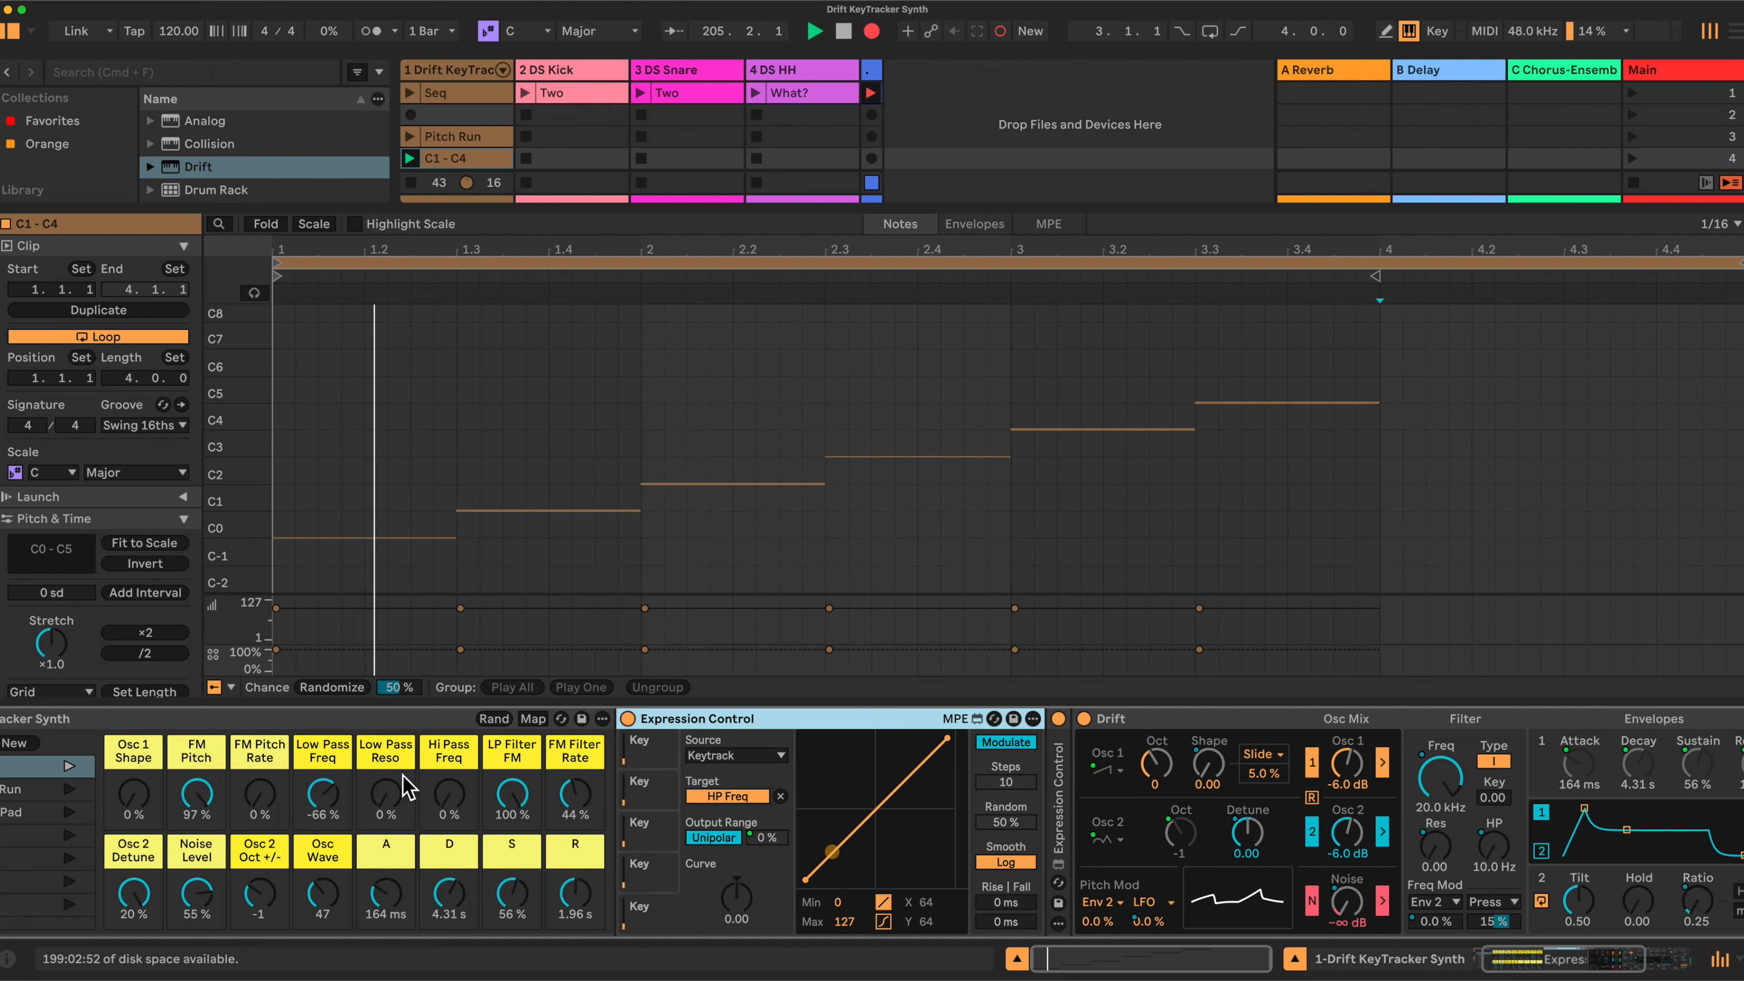
Step: Set the Hi Pass Freq macro to 87 %
{"action": "left_click_drag", "start_coordinate": [450, 797], "coordinate": [450, 695]}
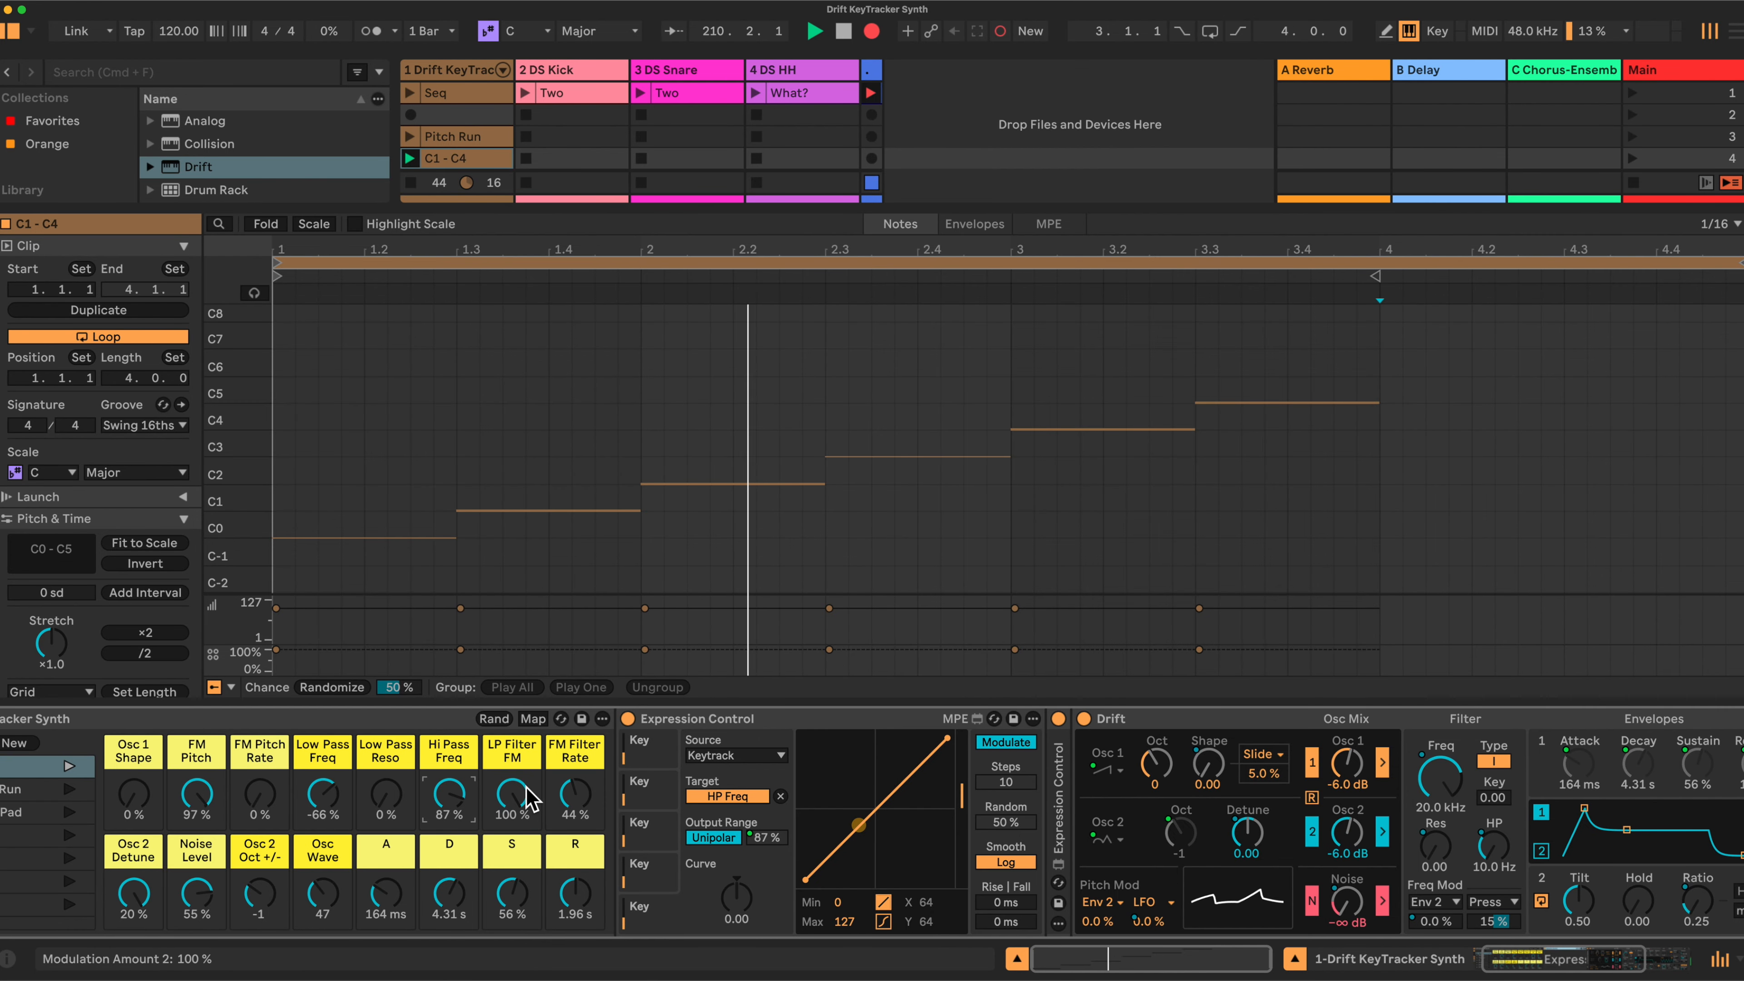
Step: Hide the clip editor and launch the Seq clip on the Drift KeyTracker track
{"action": "left_click", "coordinate": [1016, 959]}
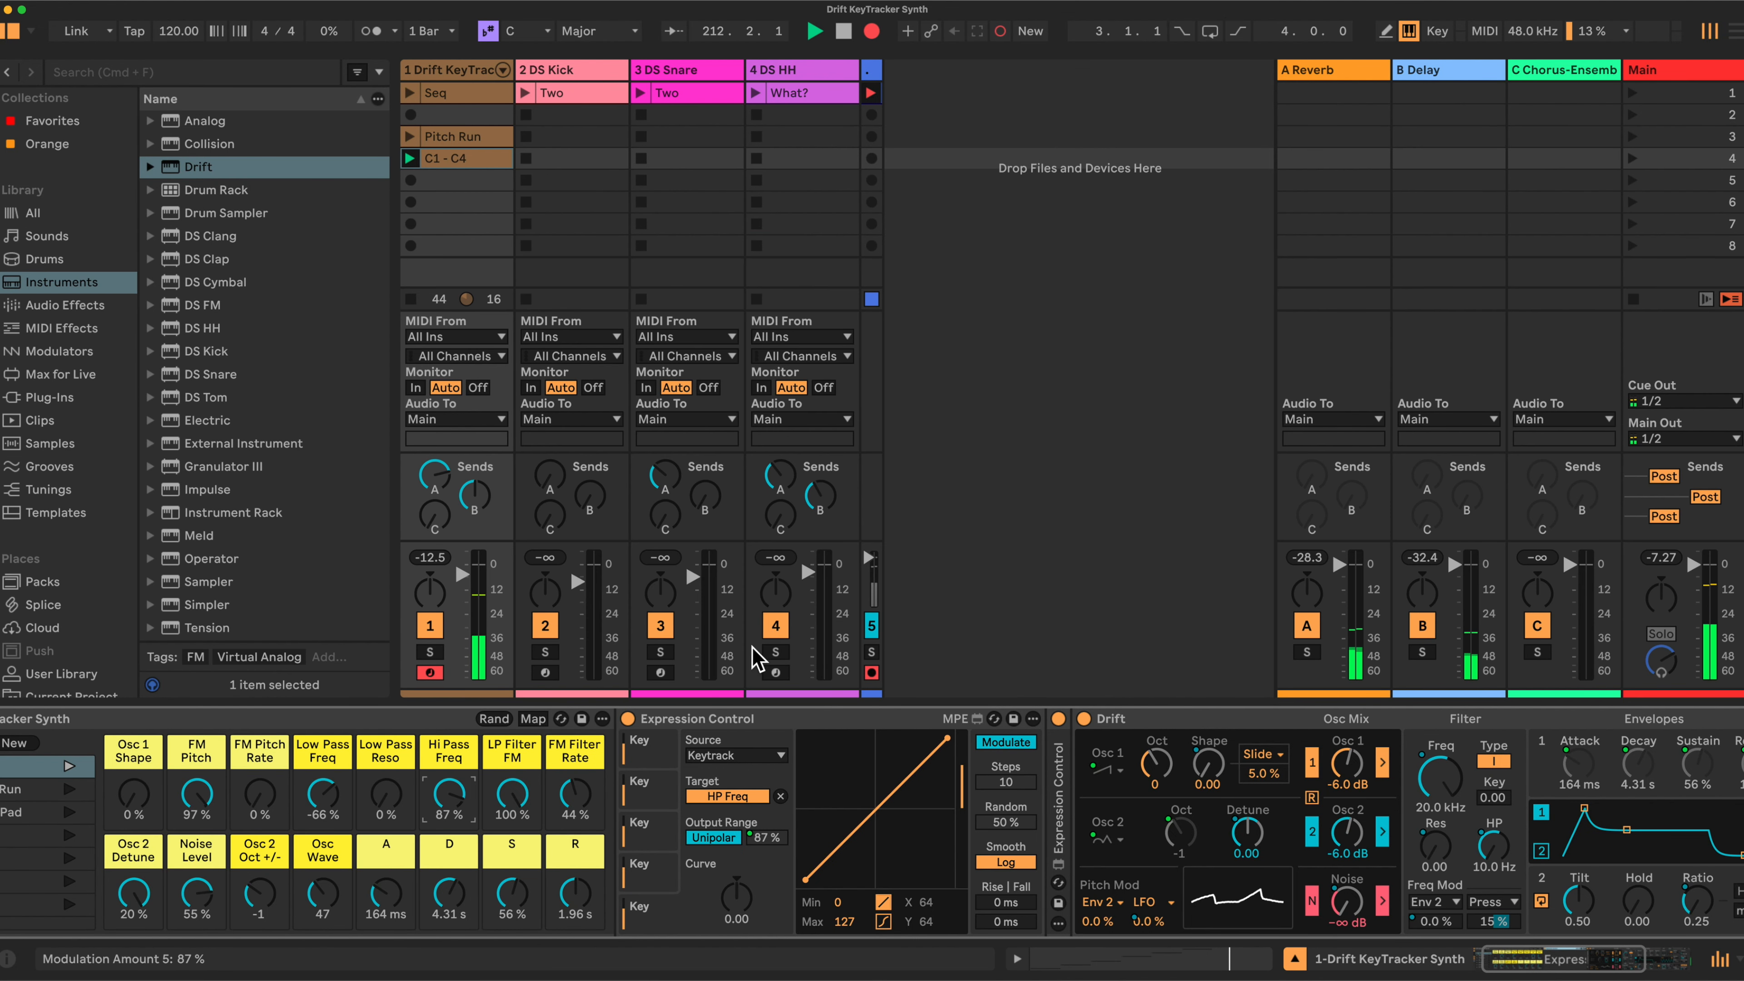
{"action": "scroll", "coordinate": [192, 848], "scroll_direction": "left", "scroll_amount": 3}
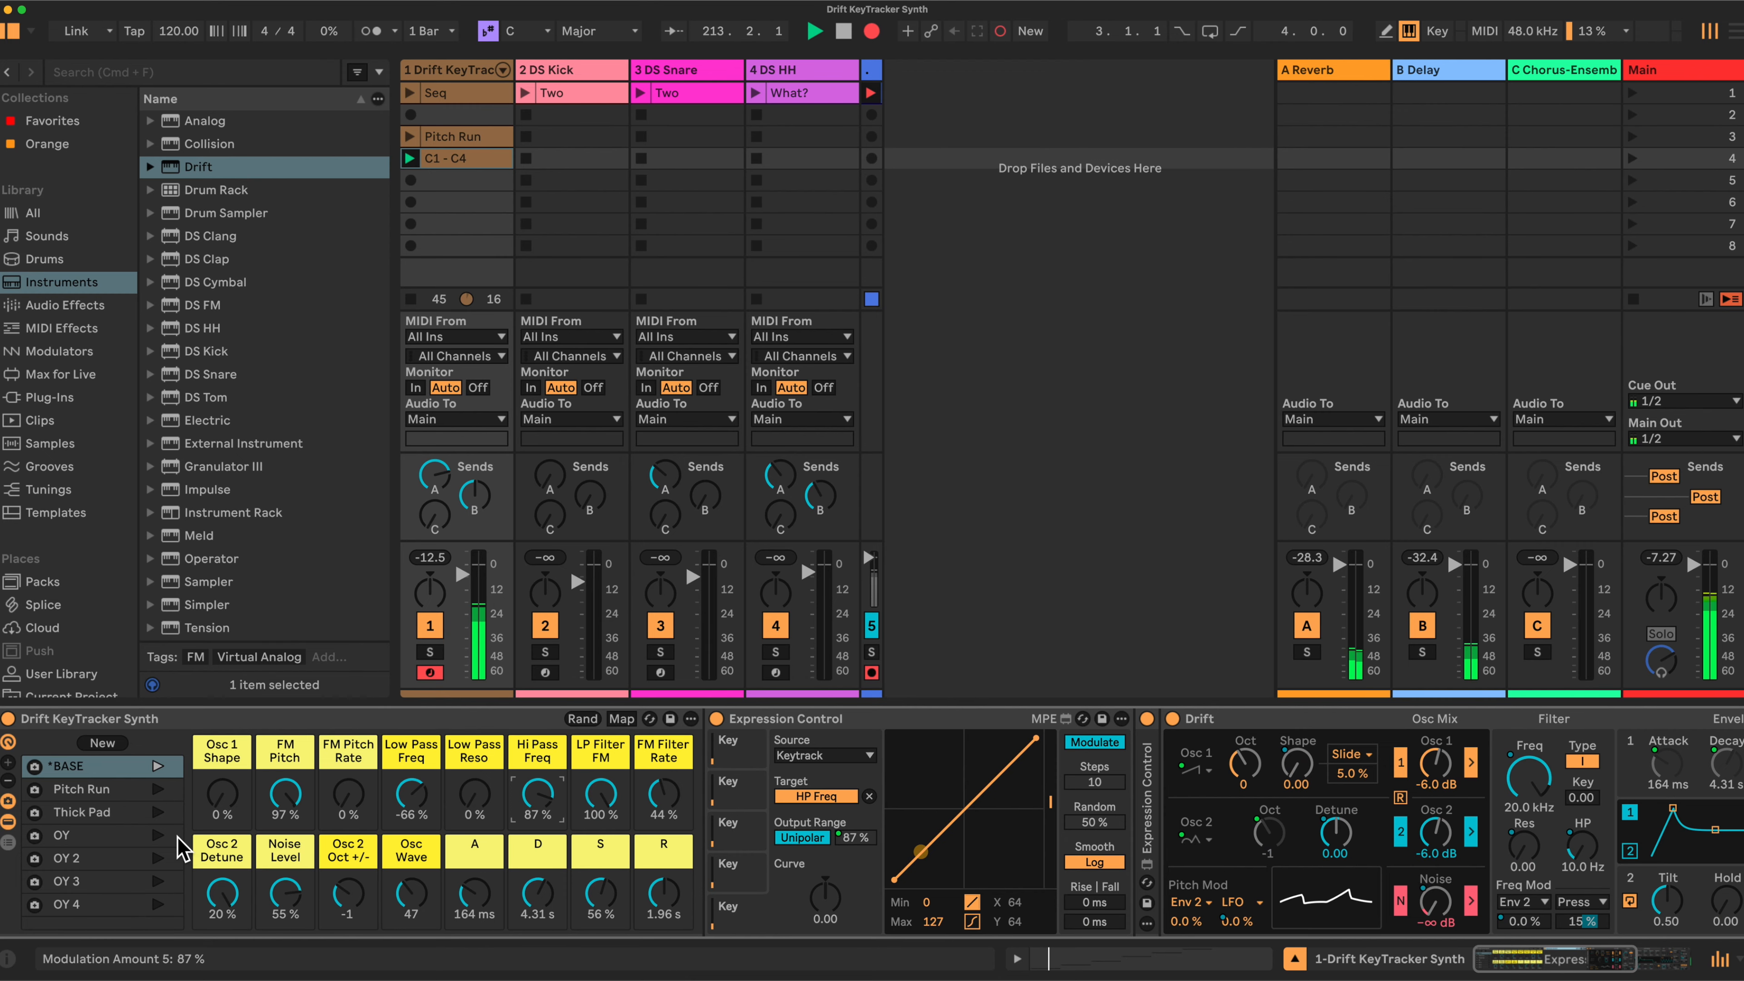
{"action": "left_click", "coordinate": [414, 99]}
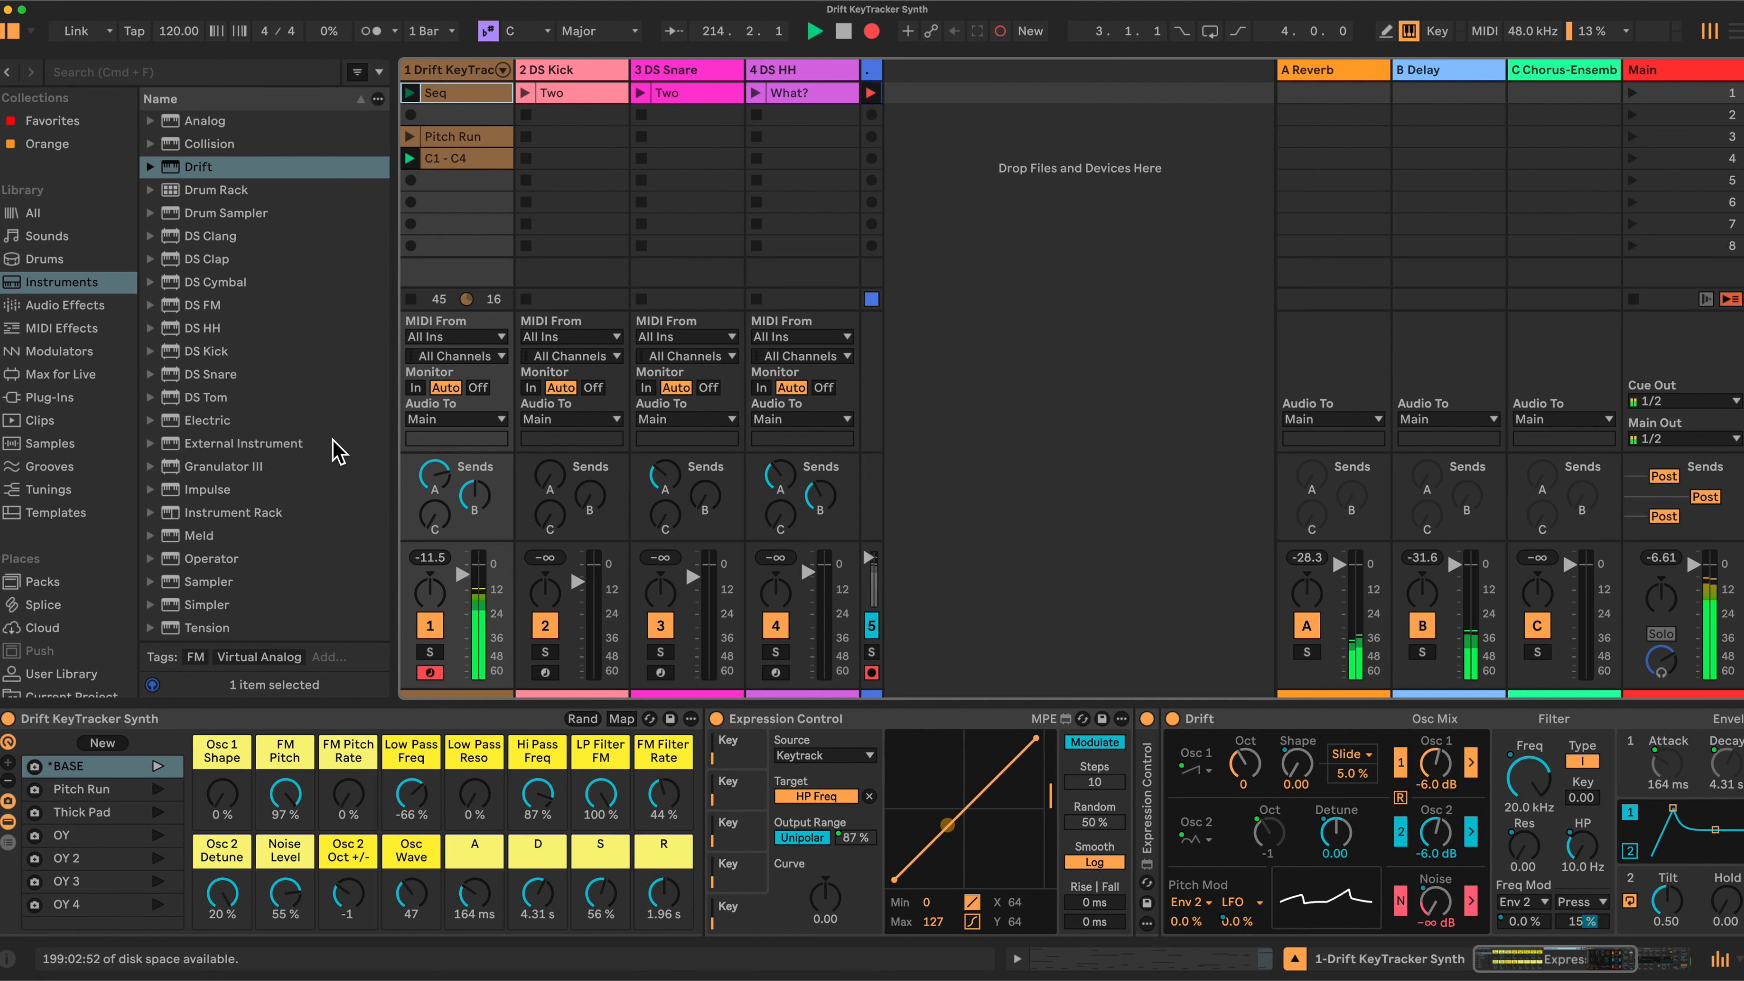
Step: Audition the rack's macro variations OY, OY 4, OY 3 and OY 2 while the Seq clip plays
{"action": "left_click", "coordinate": [98, 835]}
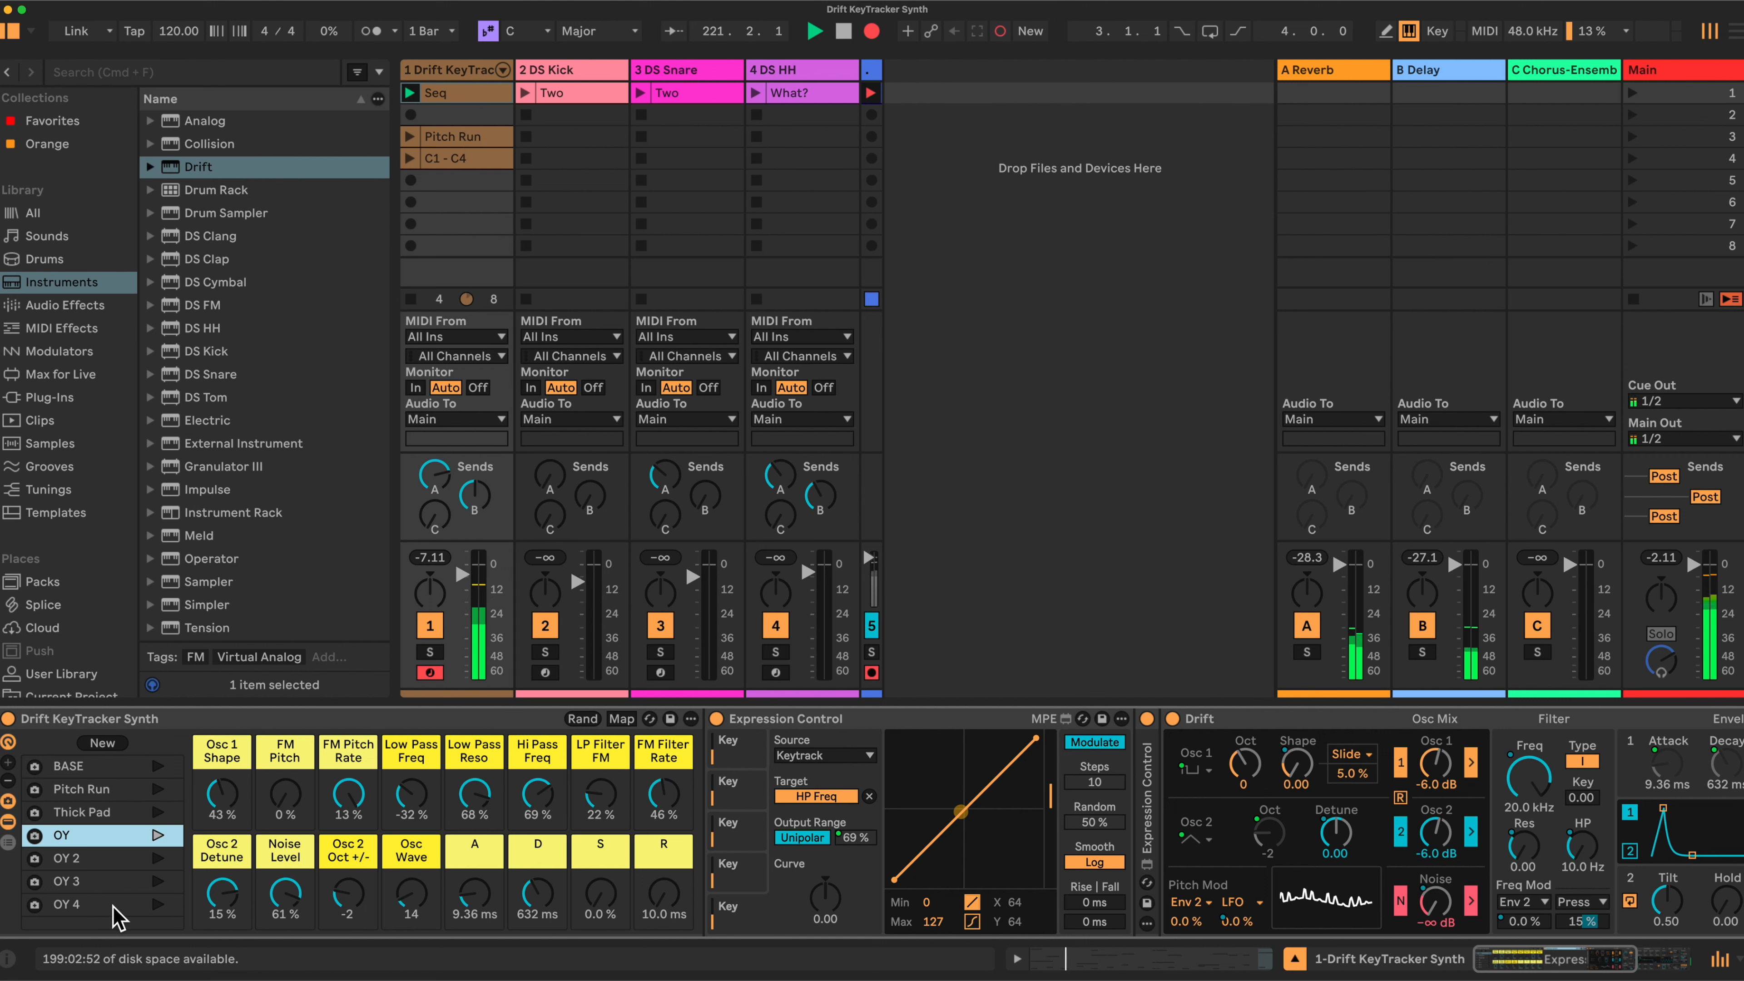
{"action": "left_click", "coordinate": [127, 906]}
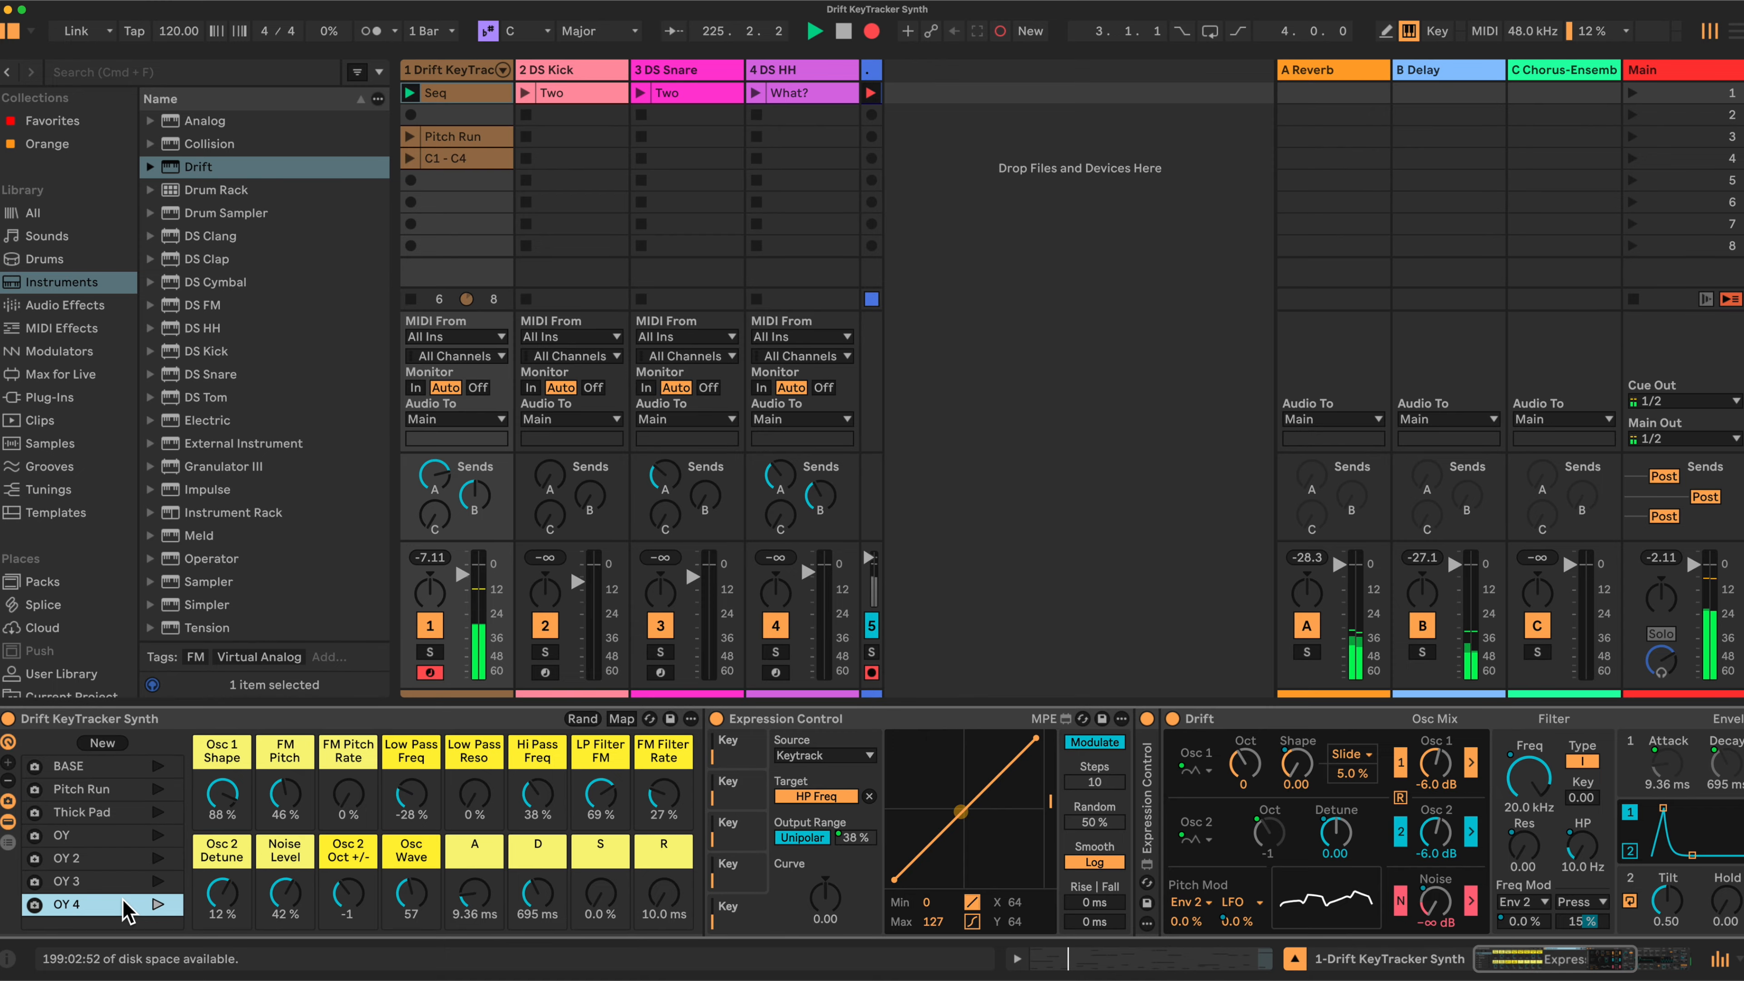
{"action": "left_click", "coordinate": [122, 883]}
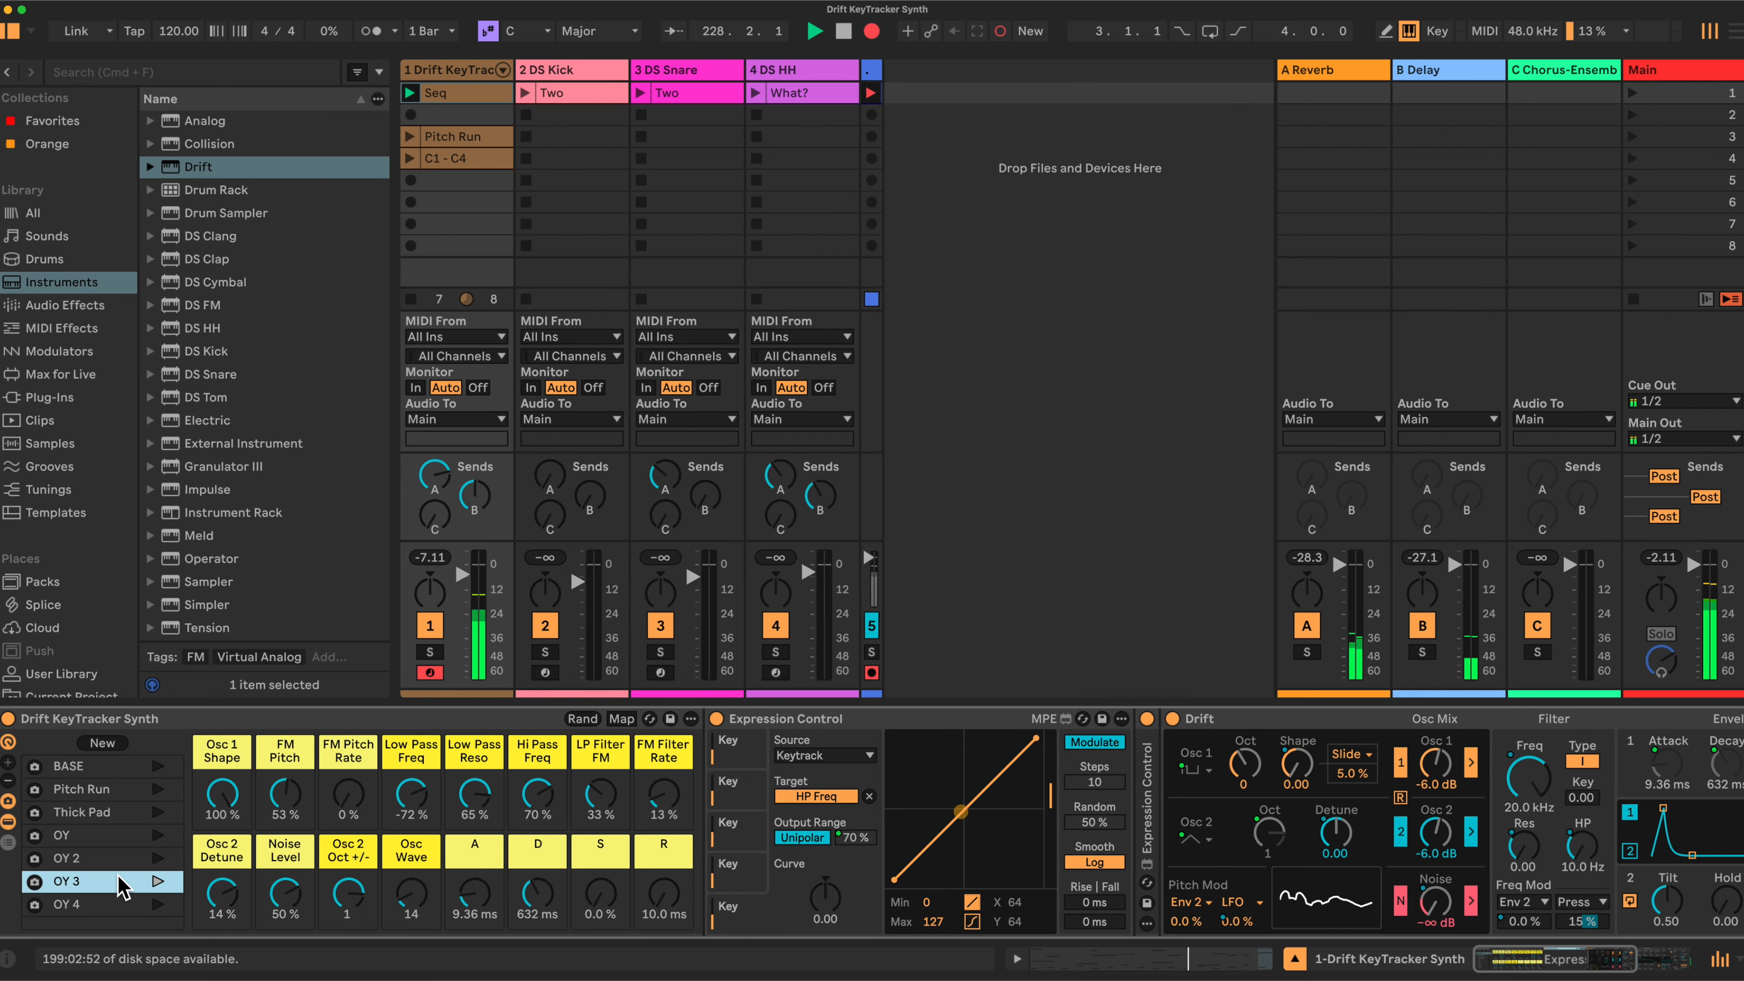
{"action": "left_click", "coordinate": [114, 858]}
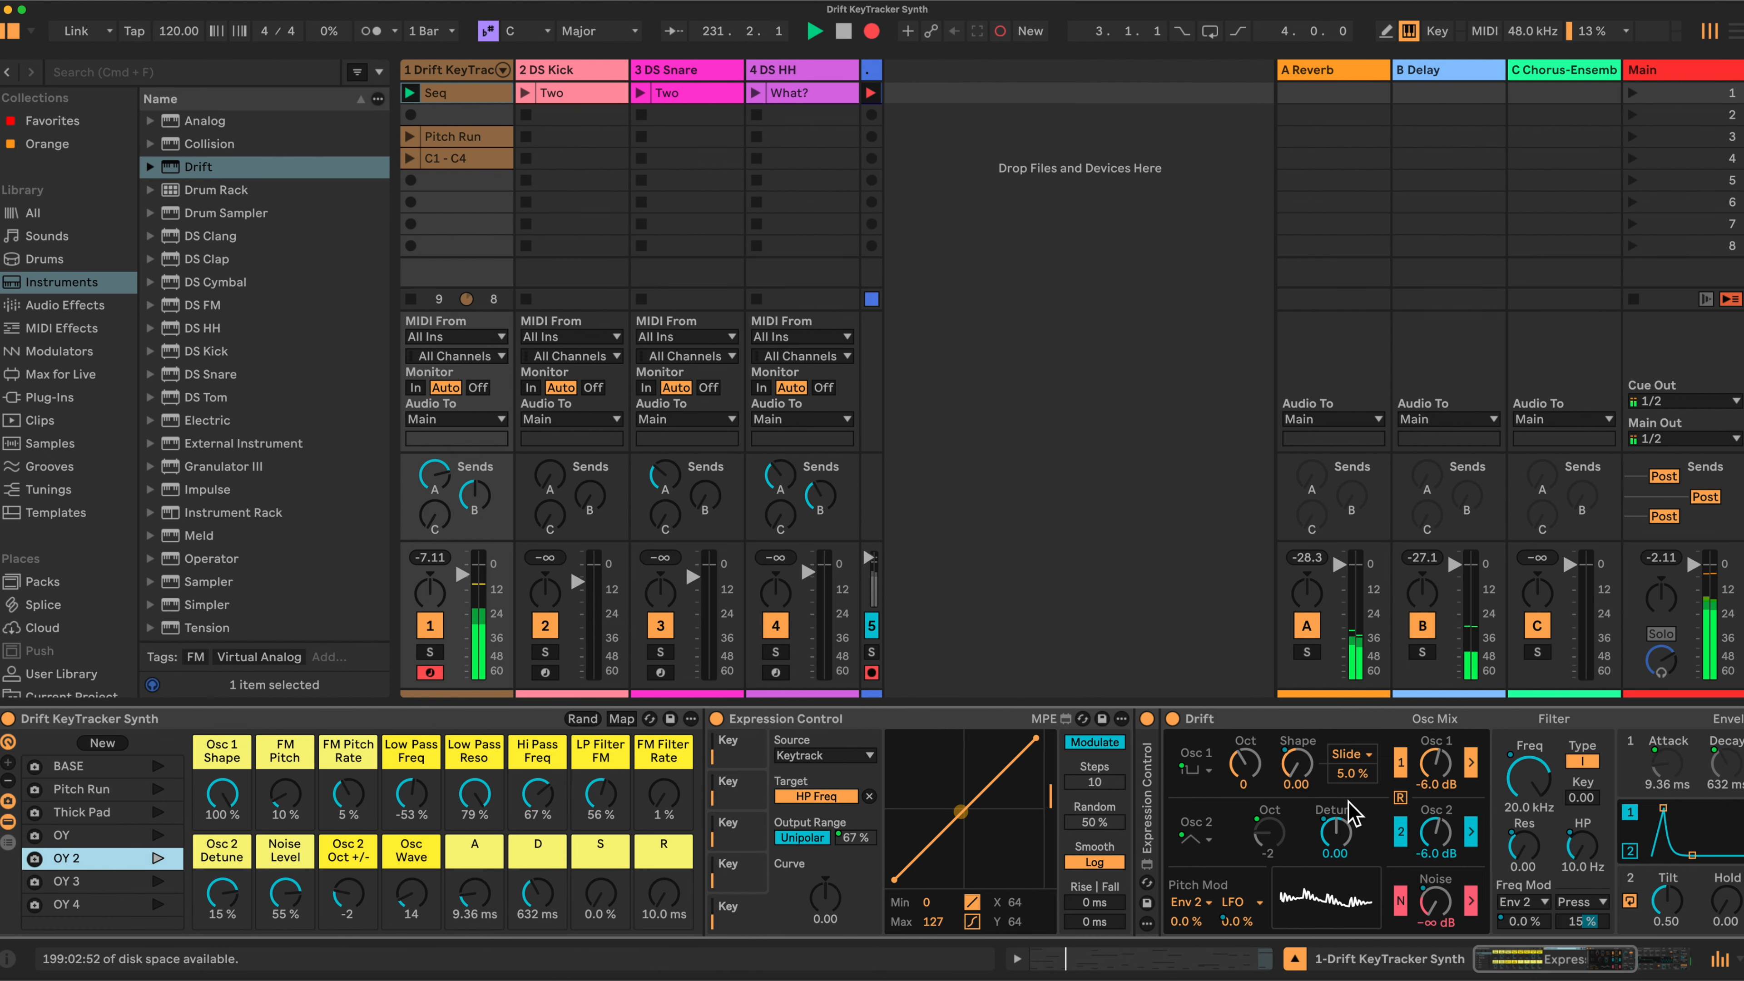
{"action": "double_click", "coordinate": [885, 719]}
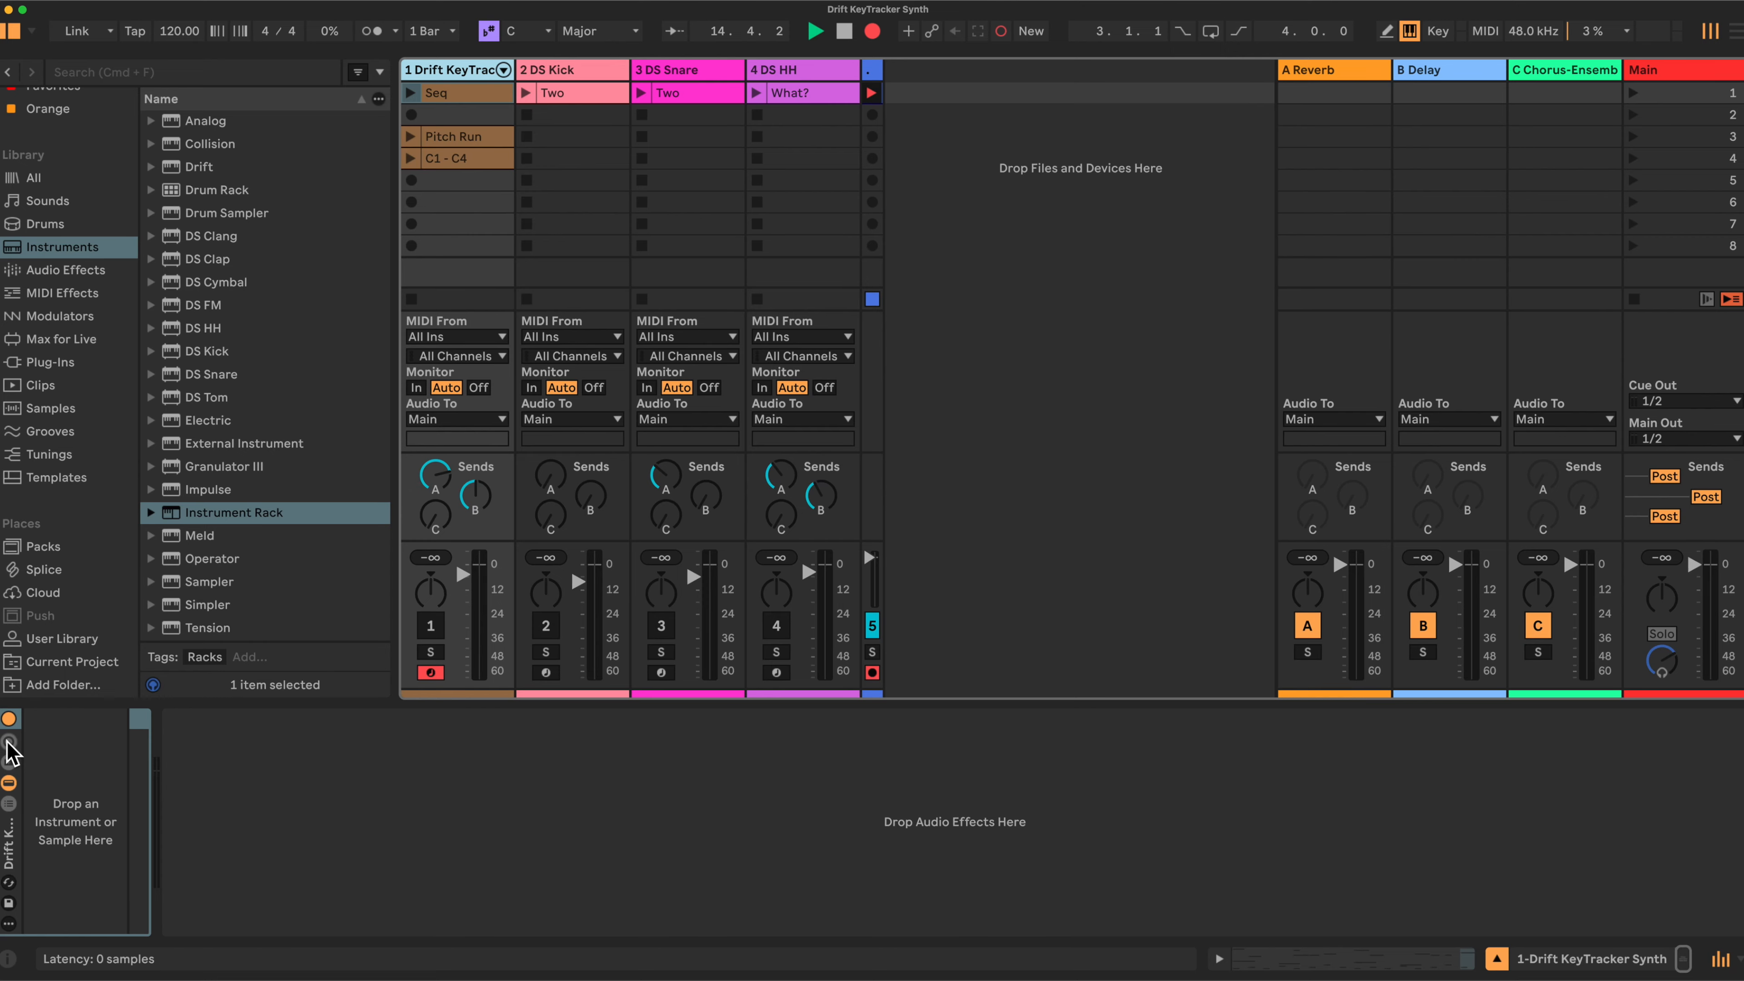
Step: Show the macro controls of the empty Drift KeyTracker Synth rack and view the rename and color options of the Osc 1 Shape macro
{"action": "left_click", "coordinate": [11, 761]}
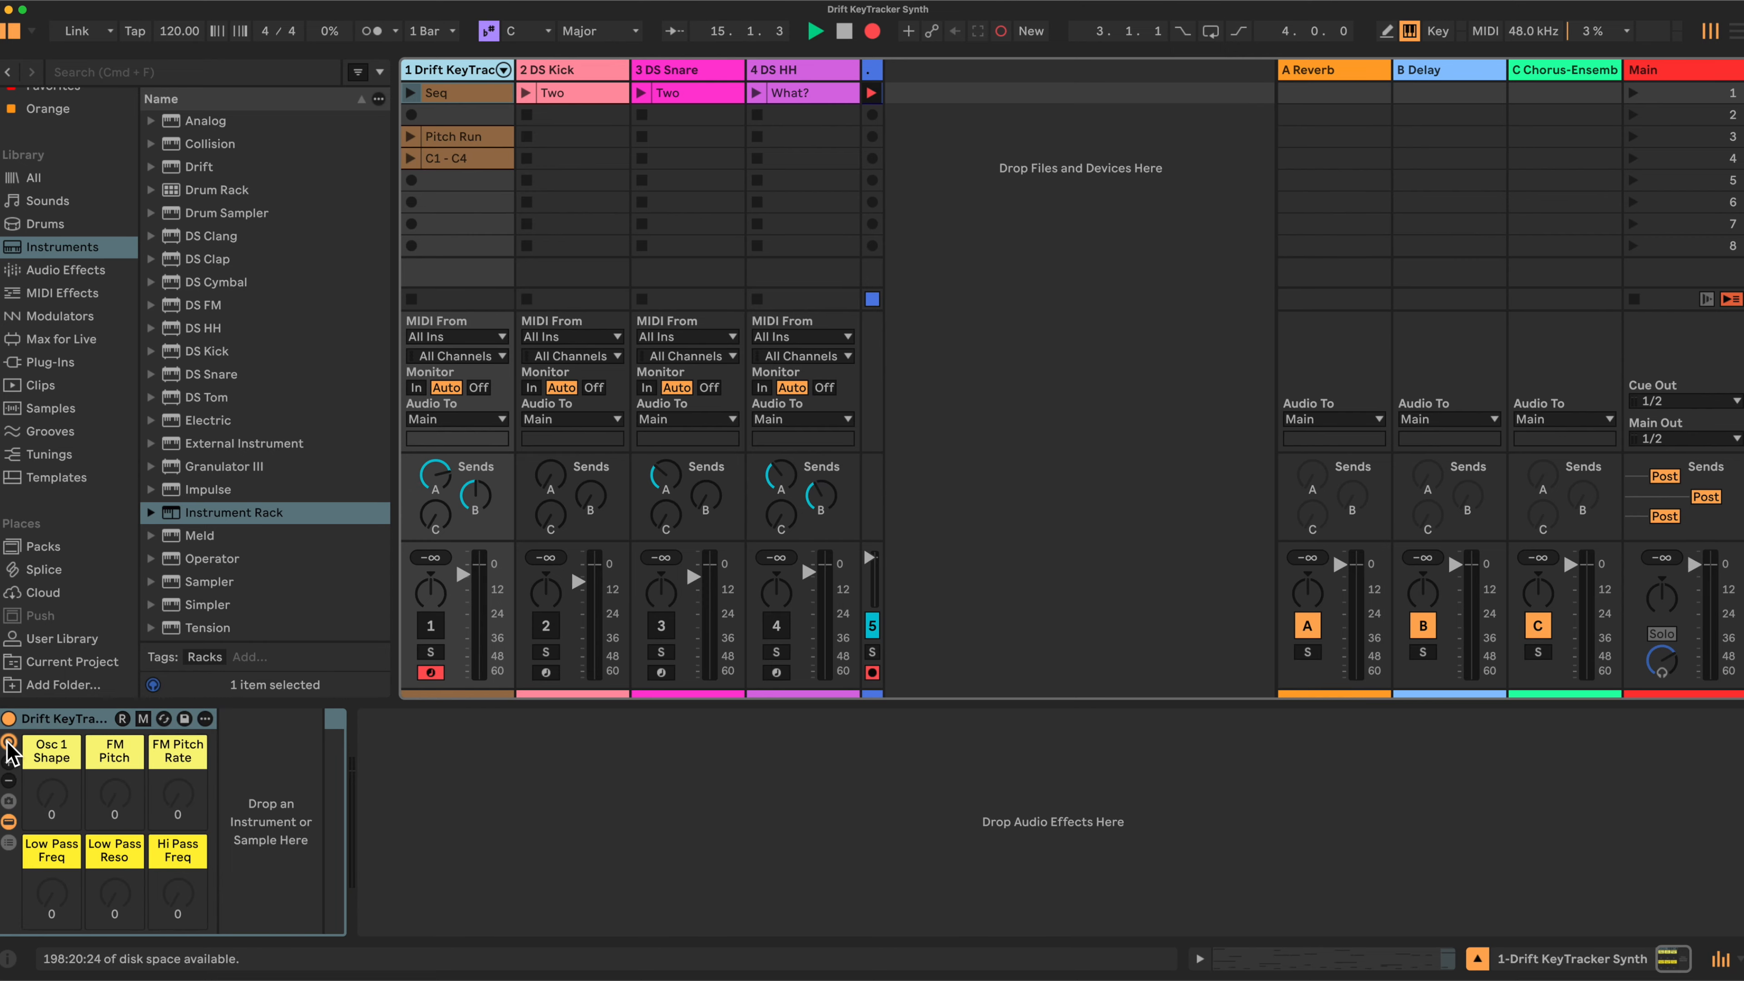
{"action": "right_click", "coordinate": [57, 749]}
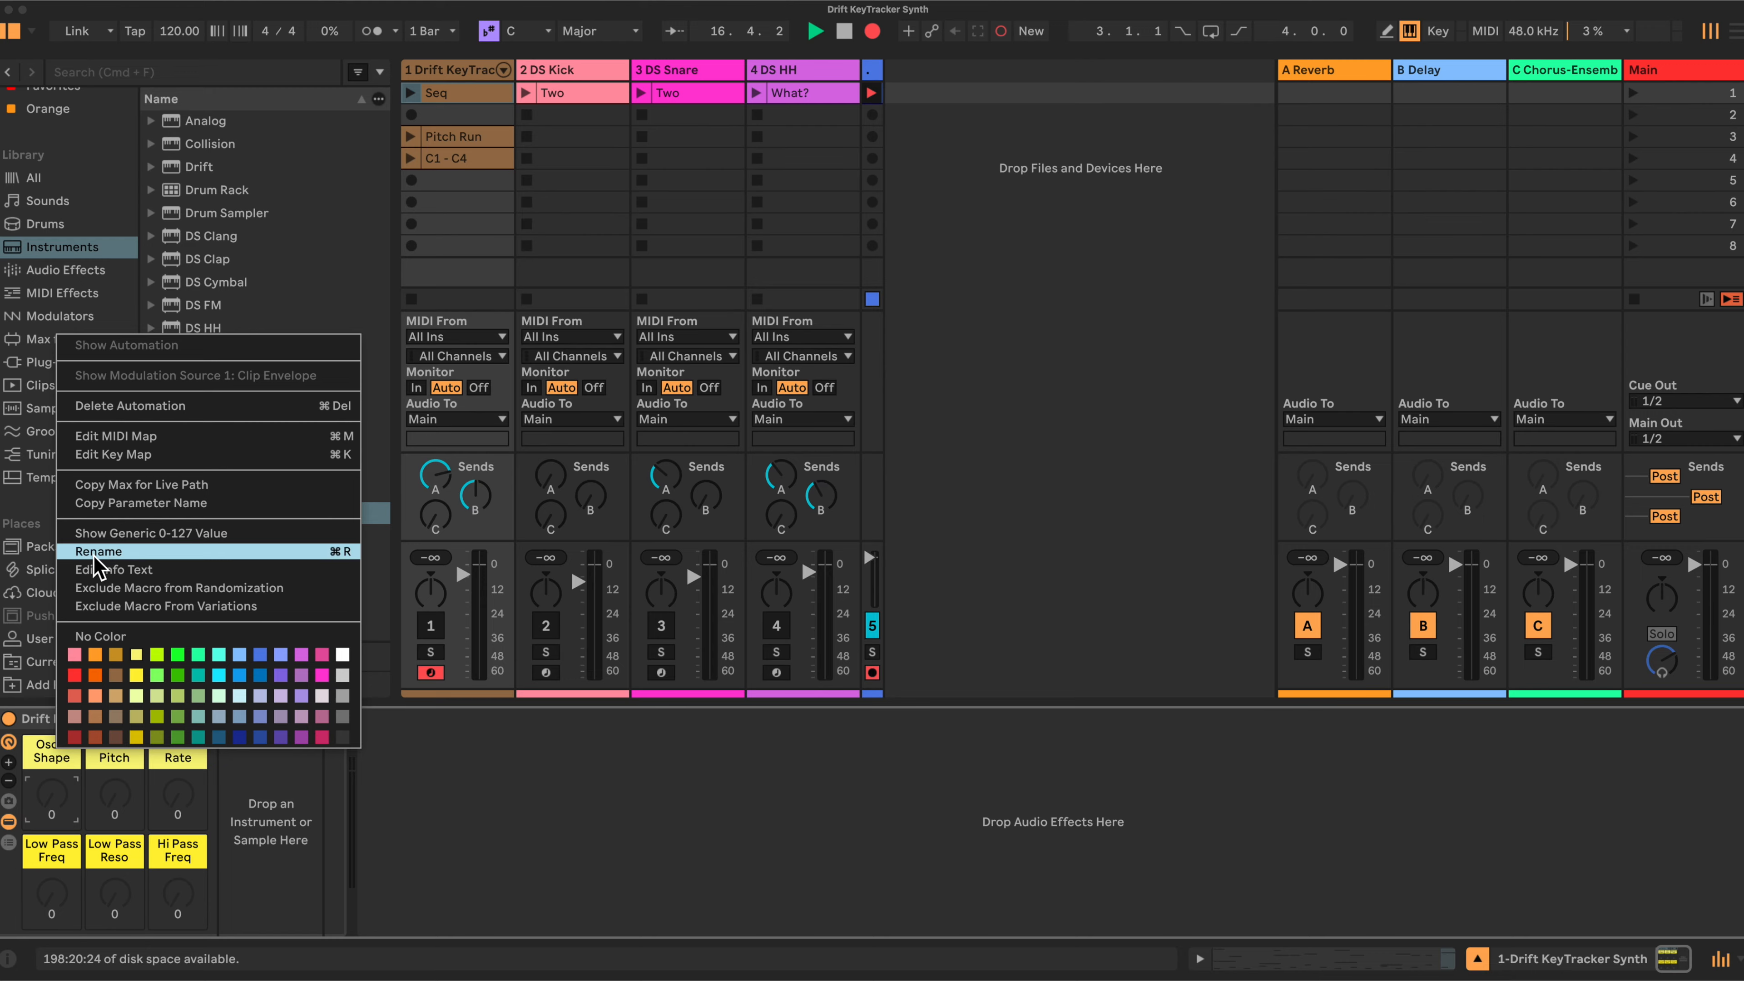
{"action": "left_click", "coordinate": [40, 708]}
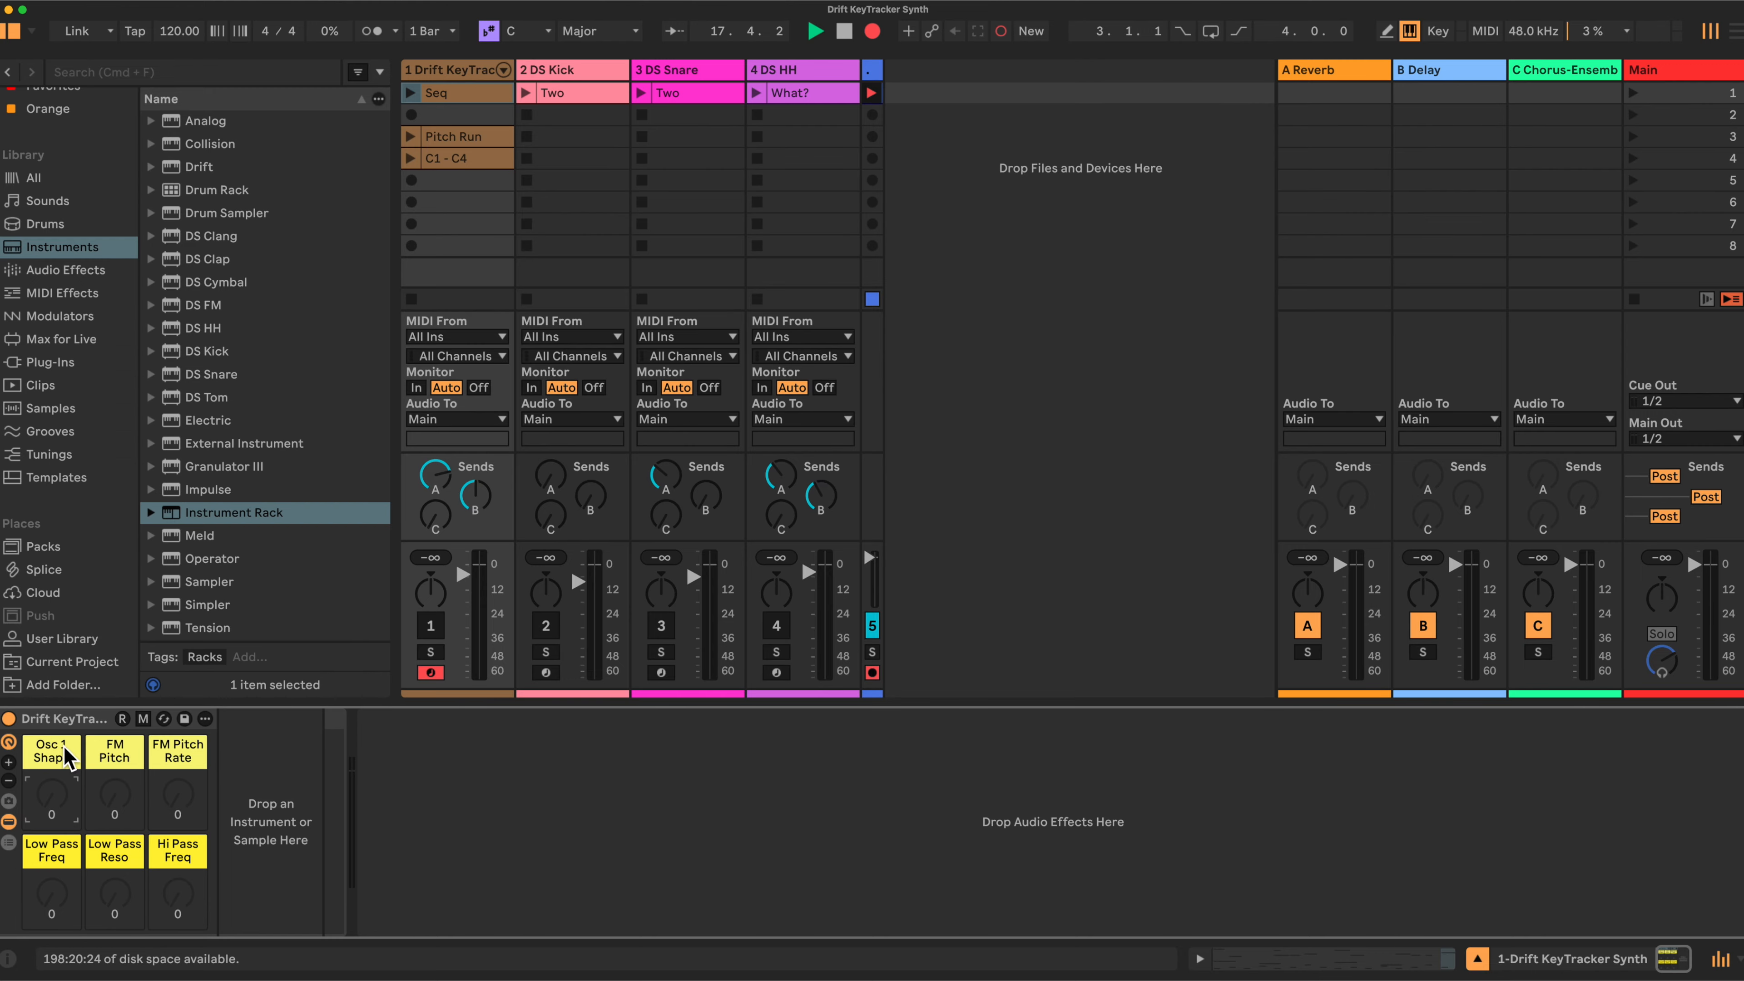
Step: Expand the rack's macro controls from the first six to all 16 macros
{"action": "left_click", "coordinate": [8, 761]}
{"action": "left_click", "coordinate": [8, 761]}
{"action": "left_click", "coordinate": [8, 762]}
{"action": "left_click", "coordinate": [8, 761]}
{"action": "left_click", "coordinate": [8, 761]}
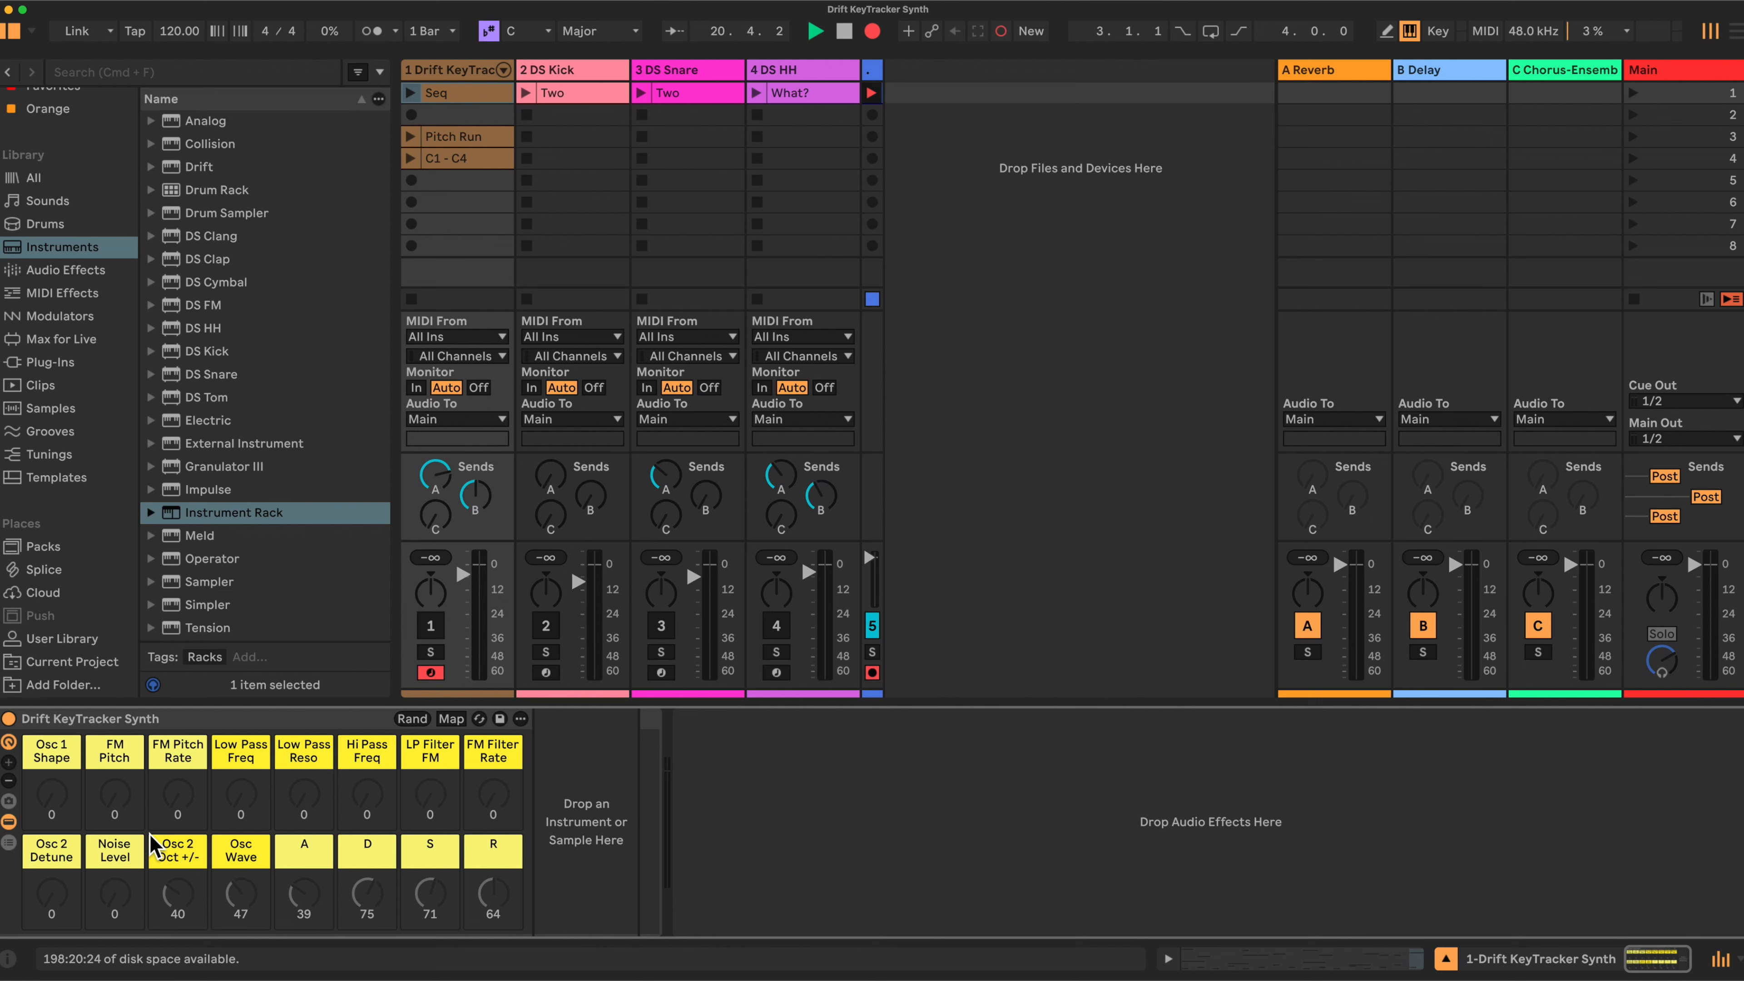
Step: Load the Drift instrument into the rack and set its LFO rate mode to Ratio
{"action": "left_click_drag", "start_coordinate": [205, 167], "coordinate": [593, 768]}
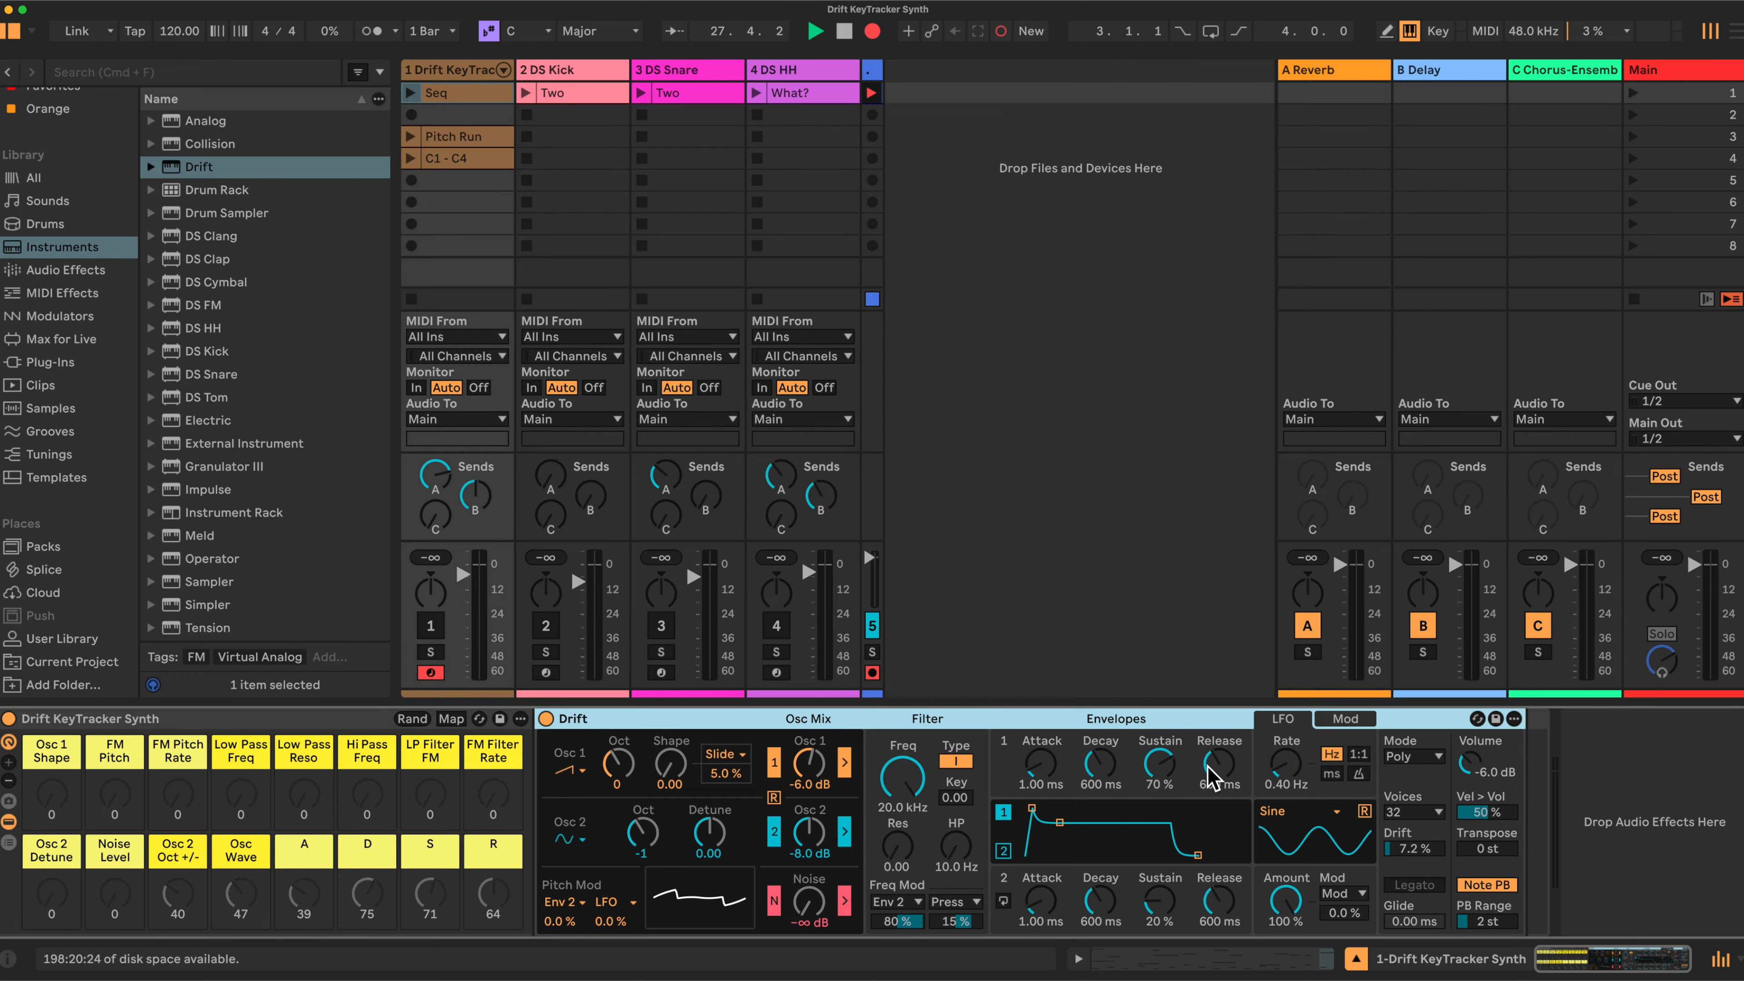
{"action": "left_click", "coordinate": [1358, 755]}
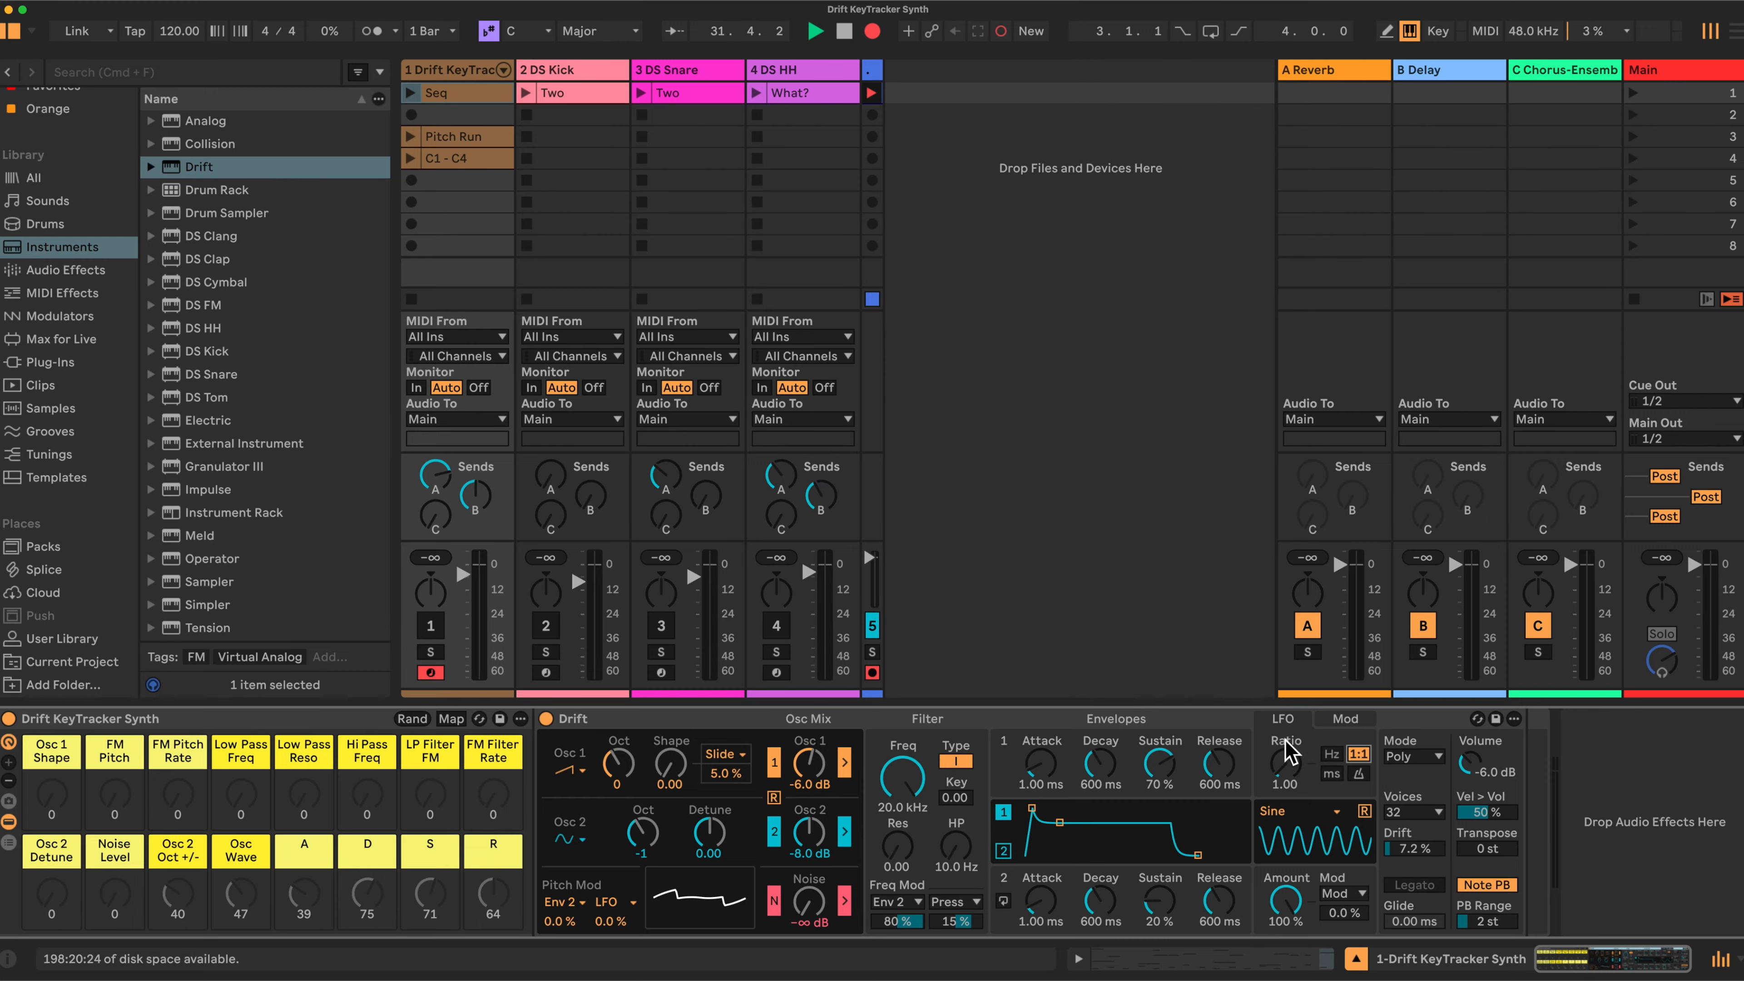
Step: Switch Drift's envelope 2 to its cycling mode and set its rate mode to Ratio
{"action": "left_click", "coordinate": [1003, 851]}
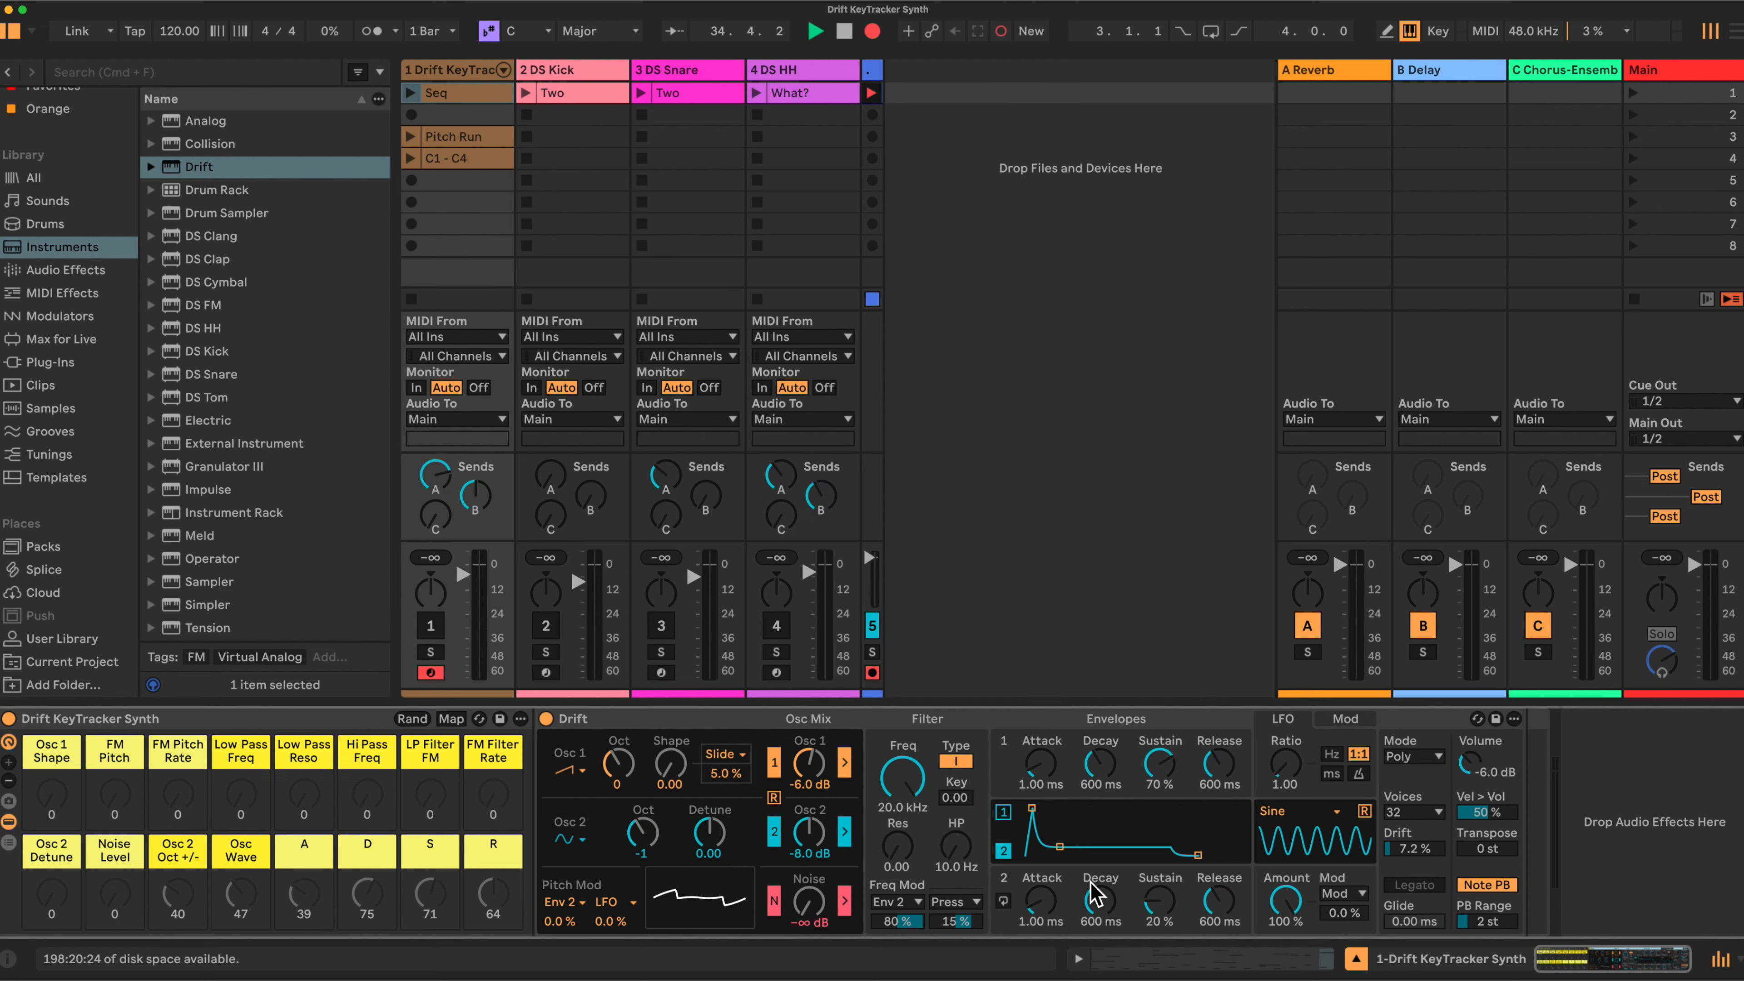
{"action": "left_click", "coordinate": [1003, 903]}
{"action": "left_click", "coordinate": [1004, 901]}
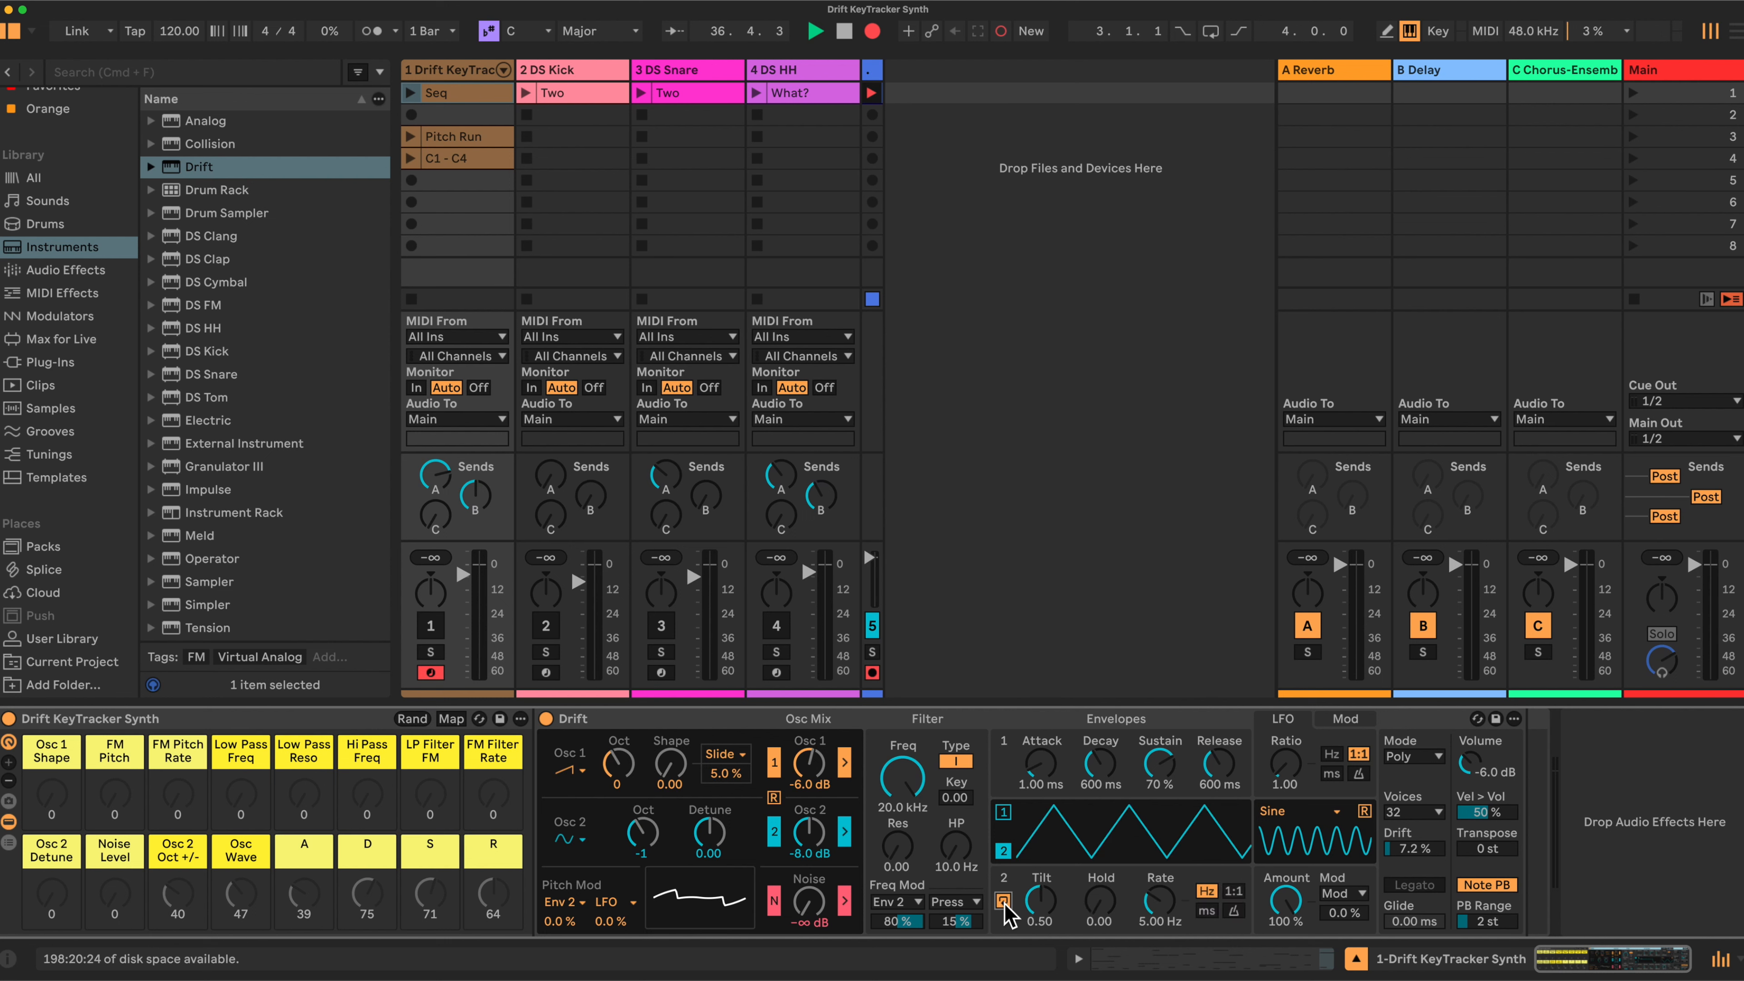
{"action": "left_click", "coordinate": [1233, 891]}
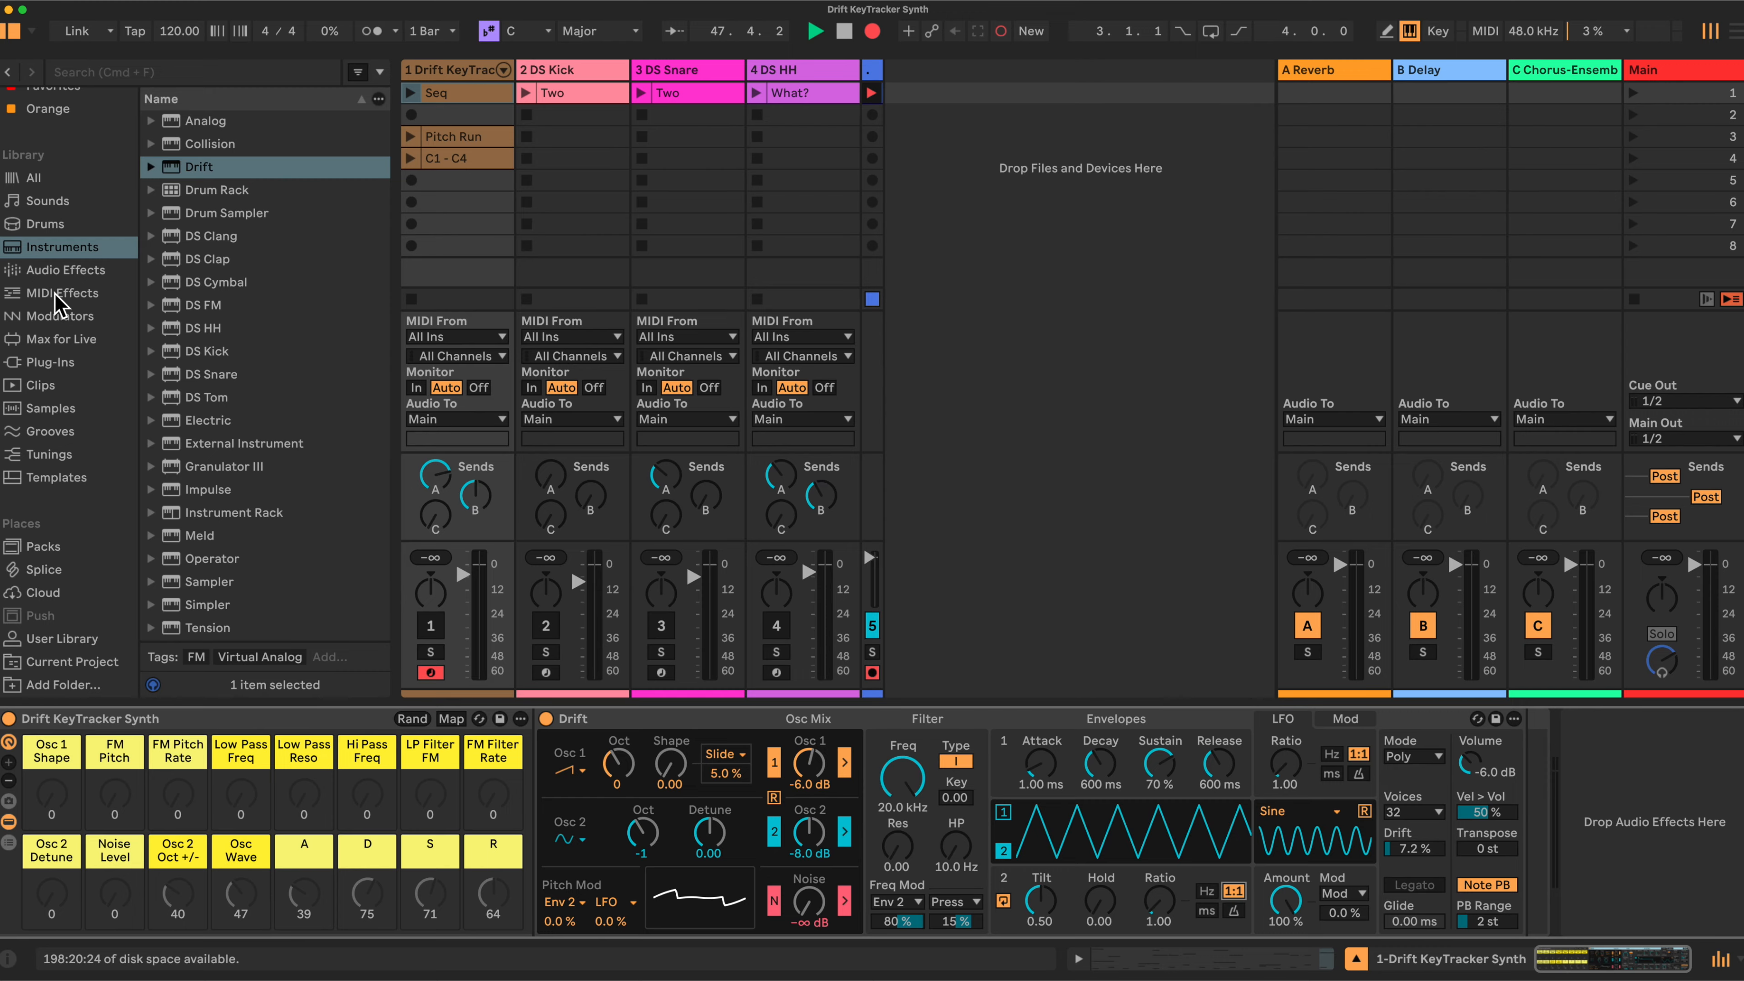
Step: Insert an Expression Control MIDI effect ahead of Drift in the rack and delete the extra second one
{"action": "left_click", "coordinate": [76, 294]}
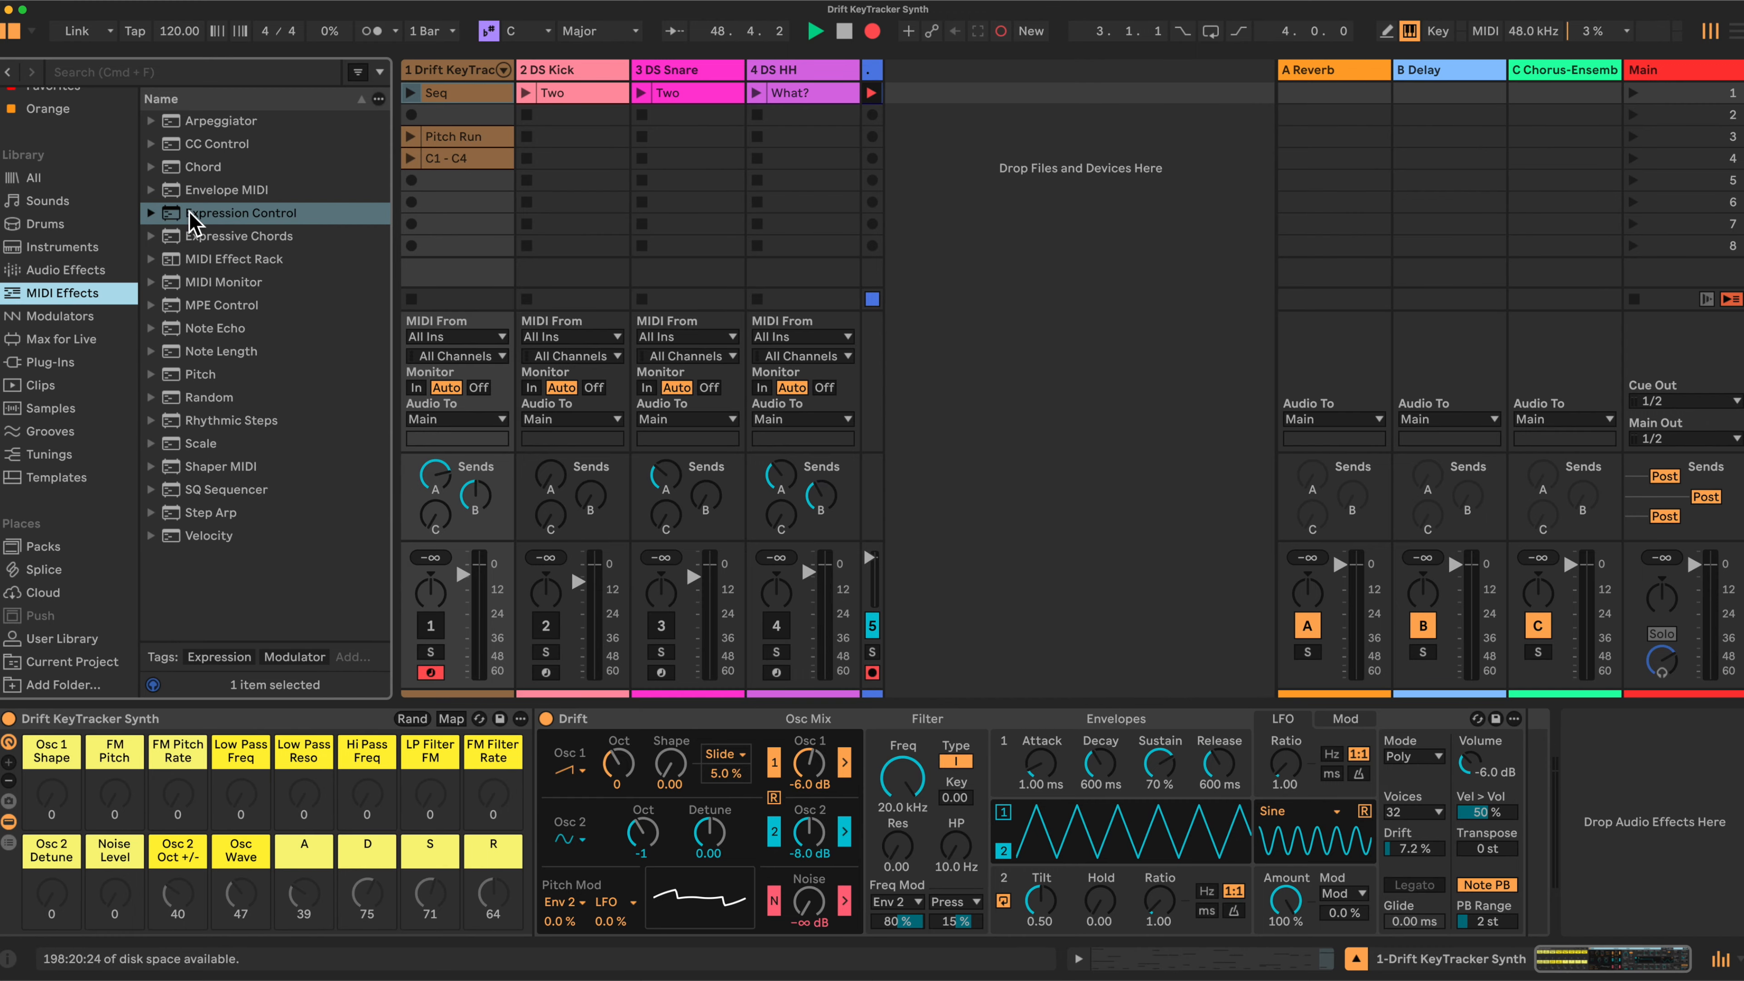
{"action": "left_click", "coordinate": [267, 213]}
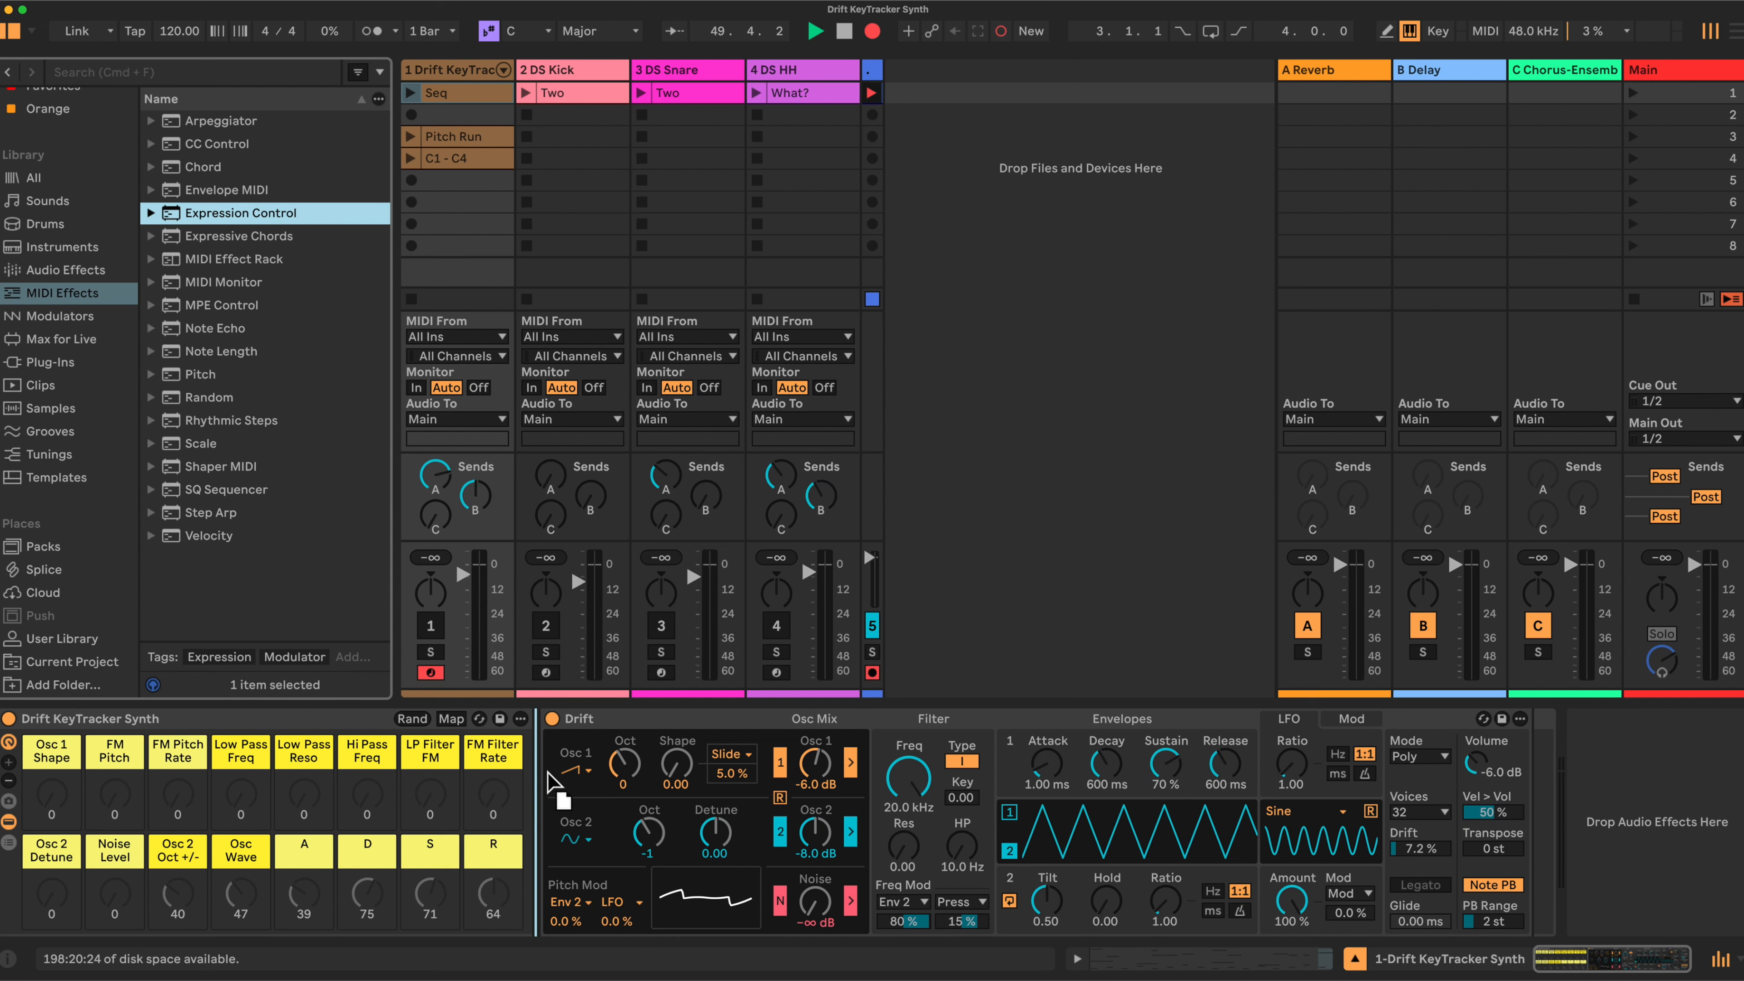
{"action": "left_click_drag", "start_coordinate": [541, 793], "coordinate": [539, 787]}
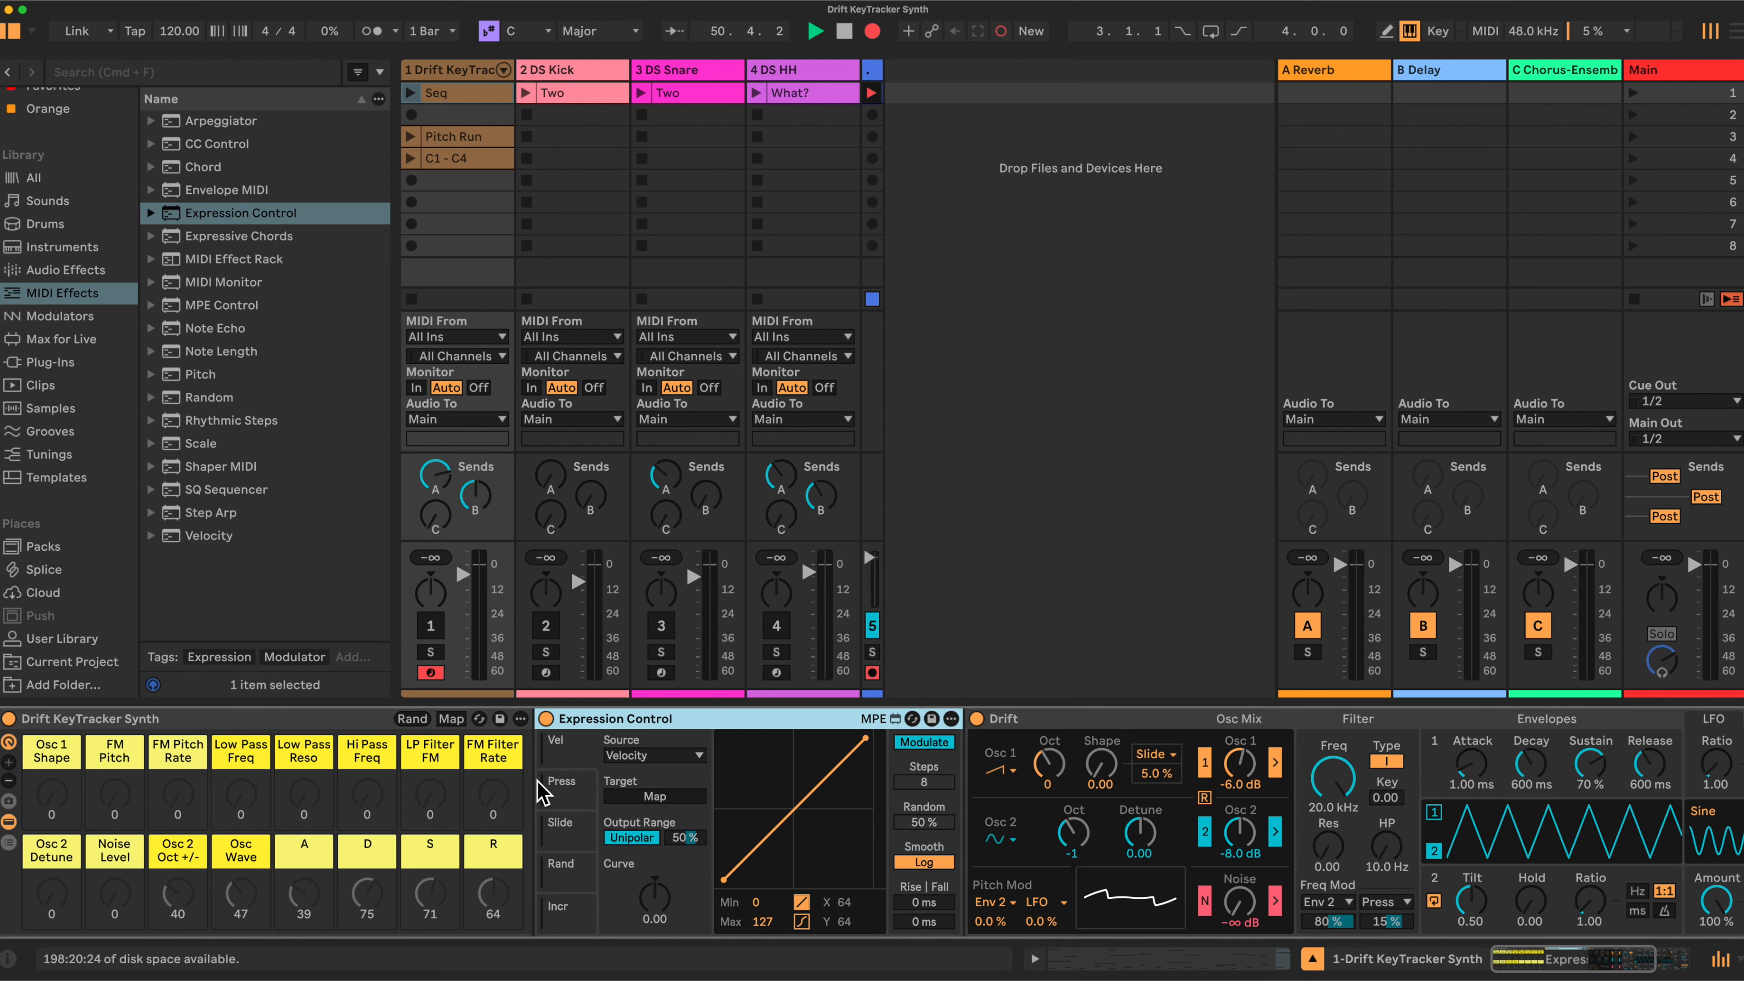
{"action": "left_click_drag", "start_coordinate": [240, 213], "coordinate": [974, 860]}
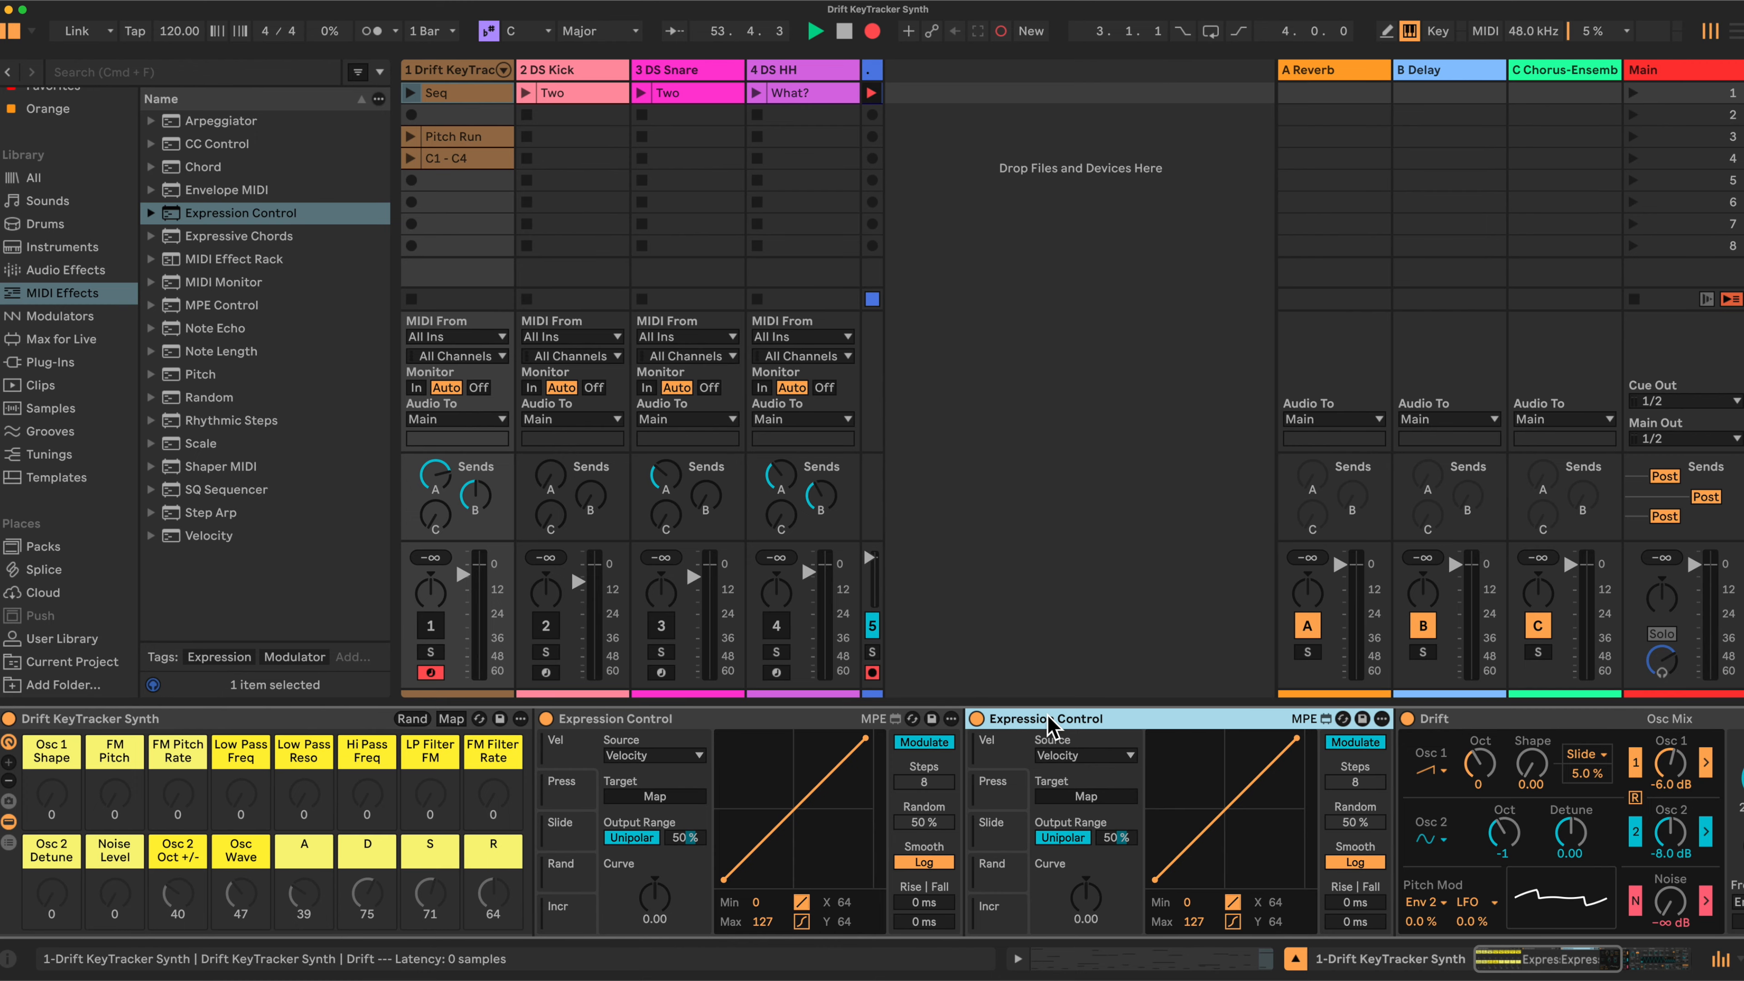
{"action": "key", "text": "Delete"}
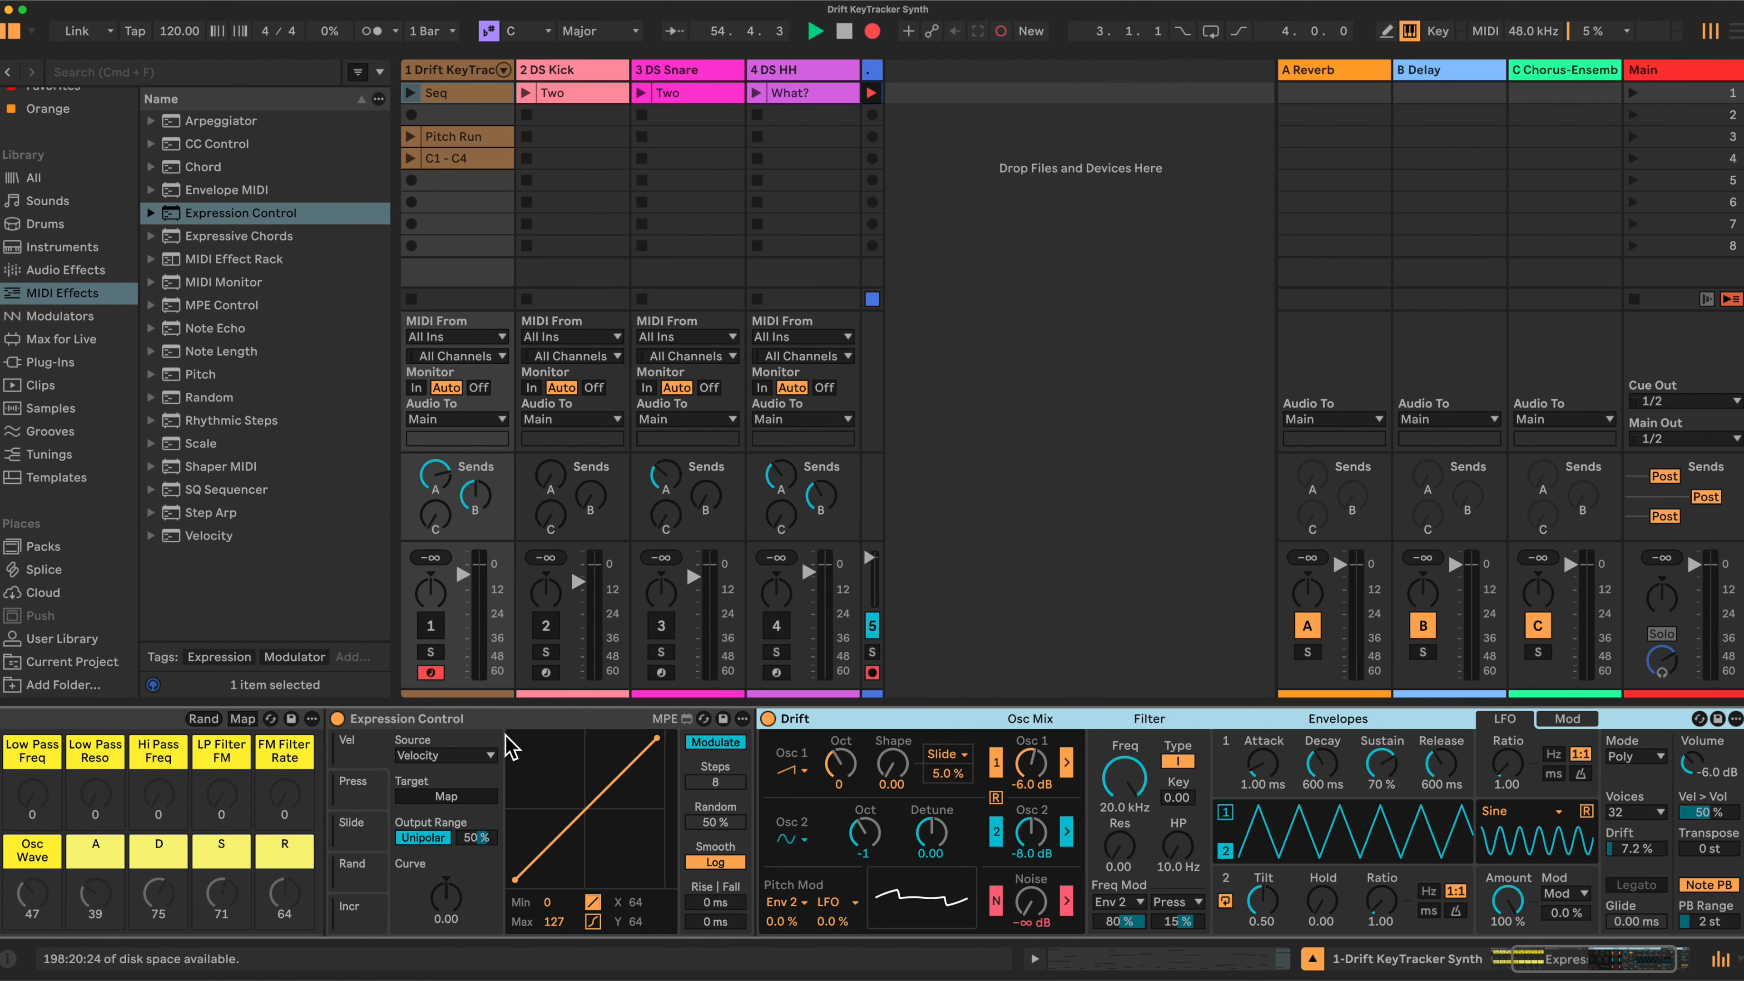
Step: Set the source of the first two Expression Control modulation slots to Keytrack
{"action": "scroll", "coordinate": [503, 723], "scroll_direction": "left", "scroll_amount": 3}
{"action": "left_click", "coordinate": [576, 741]}
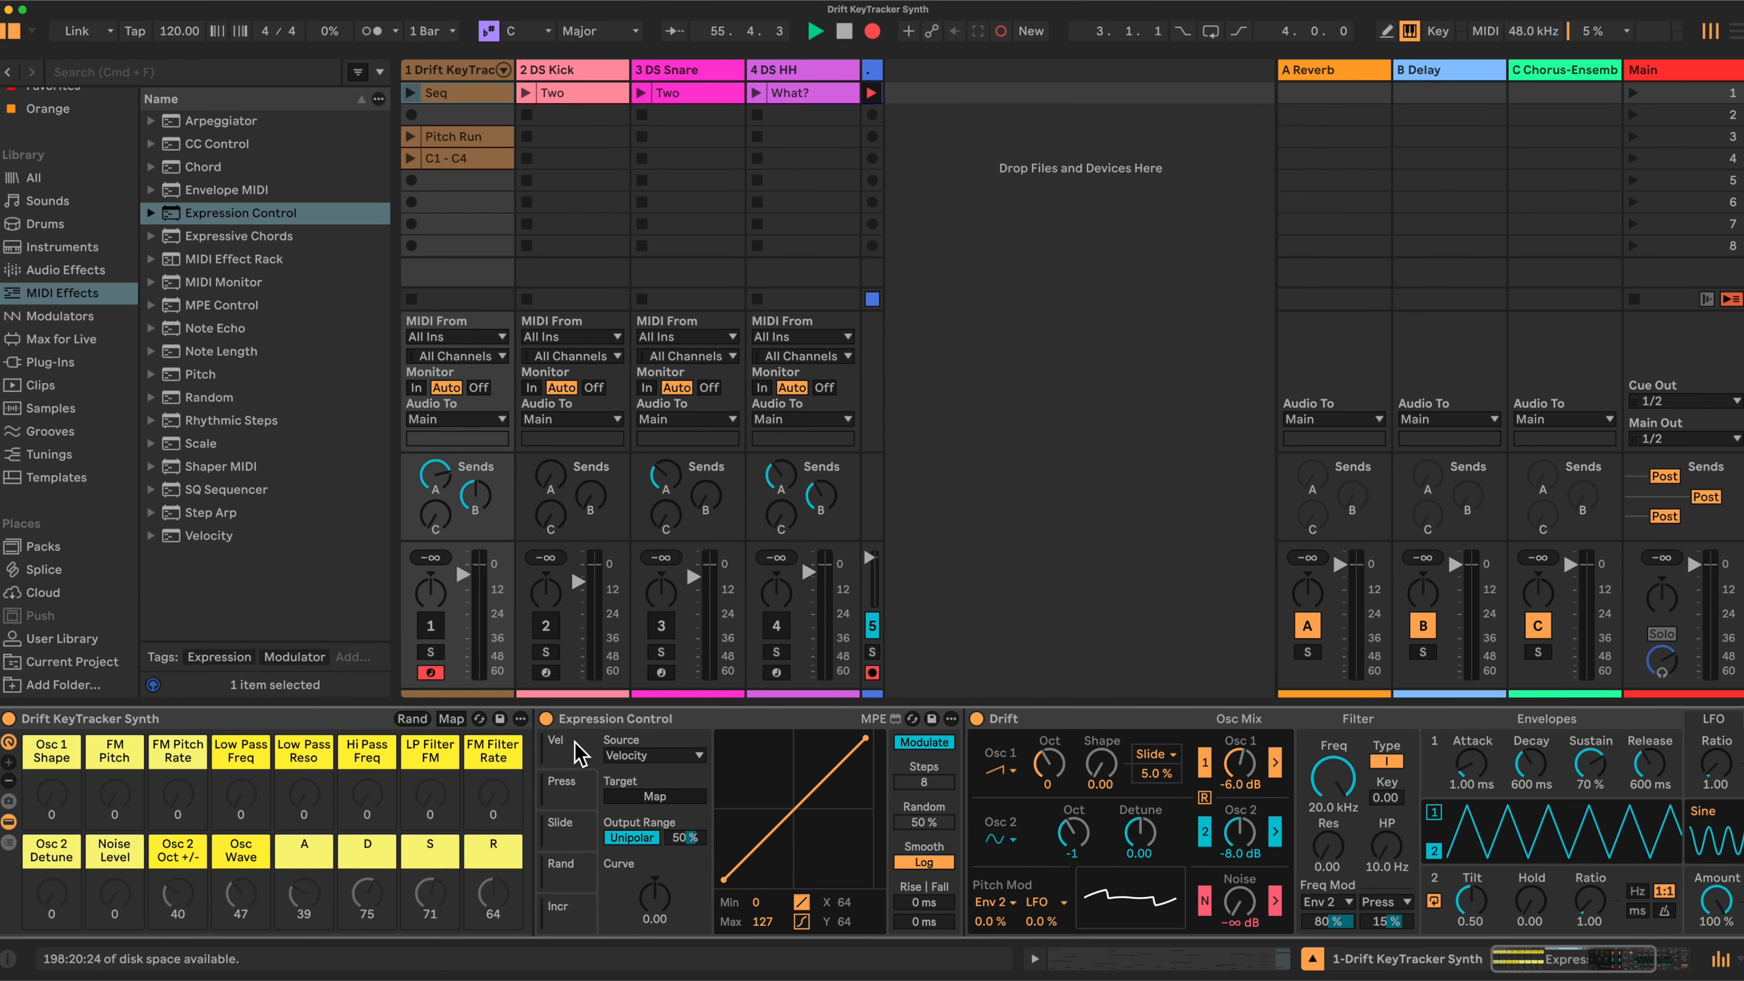
{"action": "left_click", "coordinate": [699, 756]}
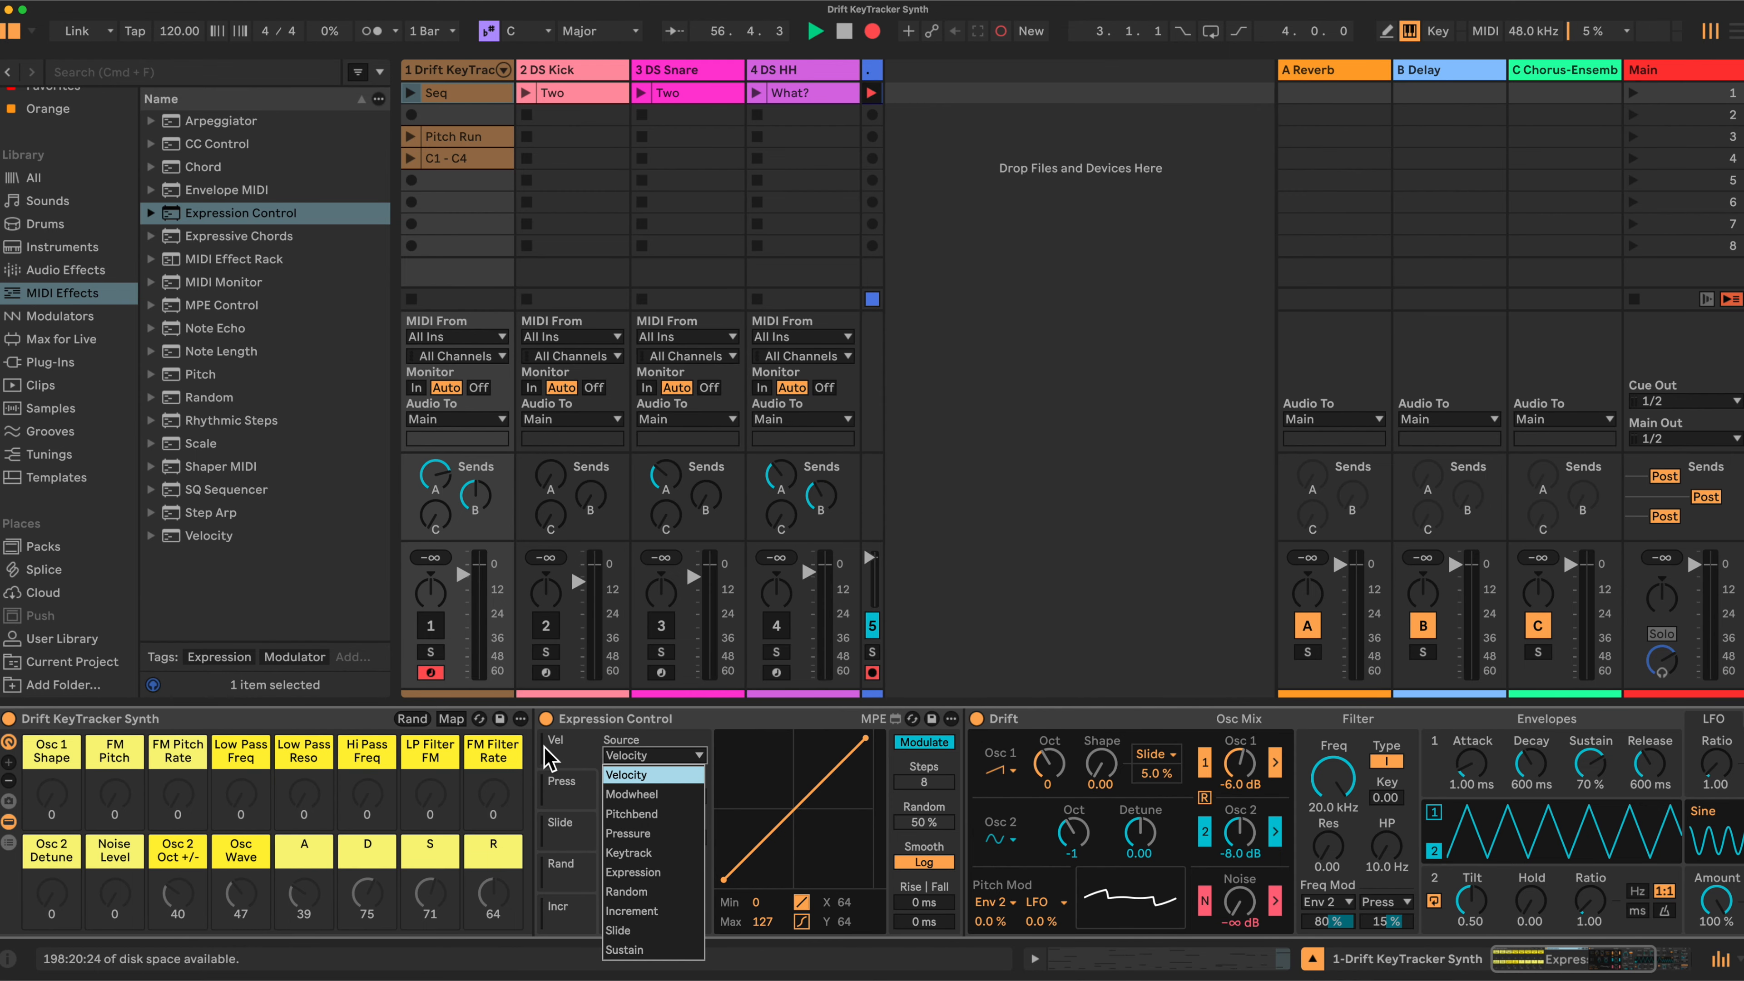
{"action": "left_click", "coordinate": [572, 755]}
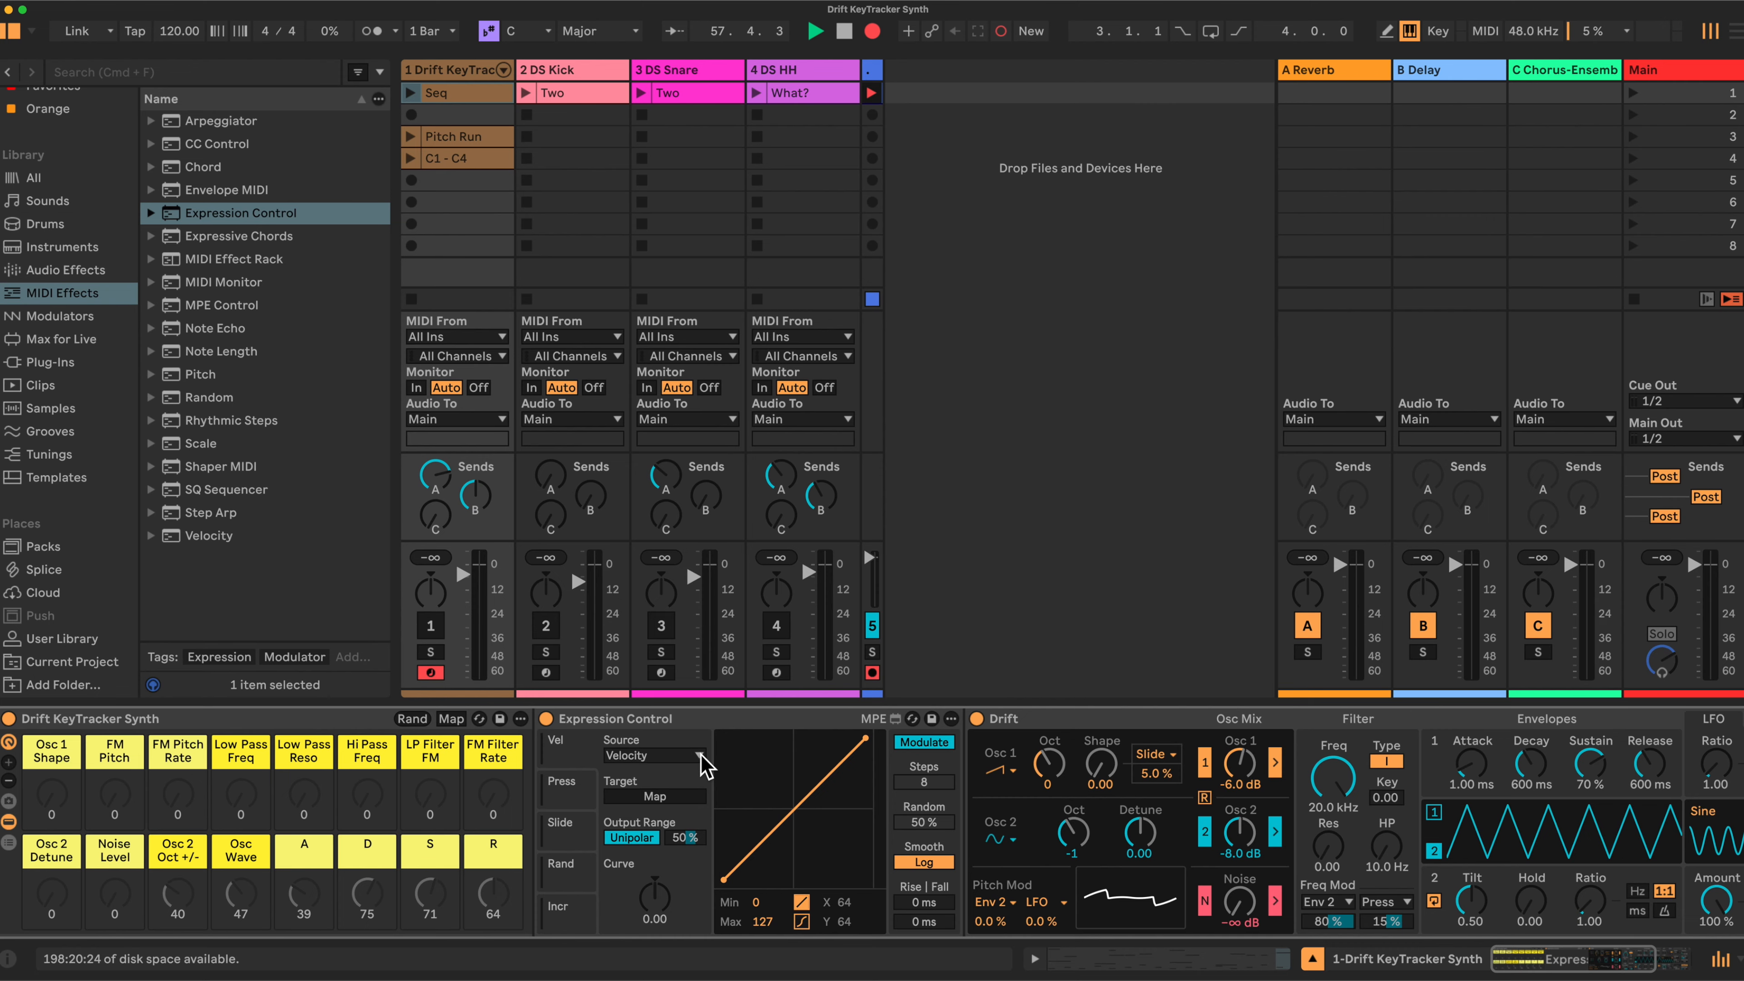
{"action": "left_click", "coordinate": [695, 759]}
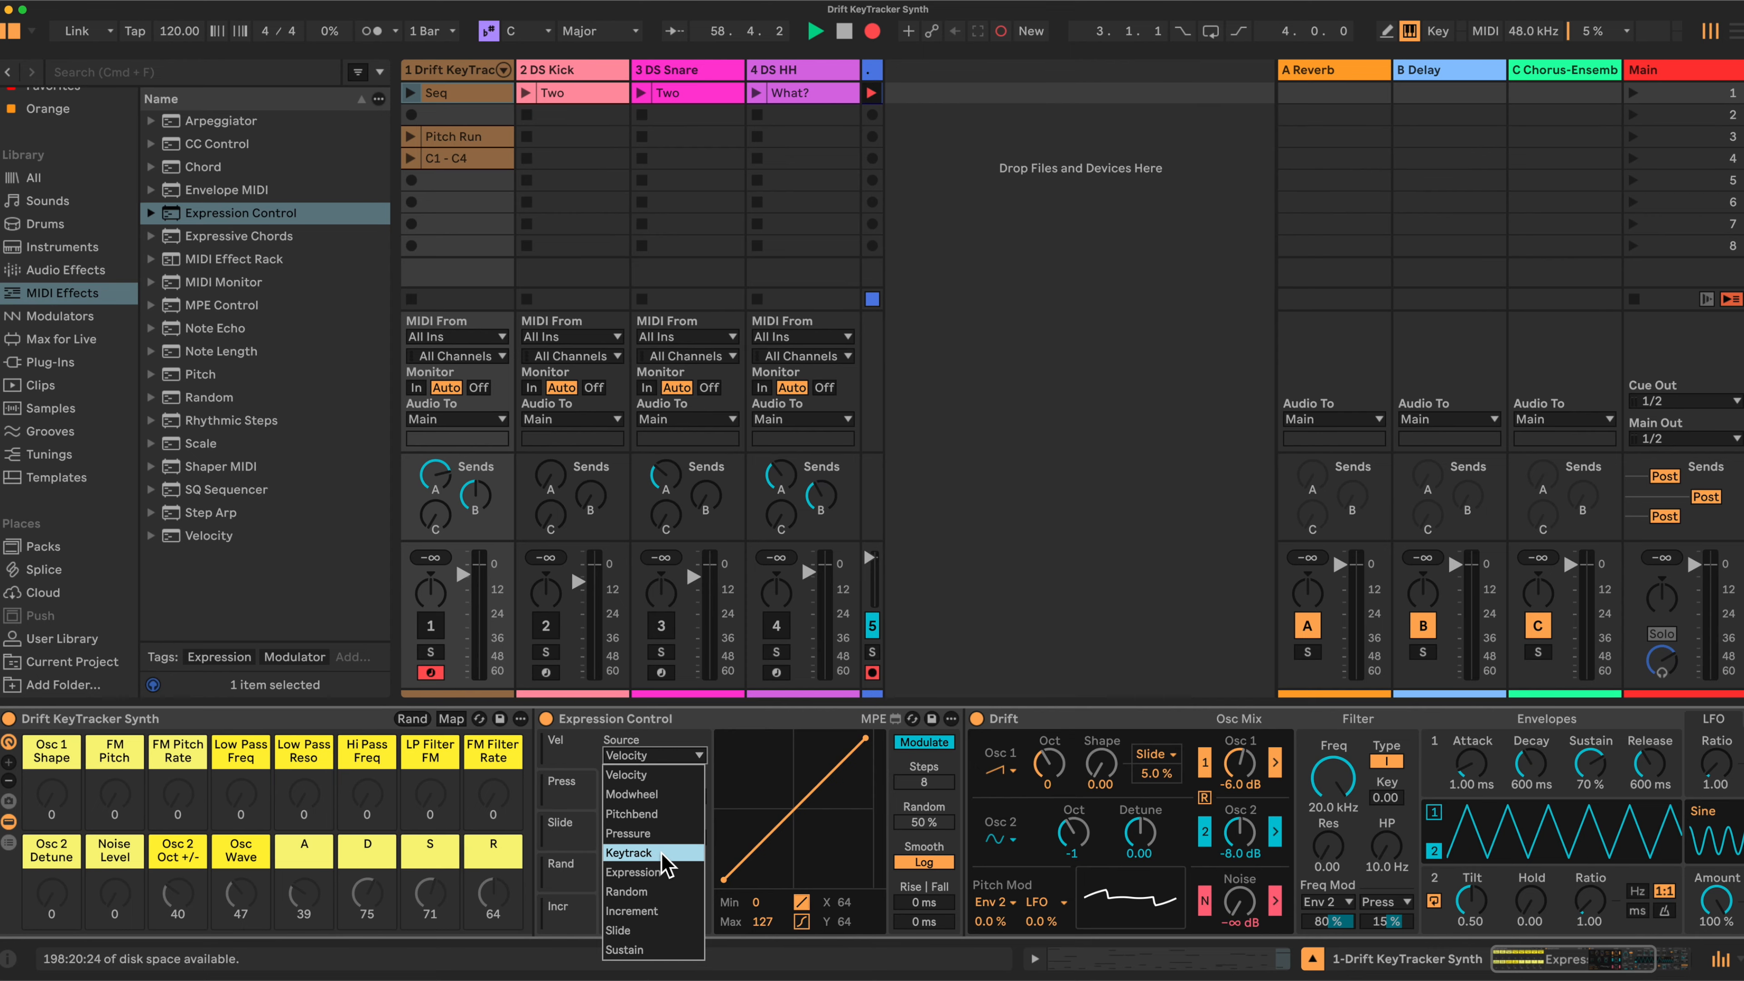
{"action": "left_click", "coordinate": [661, 864]}
{"action": "left_click", "coordinate": [576, 783]}
{"action": "left_click", "coordinate": [697, 756]}
{"action": "left_click", "coordinate": [642, 860]}
Step: Set the source of the third, fourth and fifth Expression Control modulation slots to Keytrack
{"action": "left_click", "coordinate": [575, 831]}
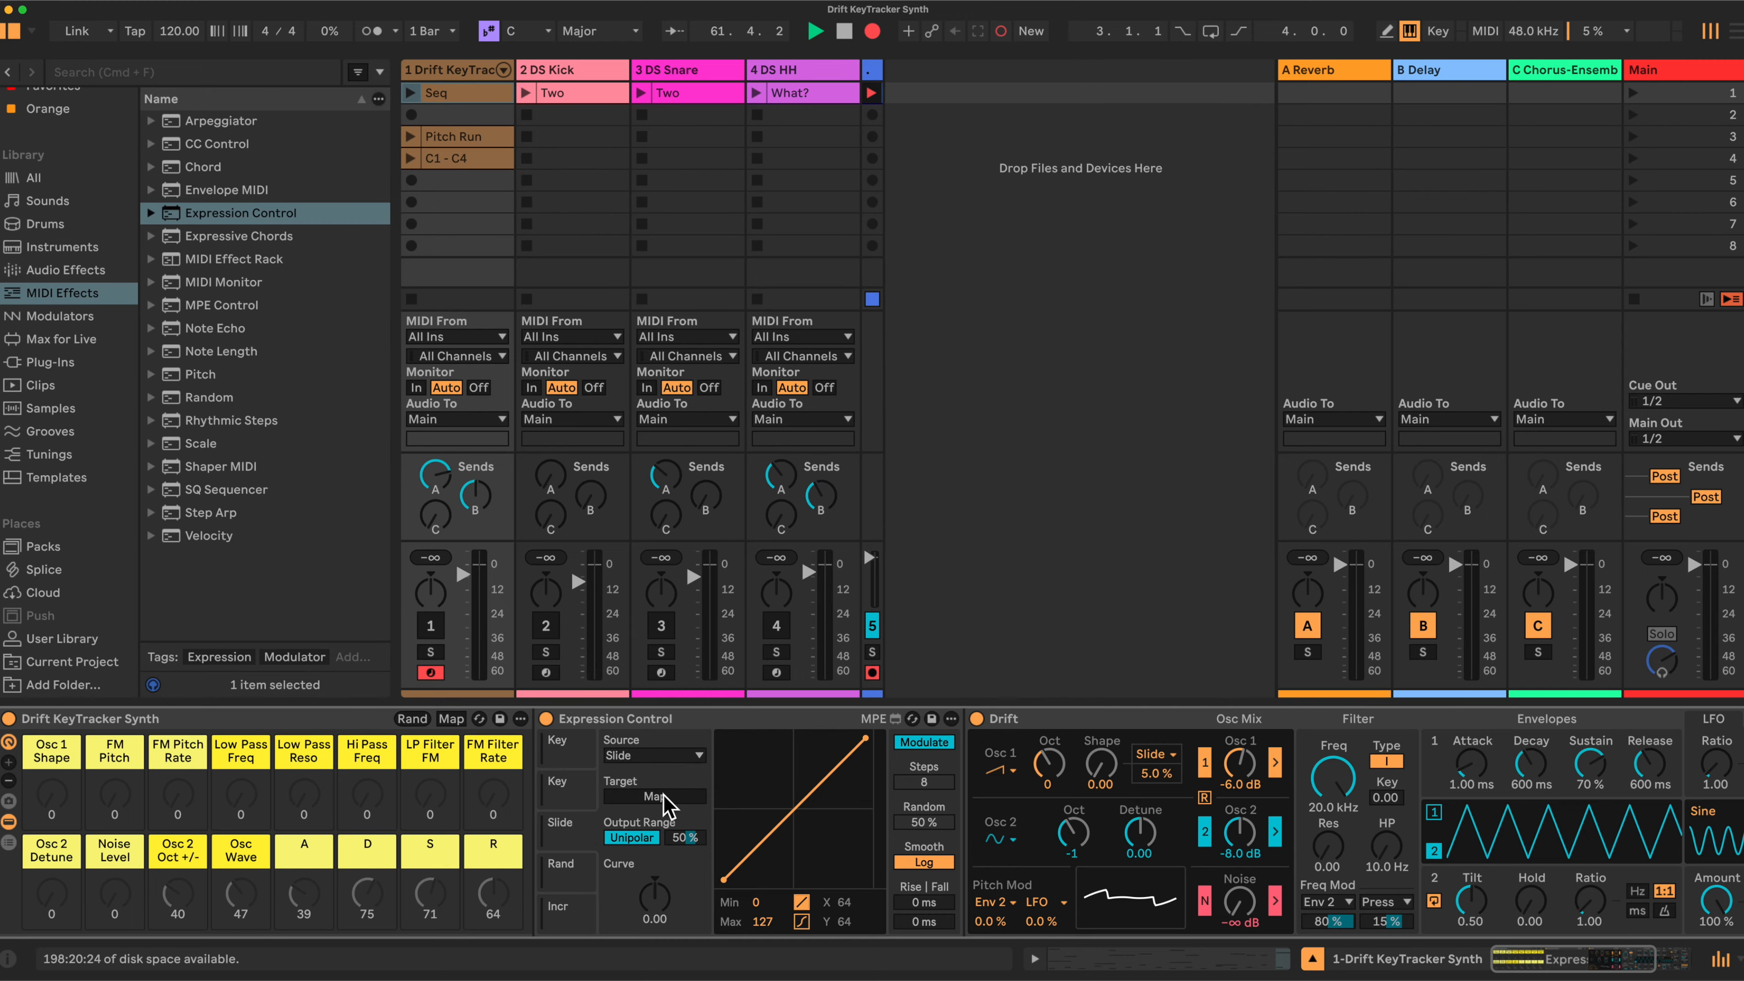
{"action": "left_click", "coordinate": [696, 754]}
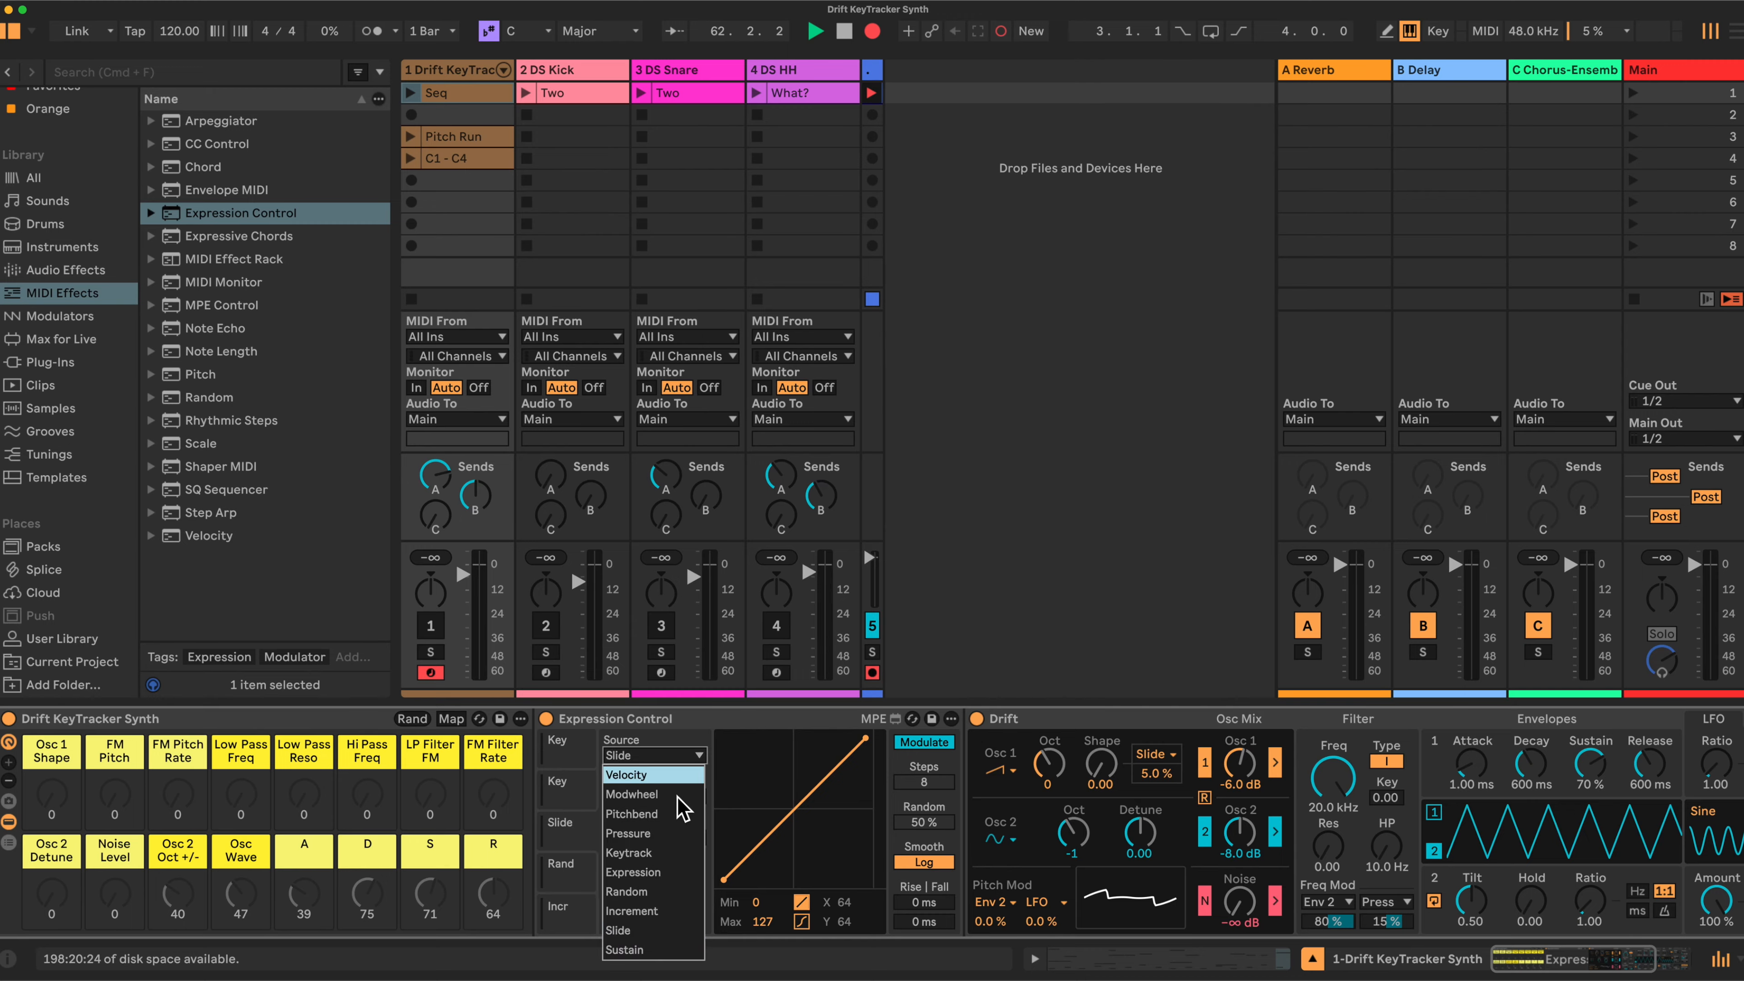
{"action": "left_click", "coordinate": [648, 860]}
{"action": "left_click", "coordinate": [578, 864]}
{"action": "left_click", "coordinate": [700, 755]}
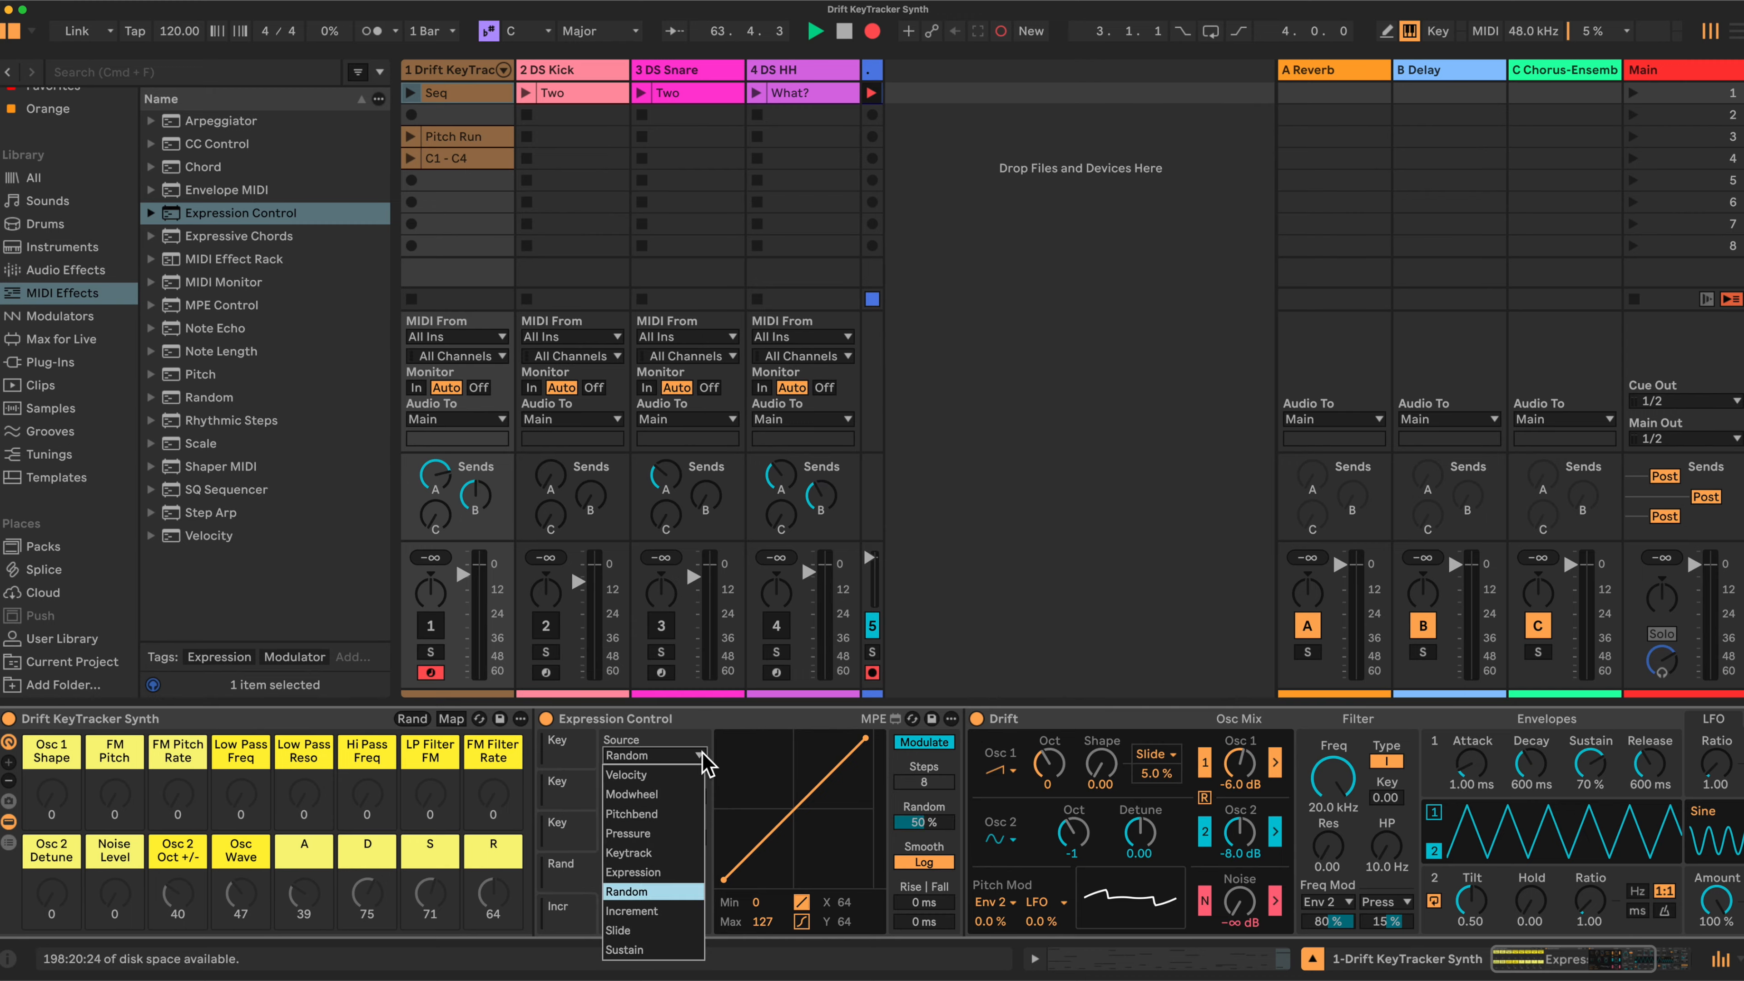
{"action": "left_click", "coordinate": [645, 853]}
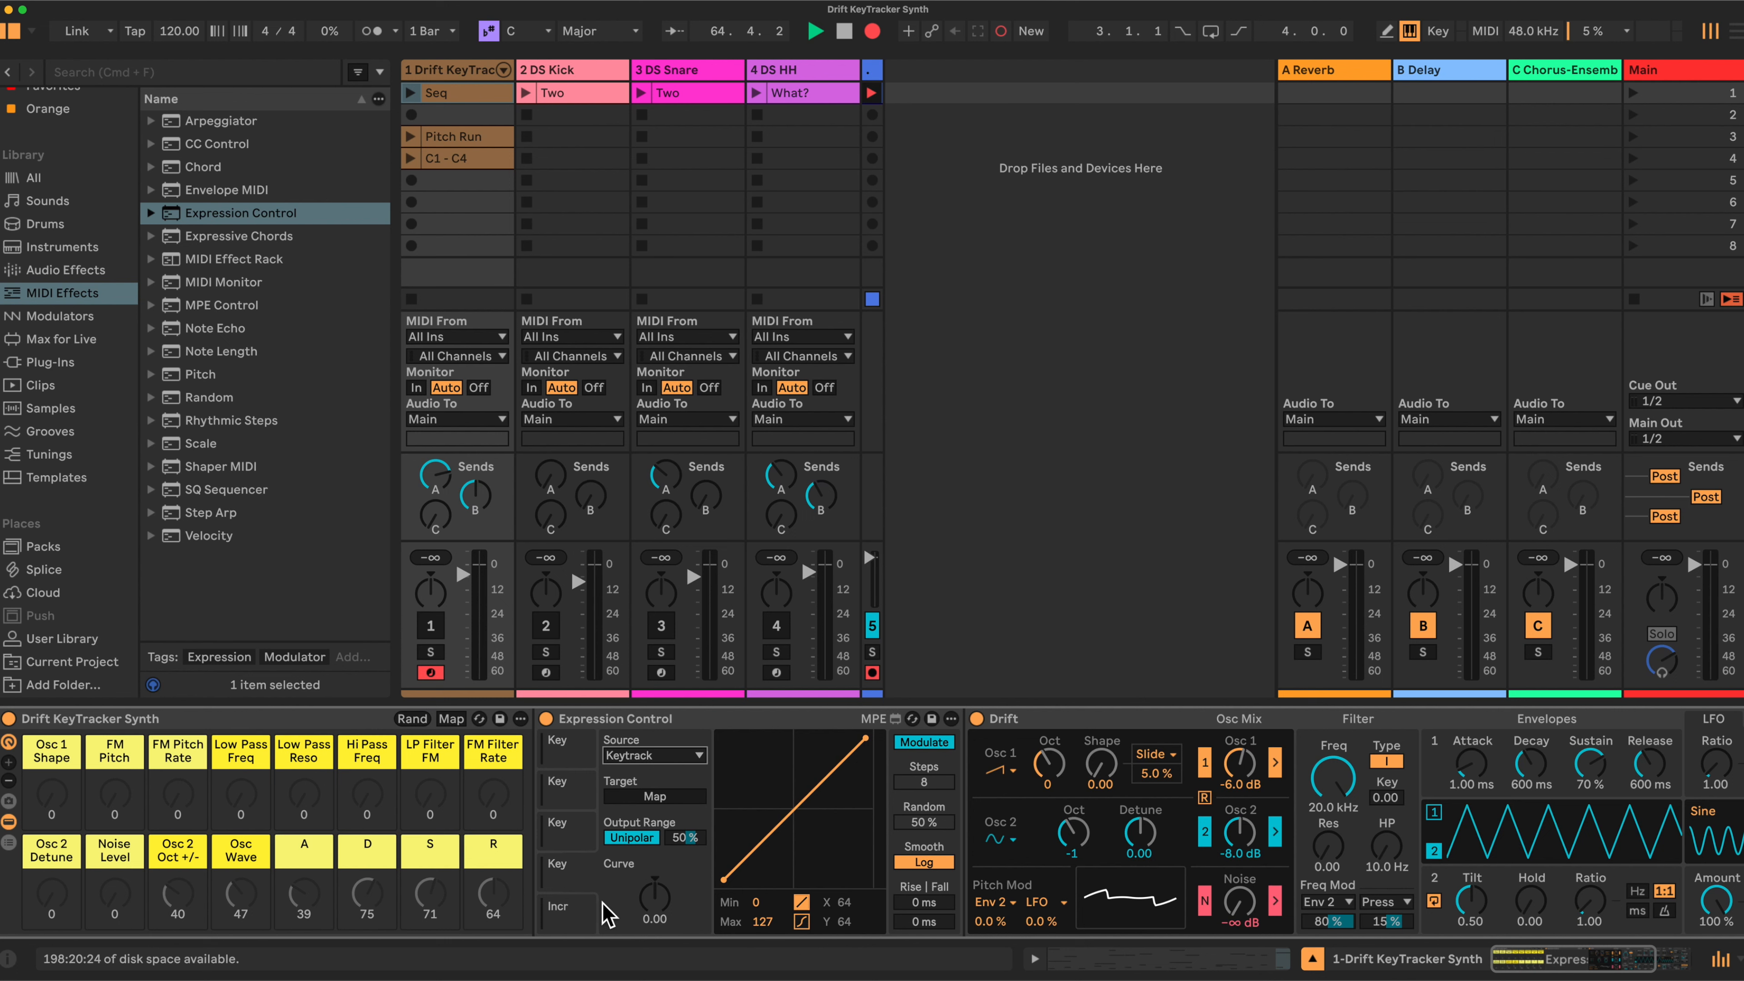
{"action": "left_click", "coordinate": [574, 916]}
{"action": "left_click", "coordinate": [701, 754]}
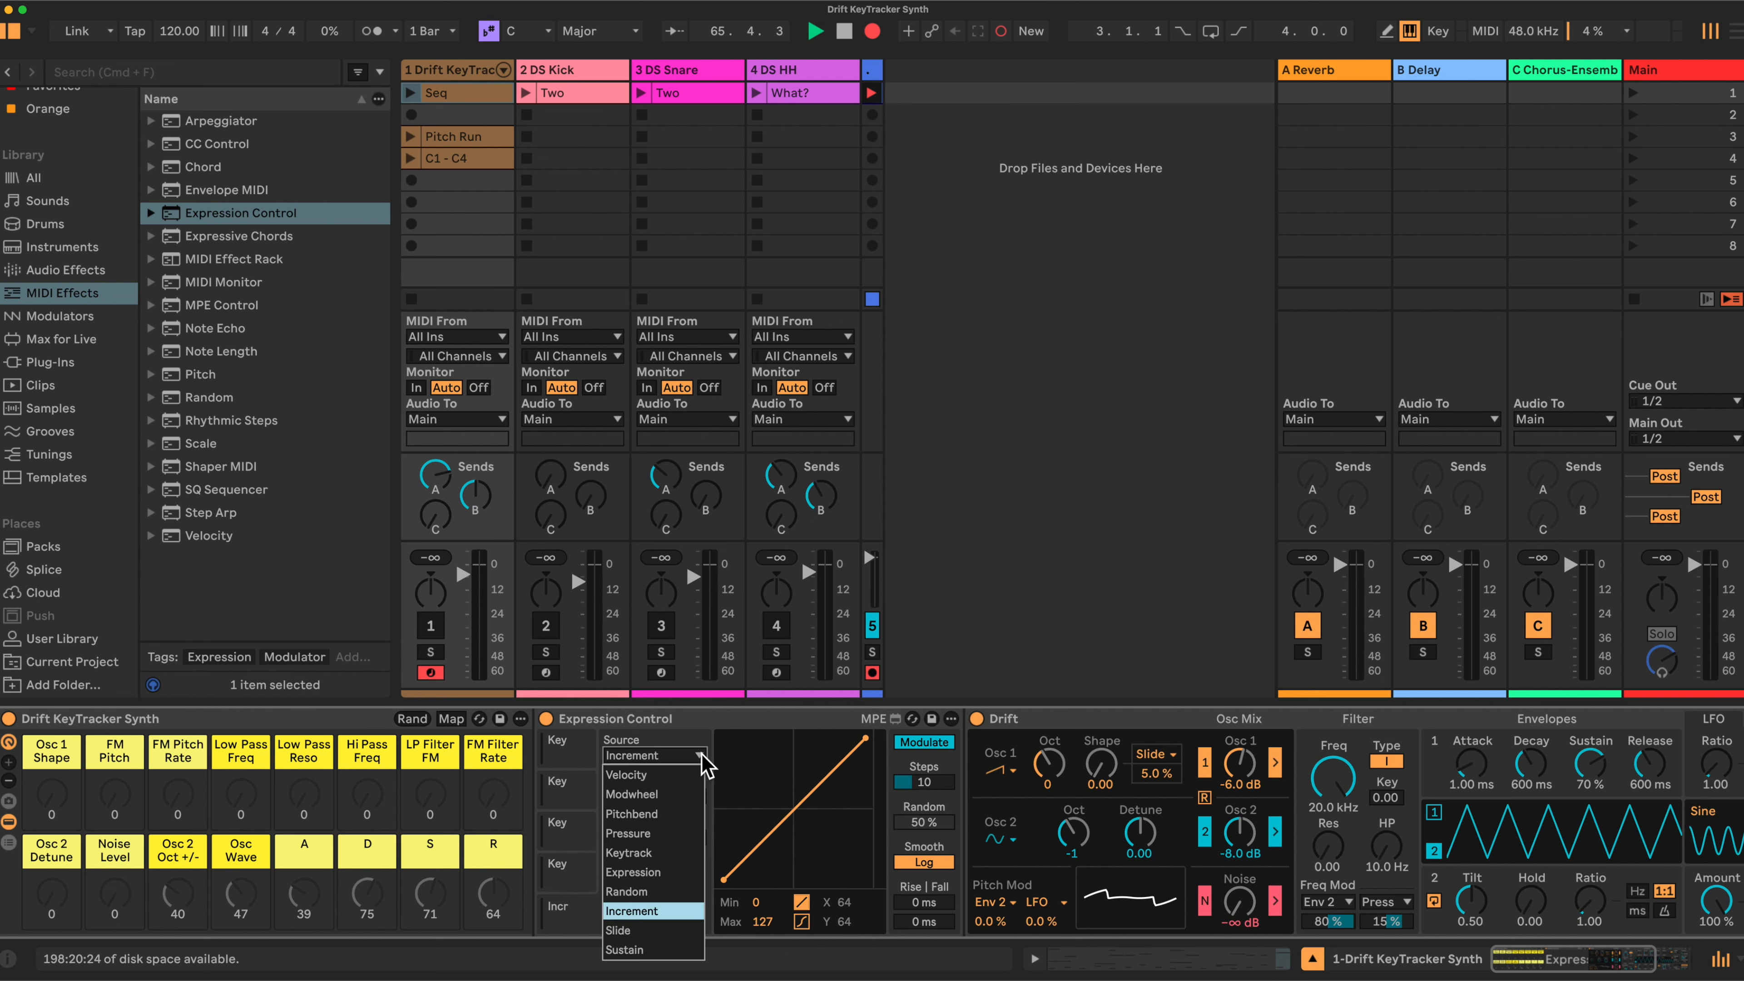
{"action": "left_click", "coordinate": [649, 852]}
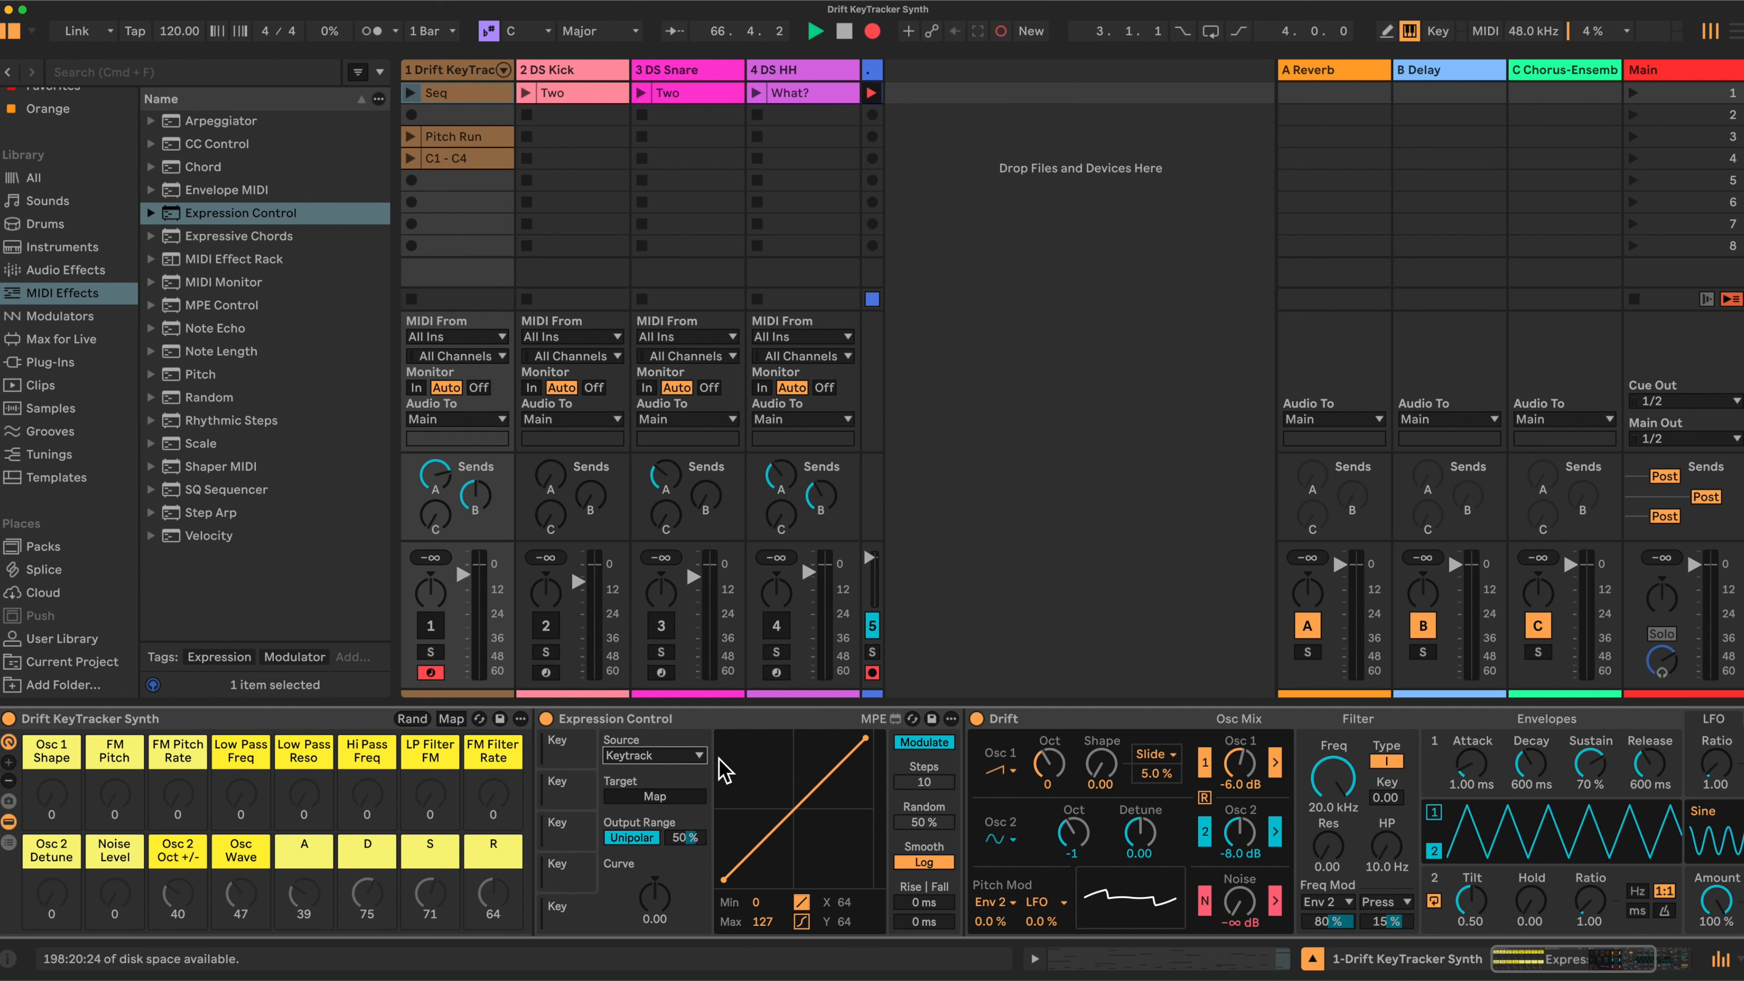
Step: Duplicate the Expression Control device and fold the duplicate
{"action": "right_click", "coordinate": [788, 724]}
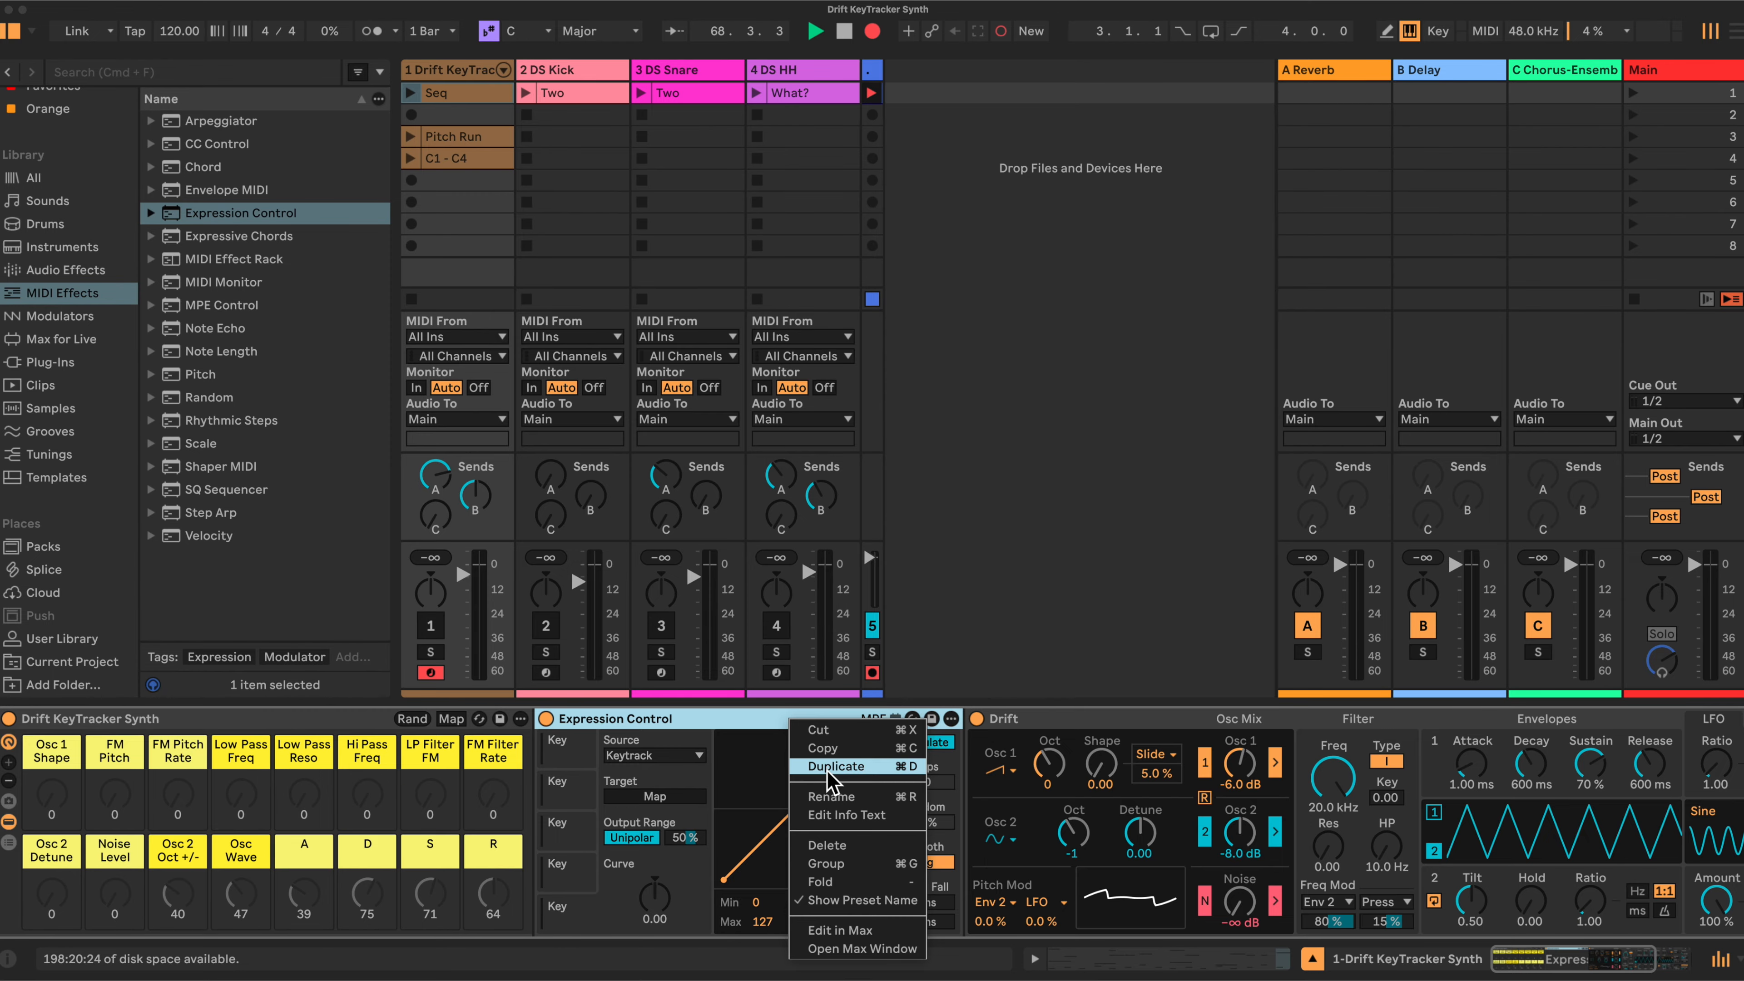
{"action": "left_click", "coordinate": [831, 767]}
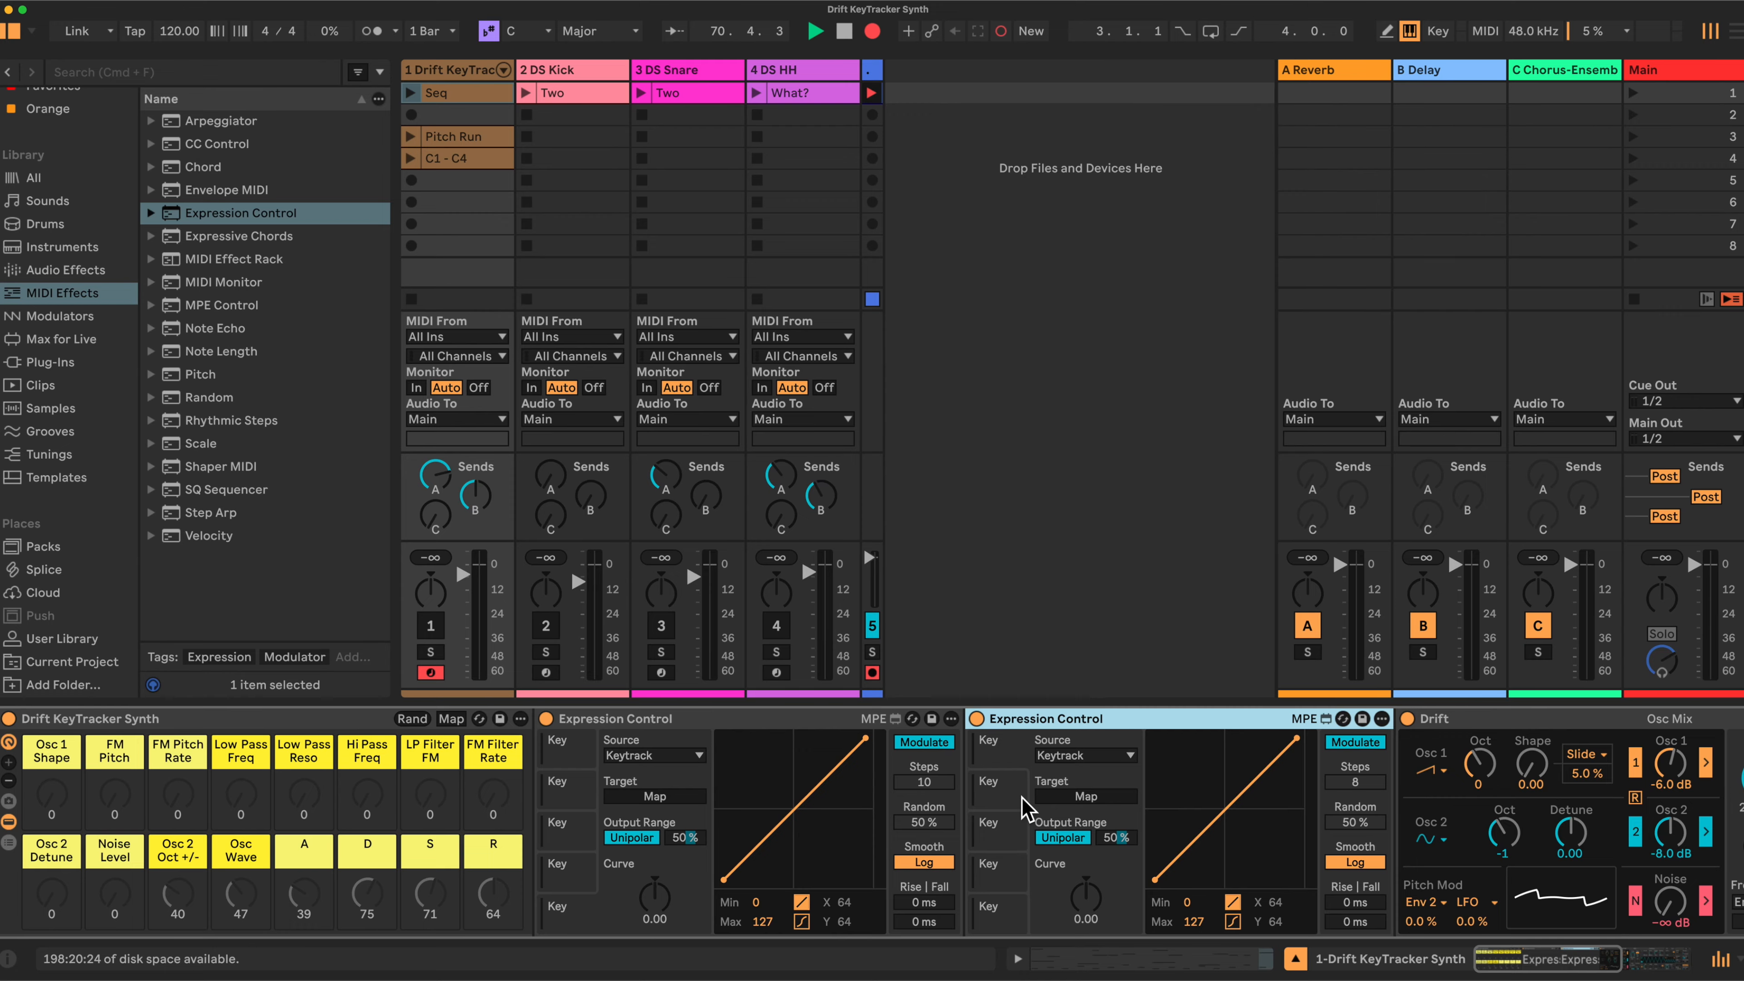
{"action": "double_click", "coordinate": [1097, 719]}
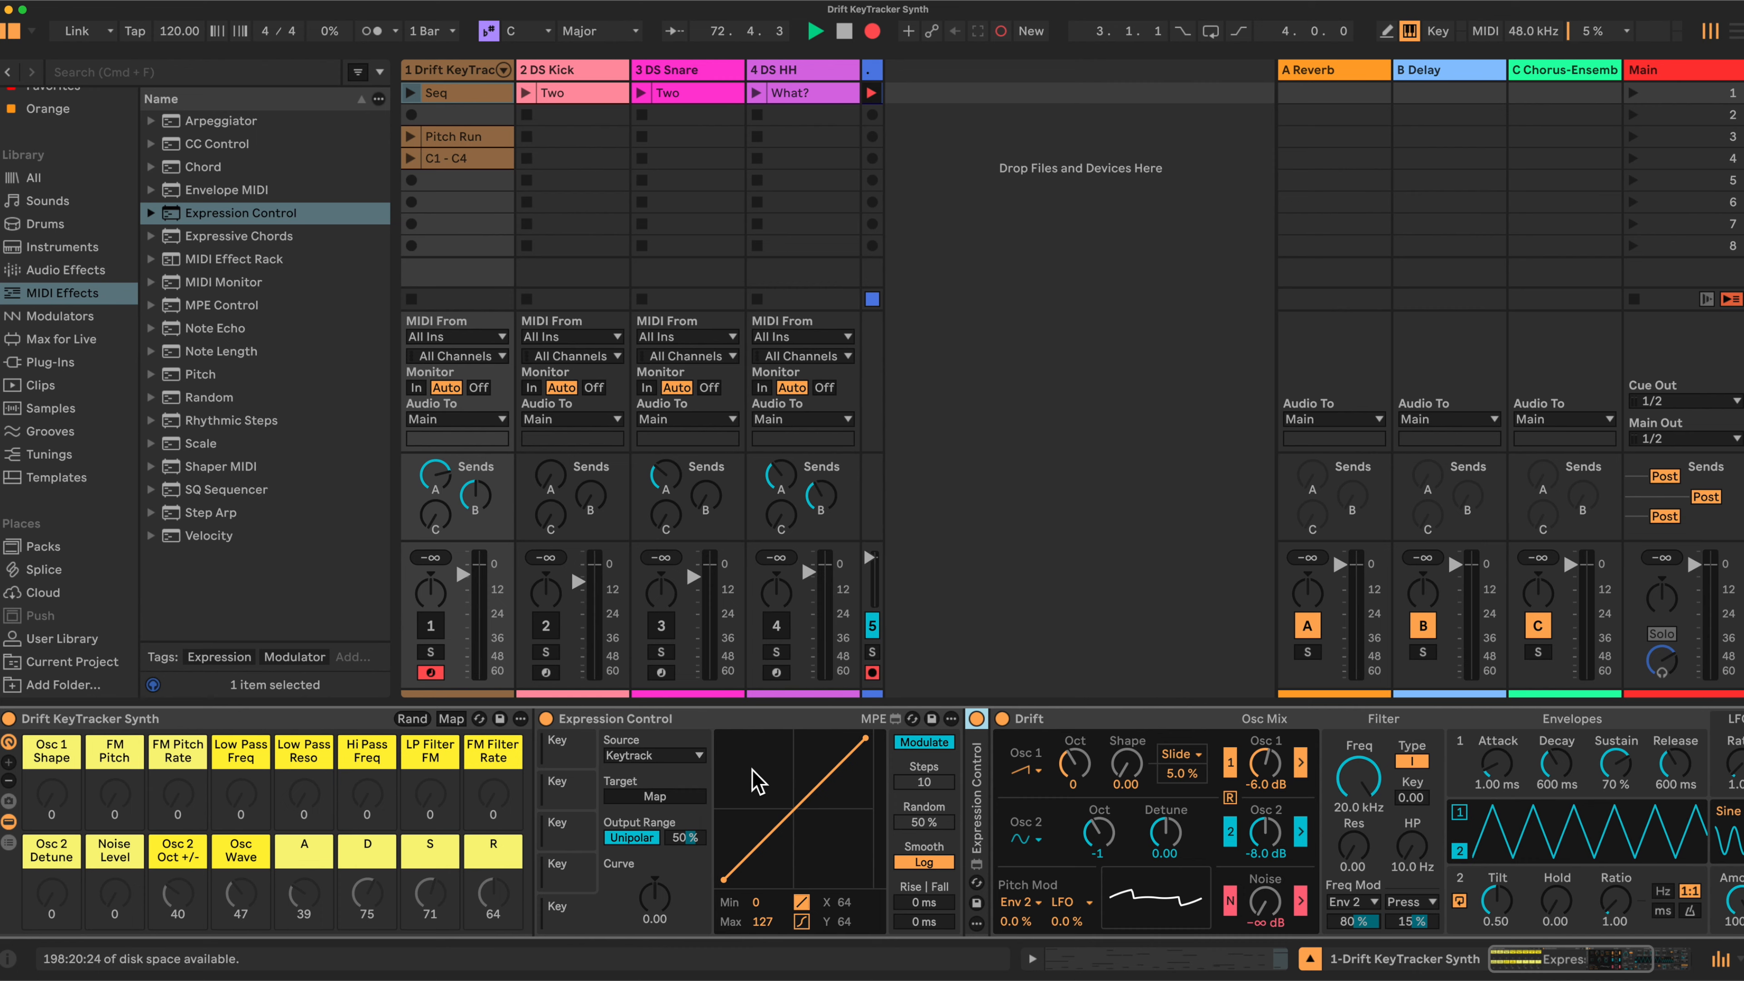
Step: Map the unfolded Expression Control's first slot to Drift's low-pass filter frequency and its second slot to the filter resonance
{"action": "left_click", "coordinate": [569, 748]}
{"action": "left_click", "coordinate": [662, 797]}
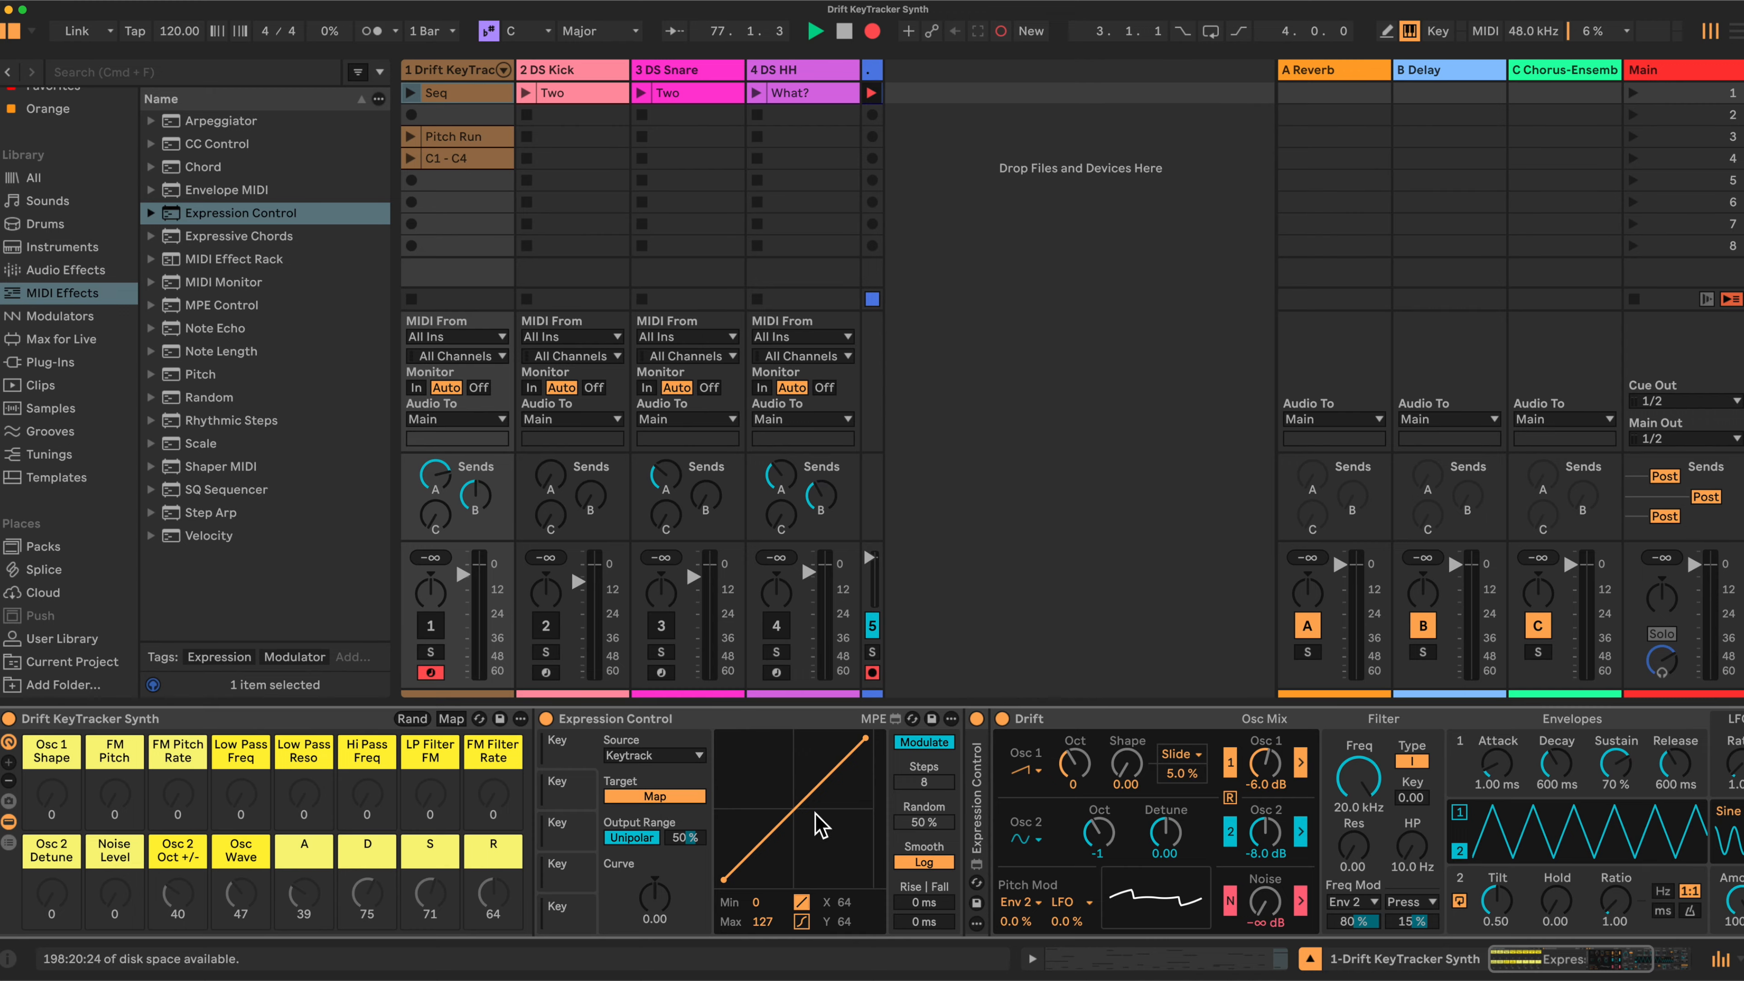
{"action": "left_click", "coordinate": [1351, 778]}
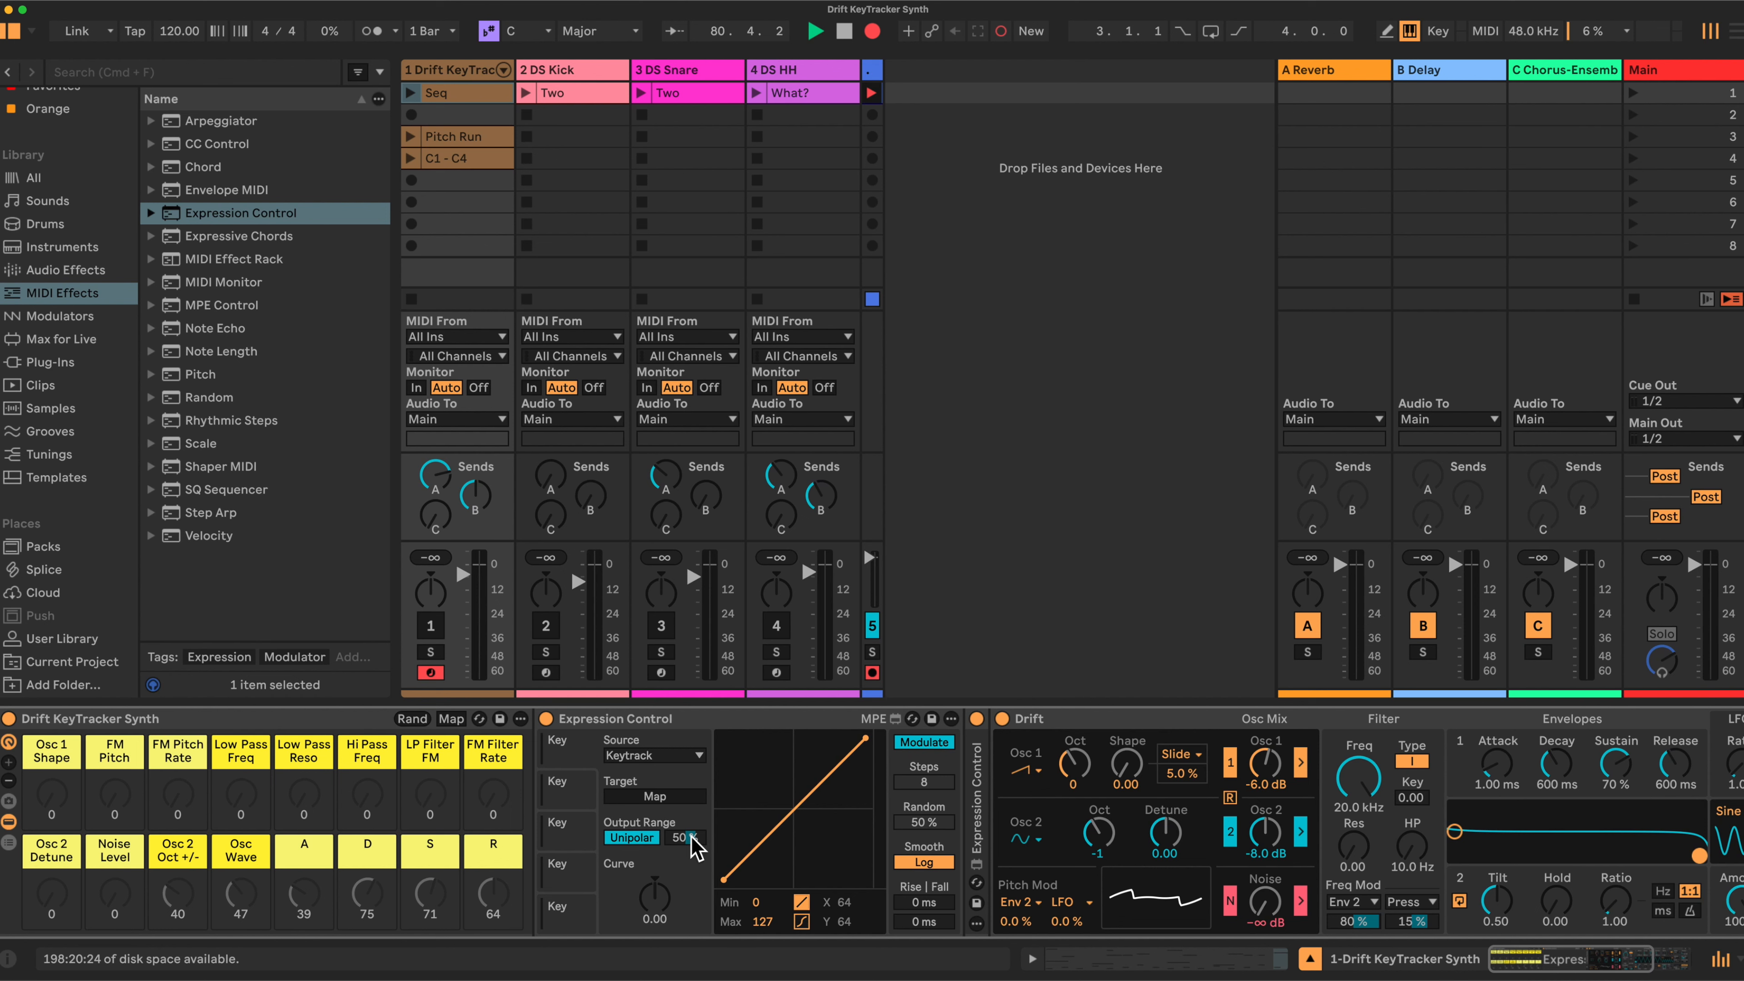
{"action": "left_click", "coordinate": [1356, 776]}
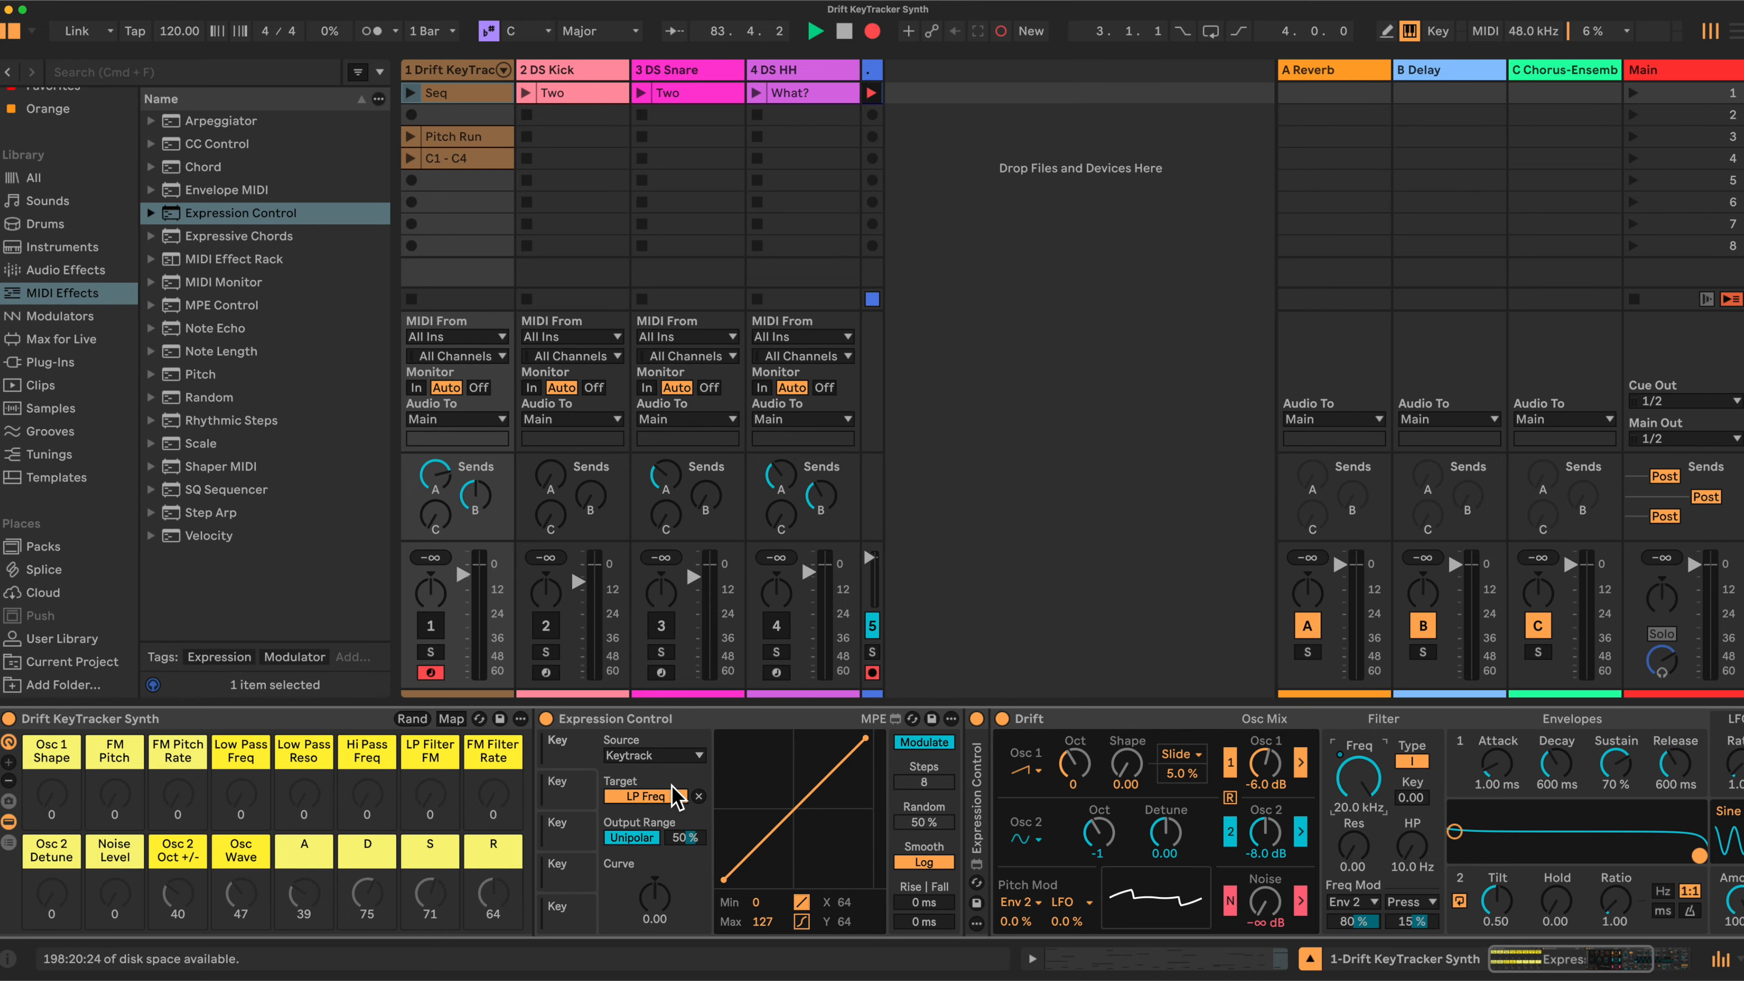
{"action": "left_click", "coordinate": [575, 792]}
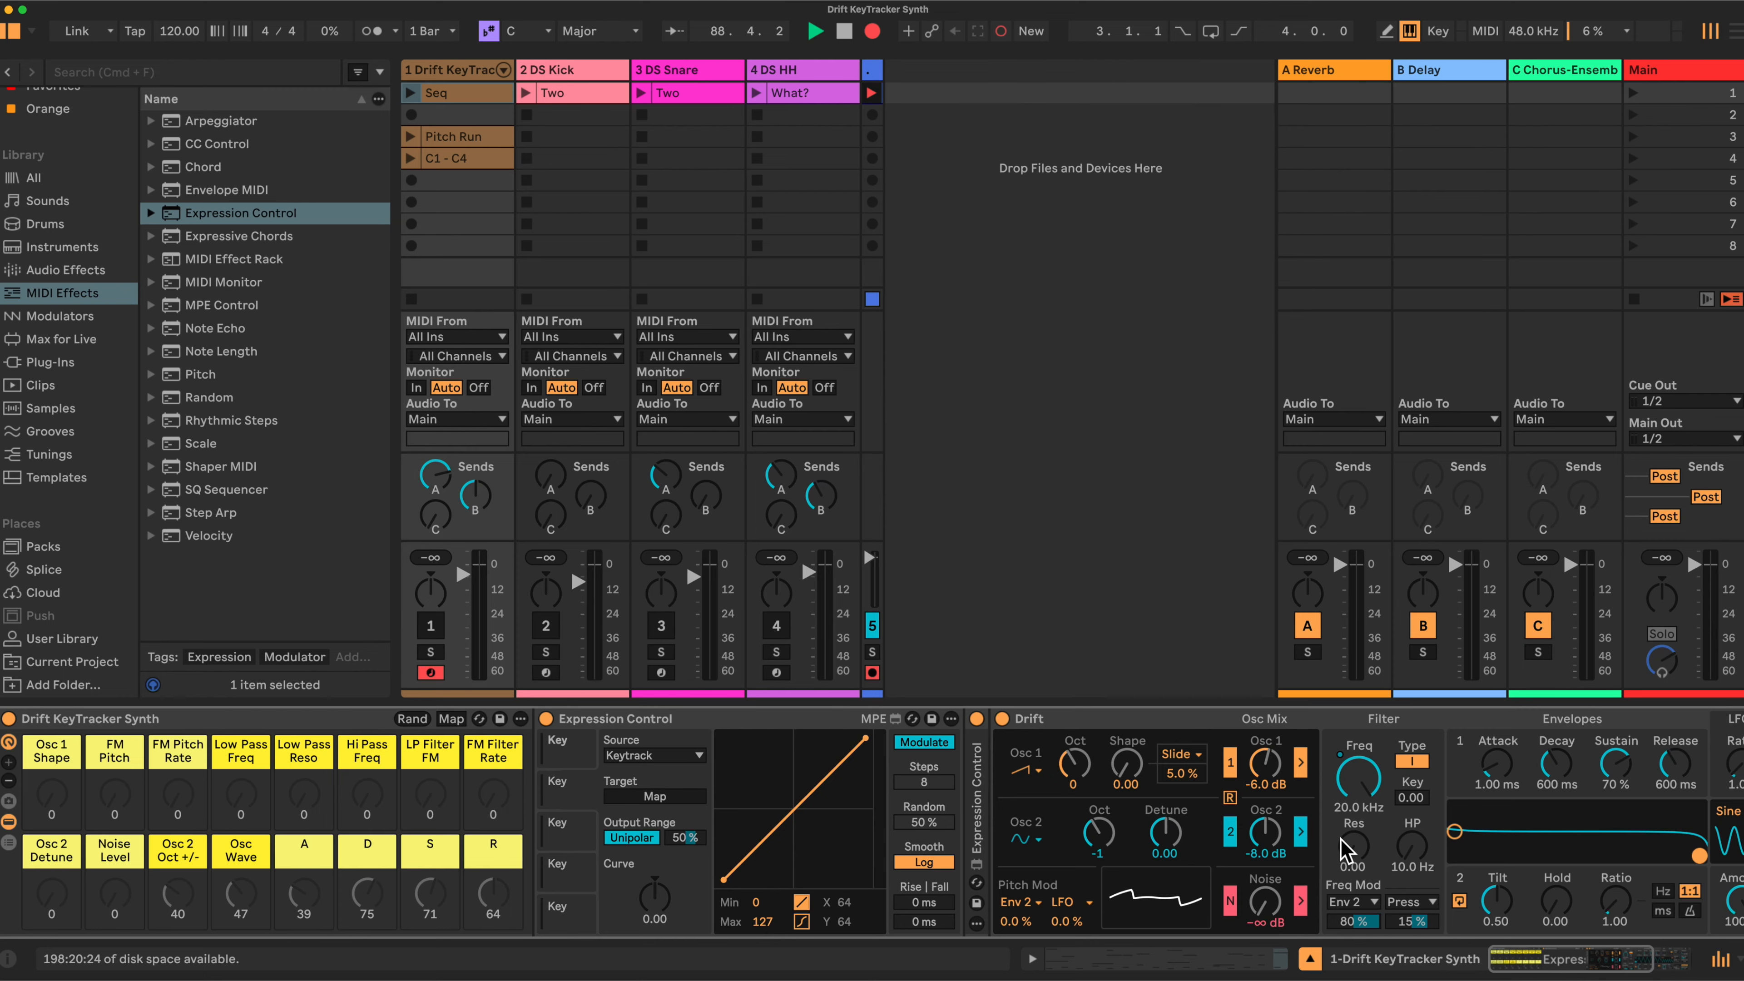
{"action": "left_click", "coordinate": [655, 796]}
{"action": "left_click", "coordinate": [1361, 848]}
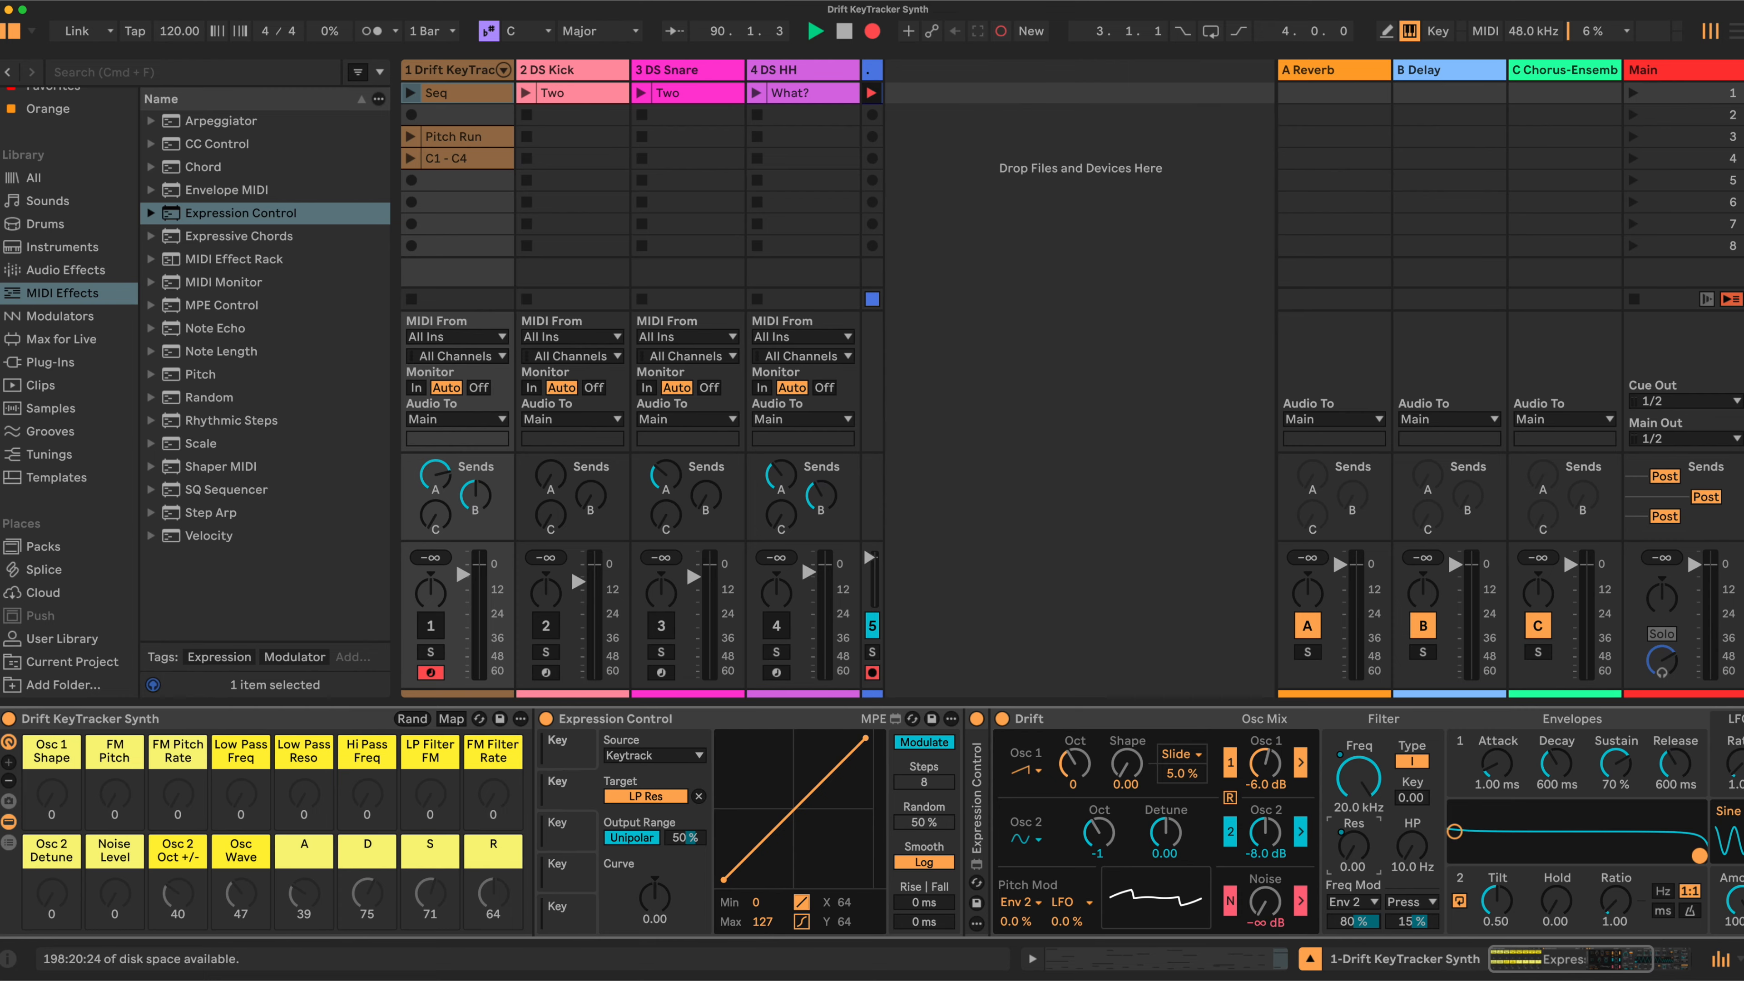
Step: Map the third Expression Control slot to Drift's Osc 1 Shape and the fourth slot to the LFO pitch modulation amount
{"action": "left_click", "coordinate": [579, 822]}
{"action": "left_click", "coordinate": [656, 797]}
{"action": "left_click", "coordinate": [1126, 764]}
{"action": "left_click", "coordinate": [582, 871]}
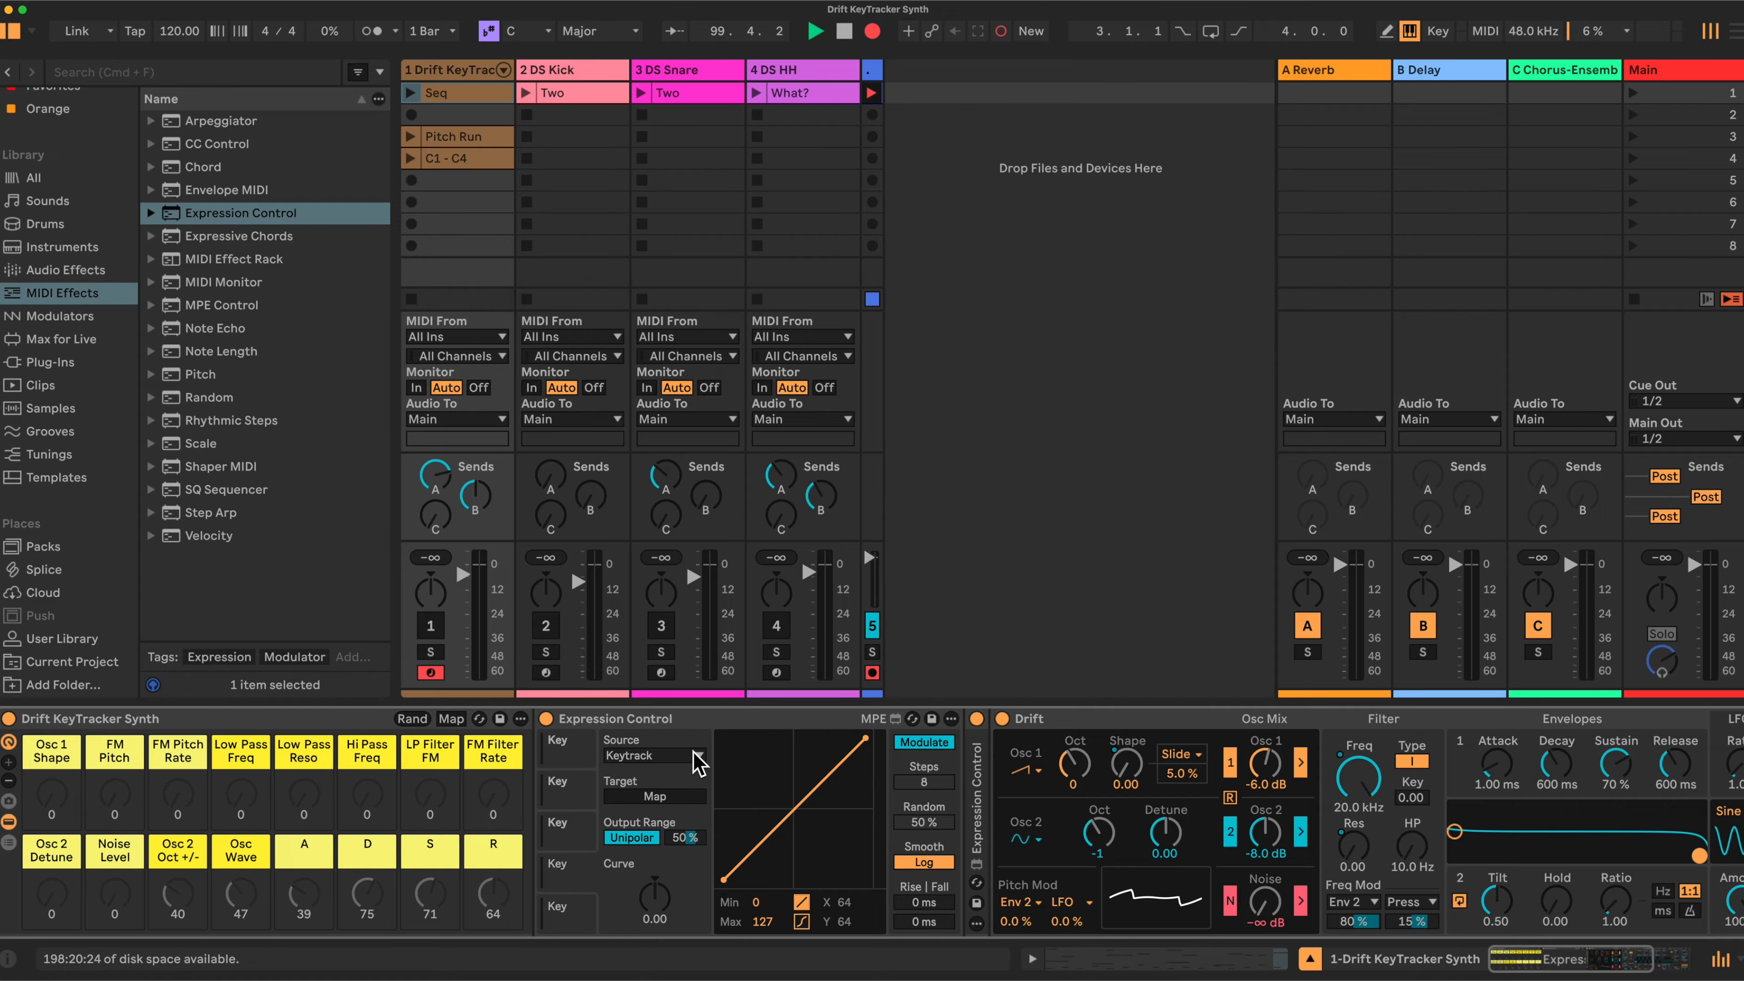
{"action": "left_click", "coordinate": [666, 797]}
{"action": "left_click", "coordinate": [1068, 921]}
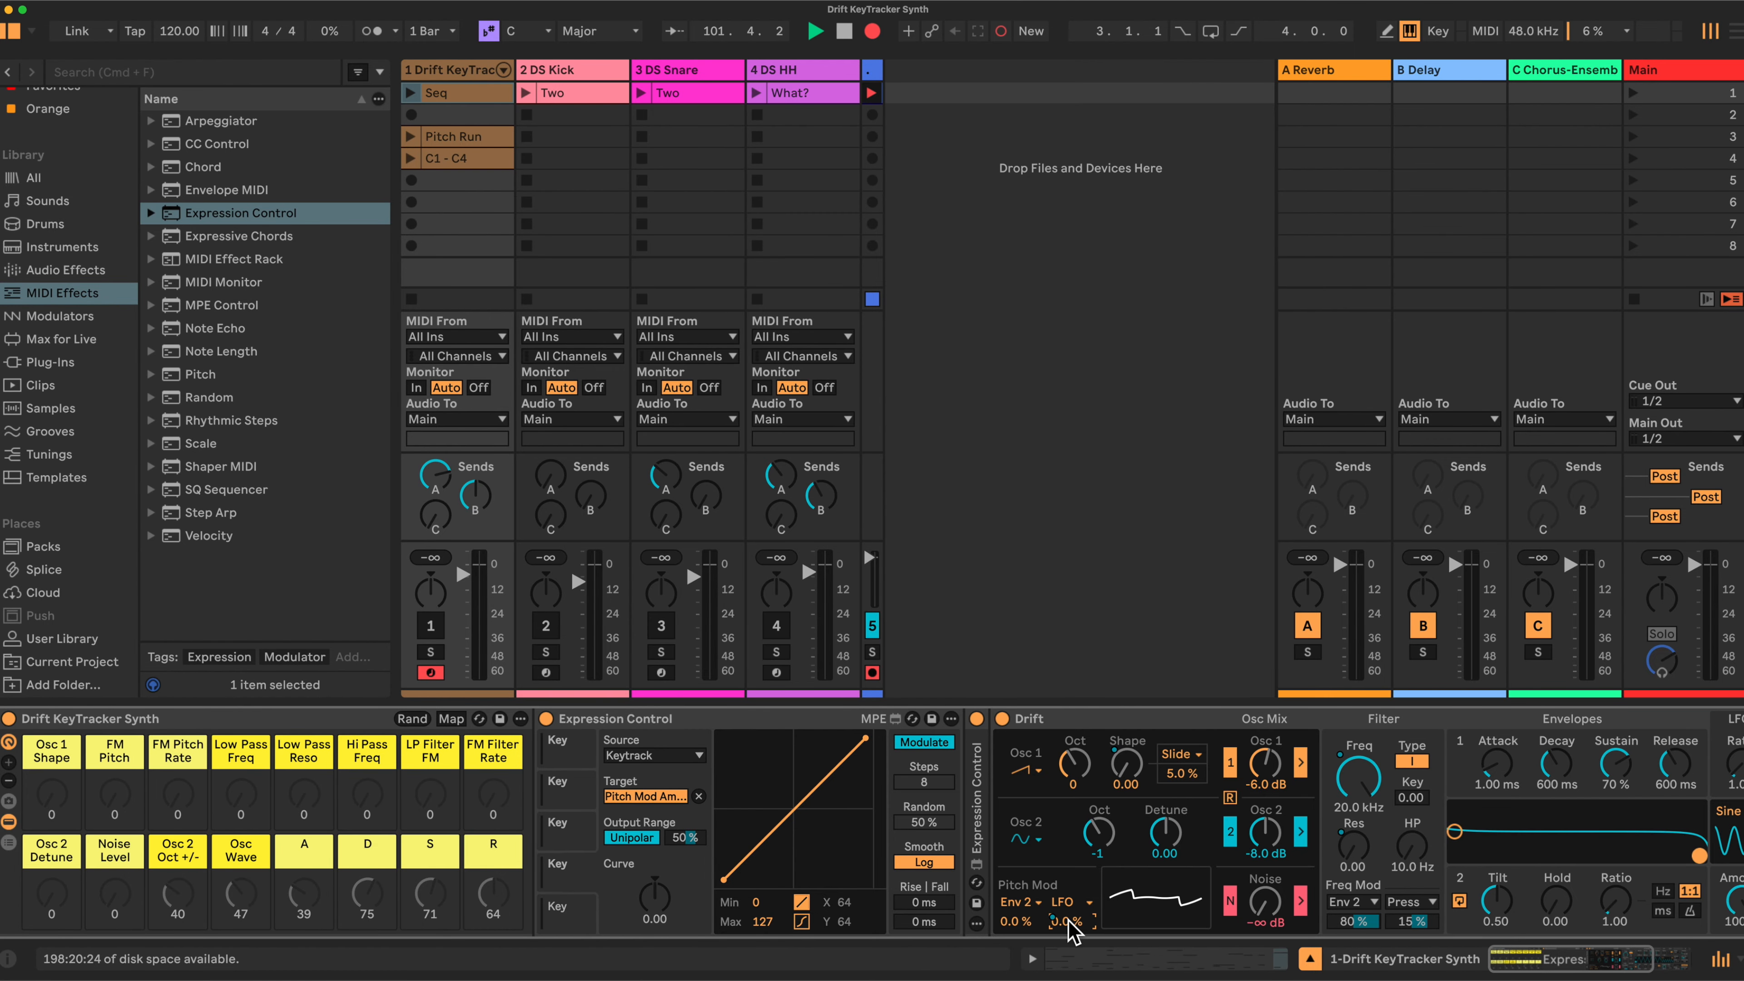
{"action": "scroll", "coordinate": [1476, 831], "scroll_direction": "right", "scroll_amount": 5}
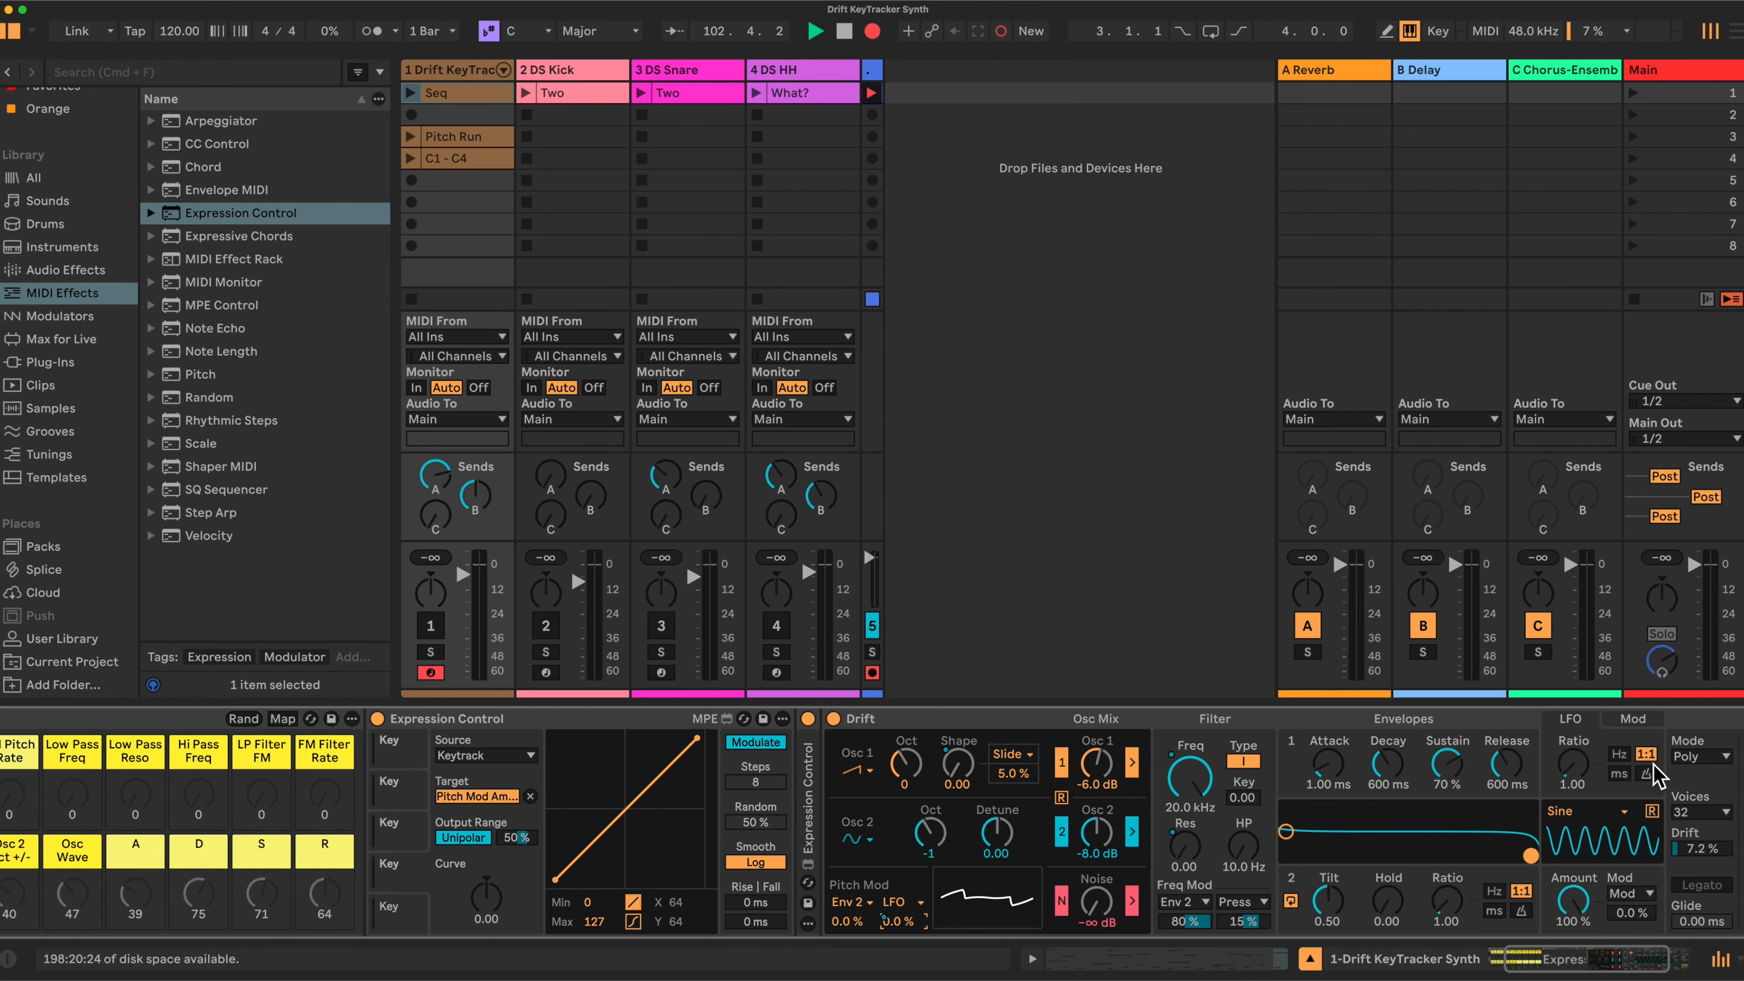
{"action": "scroll", "coordinate": [1672, 769], "scroll_direction": "right", "scroll_amount": 3}
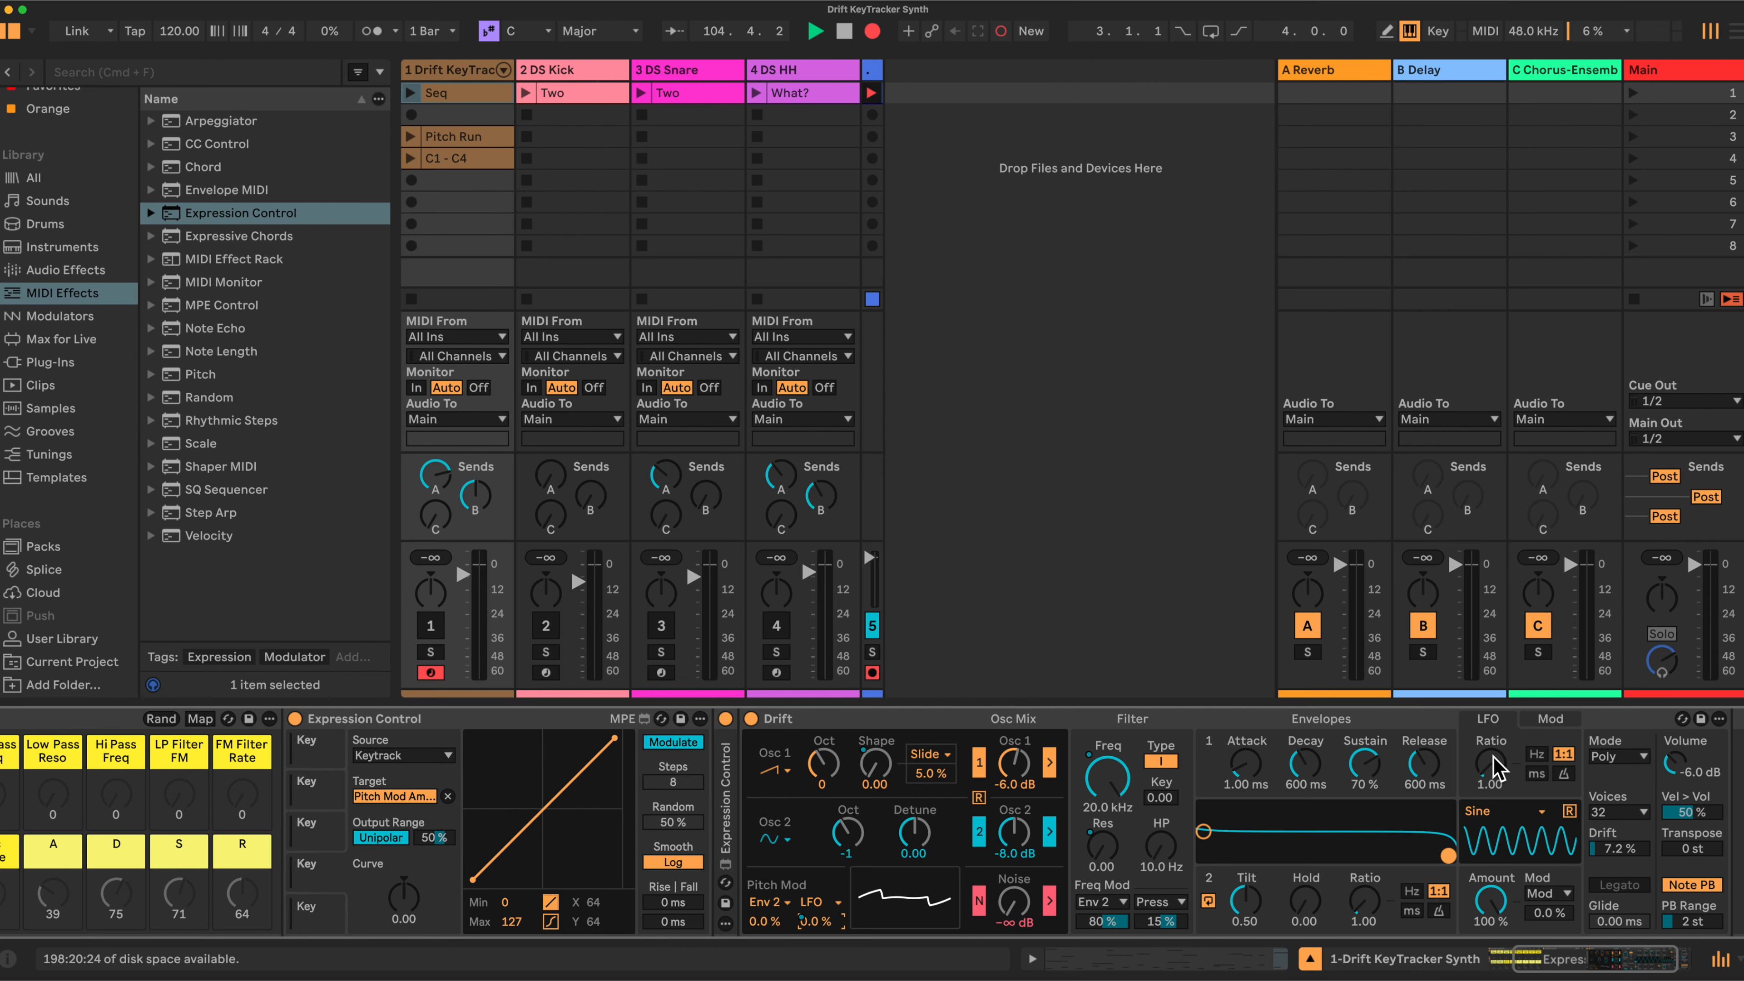
{"action": "scroll", "coordinate": [1497, 766], "scroll_direction": "left", "scroll_amount": 3}
{"action": "scroll", "coordinate": [1500, 769], "scroll_direction": "left", "scroll_amount": 4}
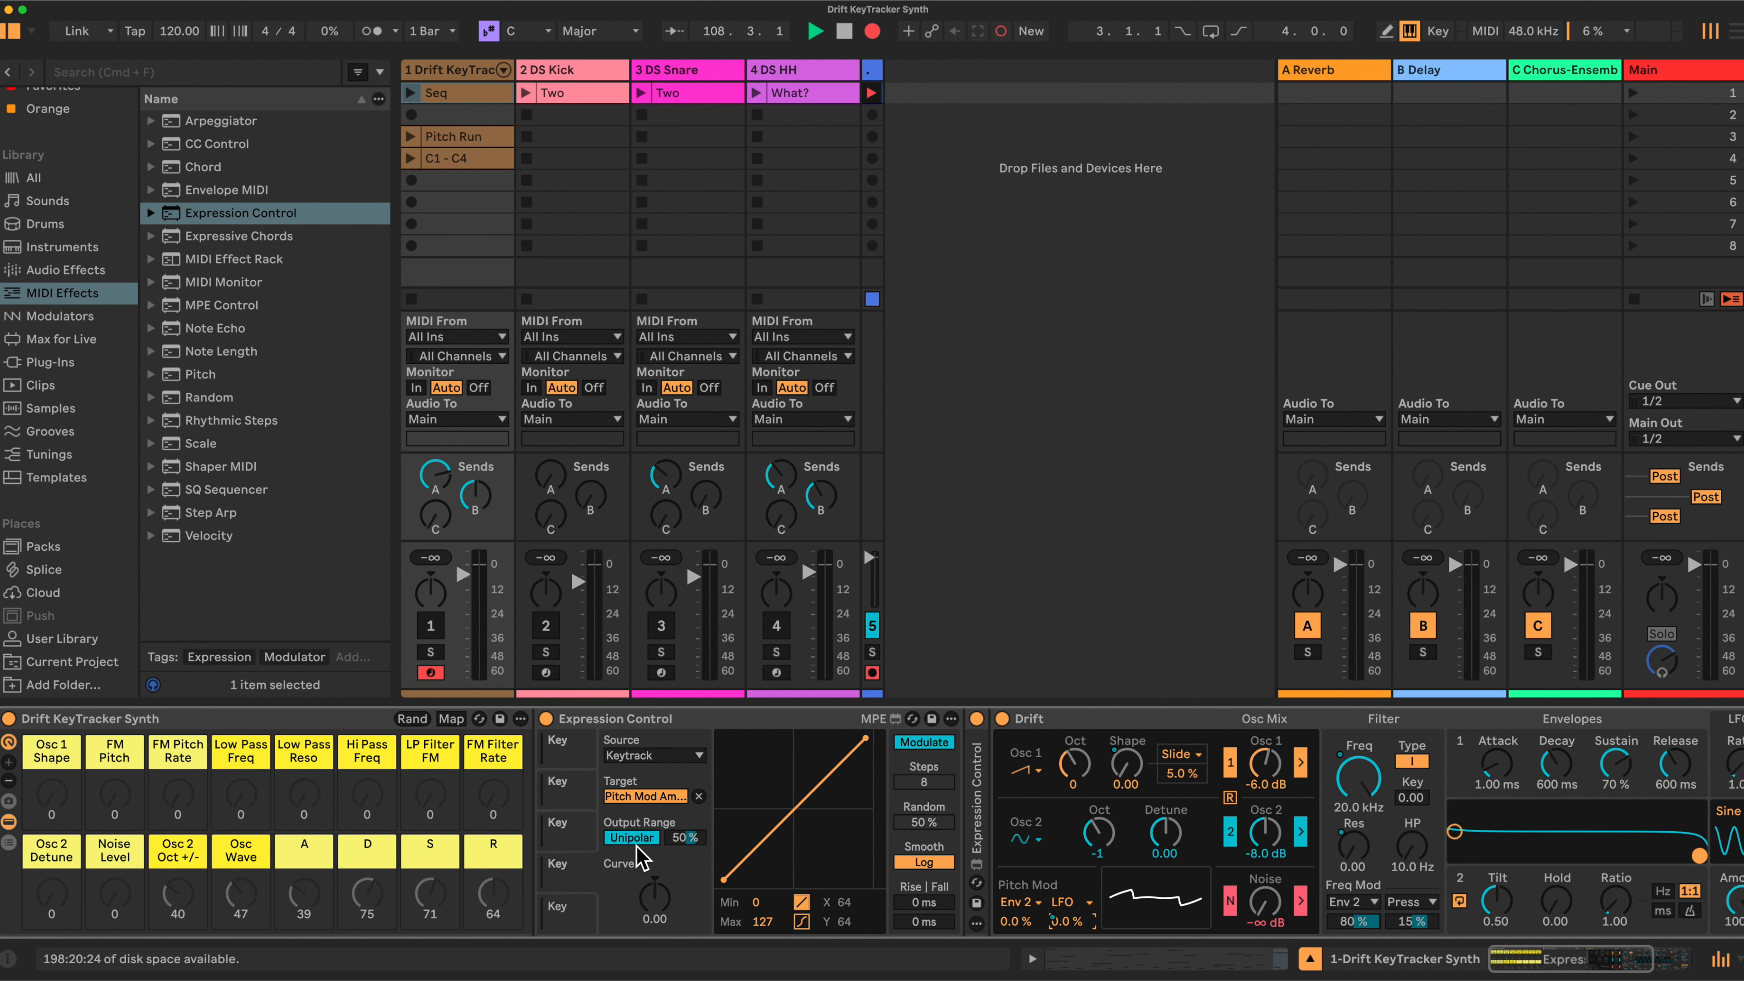
Step: Map the fifth Expression Control slot to Drift's high-pass filter frequency and fold that device
{"action": "left_click", "coordinate": [580, 914]}
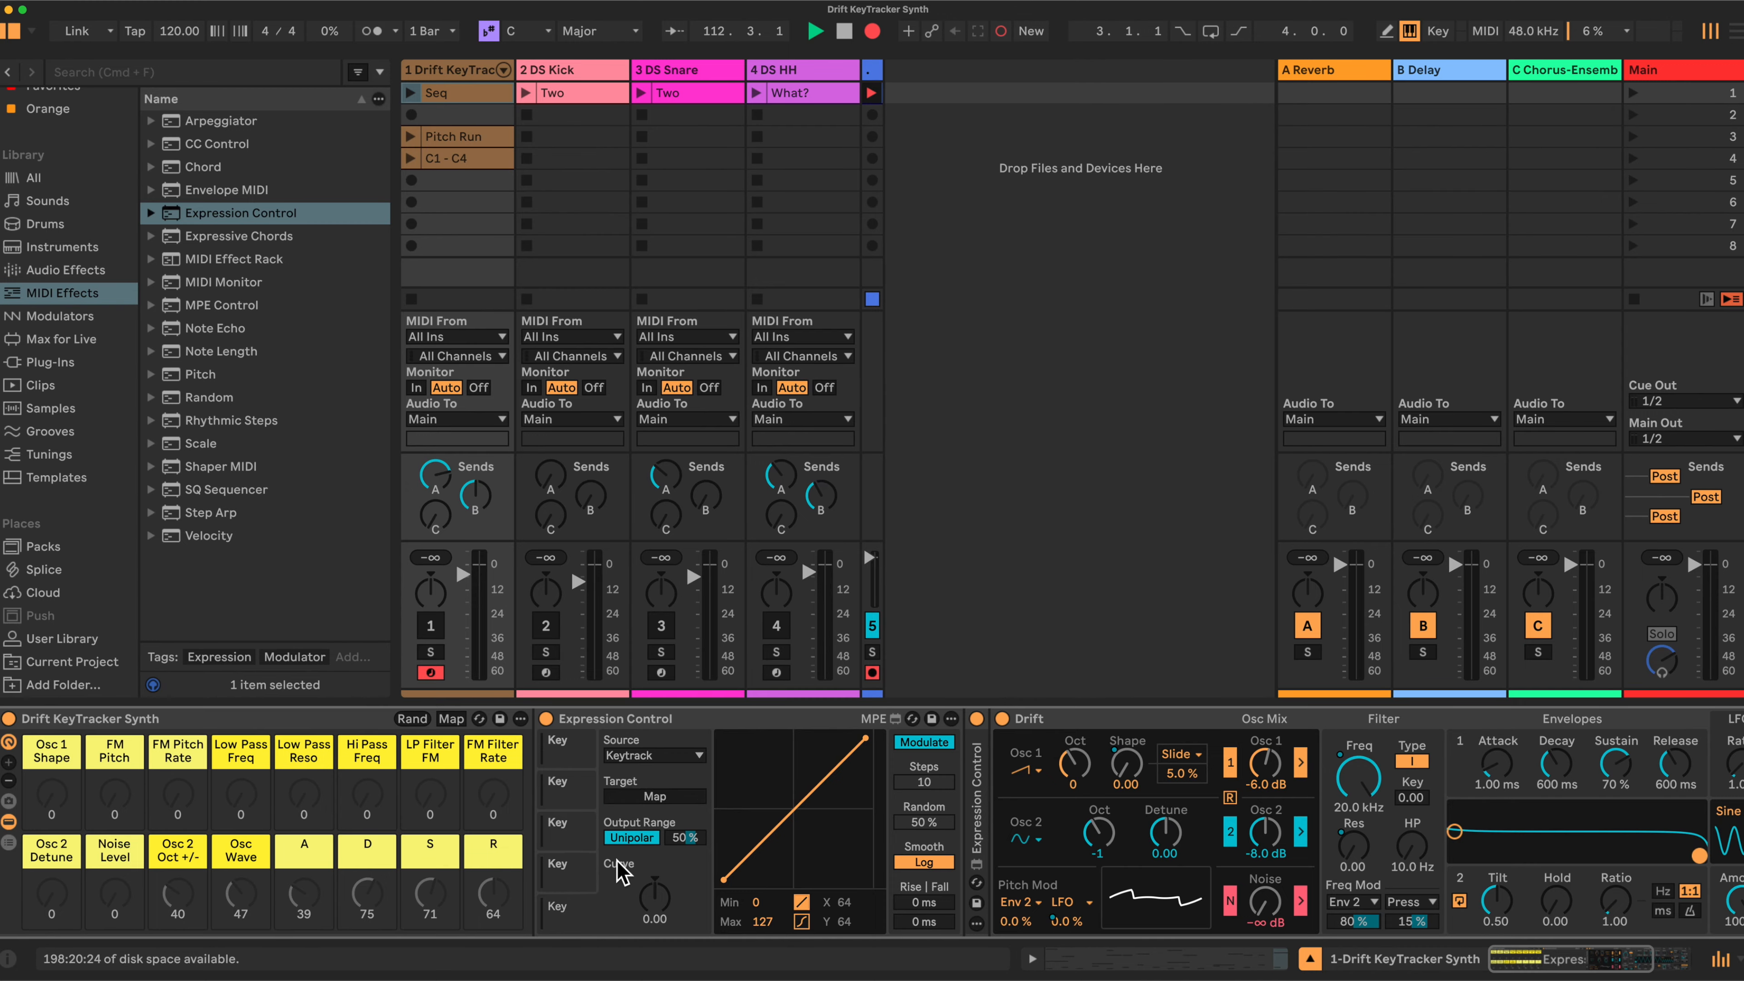
{"action": "left_click", "coordinate": [656, 797]}
{"action": "left_click", "coordinate": [1413, 849]}
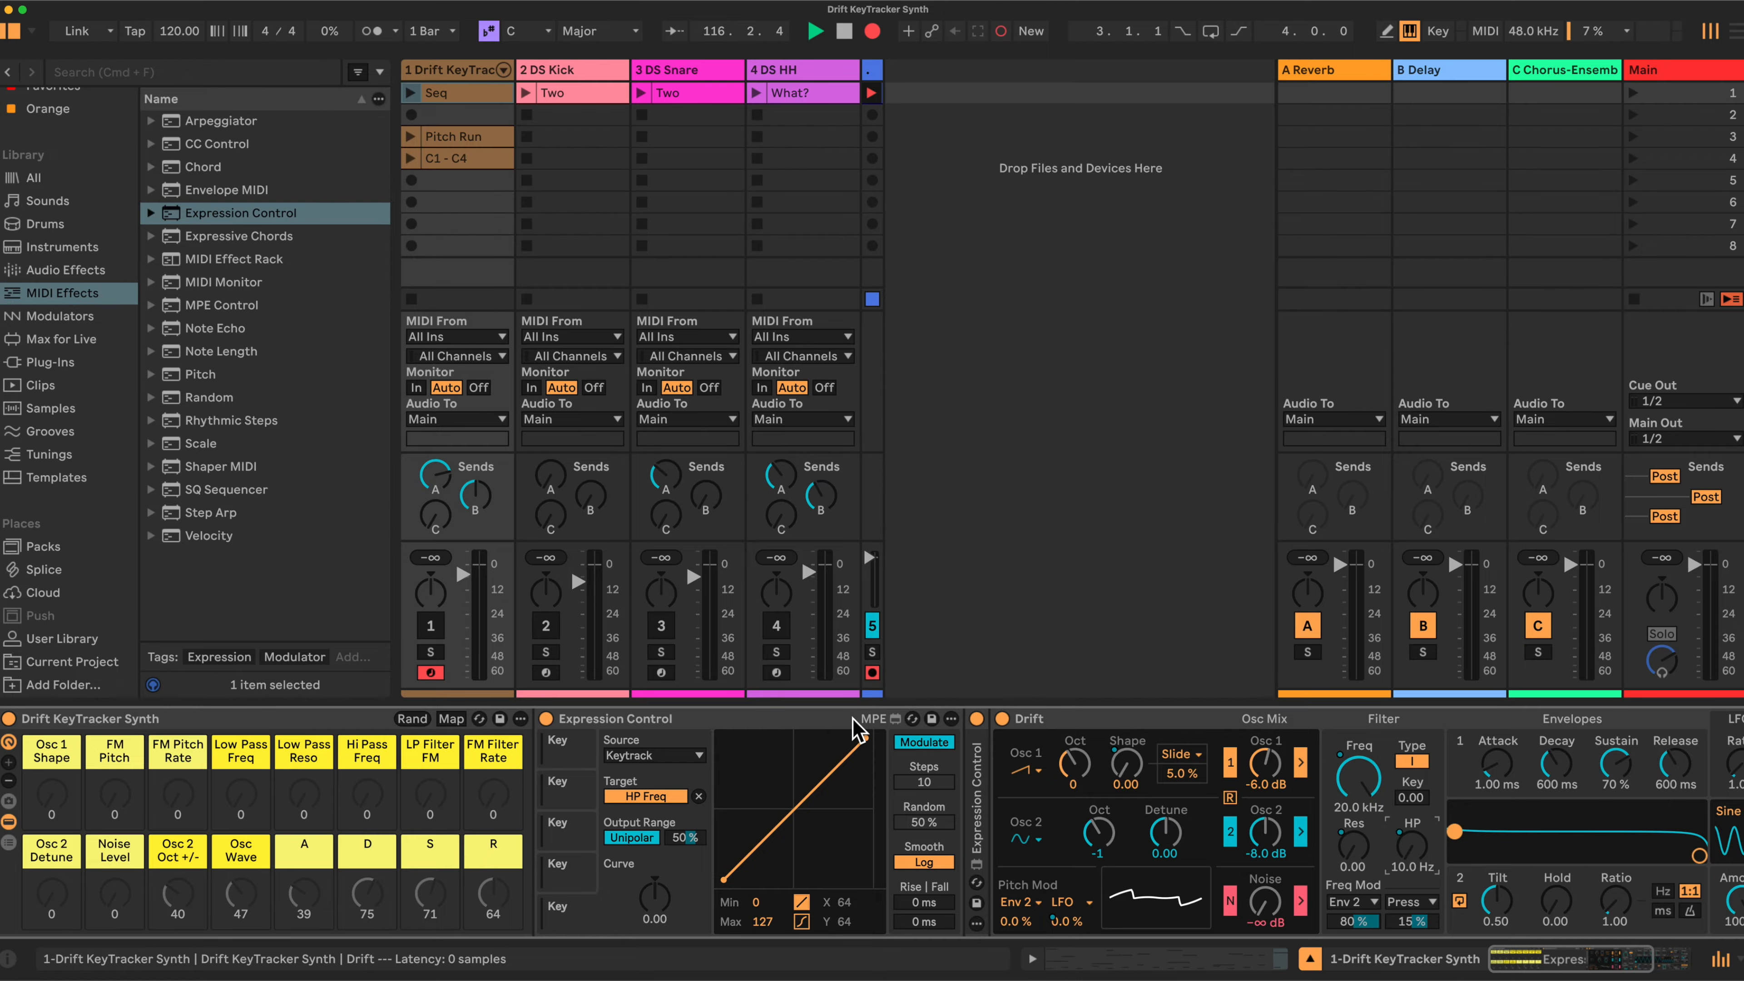
{"action": "double_click", "coordinate": [807, 722]}
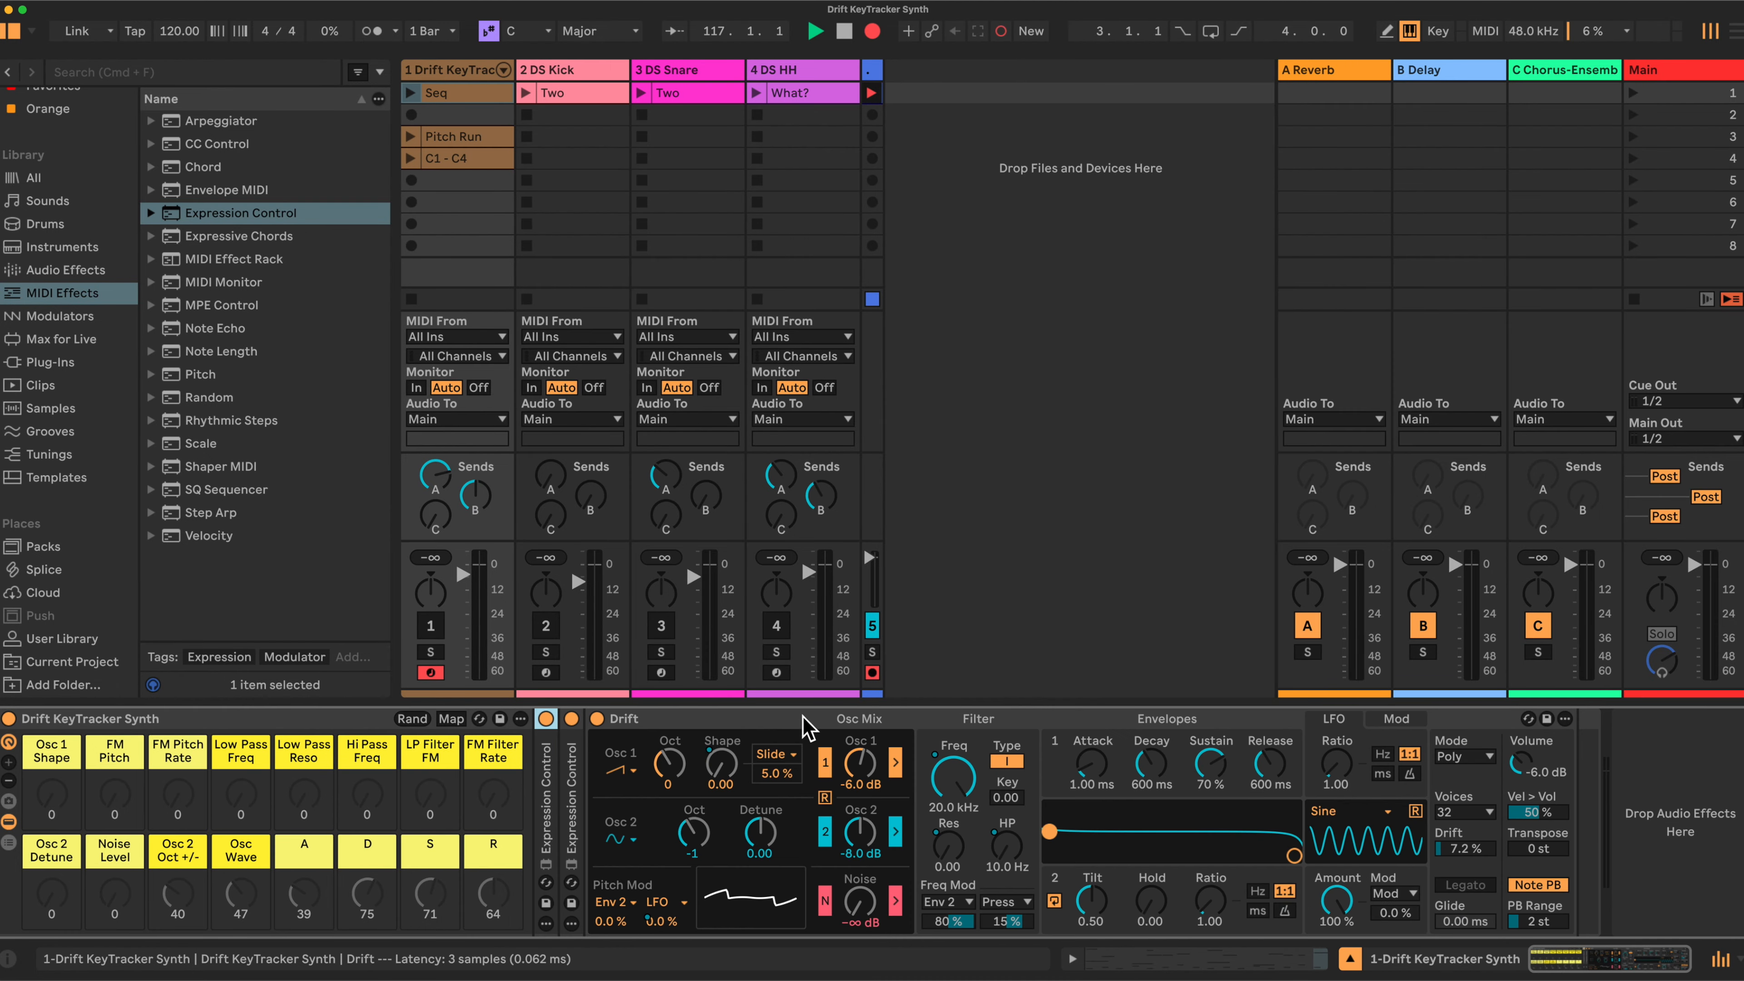
Step: Unfold the second Expression Control device and map its first slot to Drift's LFO Ratio
{"action": "double_click", "coordinate": [579, 811]}
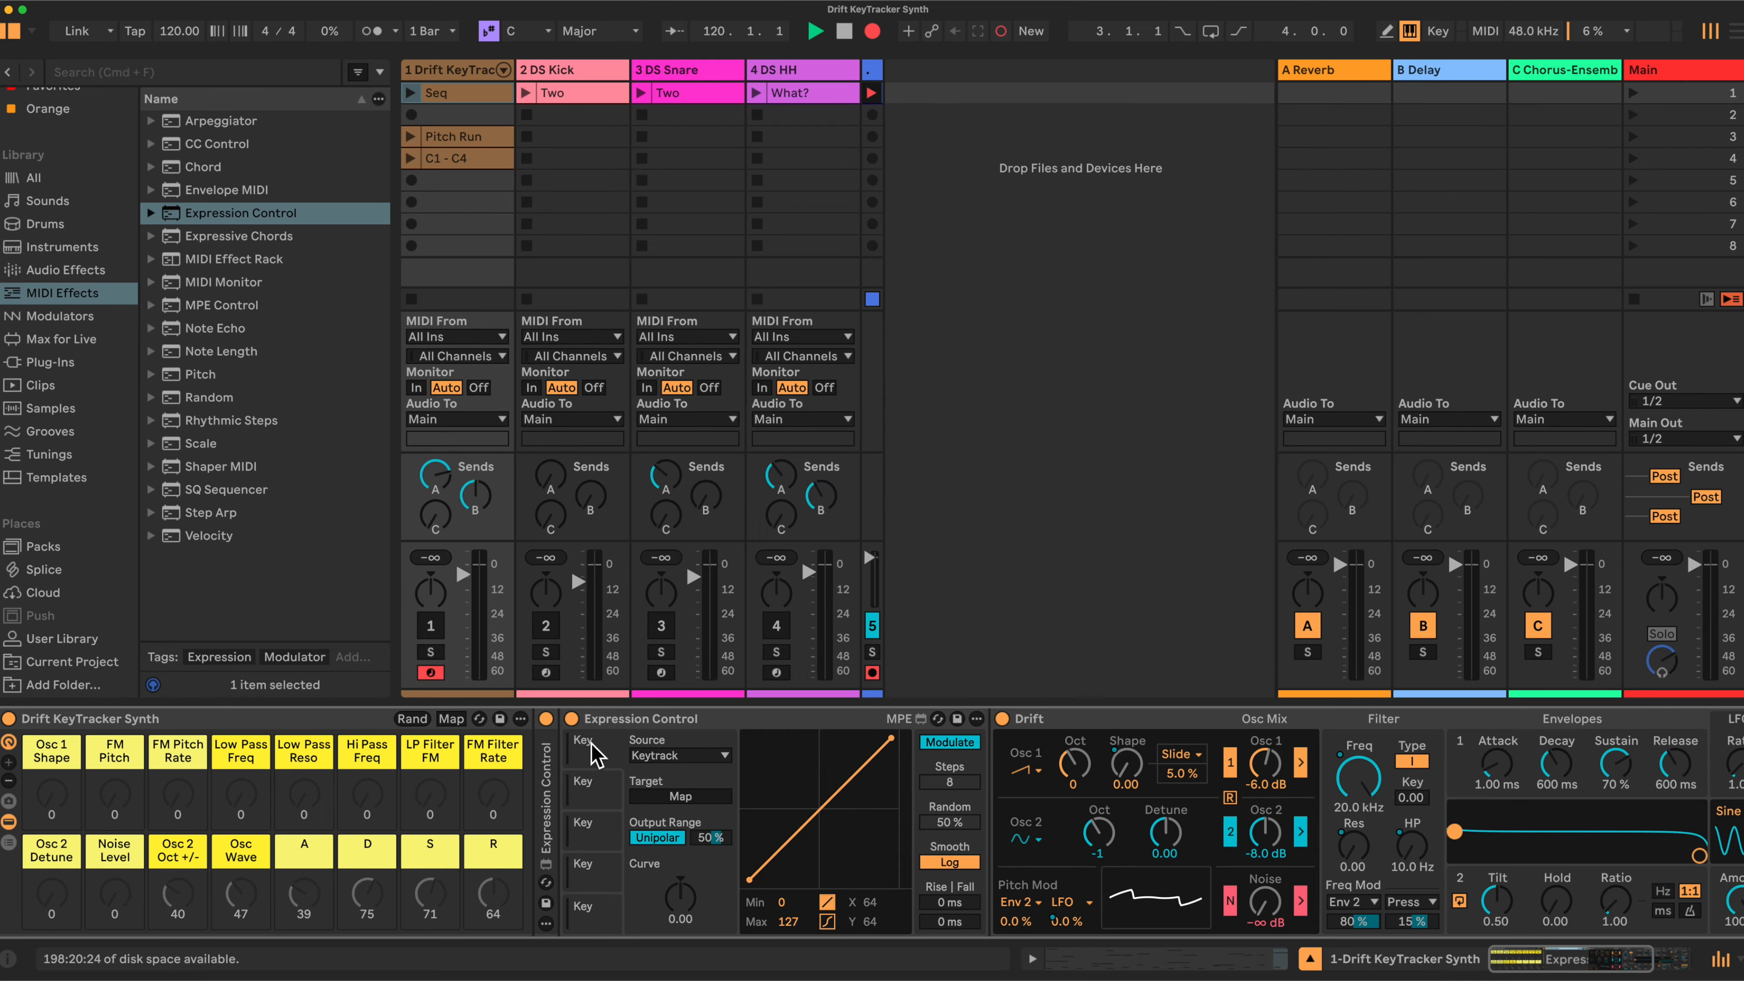
{"action": "left_click", "coordinate": [687, 796]}
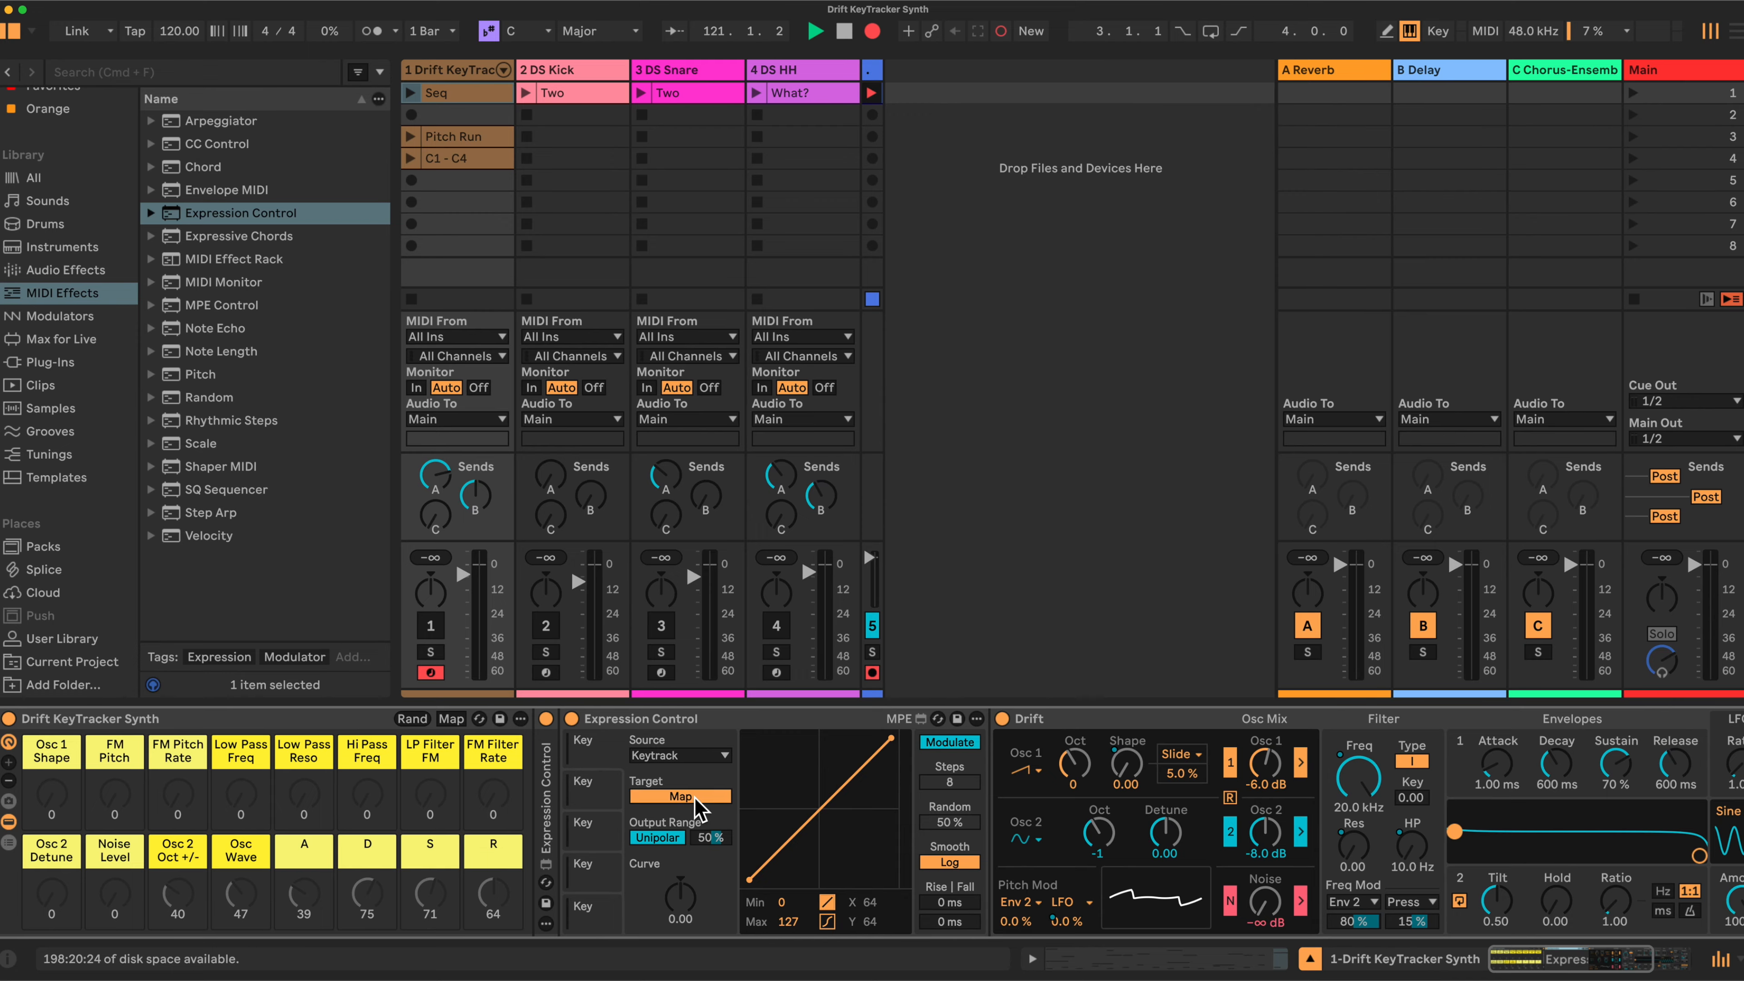
{"action": "scroll", "coordinate": [1085, 800], "scroll_direction": "right", "scroll_amount": 3}
{"action": "left_click", "coordinate": [1663, 761]}
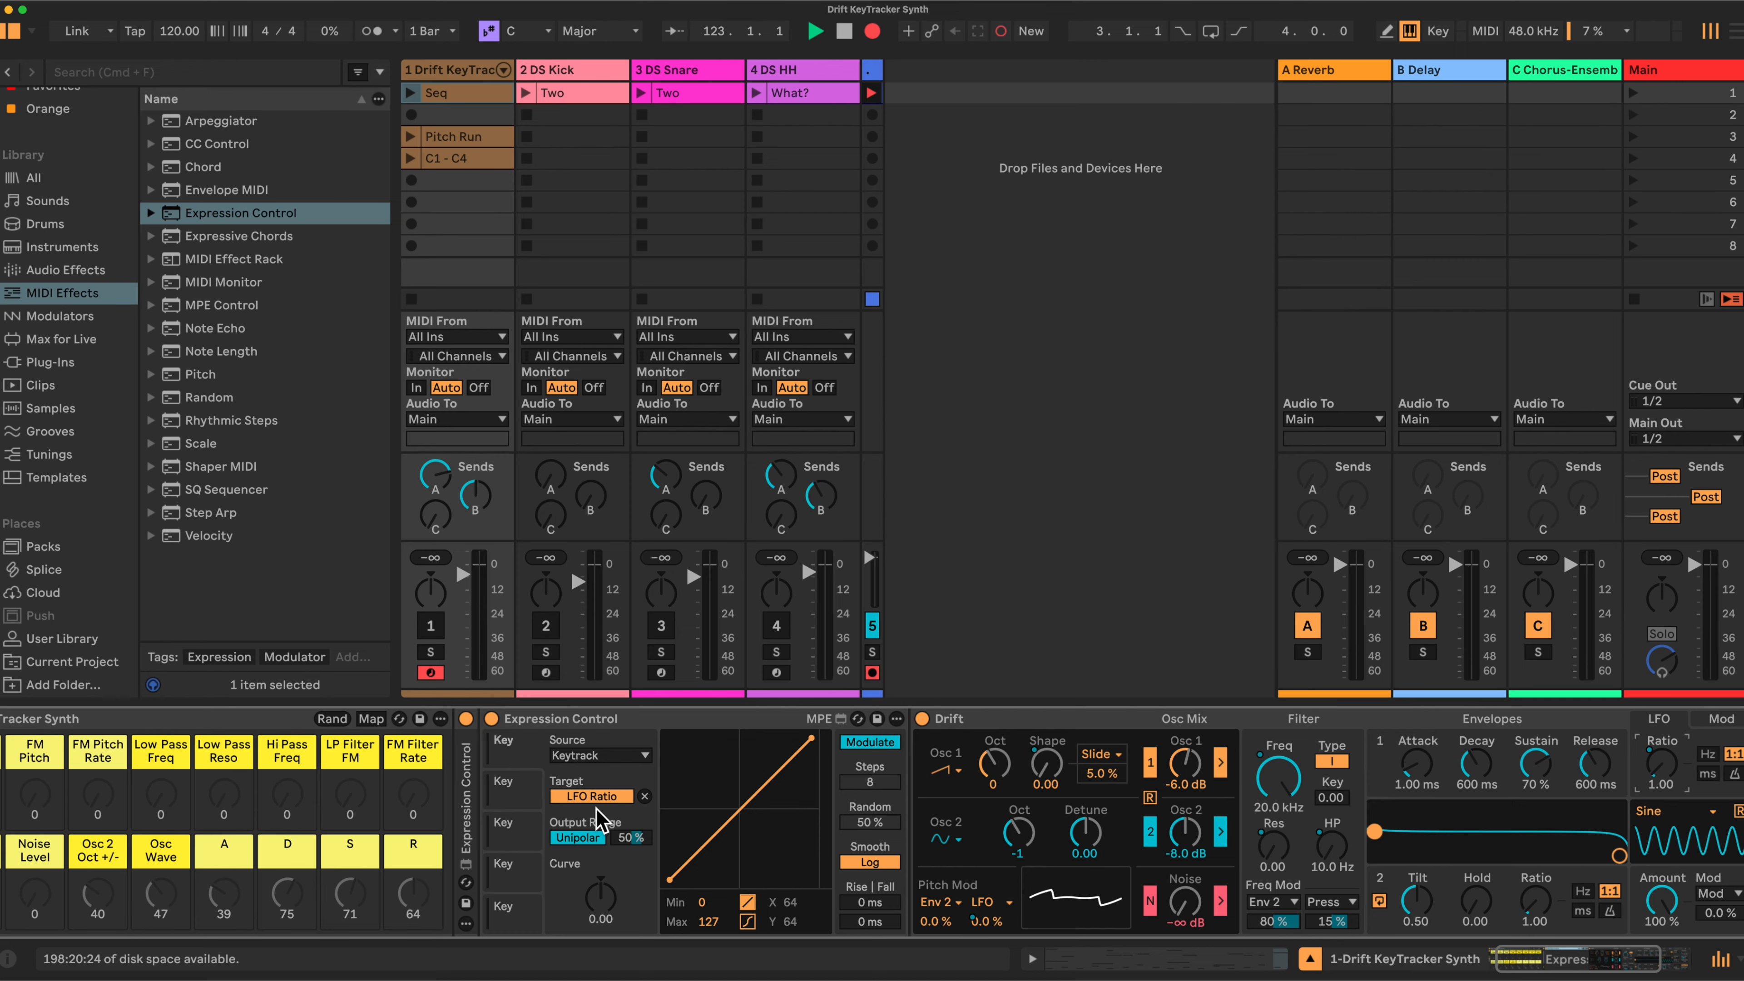
Step: Set Drift's Env 2 filter frequency modulation to 0.0 % and map the second Expression Control's second slot to that amount
{"action": "left_click", "coordinate": [531, 795]}
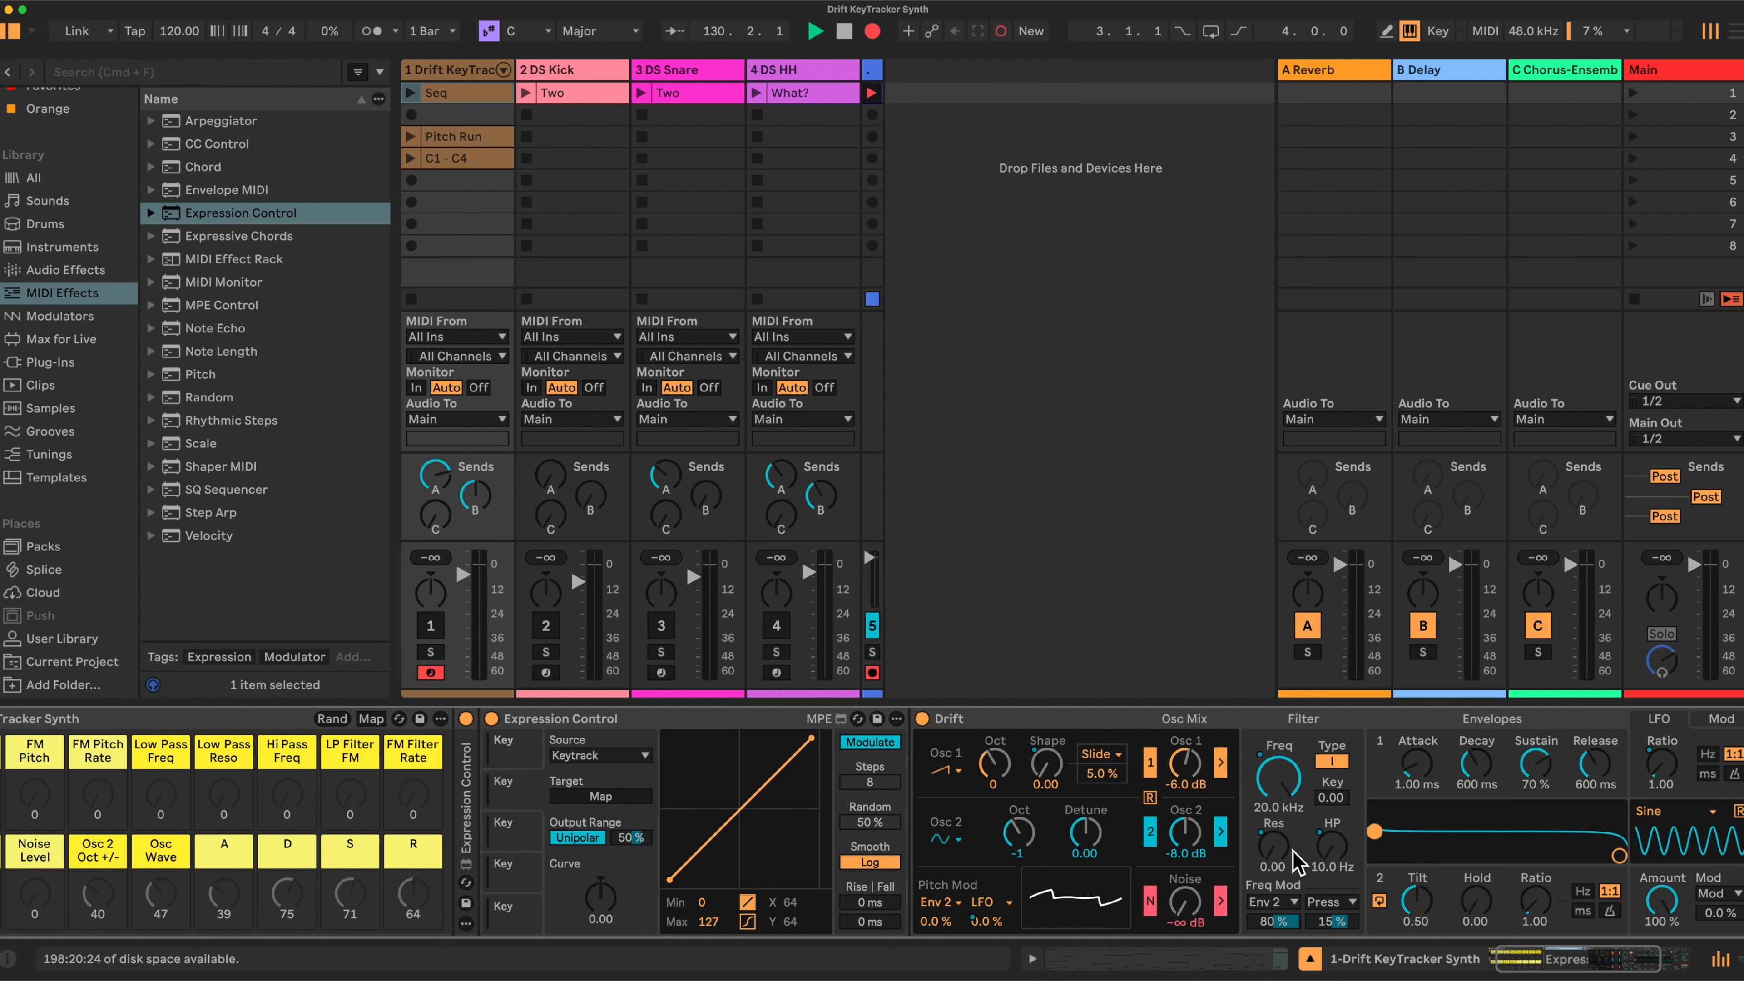
{"action": "left_click_drag", "start_coordinate": [1287, 921], "coordinate": [1286, 978]}
{"action": "scroll", "coordinate": [630, 800], "scroll_direction": "right", "scroll_amount": 1}
{"action": "left_click", "coordinate": [606, 797]}
{"action": "left_click", "coordinate": [1269, 921]}
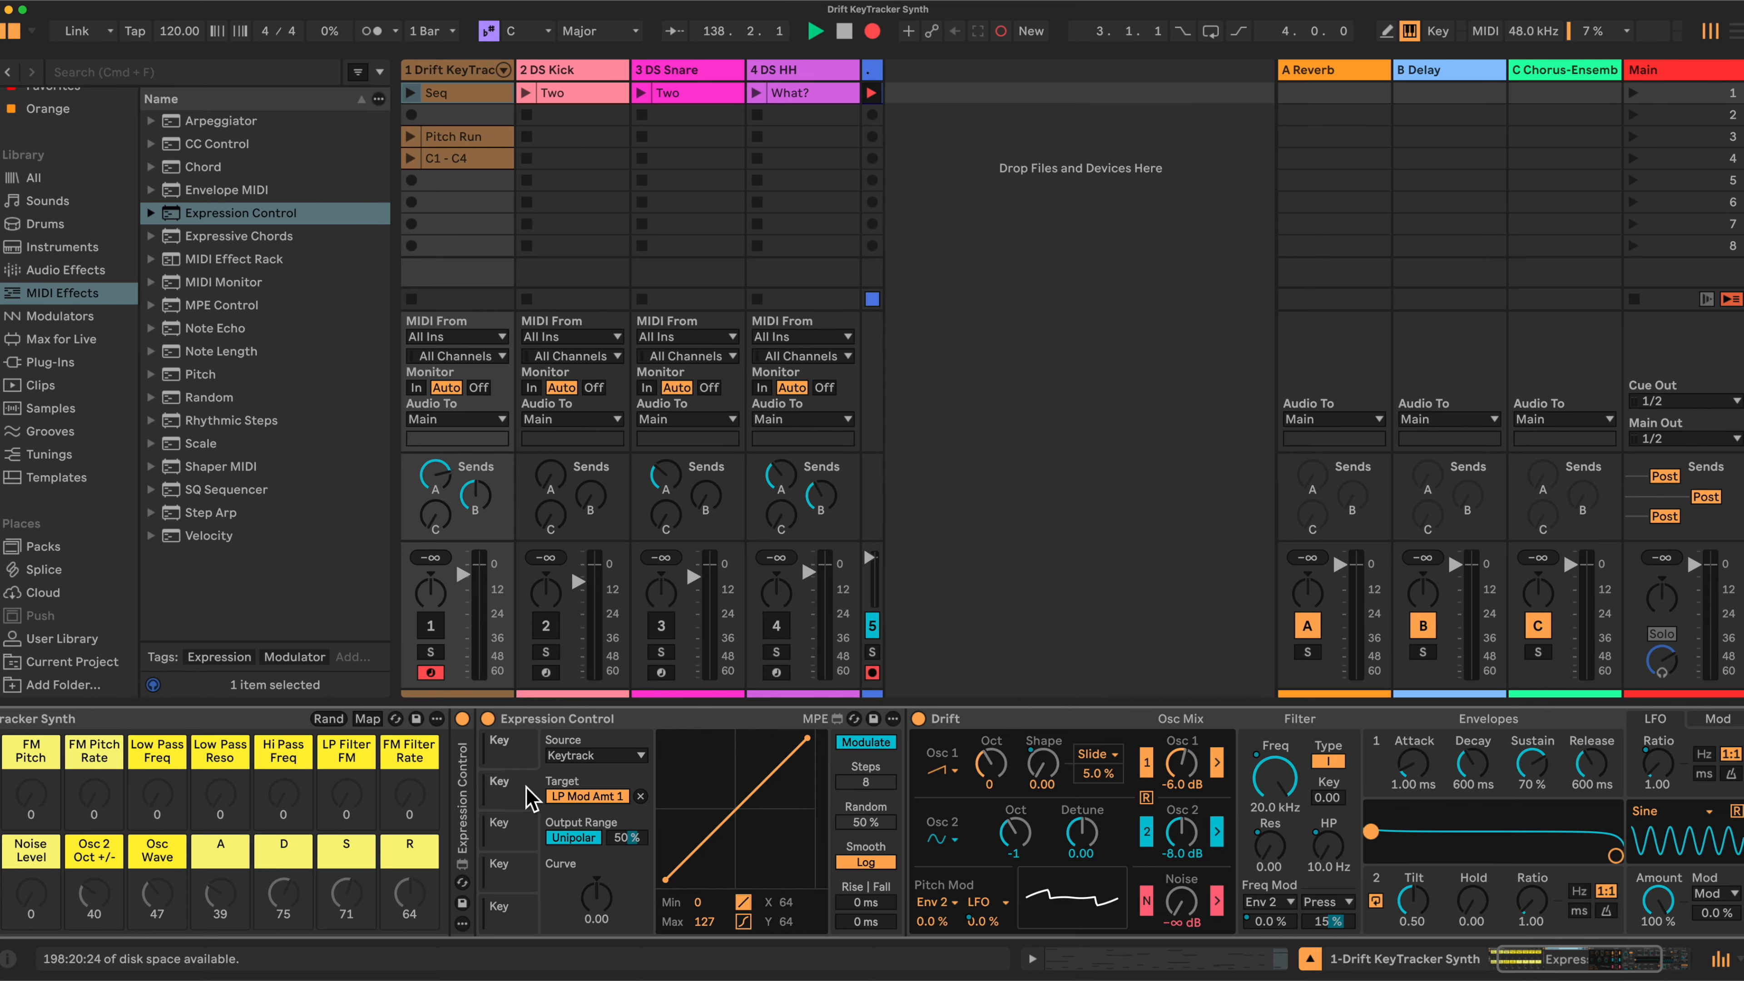
Step: Map the third slot to Drift's cycling envelope ratio, and set both the envelope ratio and LFO ratio to 0.25
{"action": "left_click", "coordinate": [524, 820]}
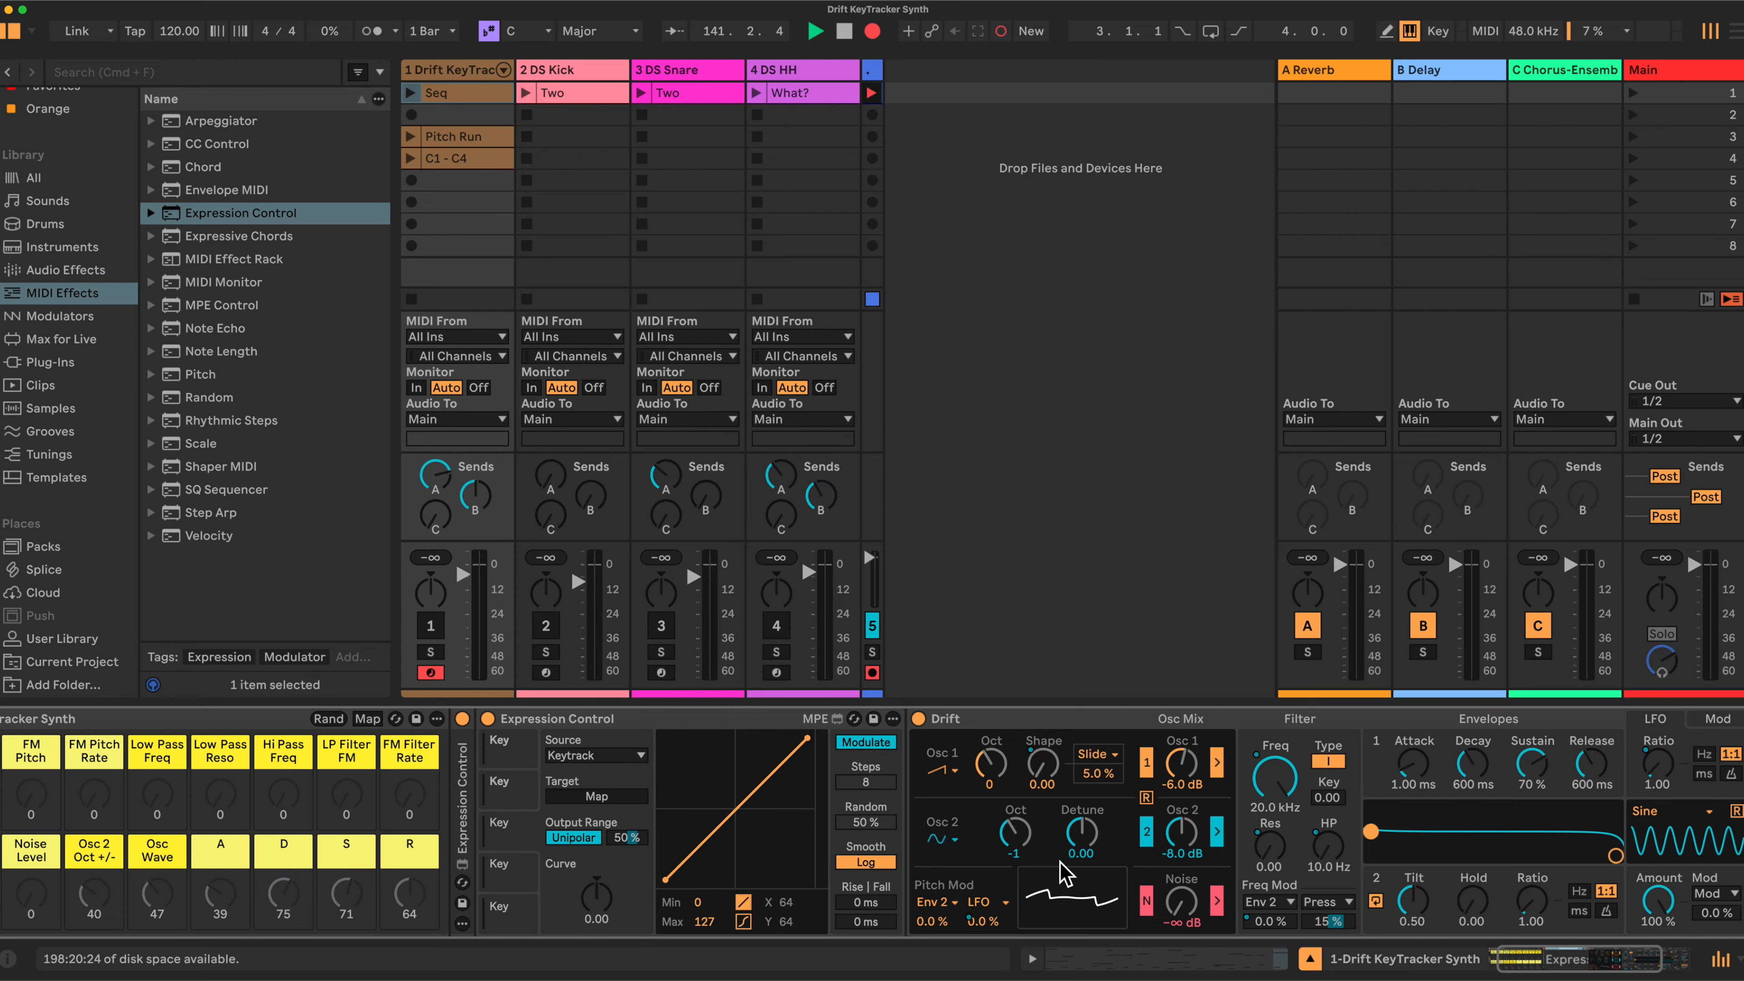
{"action": "left_click", "coordinate": [622, 797]}
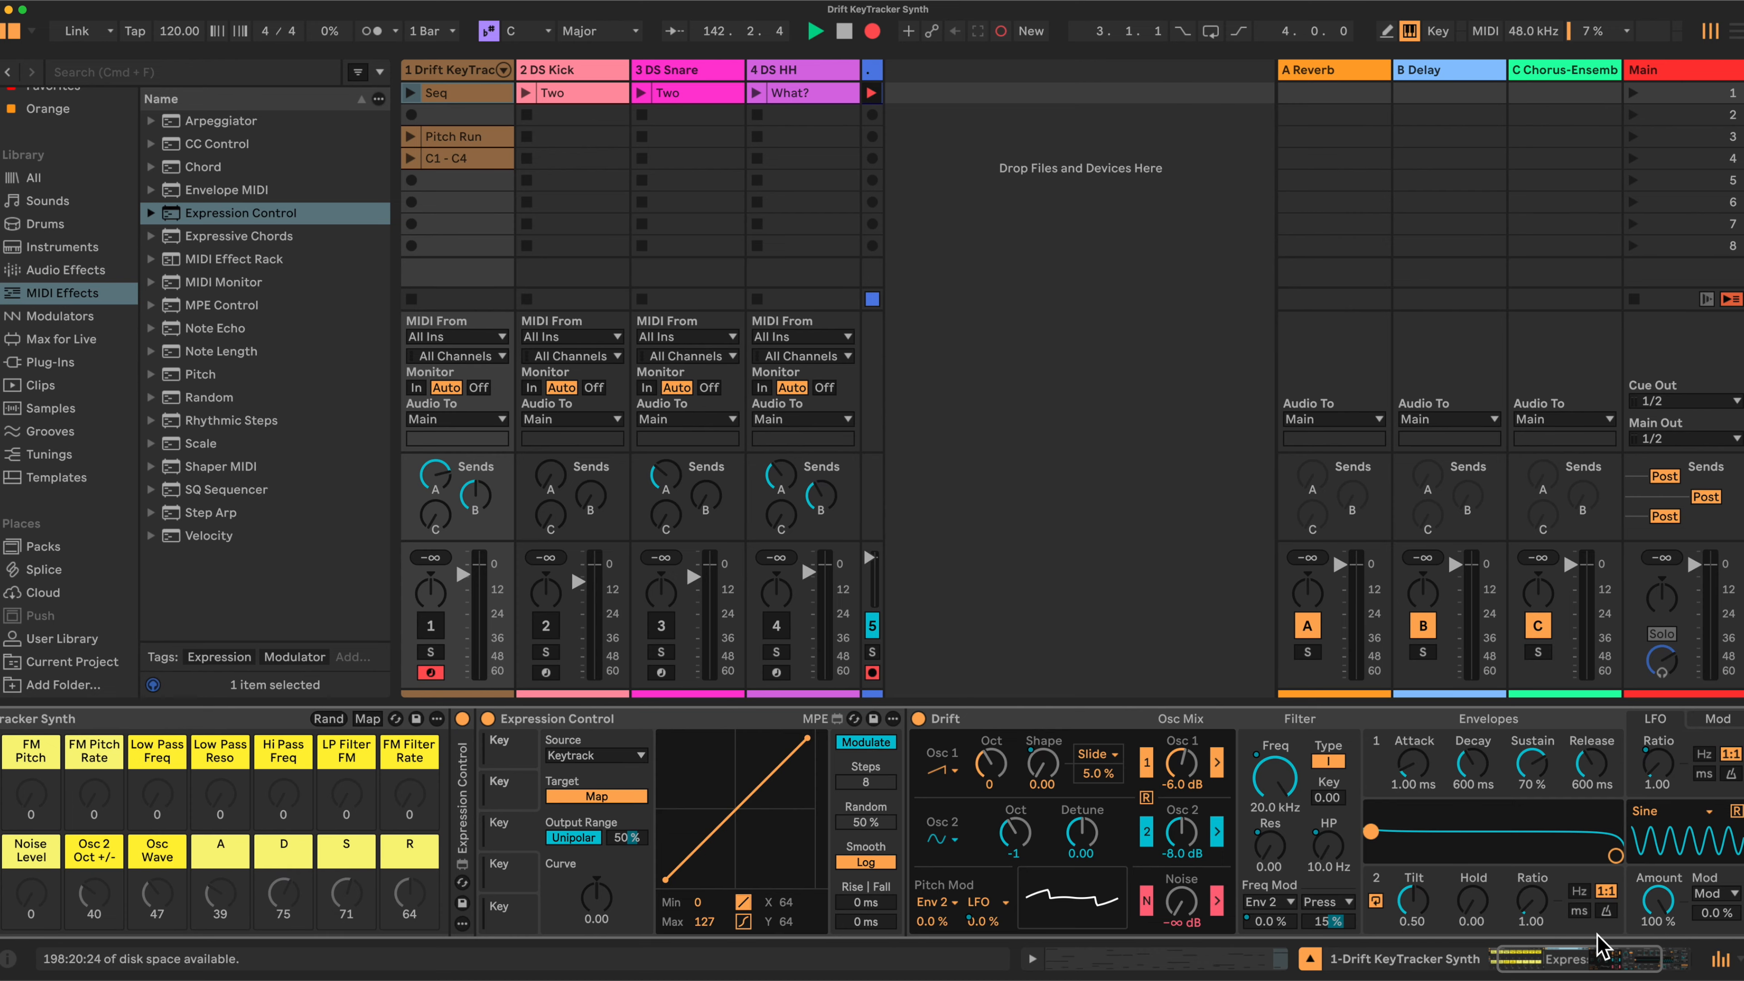
{"action": "left_click", "coordinate": [1543, 907]}
{"action": "left_click_drag", "start_coordinate": [1543, 907], "coordinate": [1543, 934]}
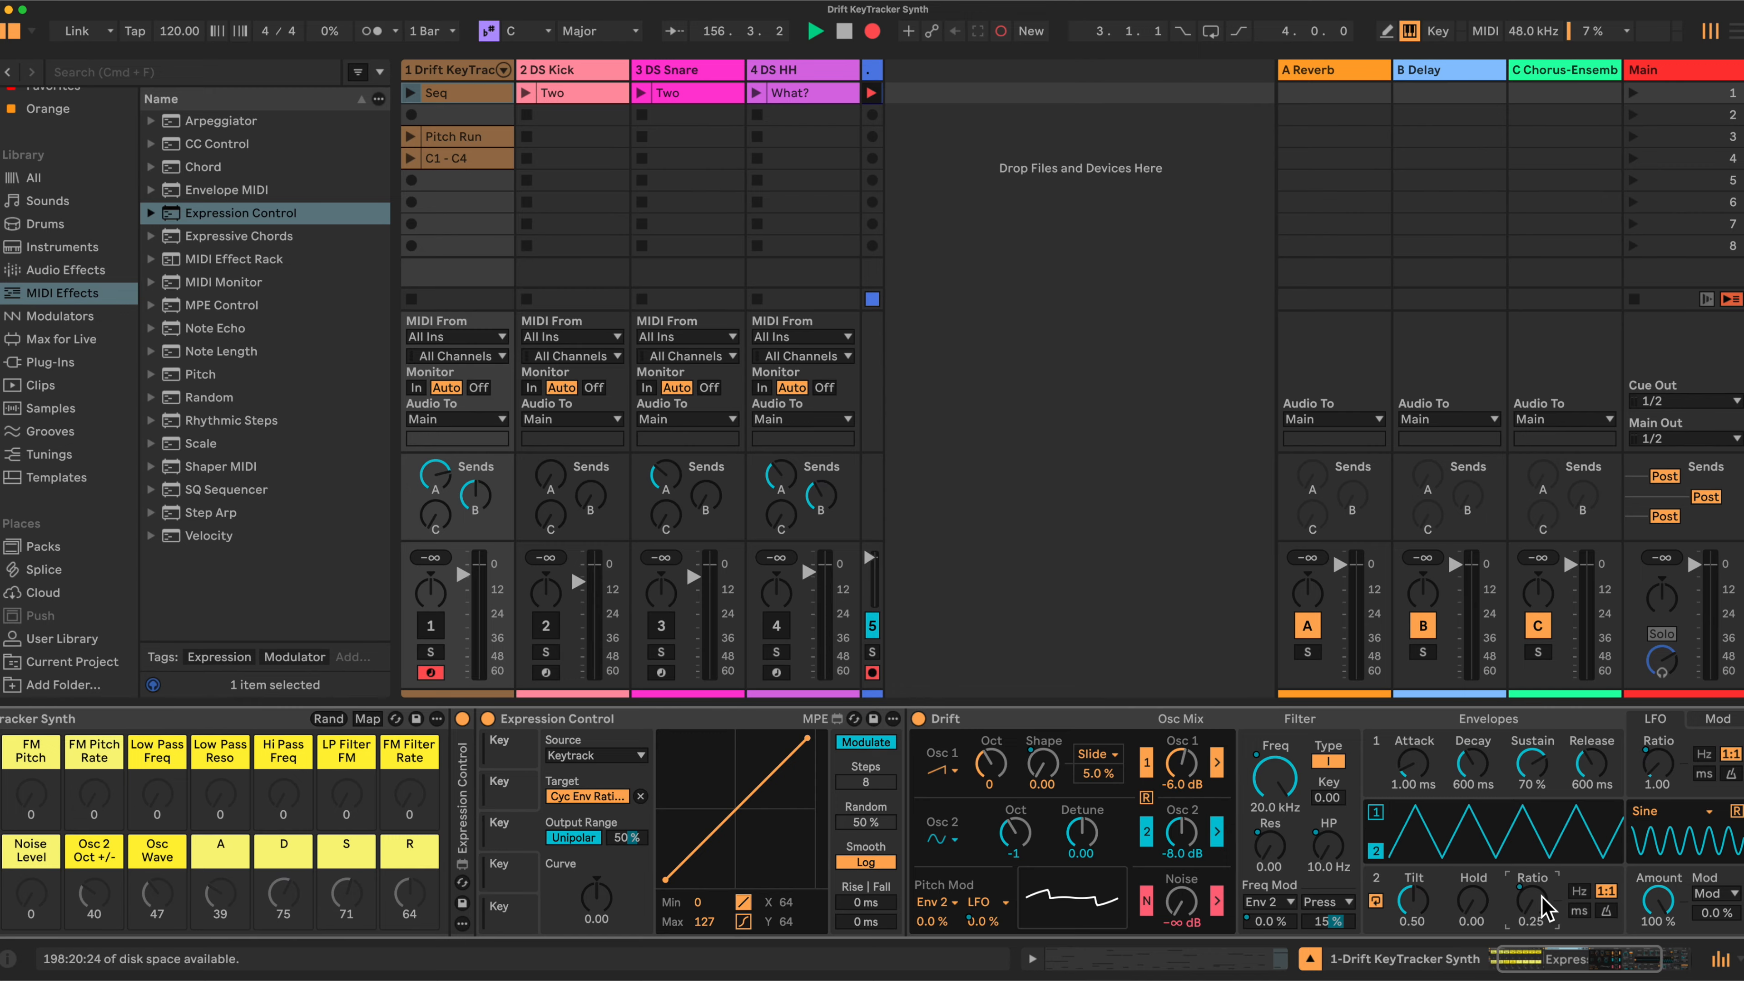
{"action": "left_click_drag", "start_coordinate": [1658, 763], "coordinate": [1658, 789]}
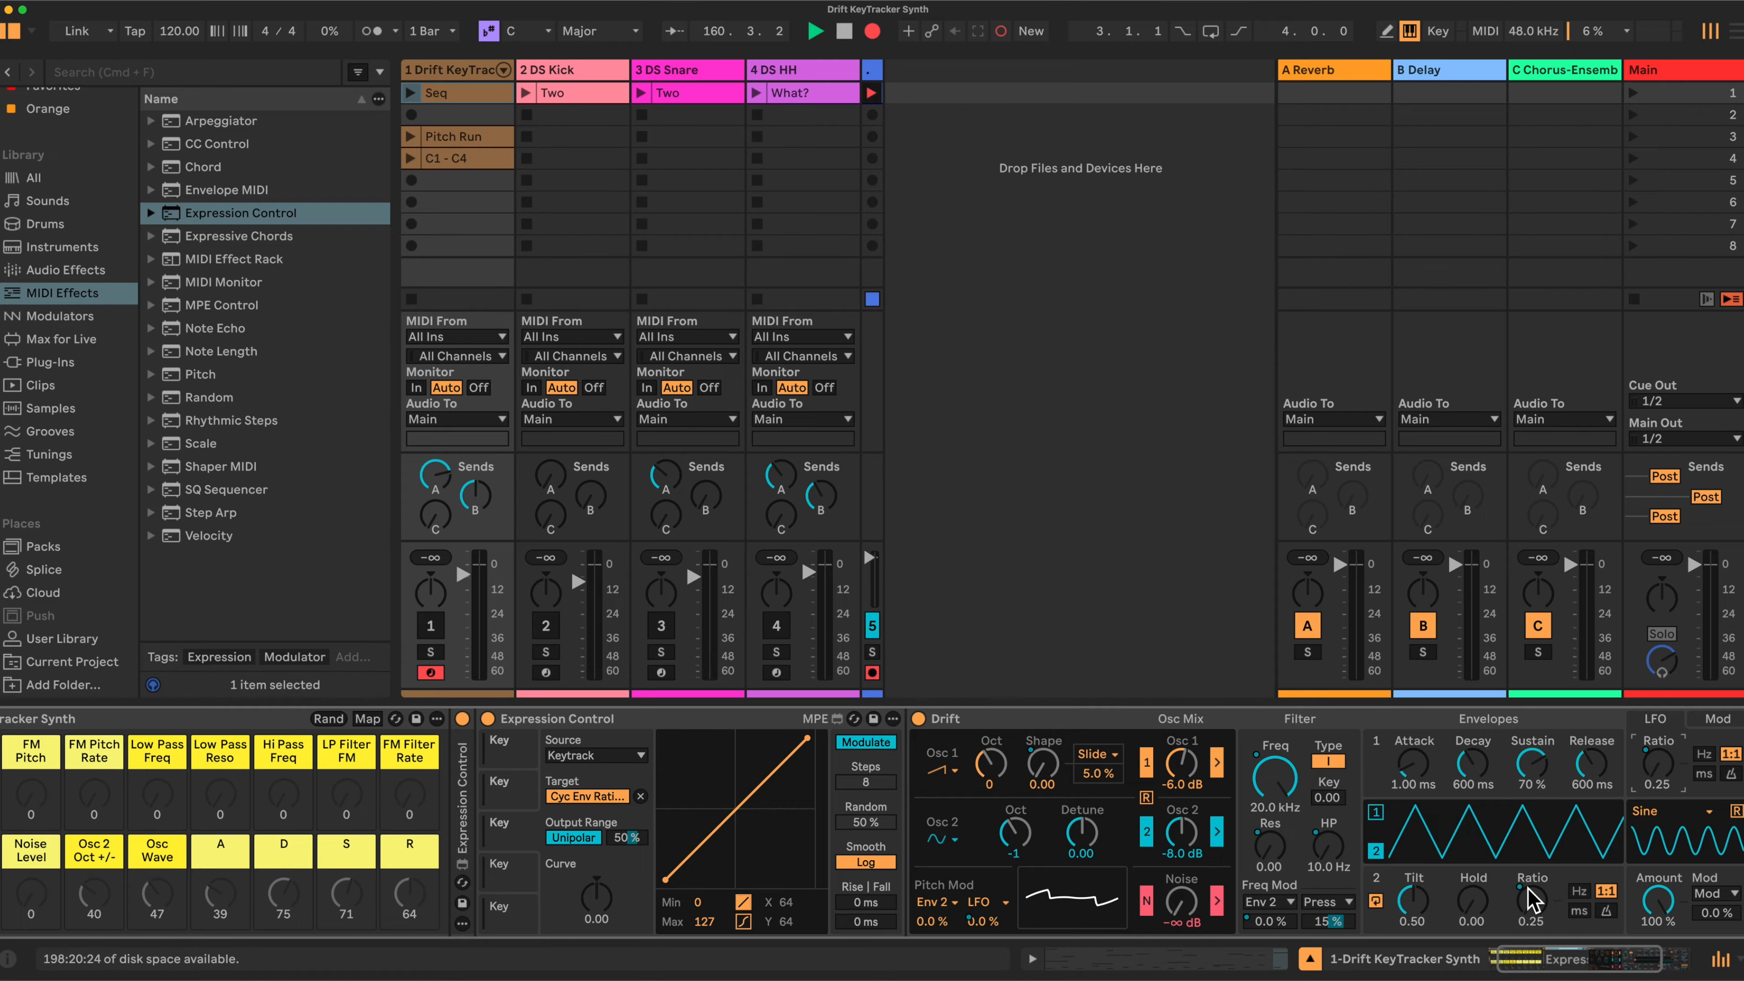
Step: Map the second Expression Control's fourth slot to Drift's Osc 2 Detune and its fifth slot to the noise gain
{"action": "left_click", "coordinate": [521, 875]}
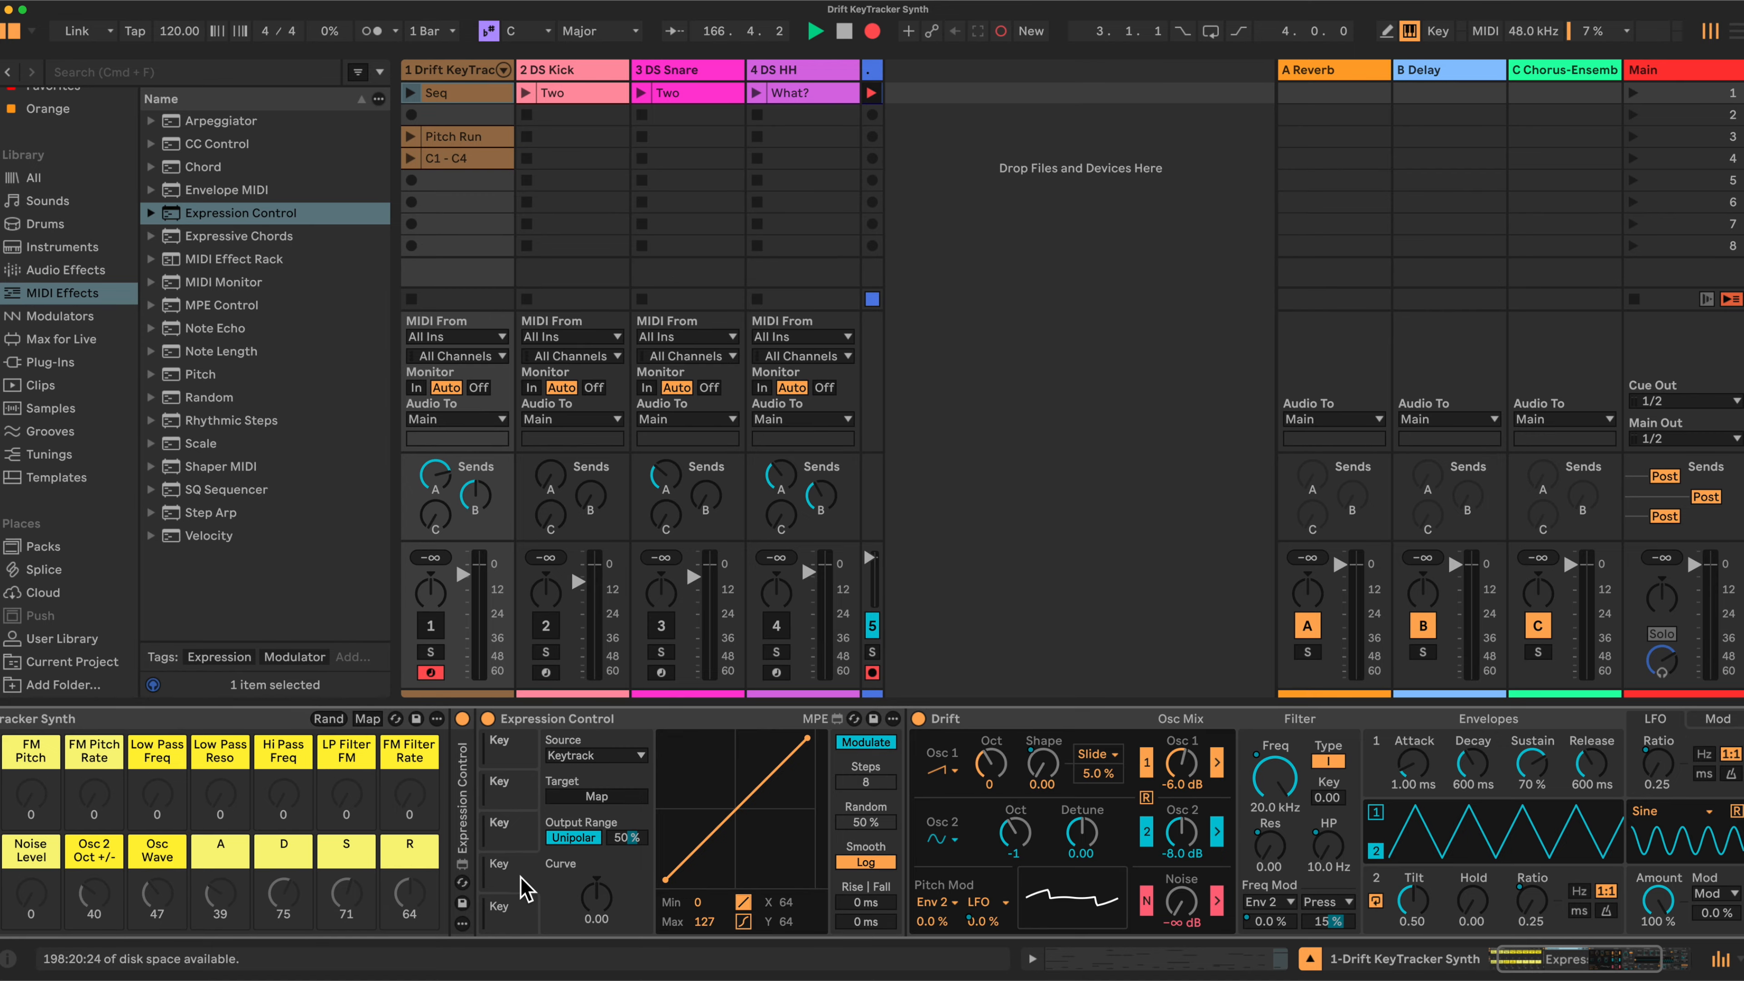
{"action": "left_click", "coordinate": [609, 796]}
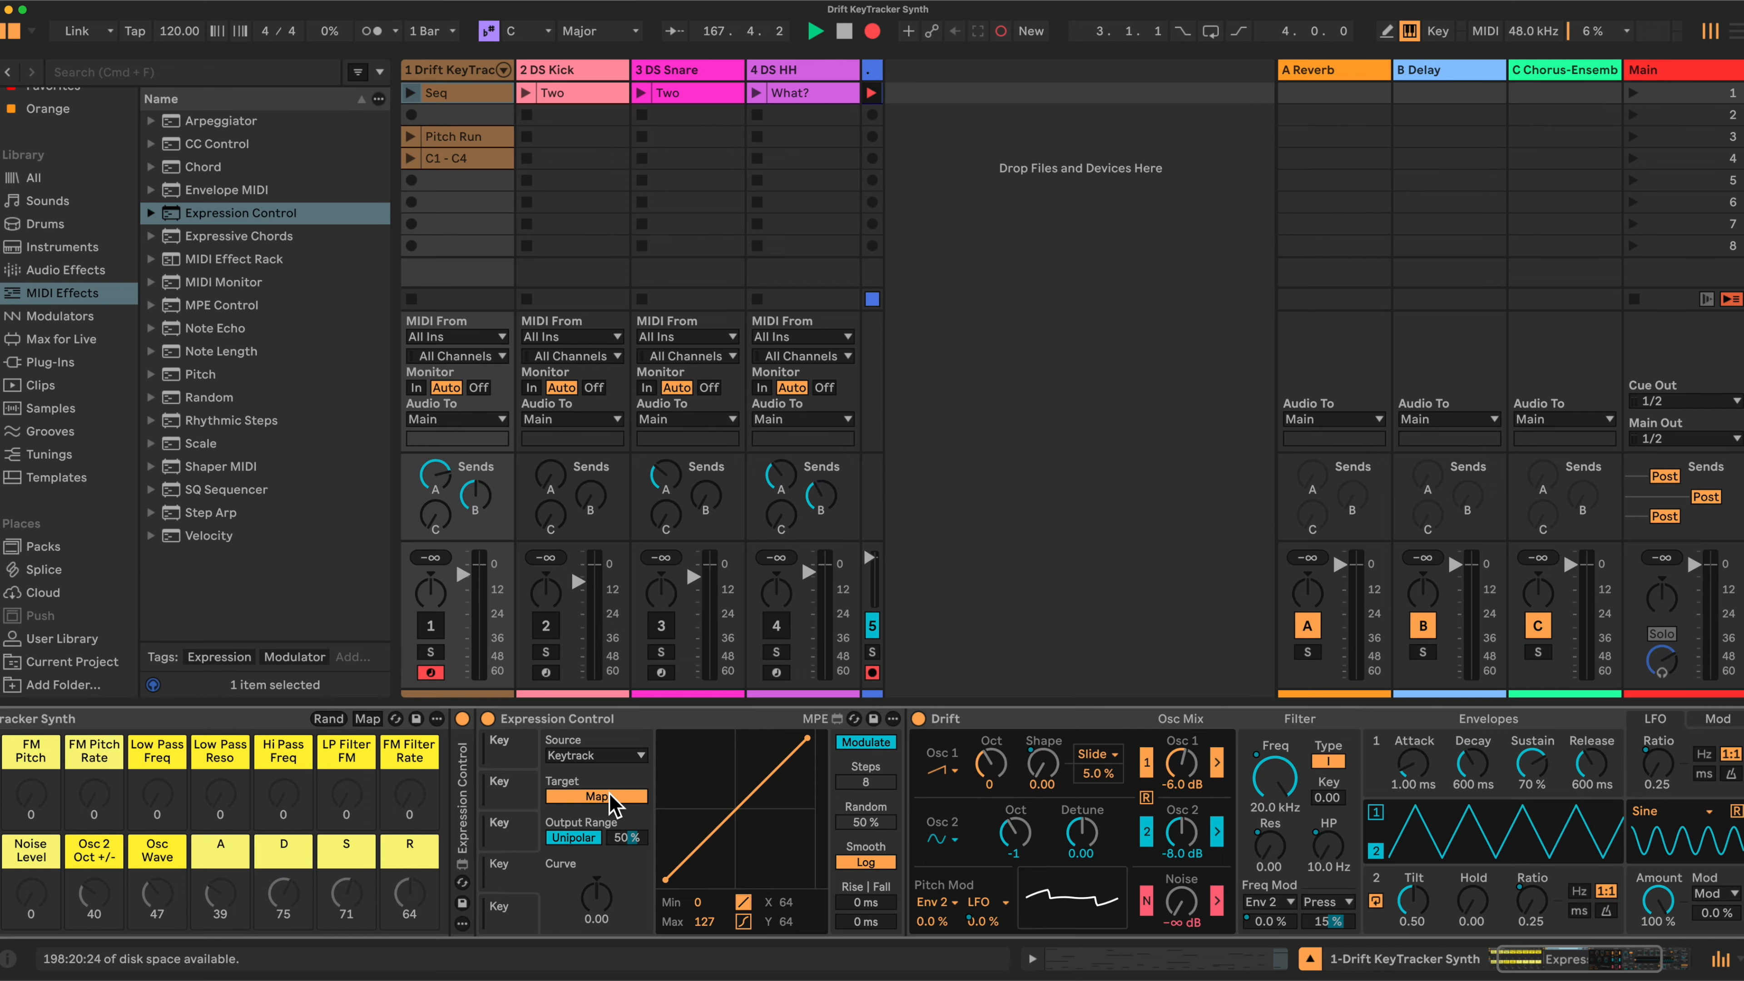
{"action": "left_click", "coordinate": [1082, 833]}
{"action": "left_click", "coordinate": [526, 907]}
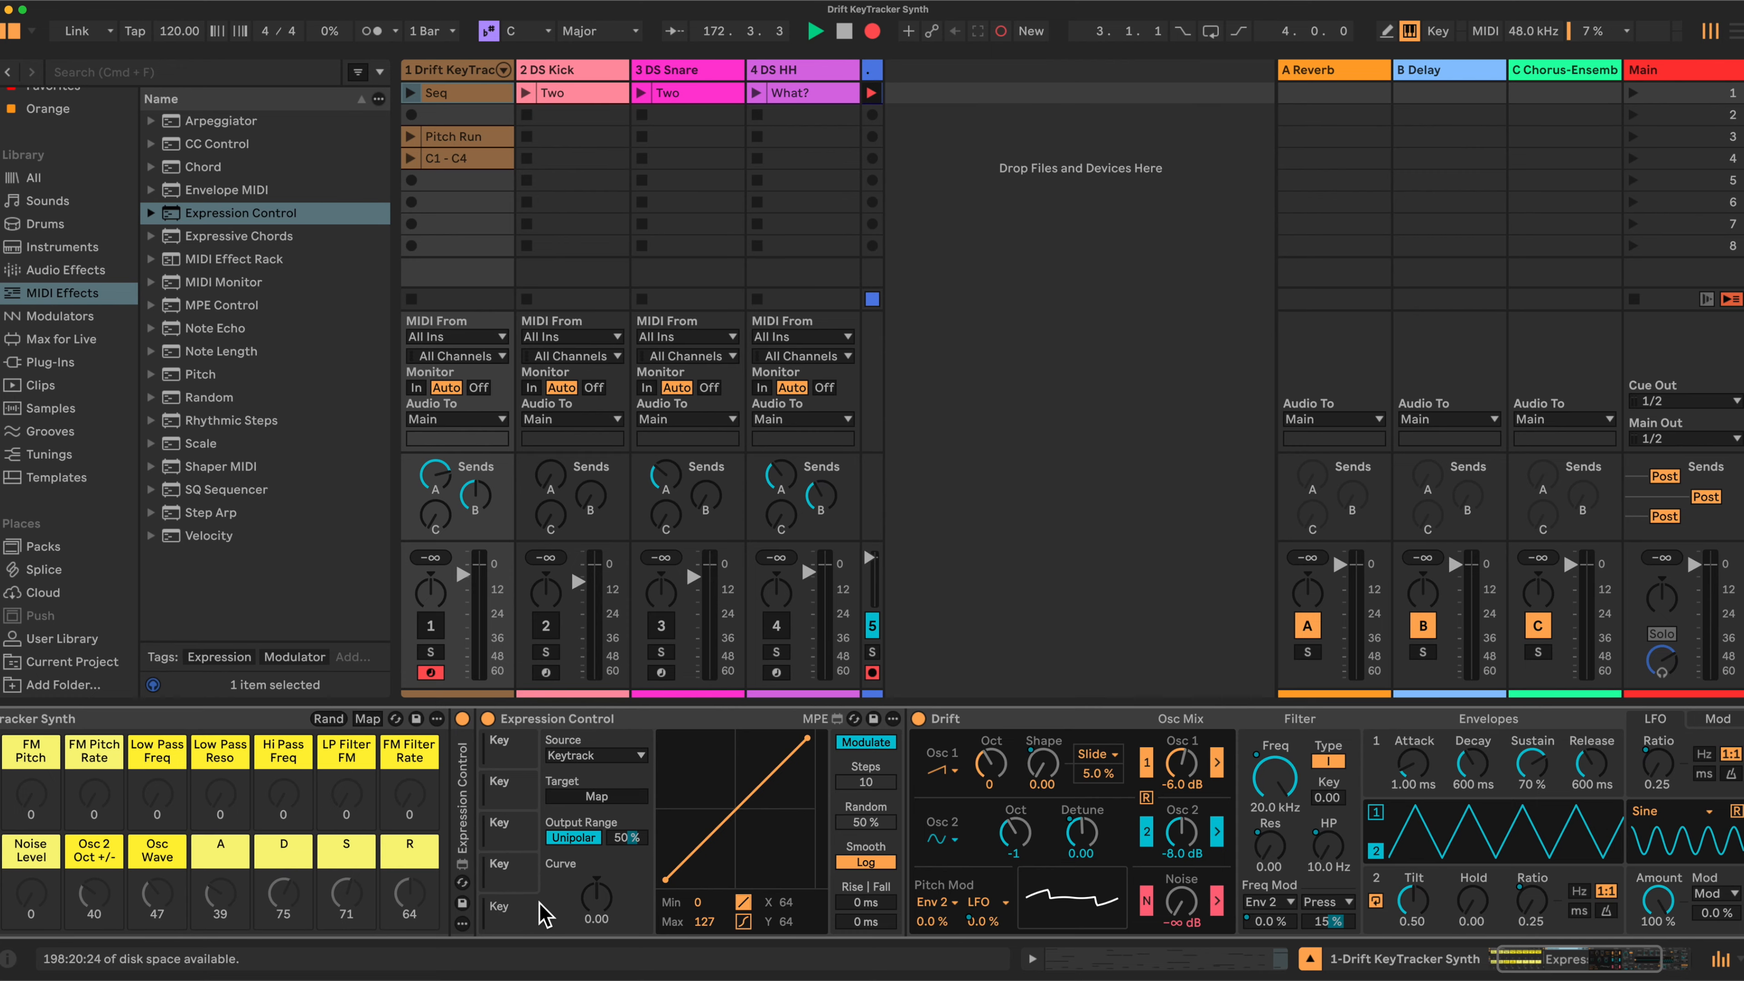
{"action": "left_click", "coordinate": [595, 798]}
{"action": "left_click", "coordinate": [1186, 904]}
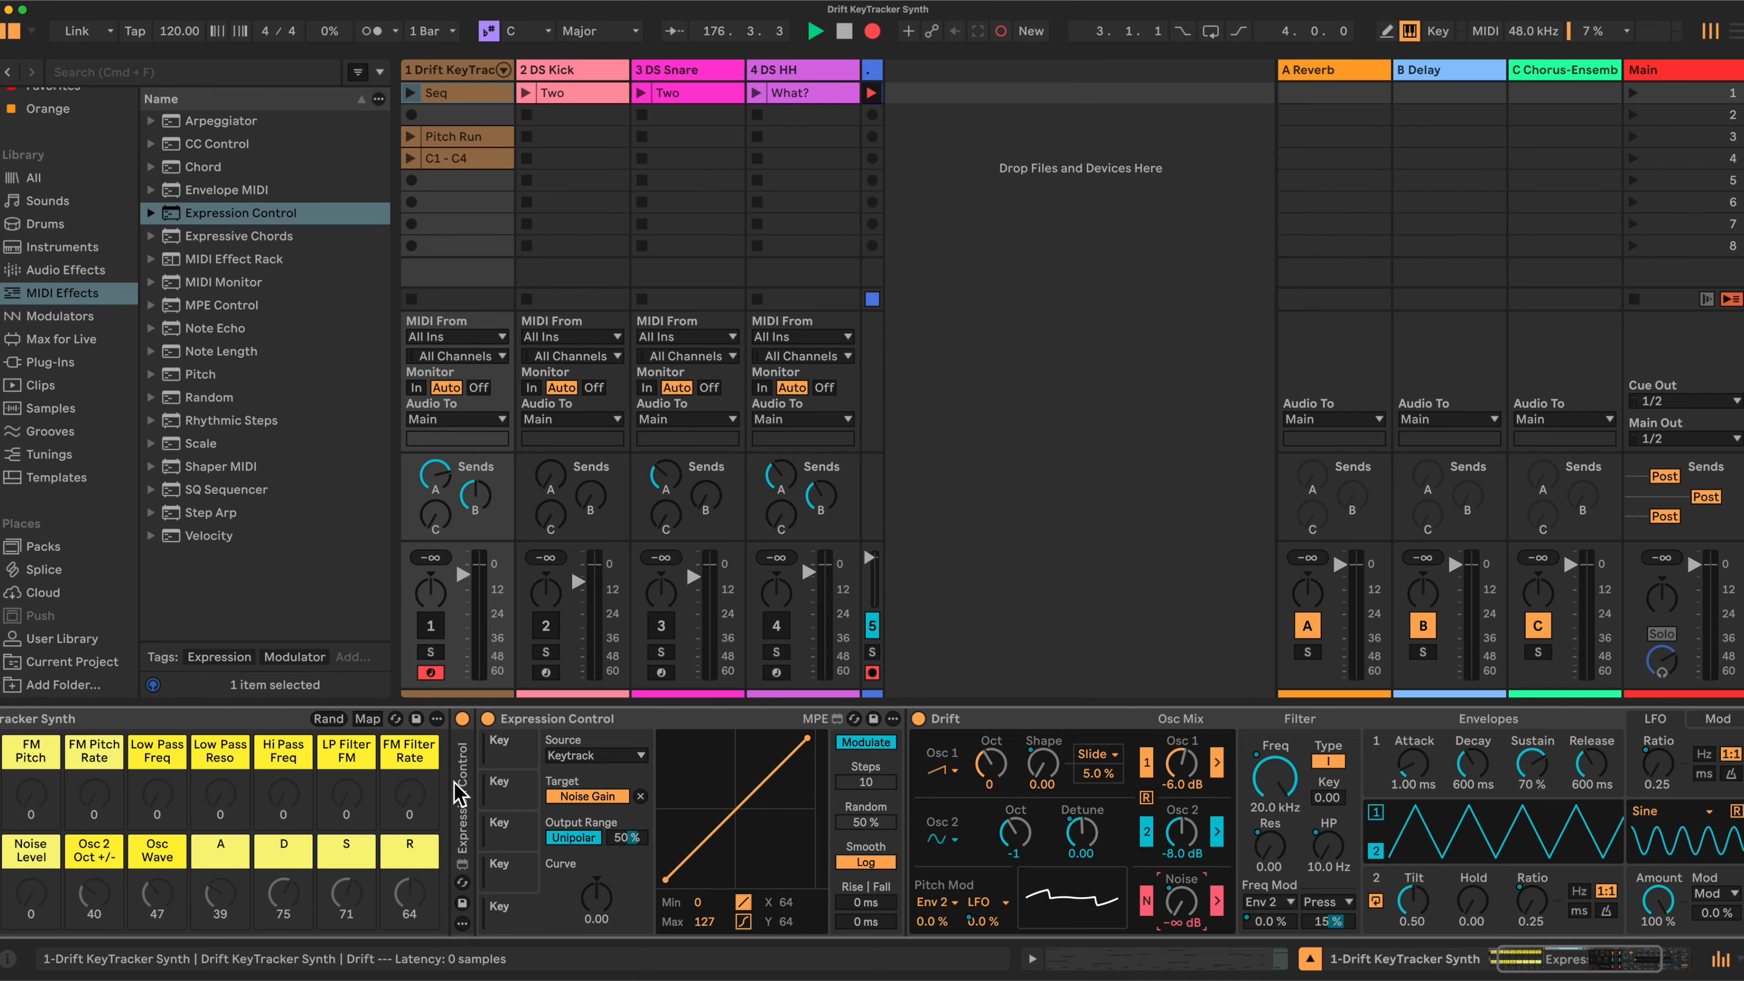
Step: Unfold the first Expression Control and assign its first slot's modulation amount to the Low Pass Freq macro
{"action": "left_click", "coordinate": [462, 793]}
{"action": "key", "text": "super+d"}
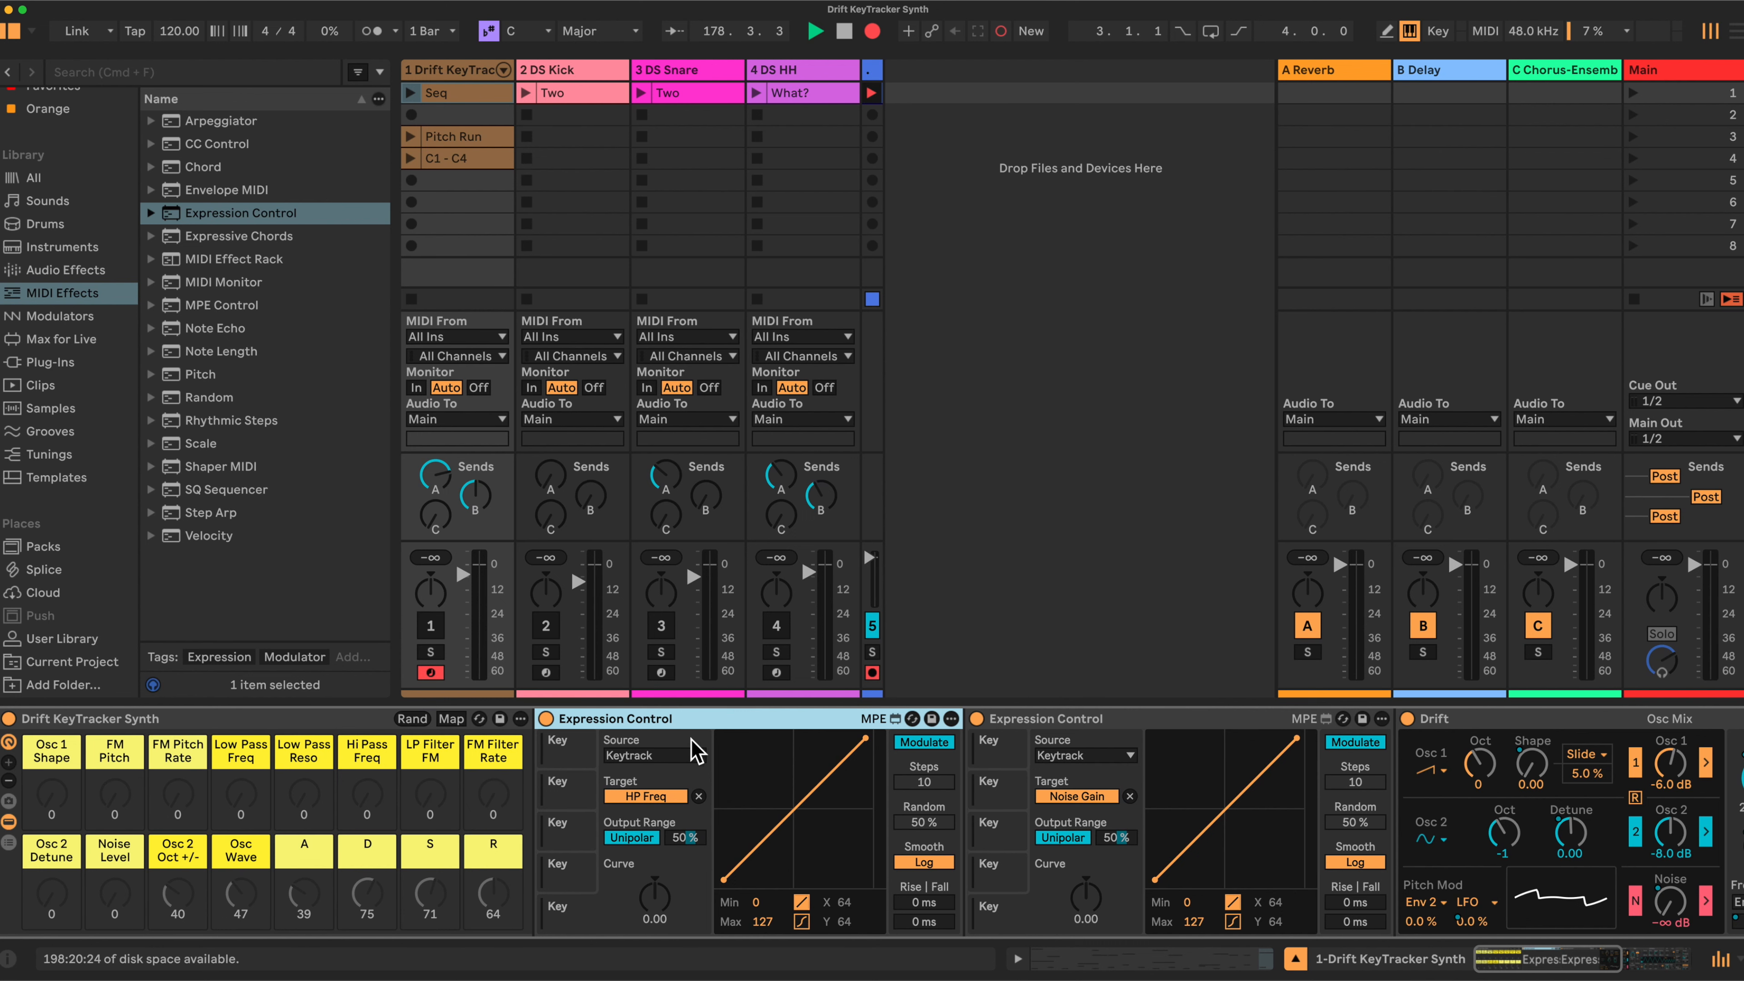
{"action": "left_click", "coordinate": [581, 741]}
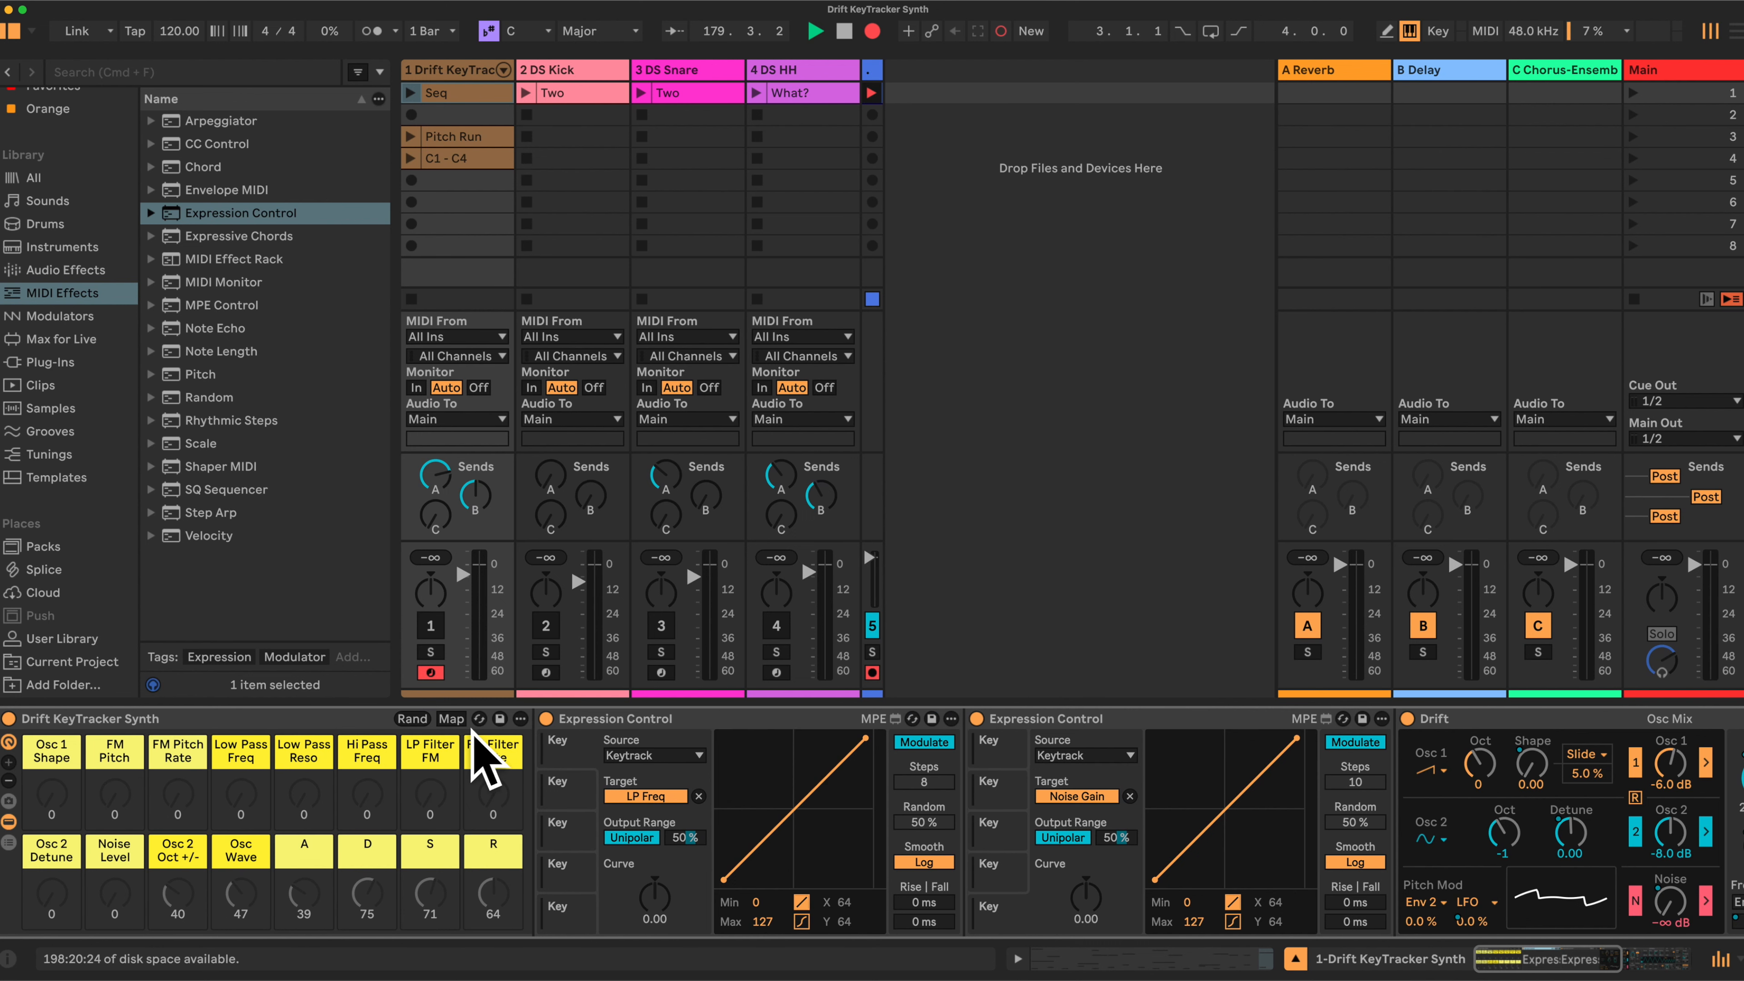
{"action": "left_click", "coordinate": [451, 719]}
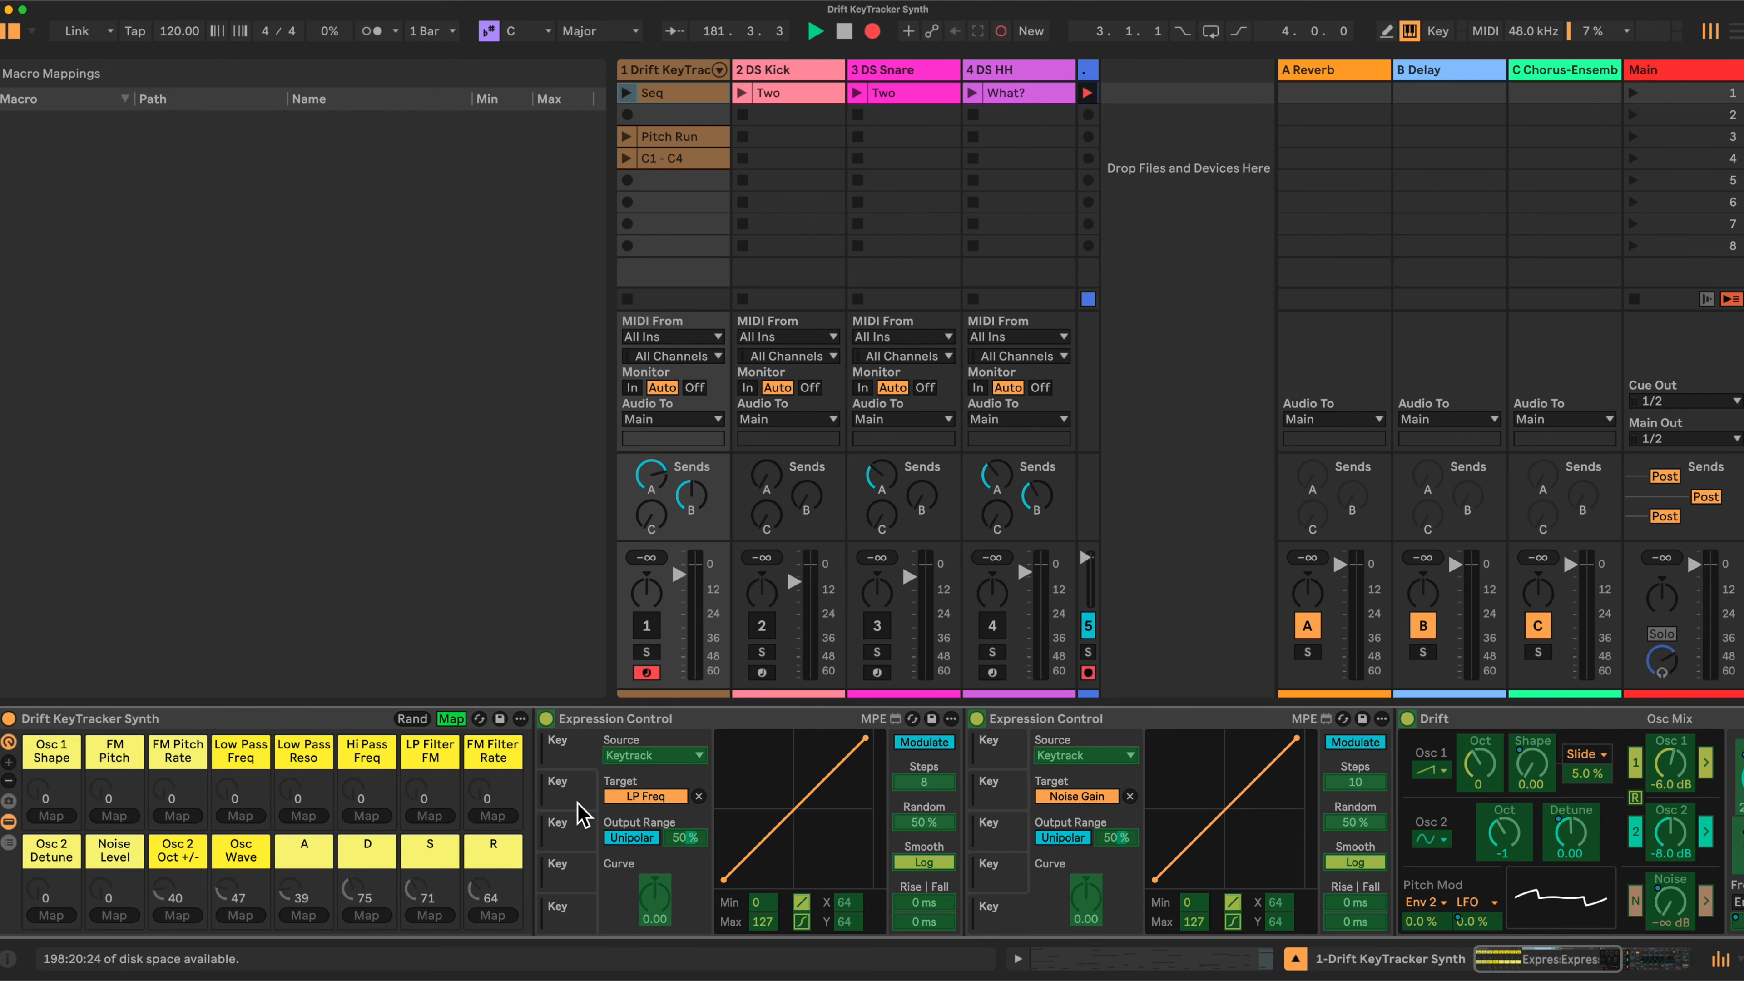
{"action": "left_click", "coordinate": [685, 839]}
{"action": "left_click", "coordinate": [240, 815]}
Step: Assign the modulation amount of the first Expression Control's second slot to the Low Pass Reso macro
{"action": "left_click", "coordinate": [577, 786]}
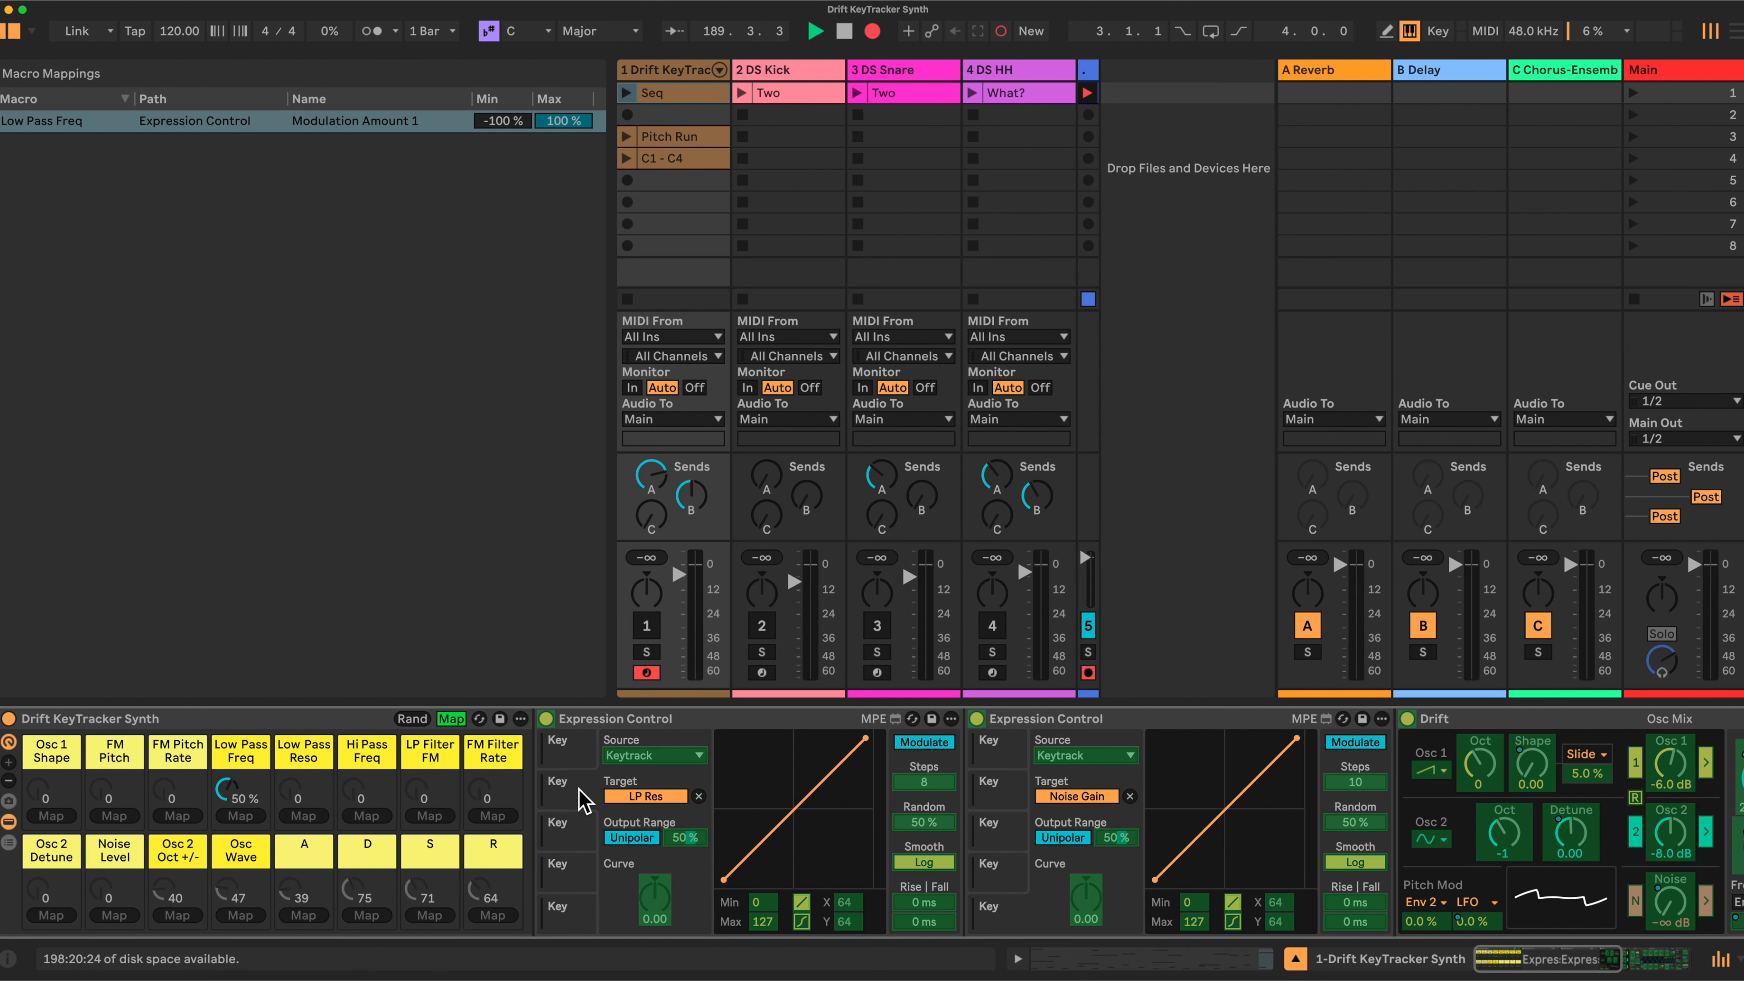
{"action": "left_click", "coordinate": [695, 841]}
{"action": "left_click", "coordinate": [684, 839]}
{"action": "left_click", "coordinate": [308, 817]}
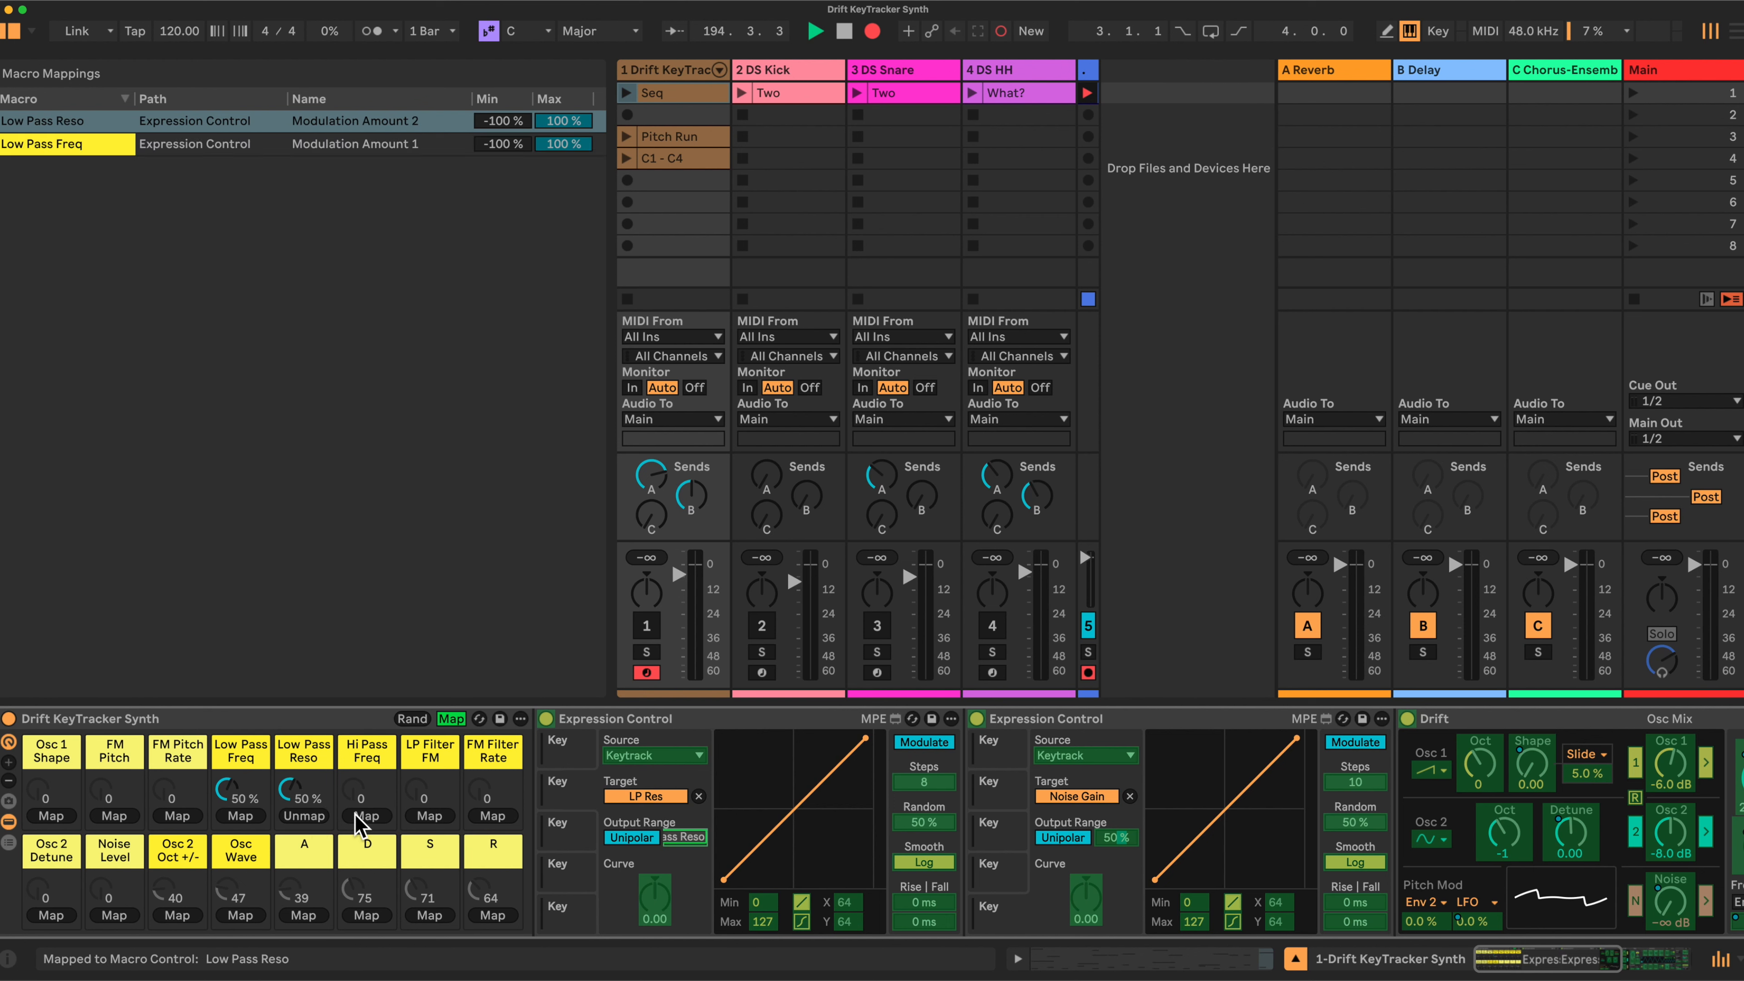
Step: Assign the modulation amount of the first Expression Control's third slot to the Osc 1 Shape macro
{"action": "left_click", "coordinate": [585, 828]}
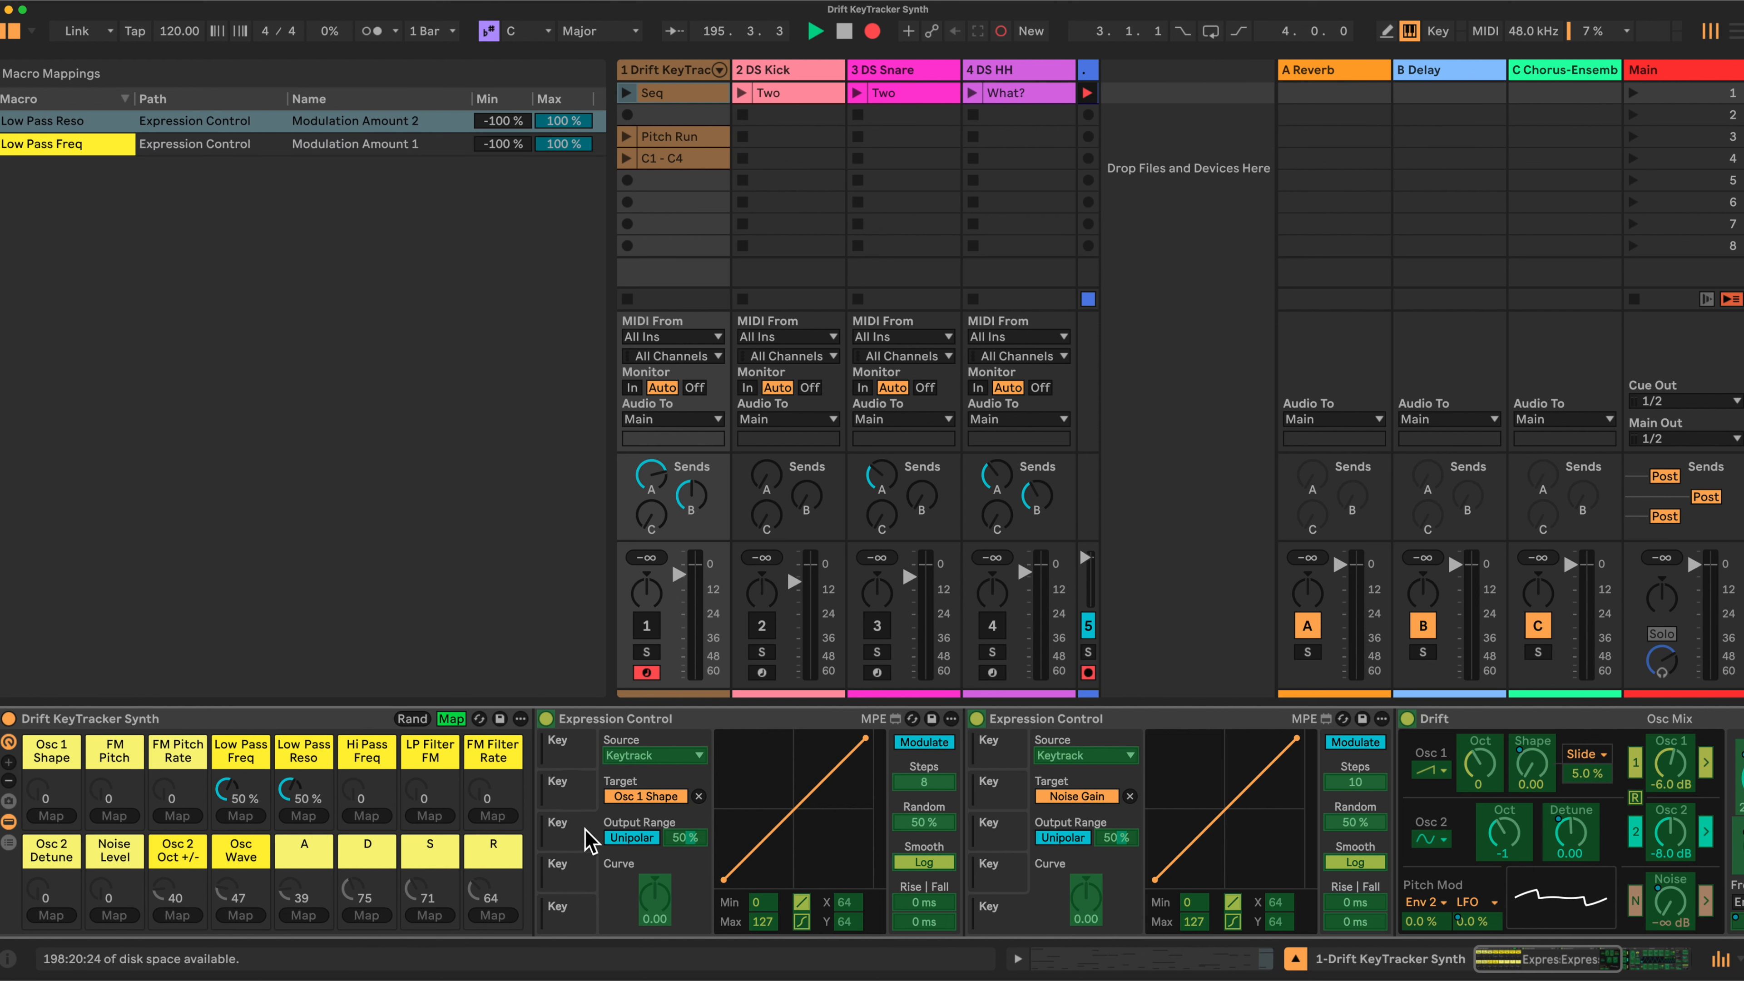
{"action": "left_click", "coordinate": [692, 840]}
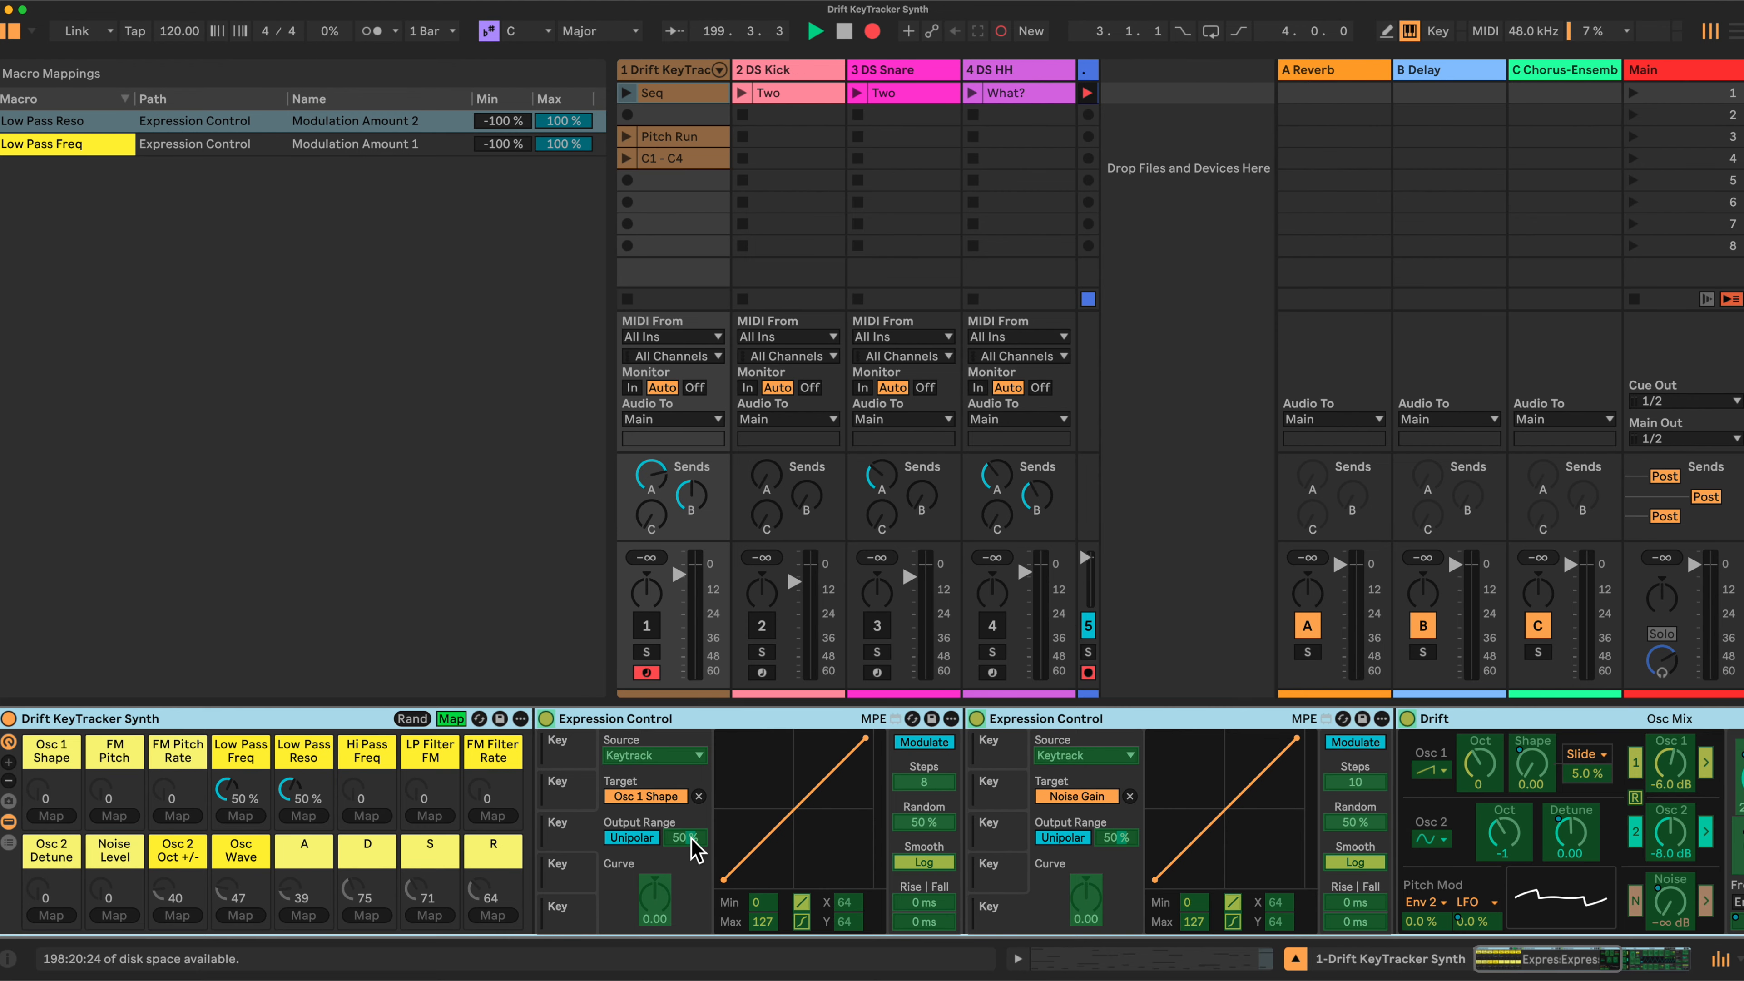
{"action": "left_click", "coordinate": [51, 815]}
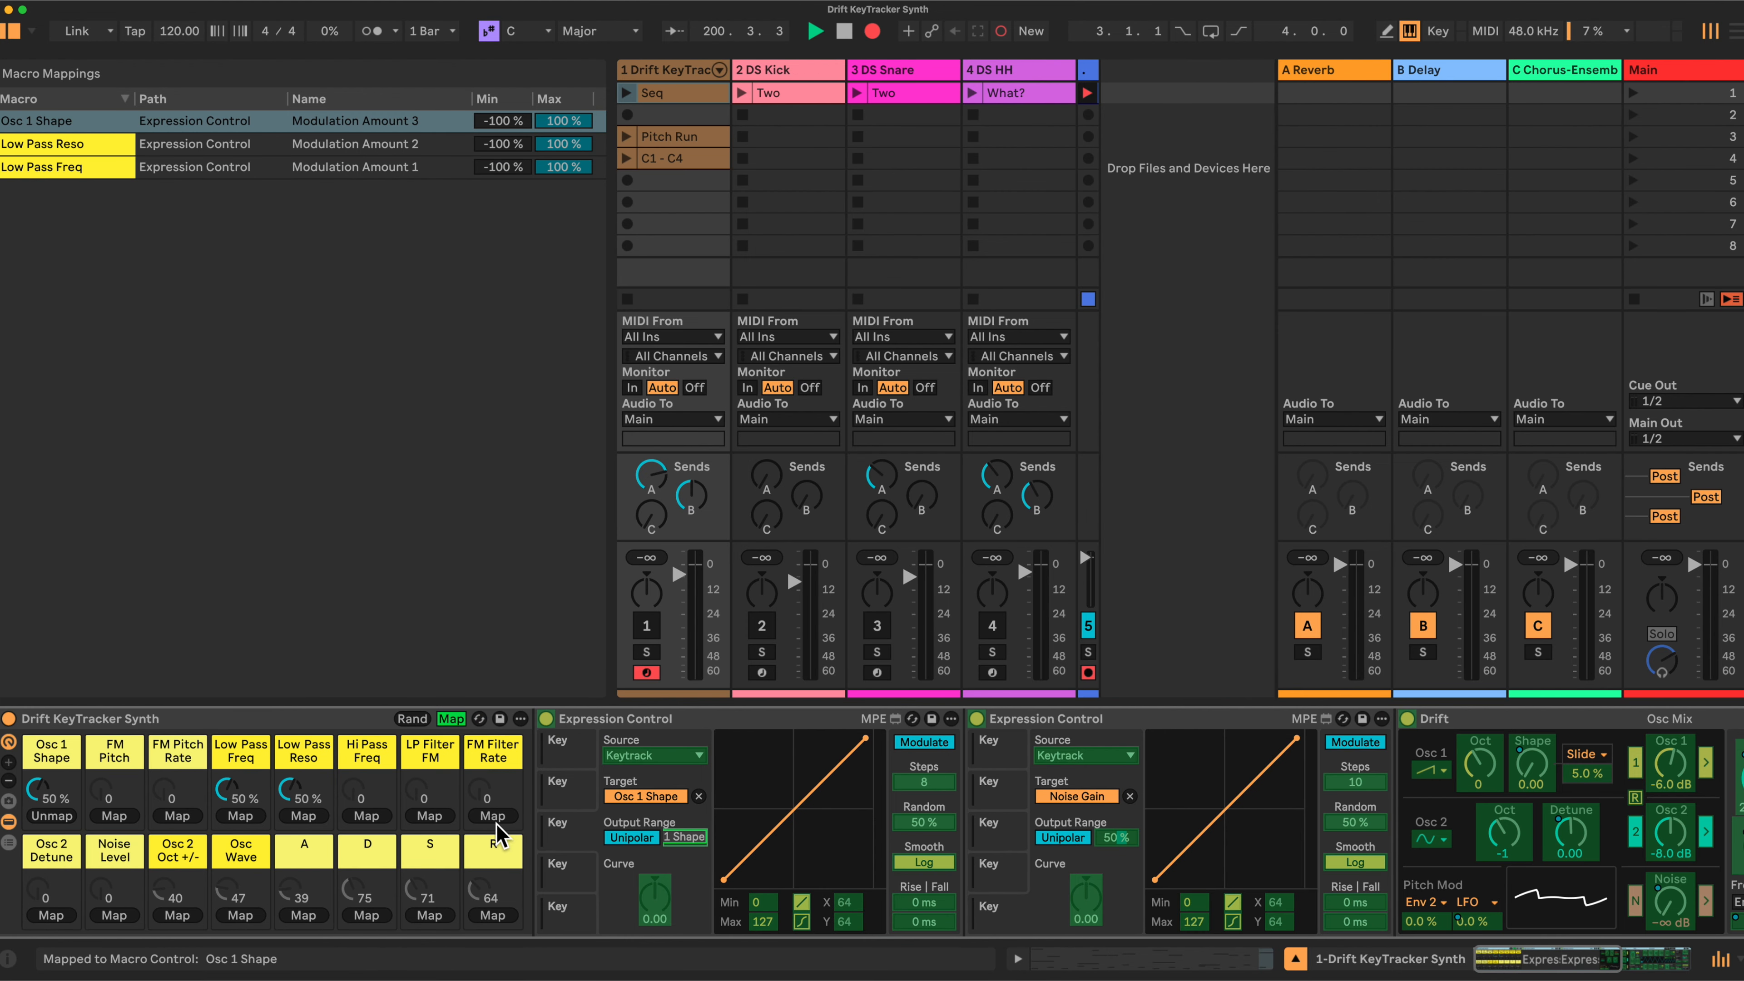
Step: Assign the first Expression Control's fourth slot modulation amount to the FM Pitch macro and its fifth slot amount to Hi Pass Freq
{"action": "left_click", "coordinate": [591, 868]}
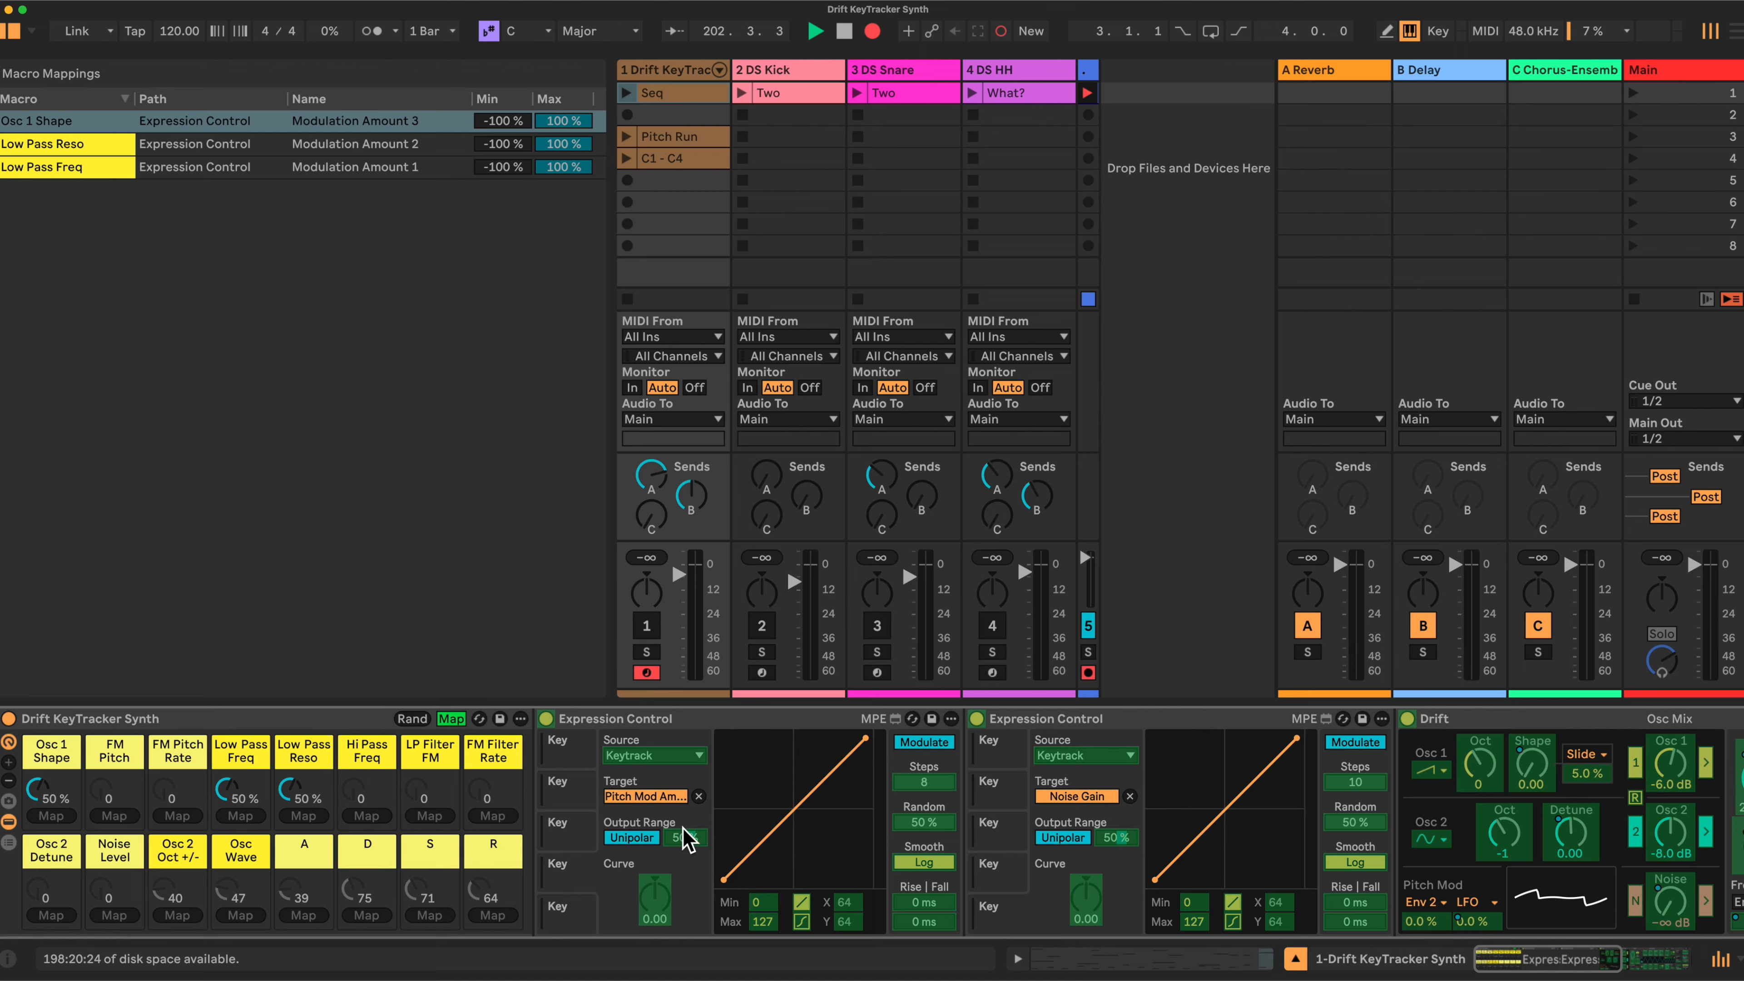
{"action": "left_click", "coordinate": [685, 840]}
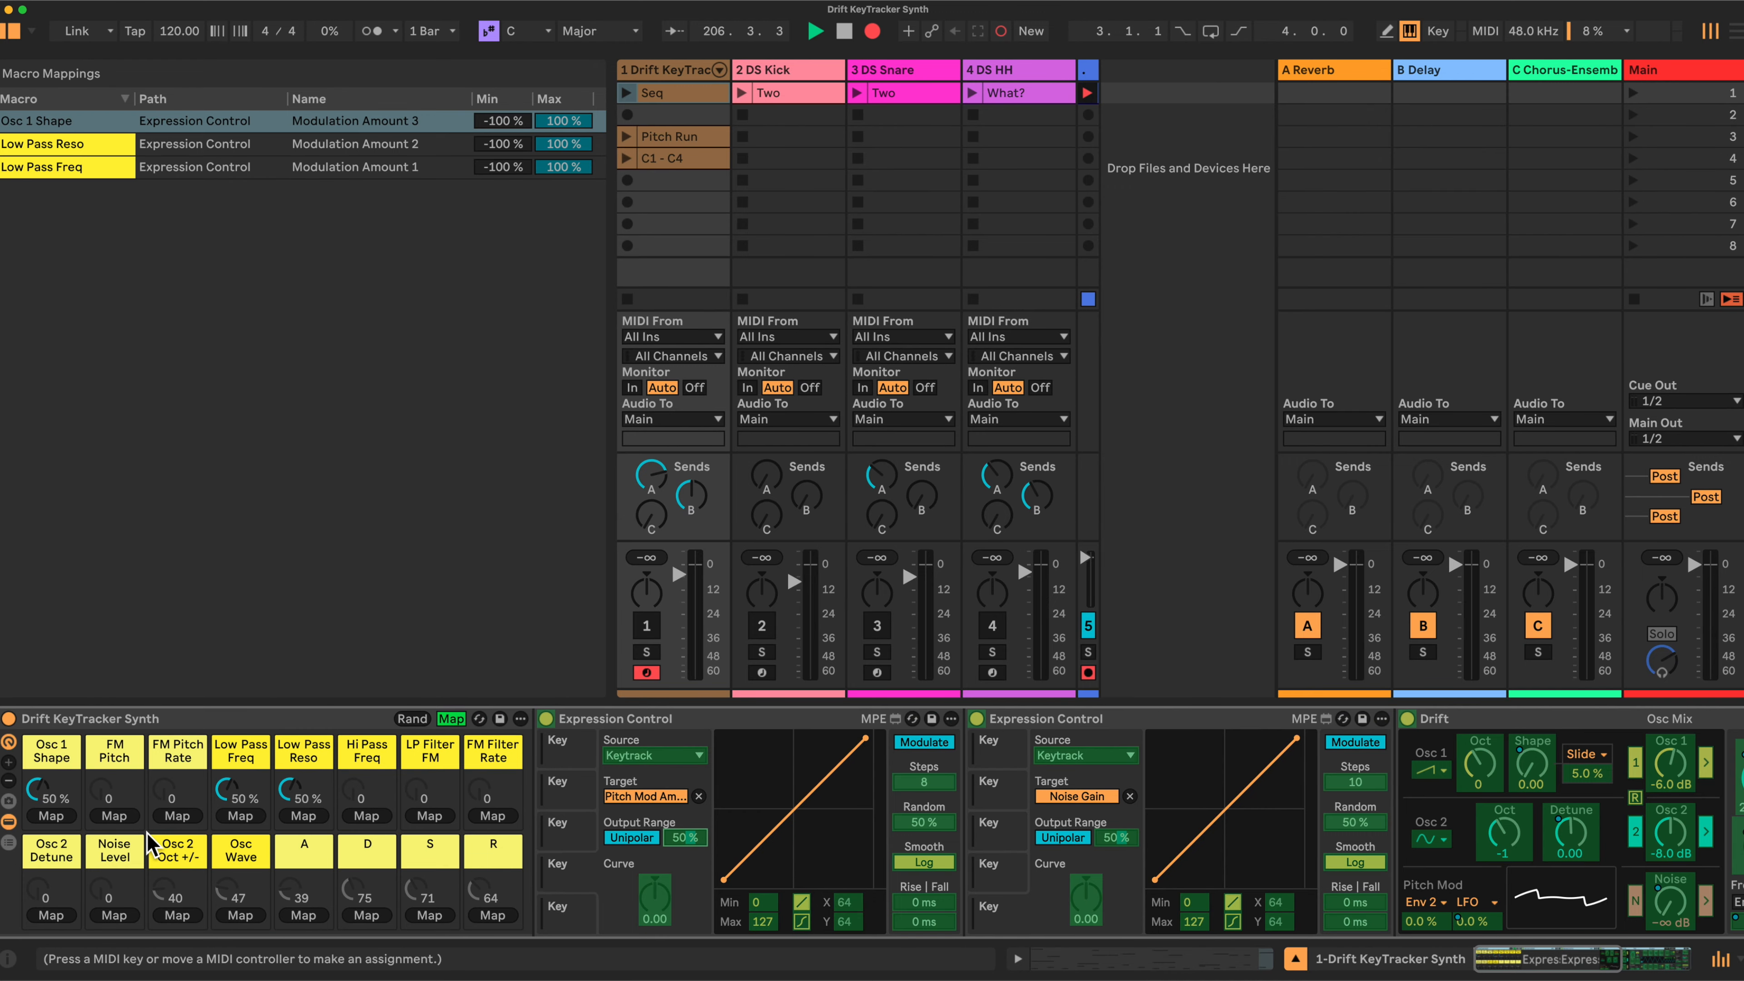
{"action": "left_click", "coordinate": [122, 816]}
{"action": "left_click", "coordinate": [582, 901]}
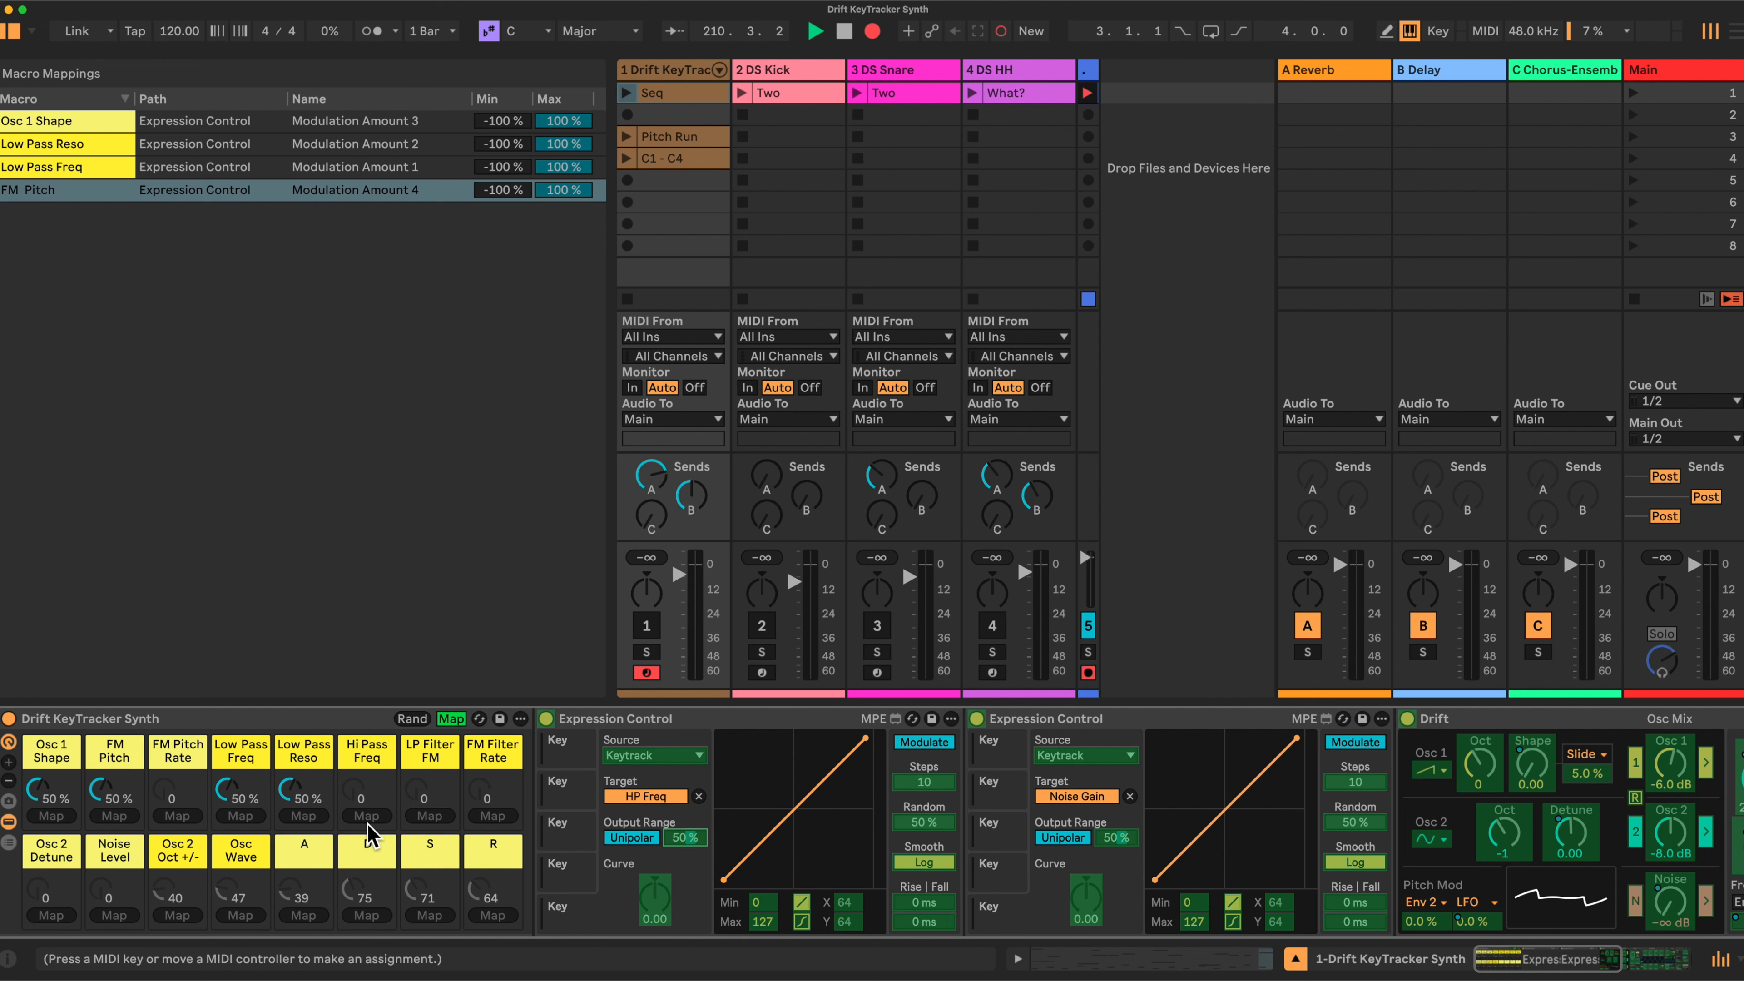
{"action": "left_click", "coordinate": [685, 838]}
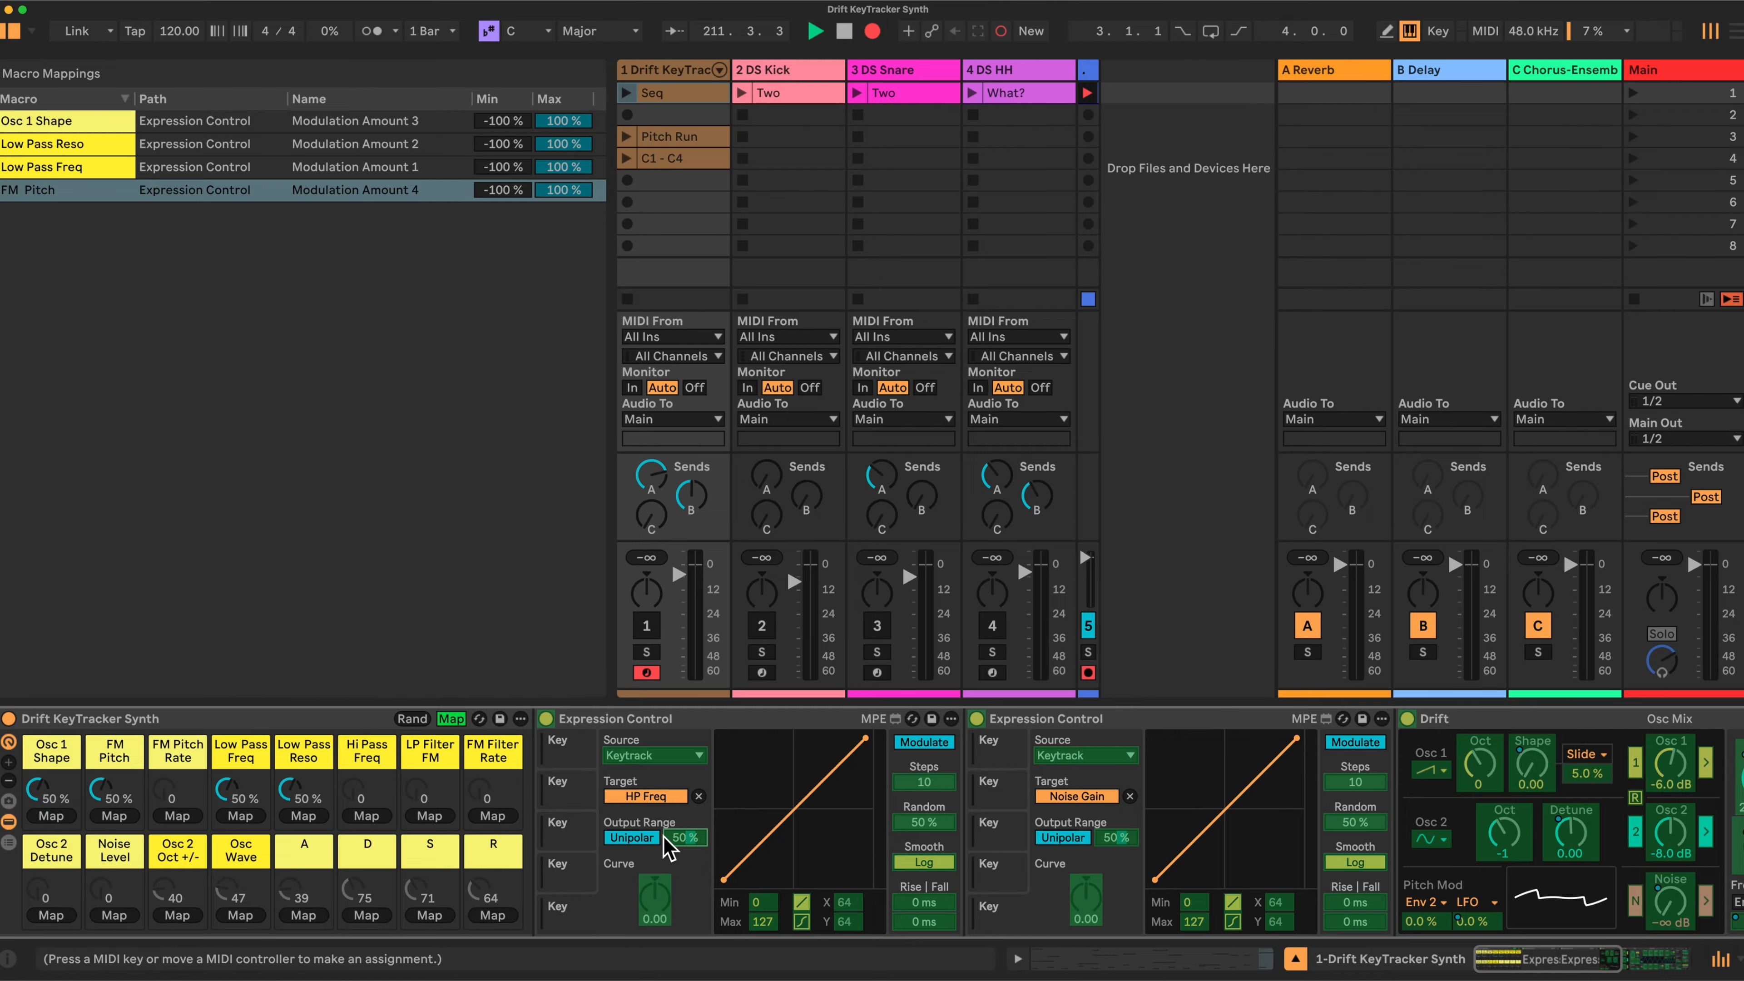
{"action": "left_click", "coordinate": [373, 816]}
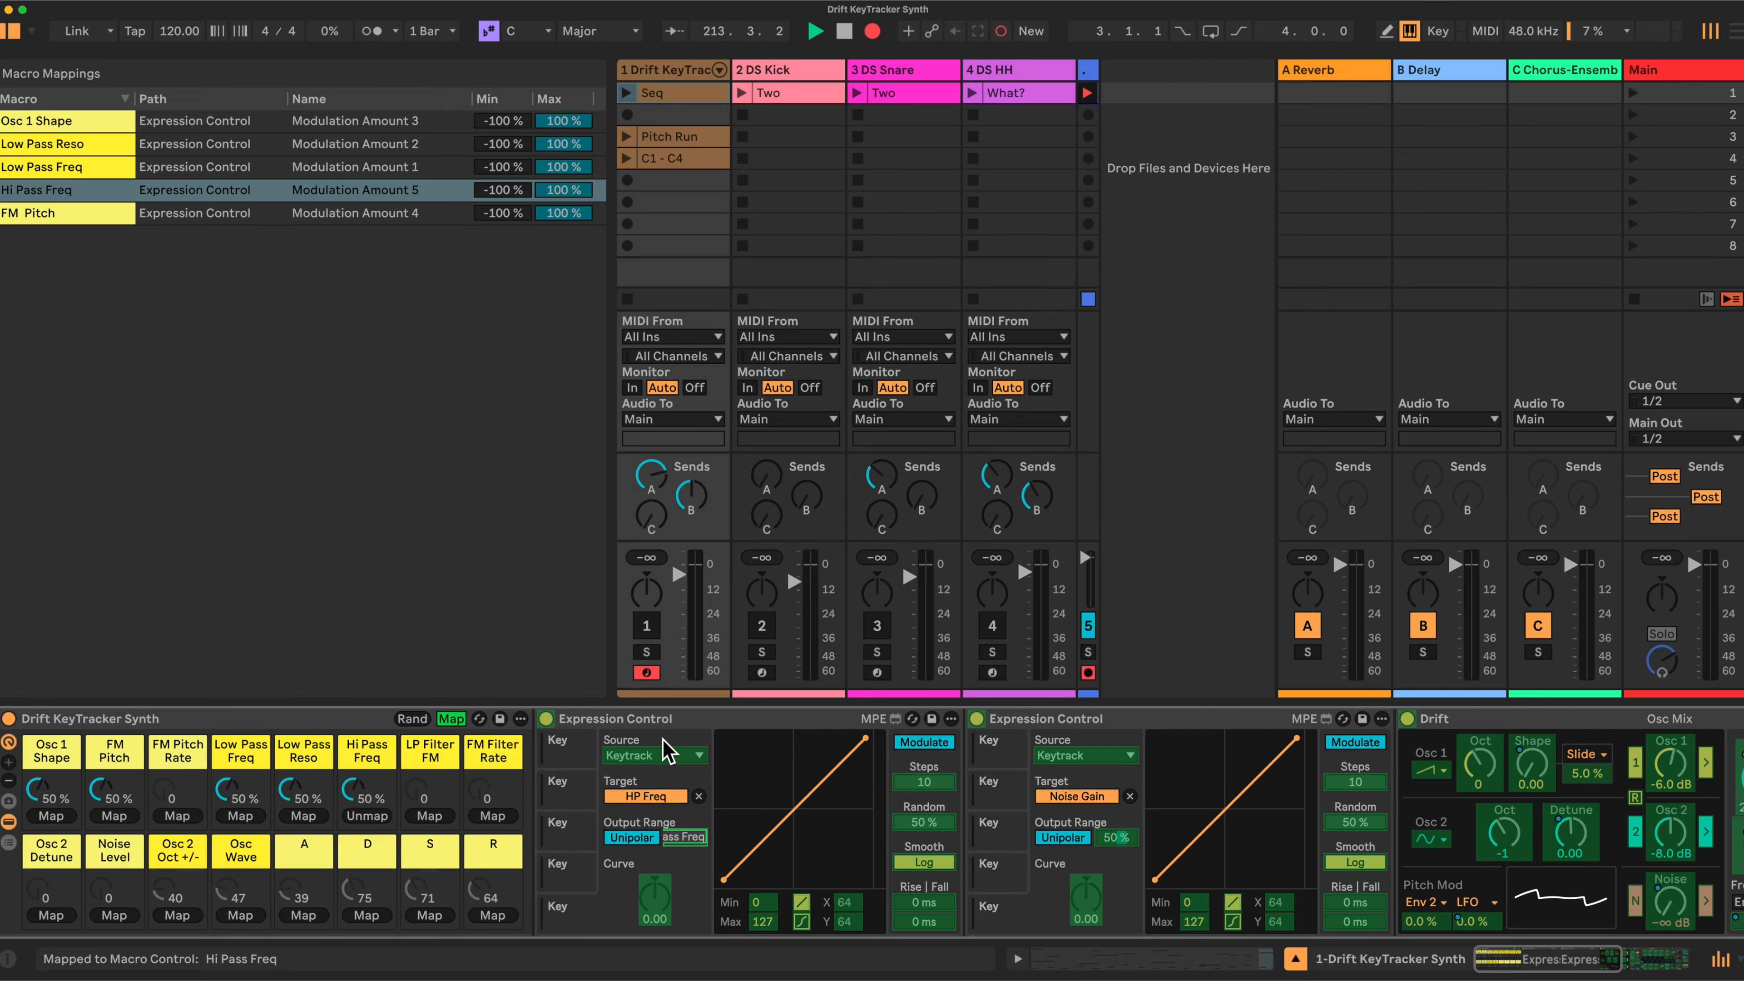
Step: Fold the first Expression Control and assign the second one's first slot modulation amount to the FM Pitch Rate macro
{"action": "double_click", "coordinate": [690, 722]}
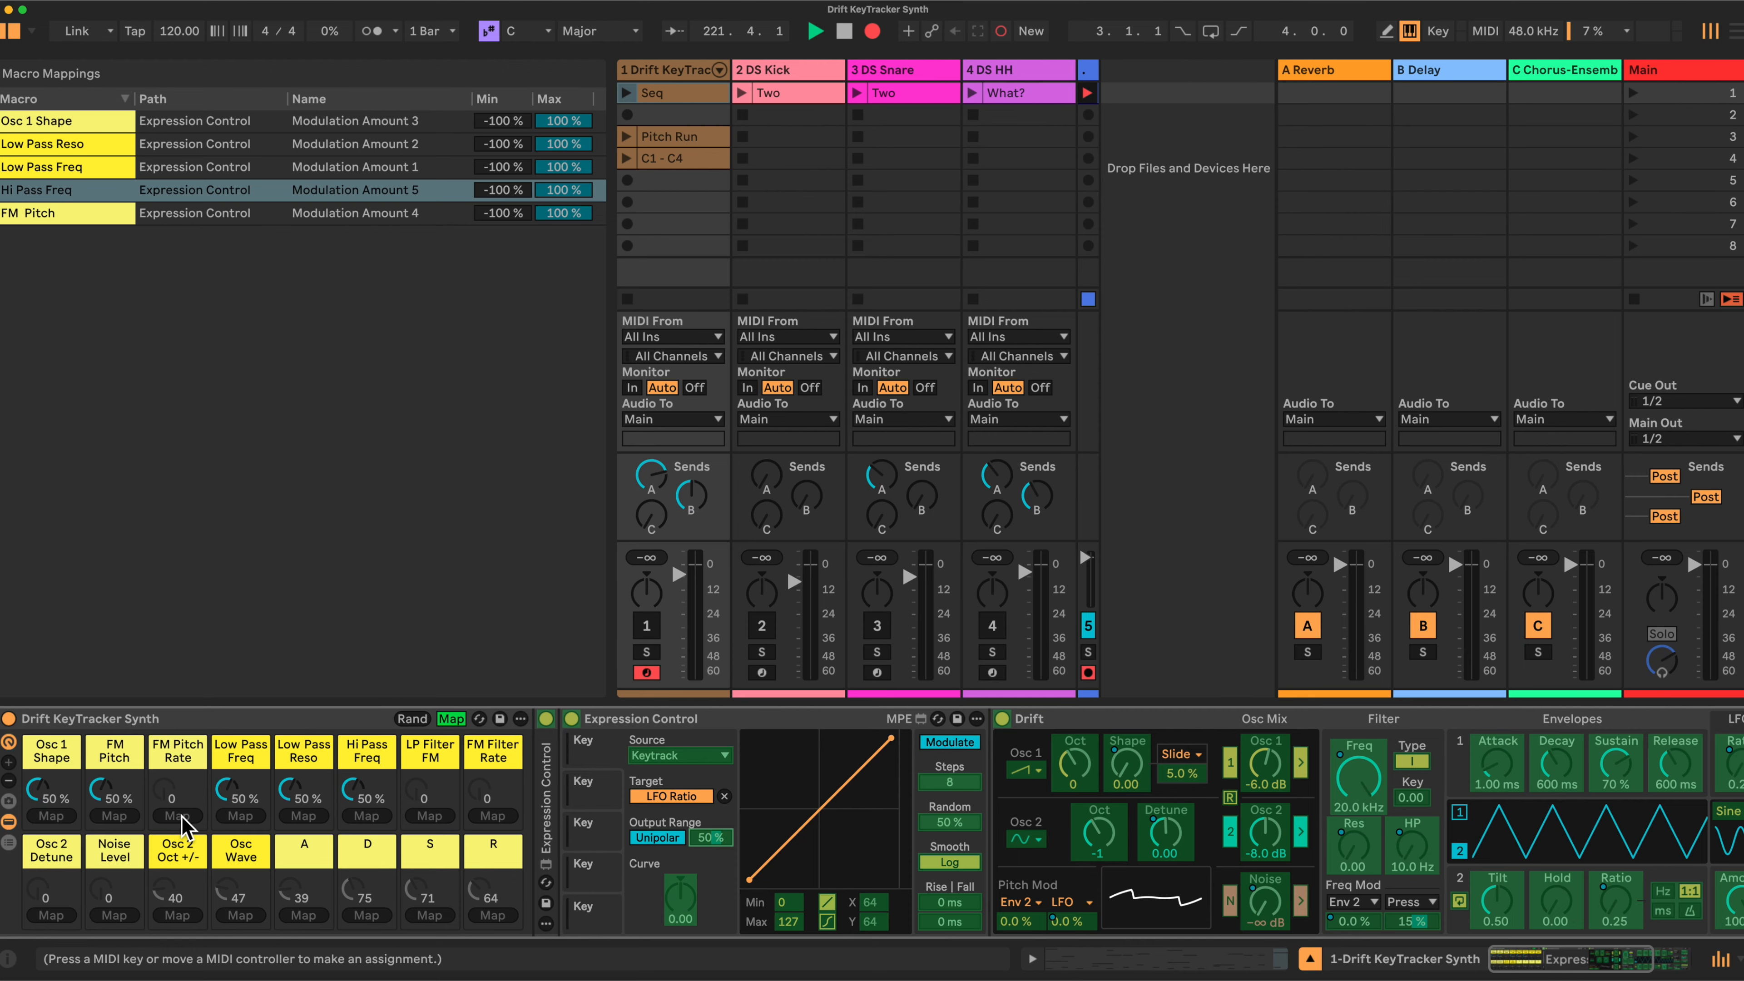
{"action": "left_click", "coordinate": [284, 721]}
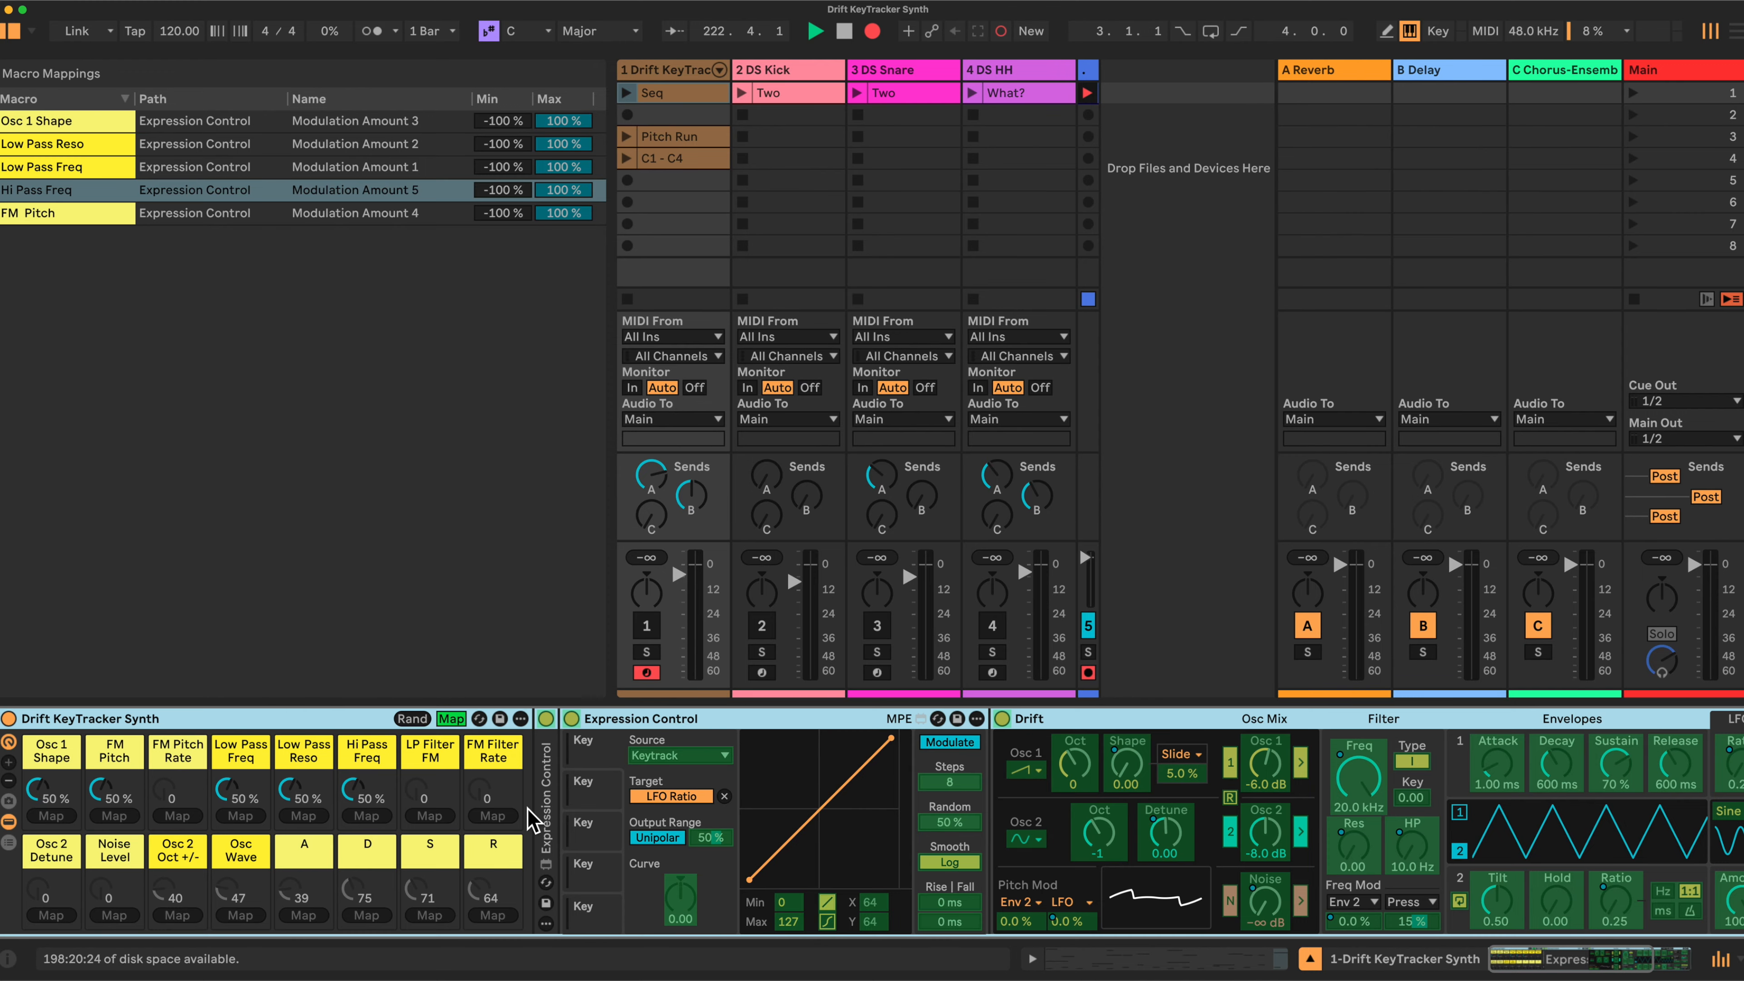
{"action": "left_click", "coordinate": [712, 837]}
{"action": "left_click", "coordinate": [179, 816]}
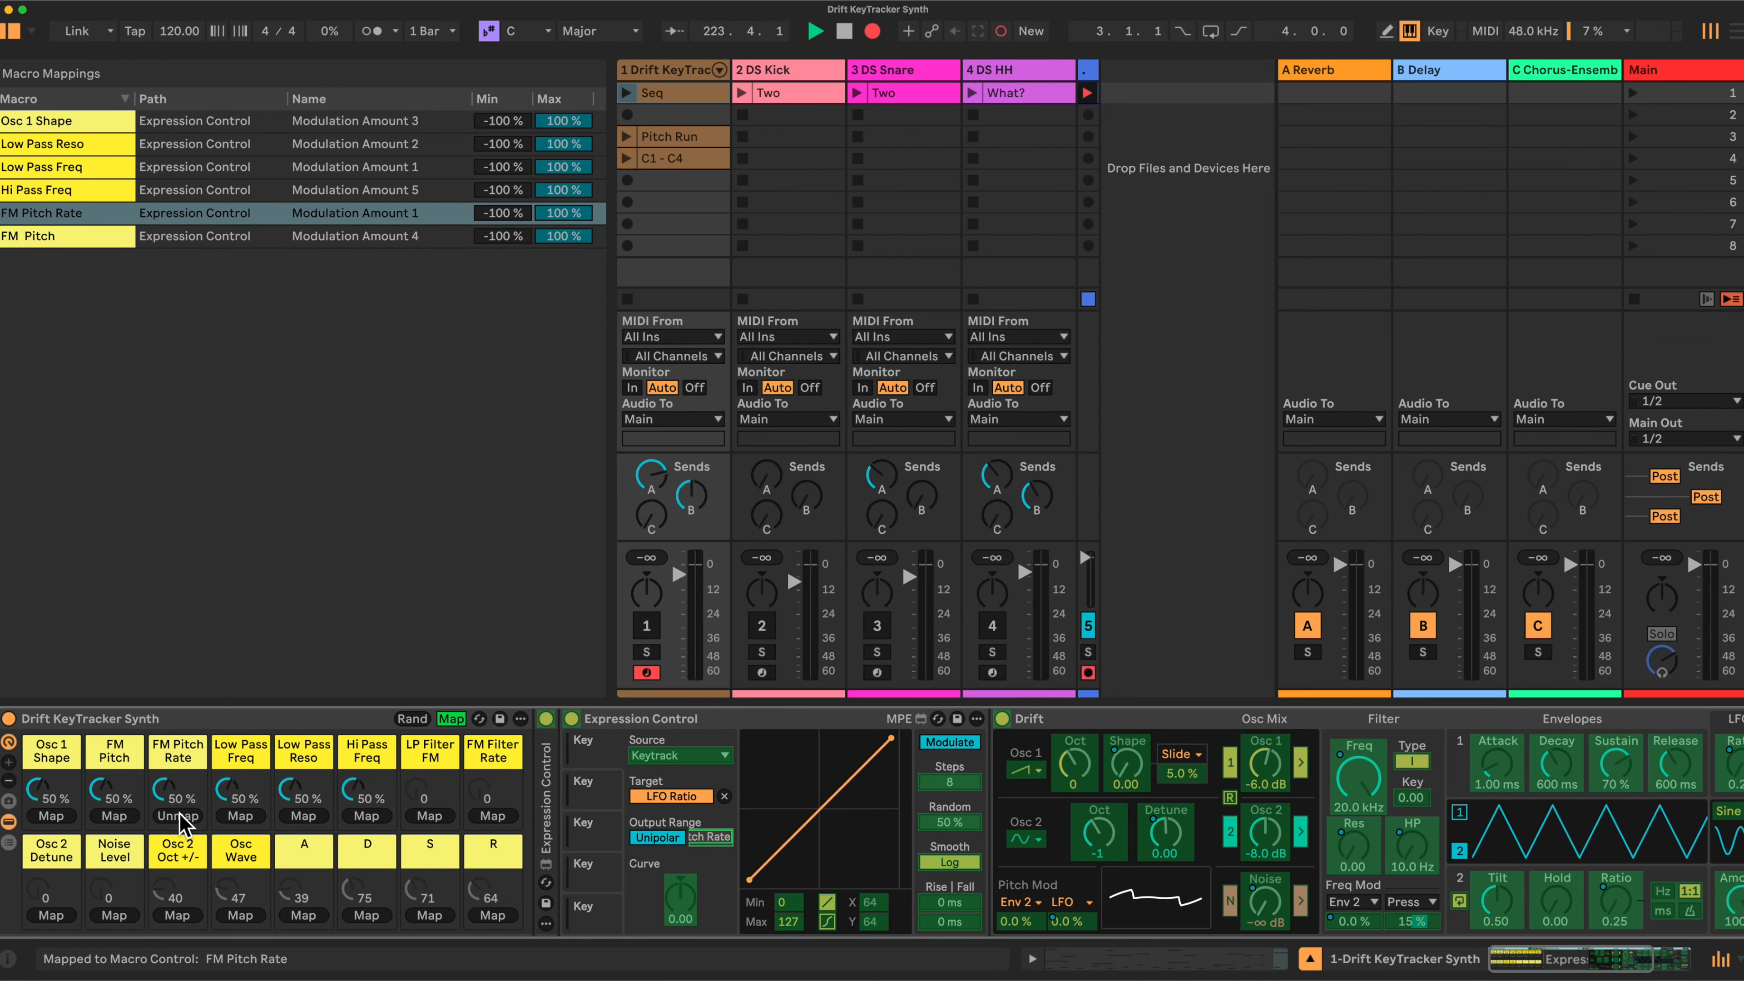
Step: Assign the second Expression Control's second slot modulation amount to the LP Filter FM macro and its third slot amount to FM Filter Rate
{"action": "left_click", "coordinate": [608, 799]}
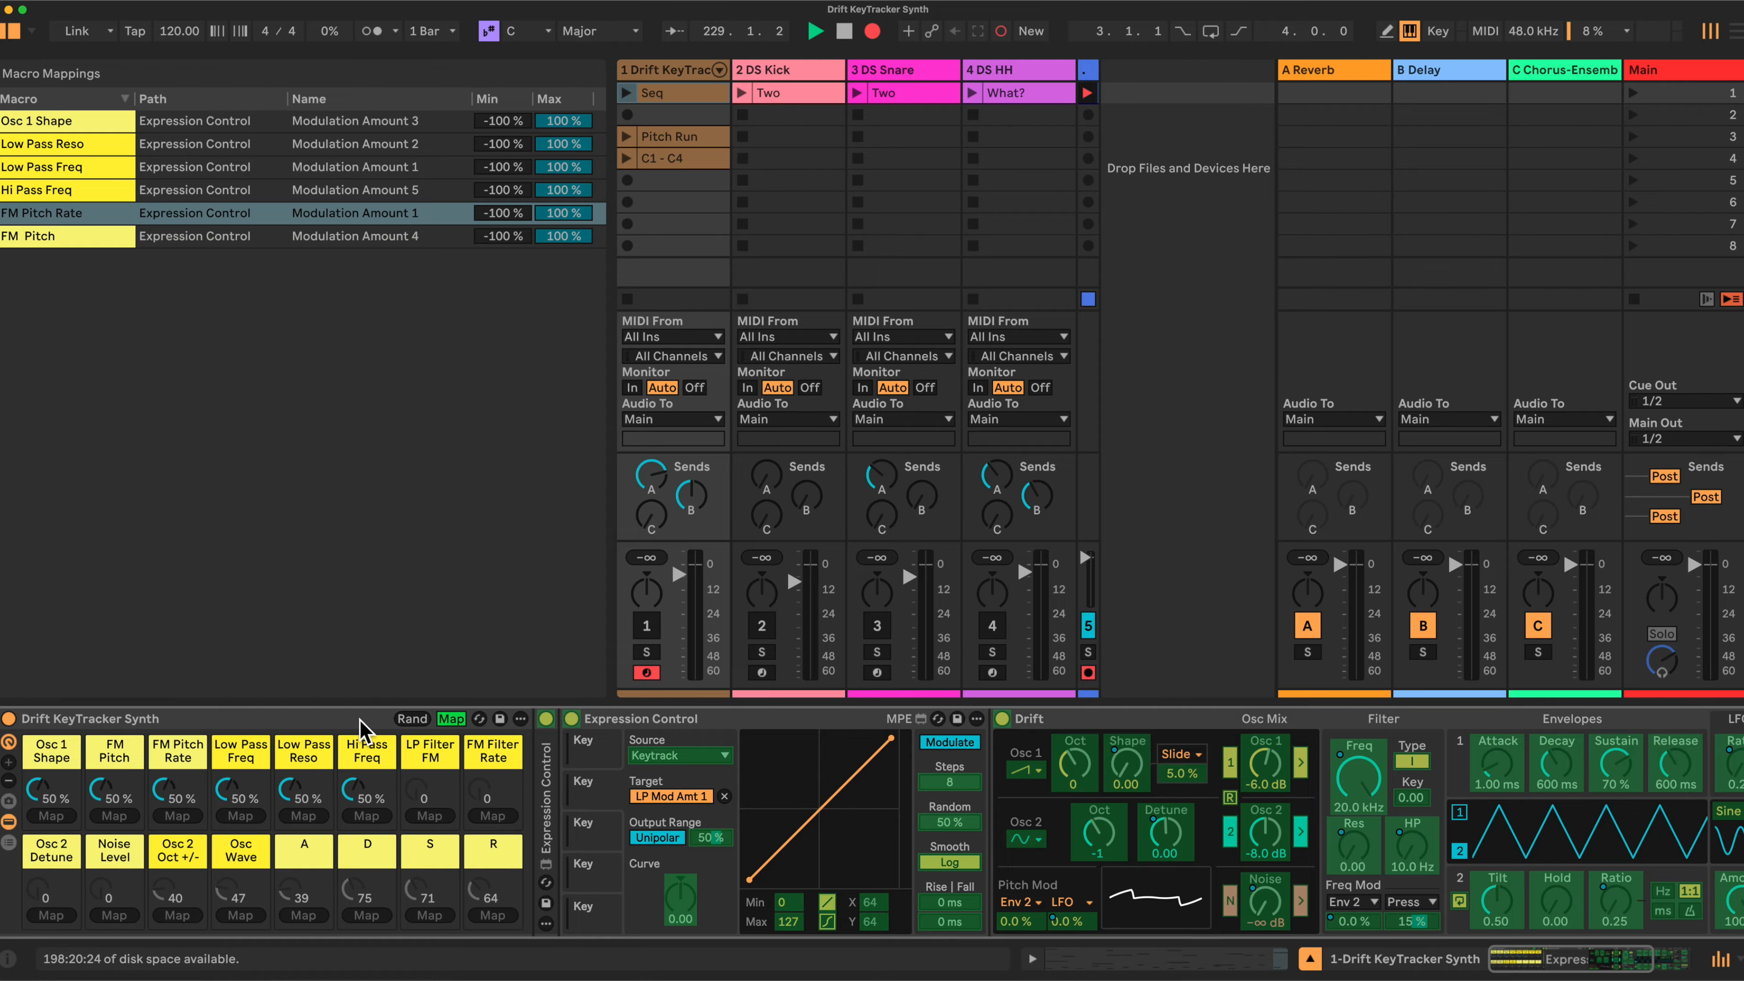
{"action": "left_click", "coordinate": [438, 816]}
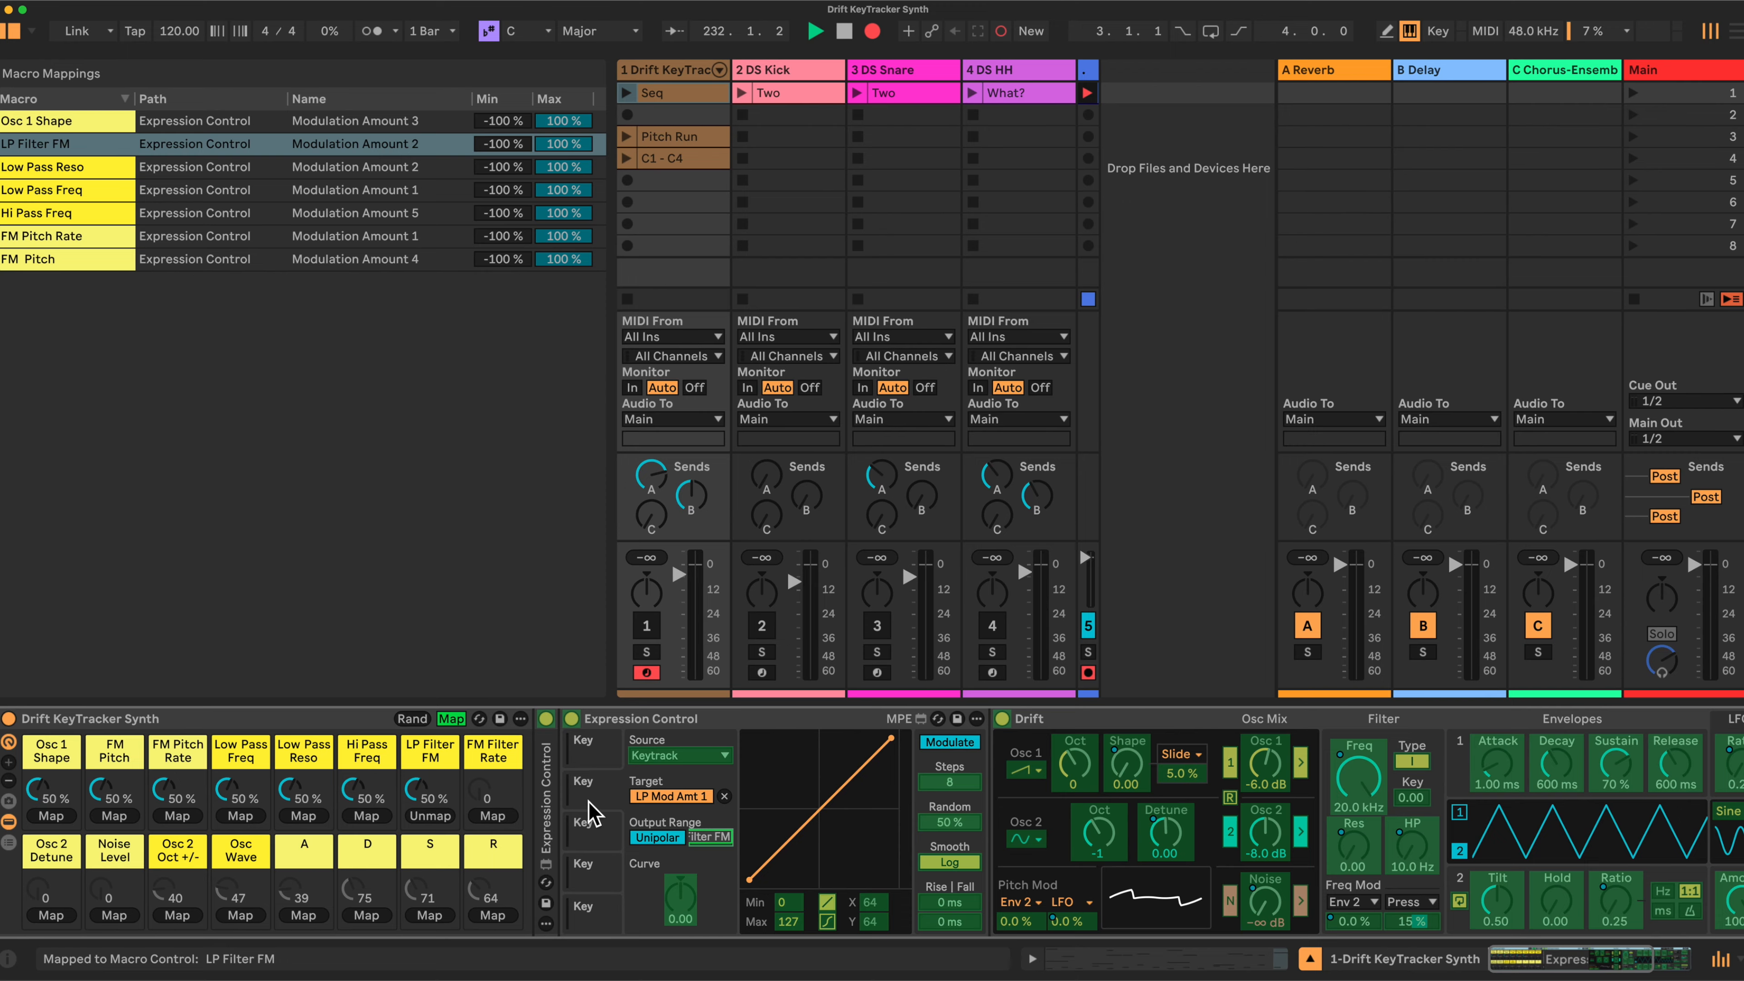
{"action": "left_click", "coordinate": [618, 840]}
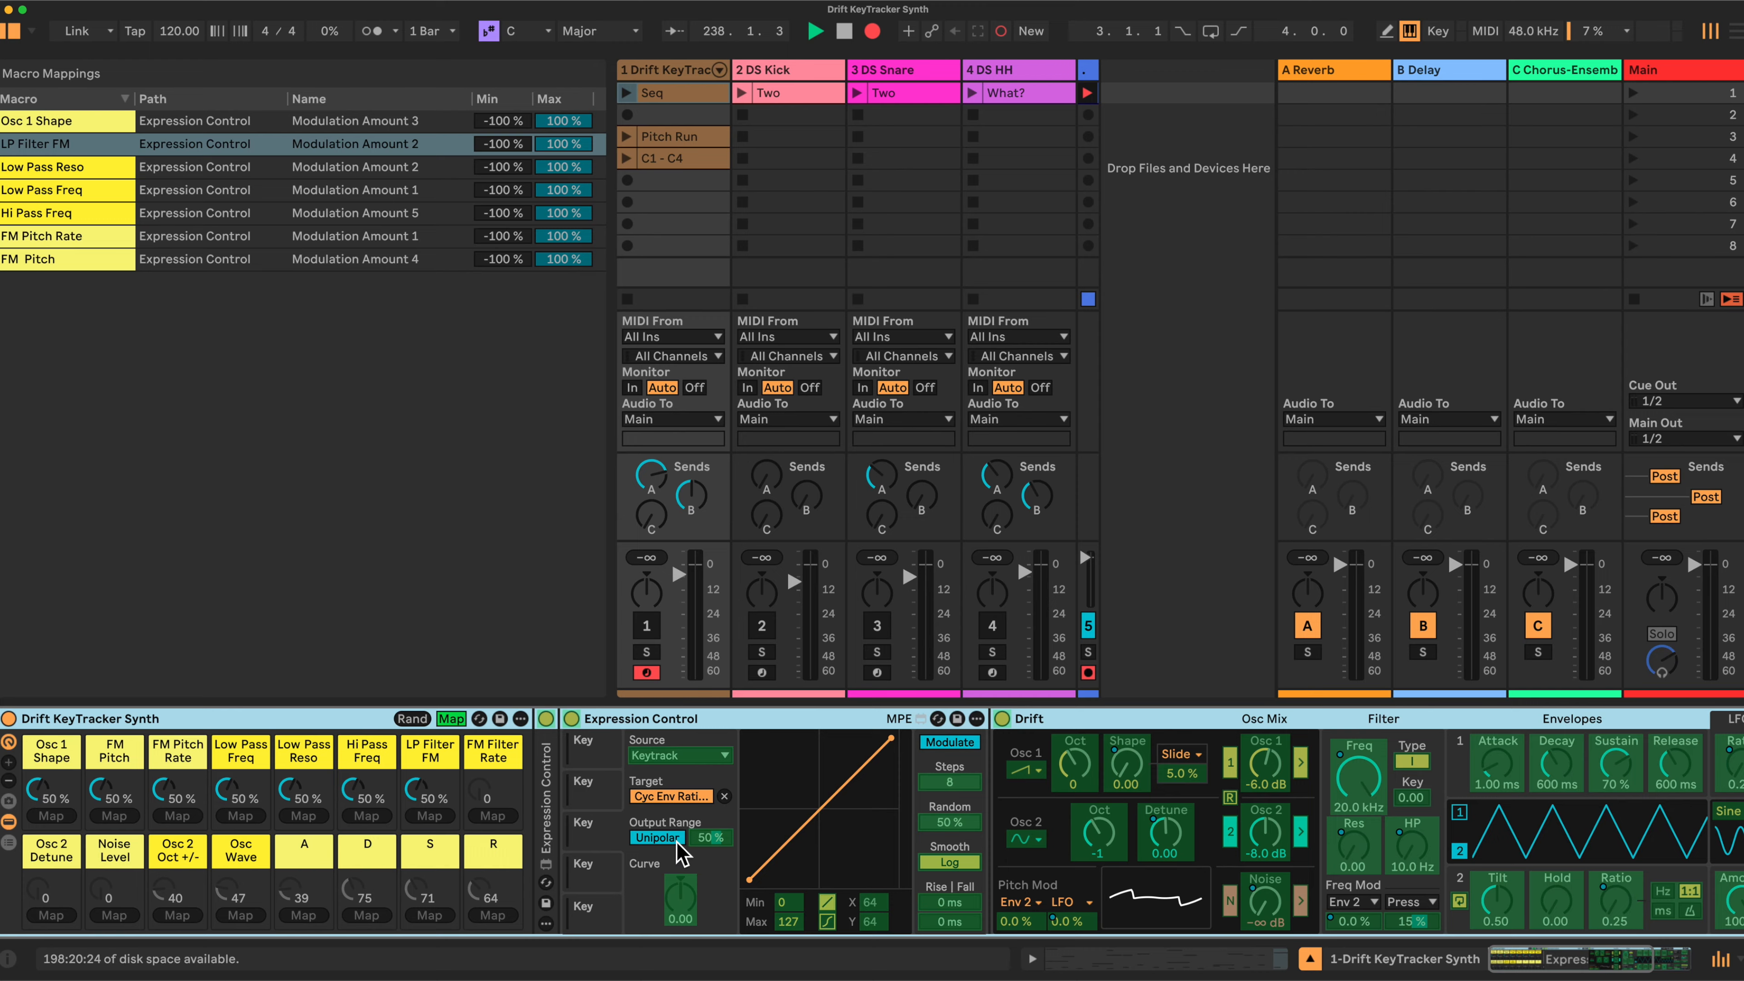
{"action": "left_click", "coordinate": [485, 816]}
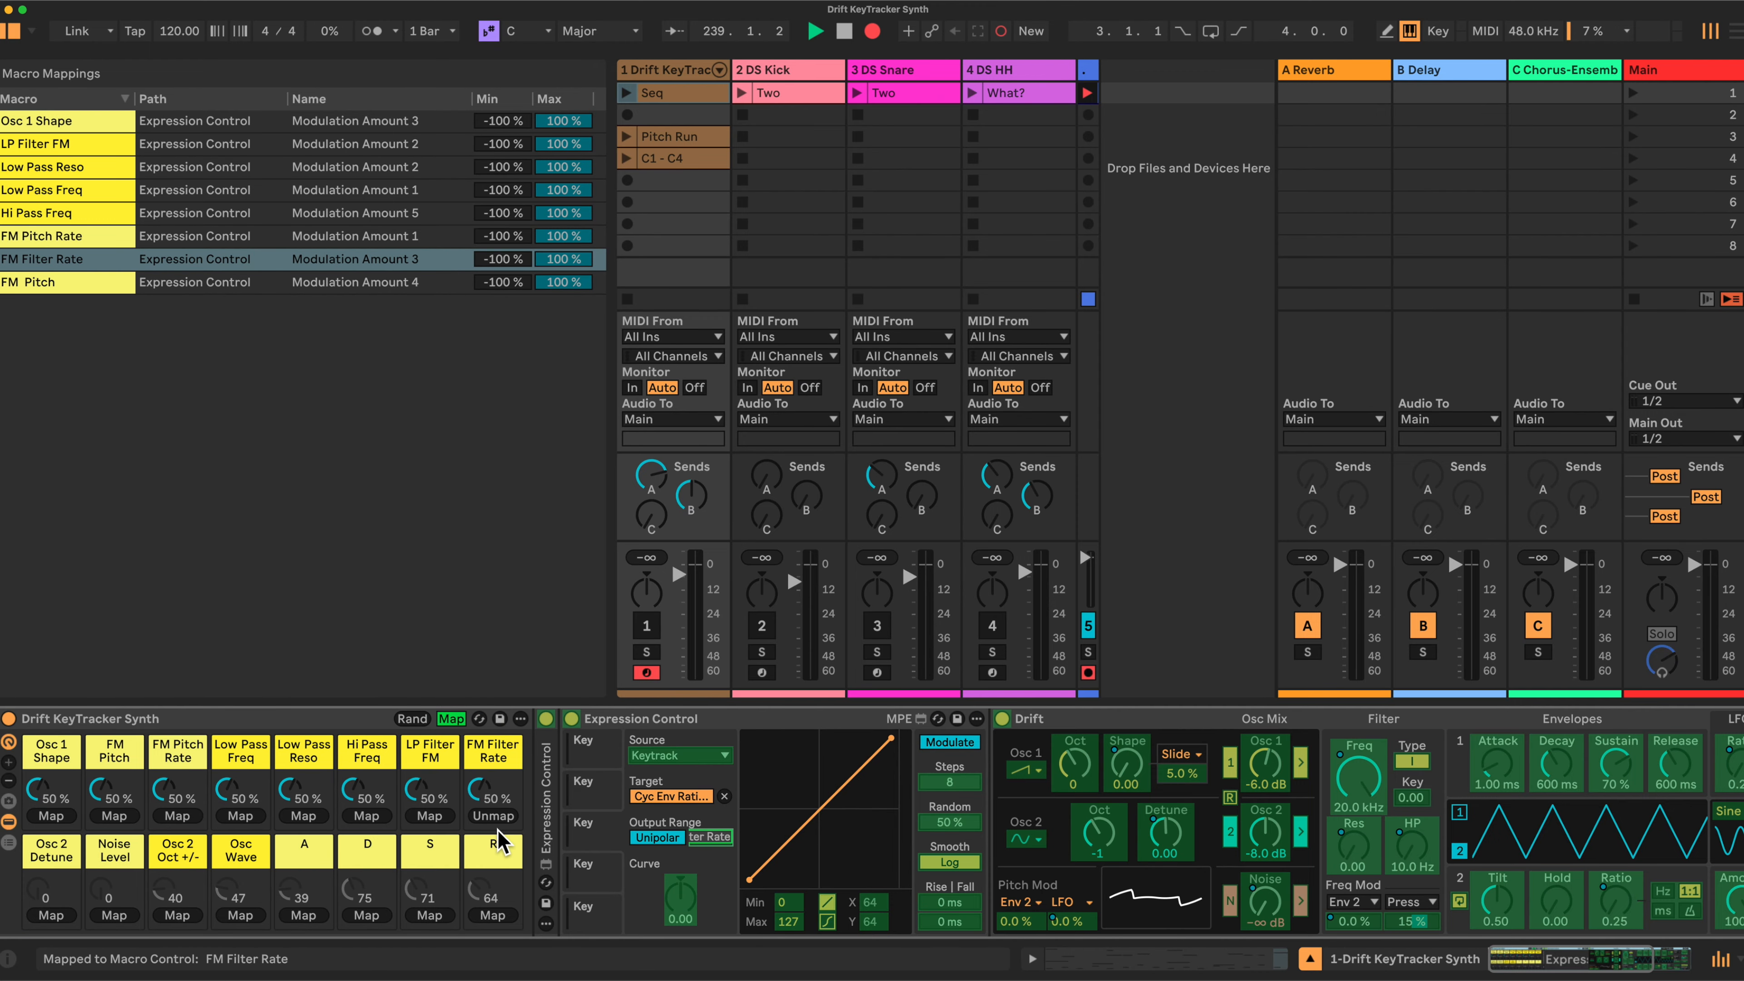
Step: Assign the second Expression Control's fourth slot modulation amount to the Osc 2 Detune macro and its fifth slot amount to Noise Level
{"action": "left_click", "coordinate": [600, 865]}
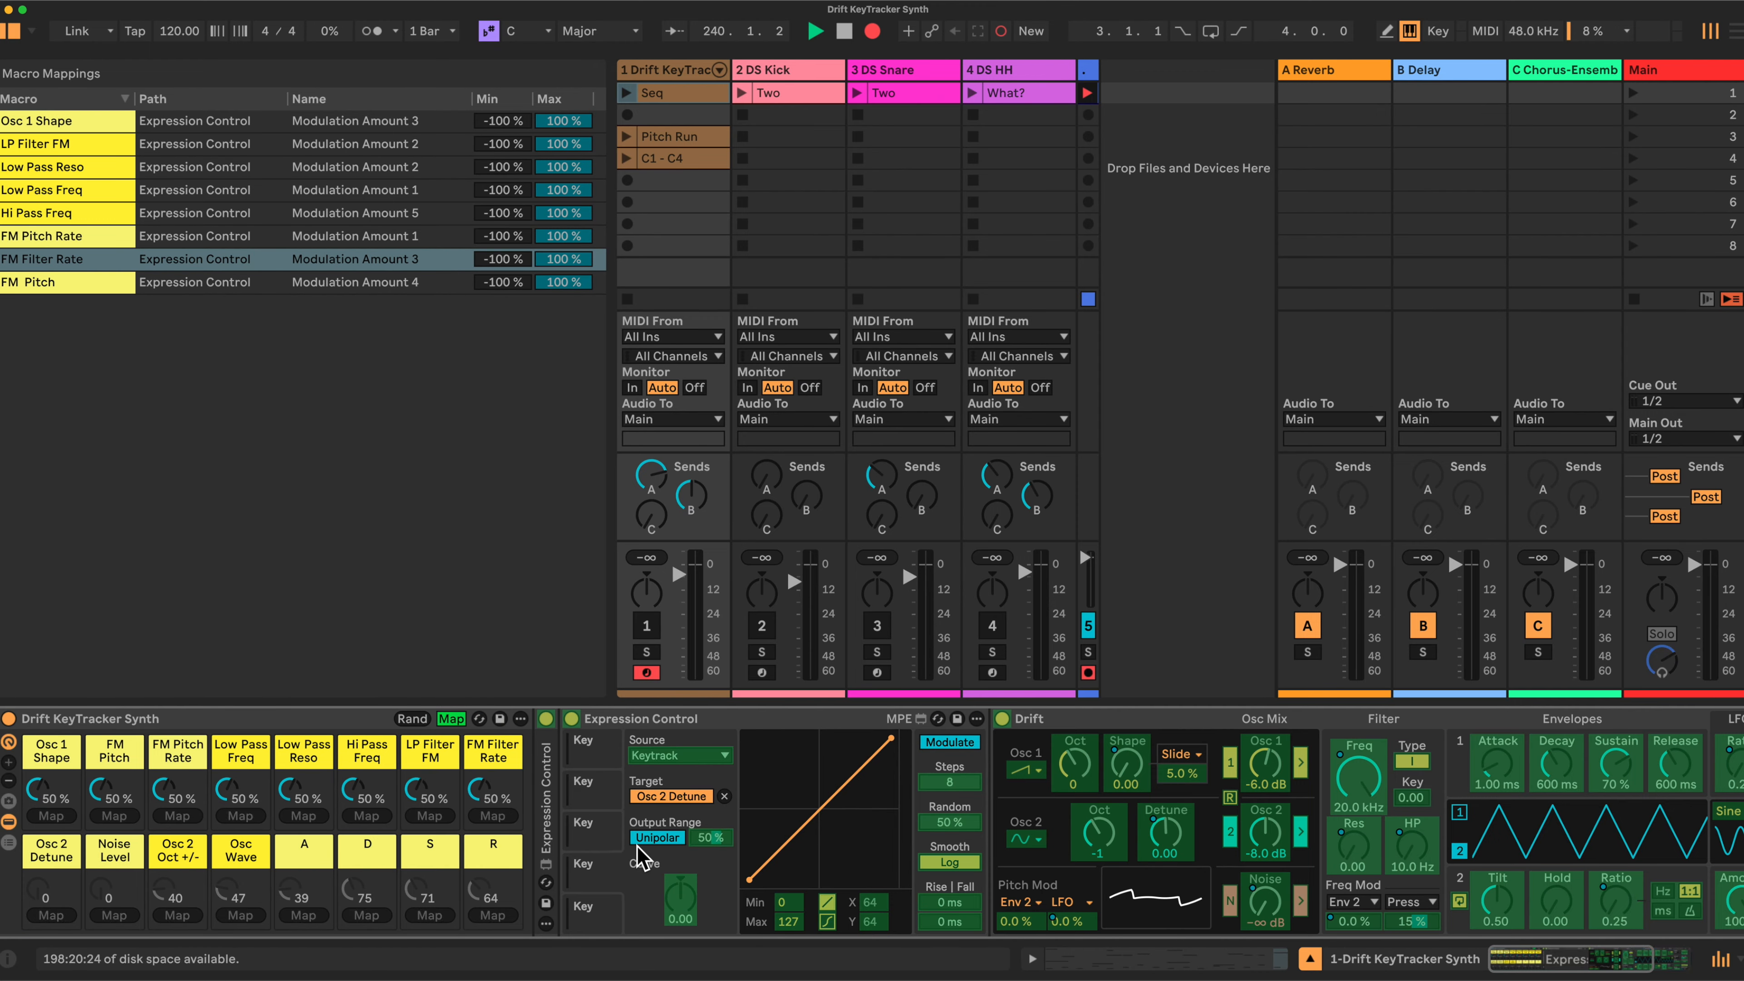
{"action": "left_click", "coordinate": [363, 717]}
{"action": "left_click", "coordinate": [718, 837]}
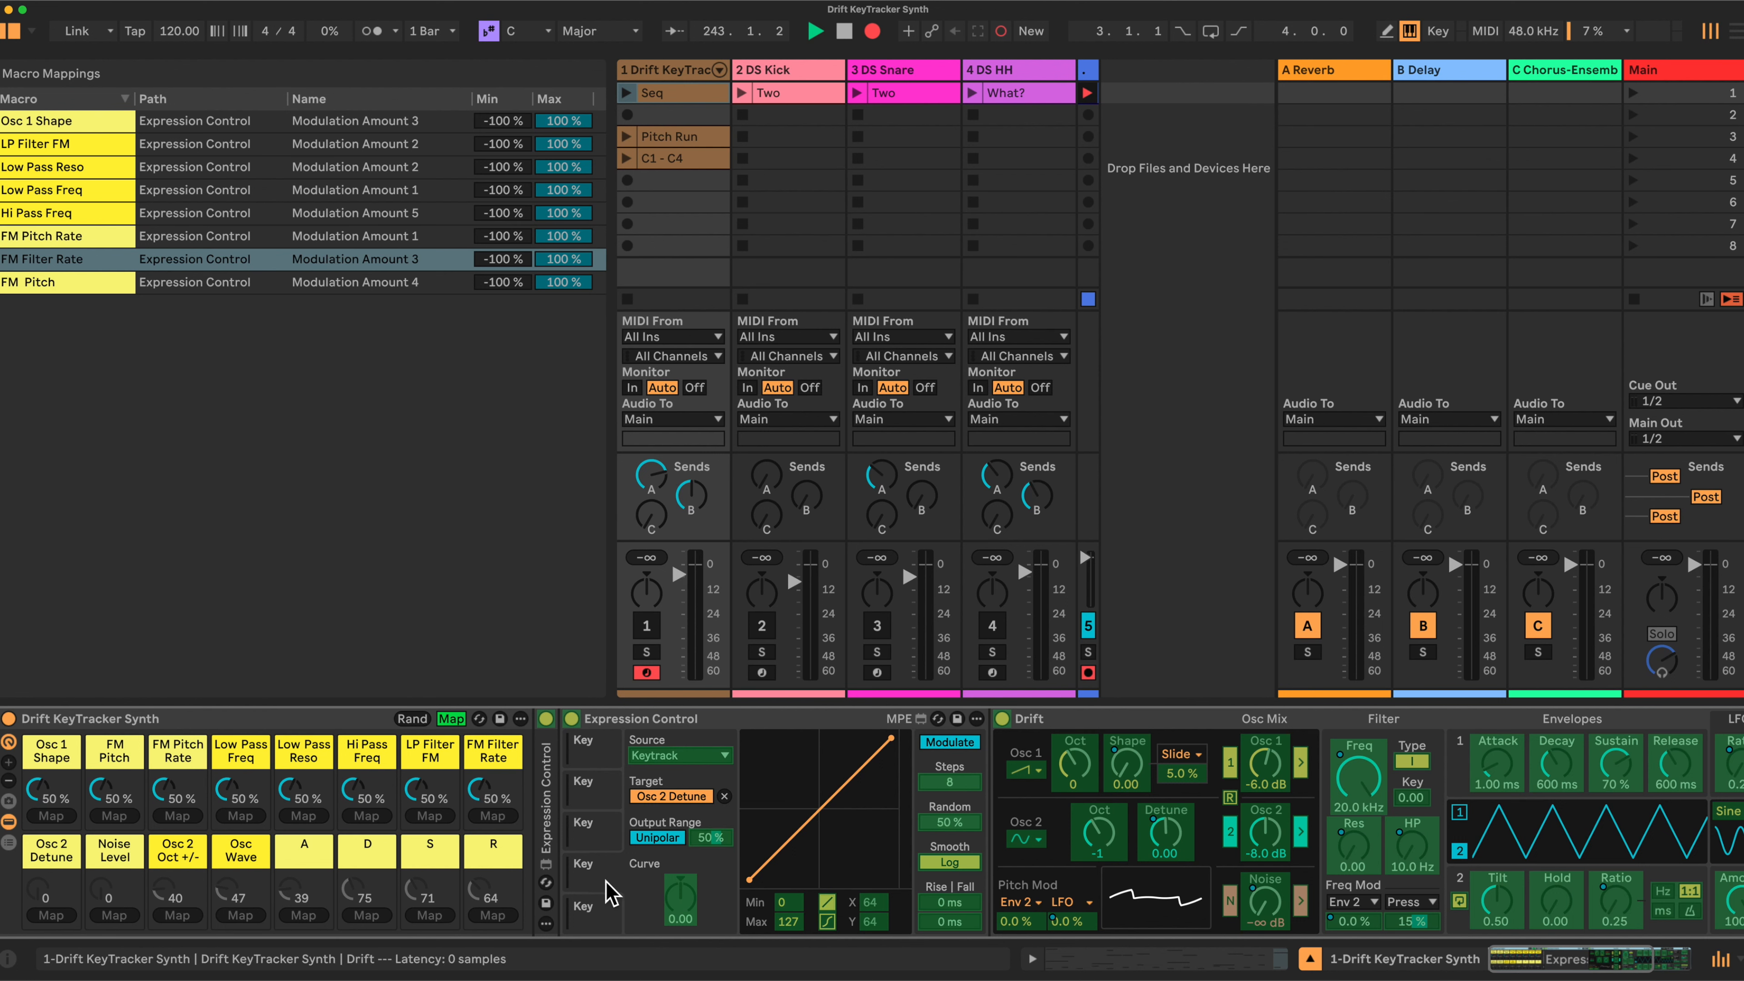
{"action": "left_click", "coordinate": [50, 915]}
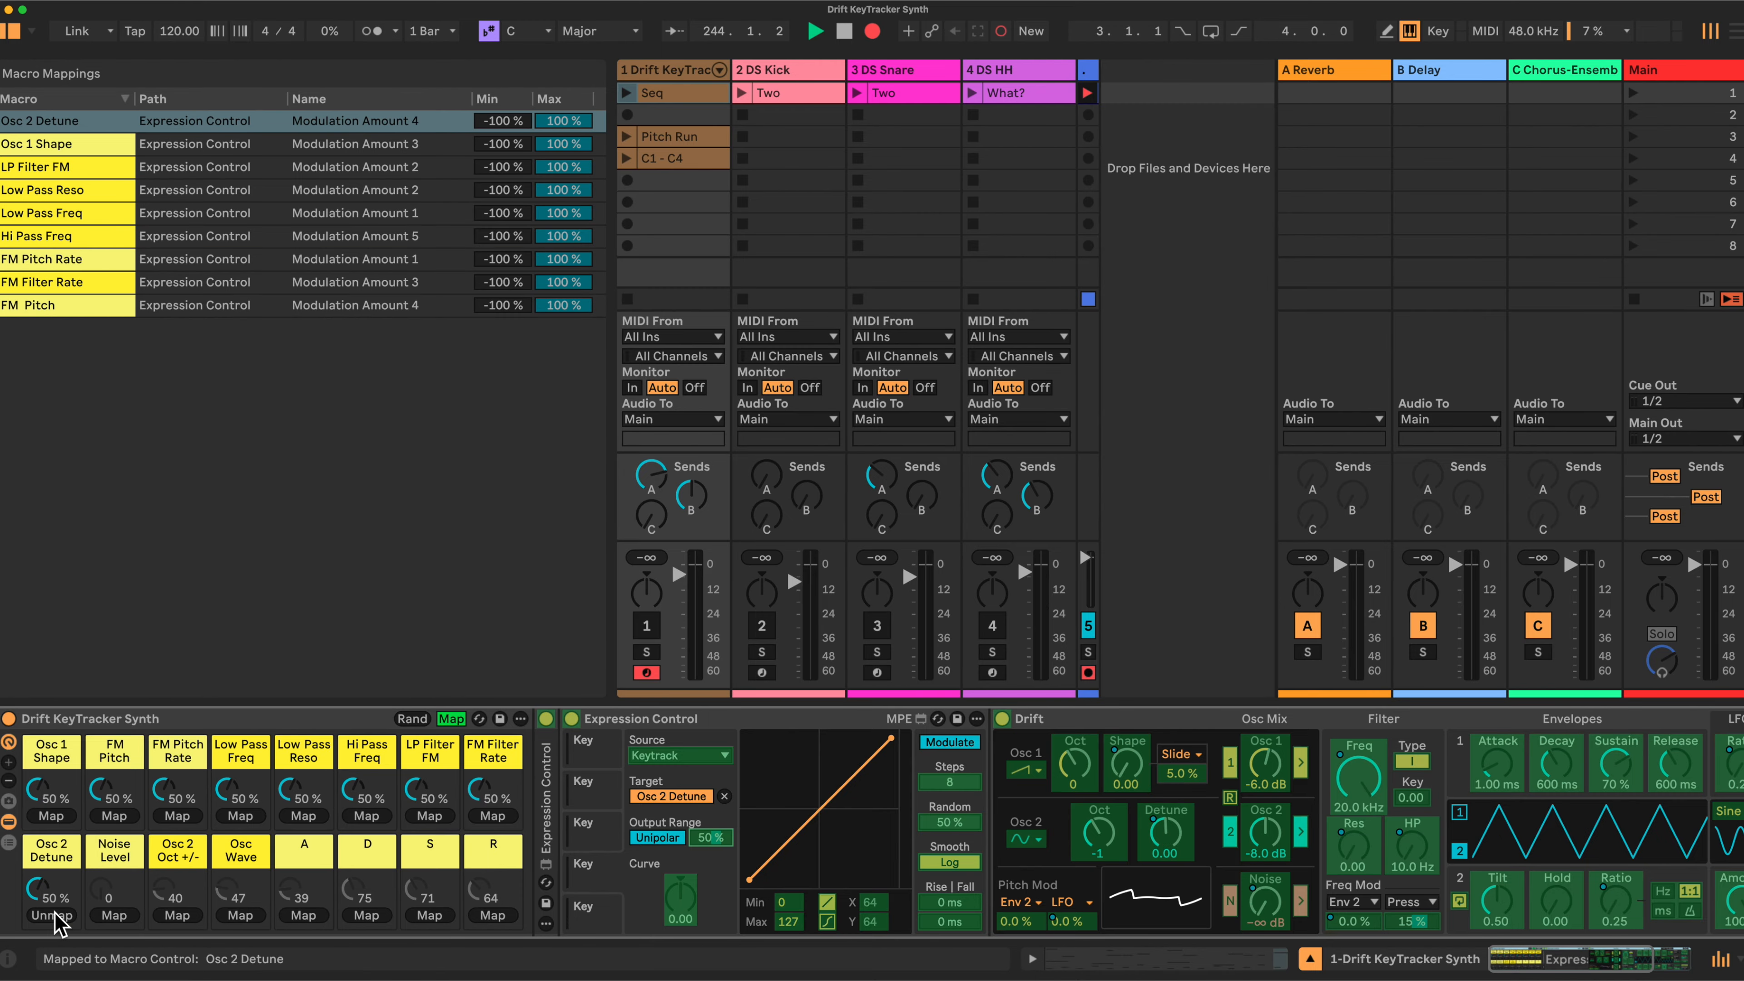
{"action": "left_click", "coordinate": [605, 914]}
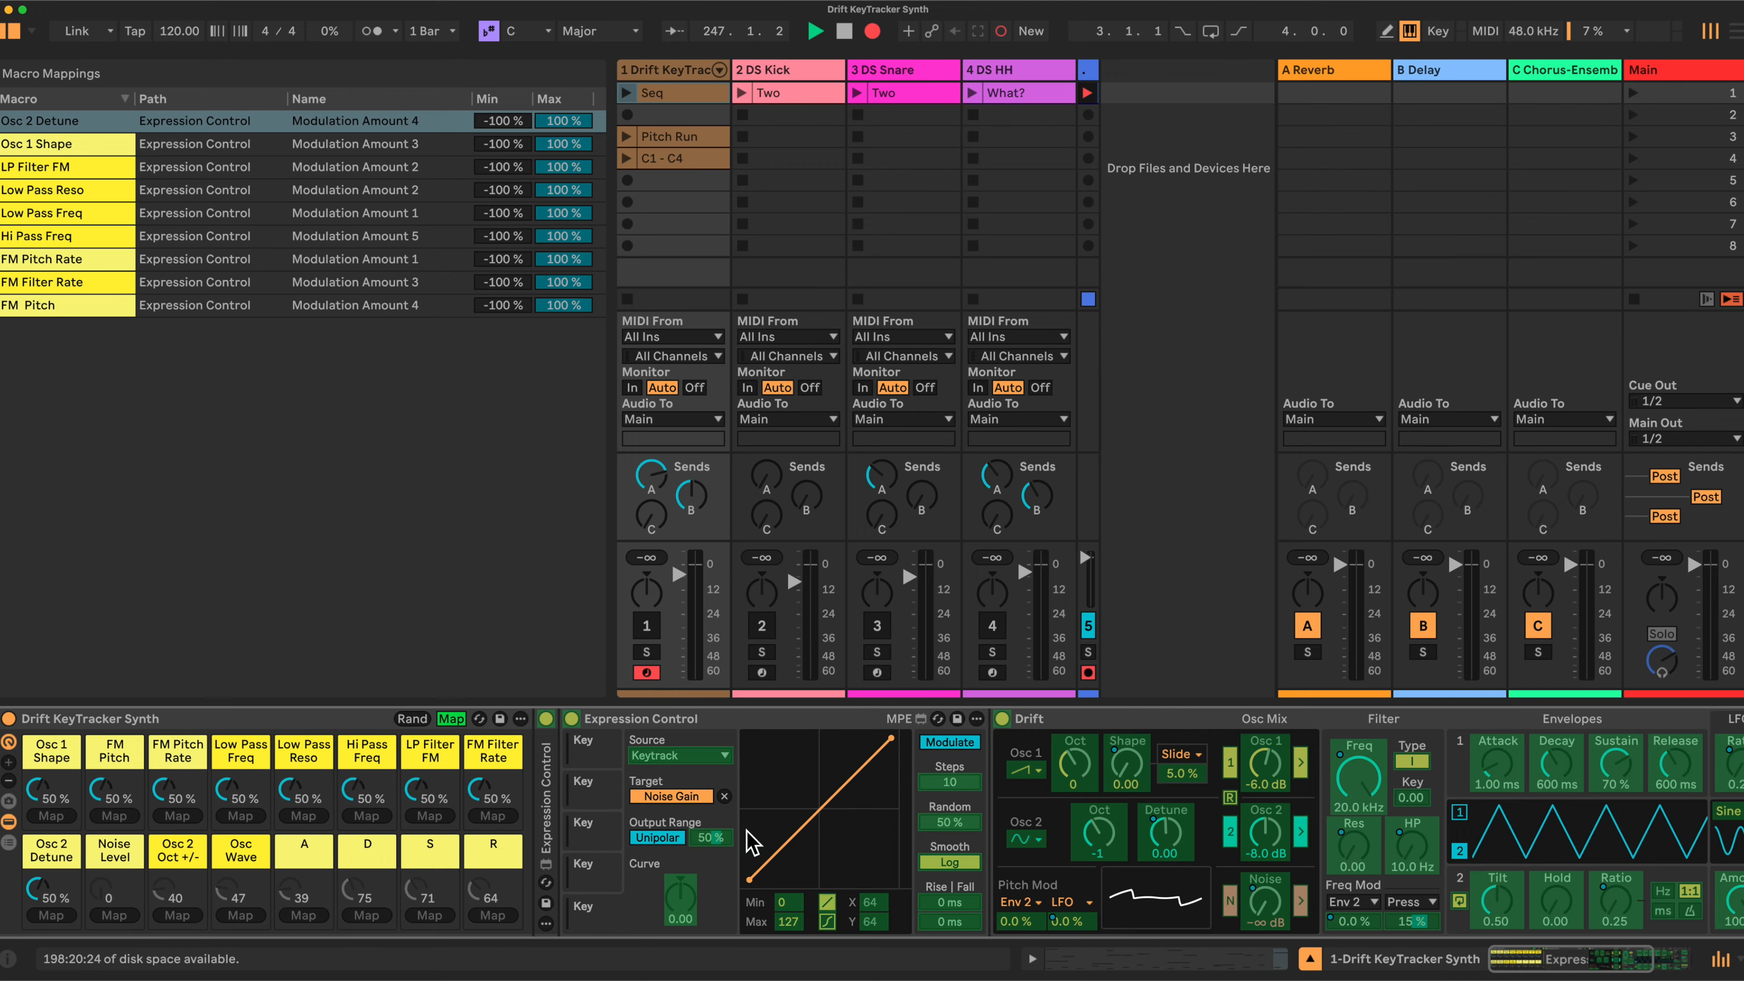
{"action": "left_click", "coordinate": [122, 921]}
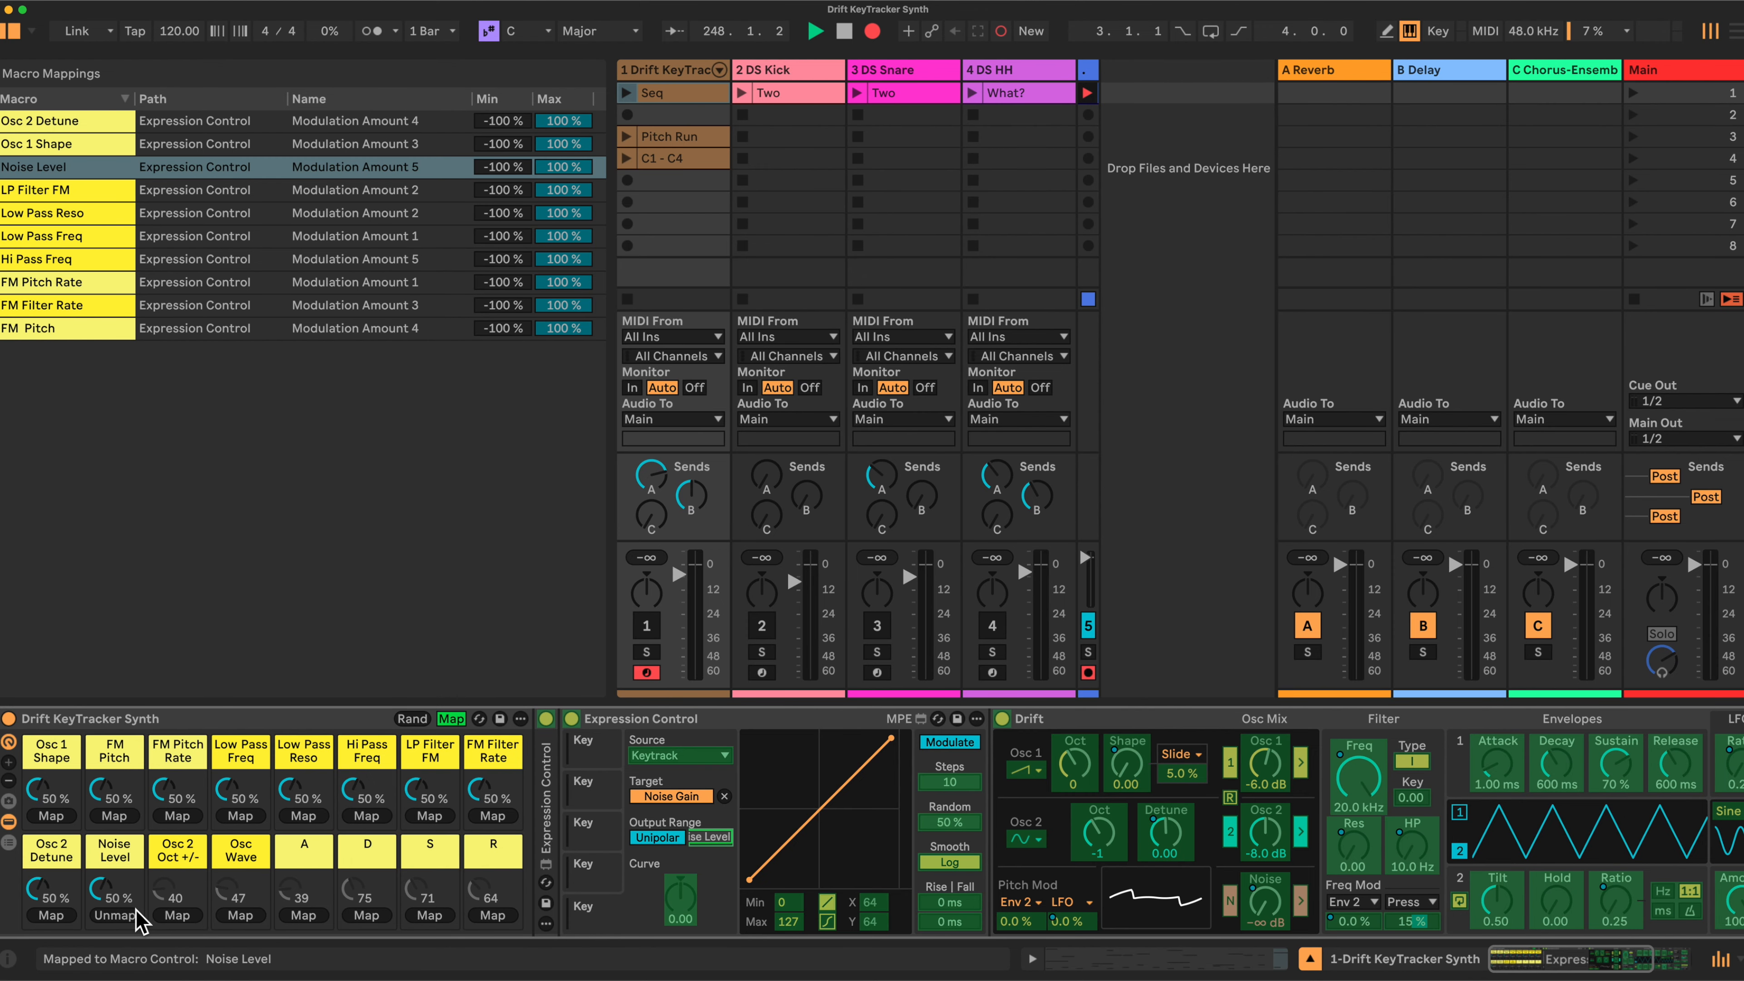
Step: Fold the second Expression Control and map Drift's oscillator 2 octave to the Osc 2 Oct +/- macro
{"action": "double_click", "coordinate": [706, 721]}
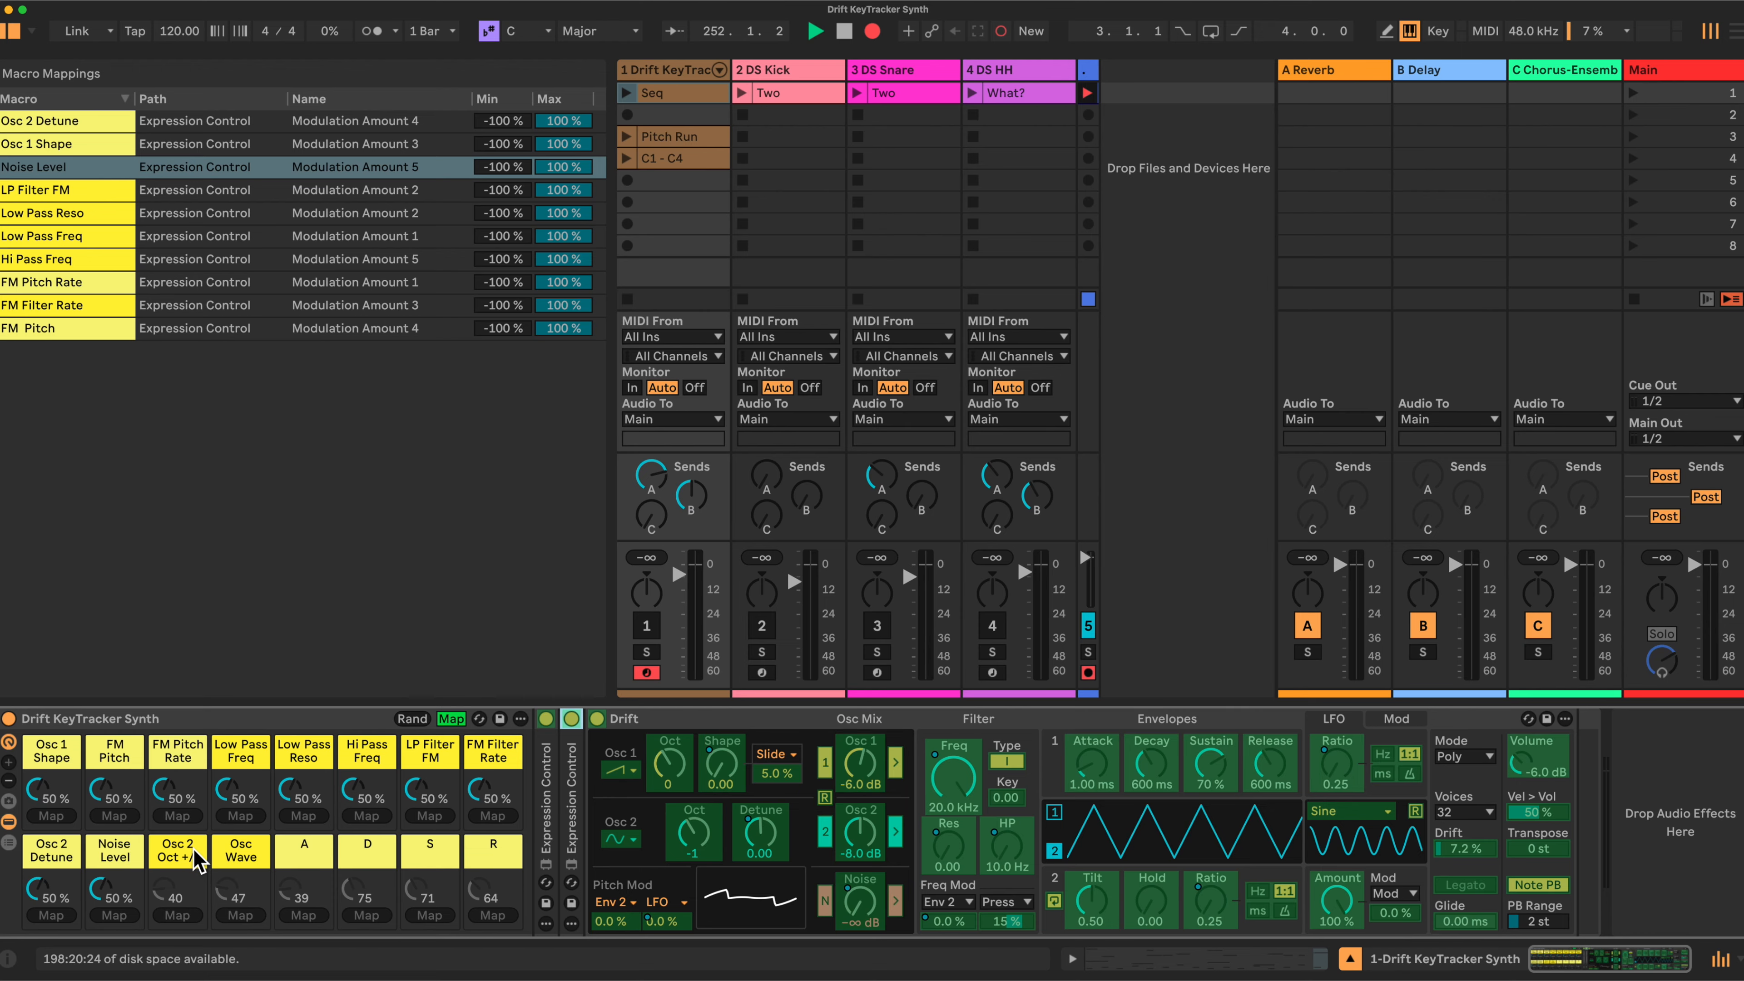
{"action": "left_click", "coordinate": [692, 836]}
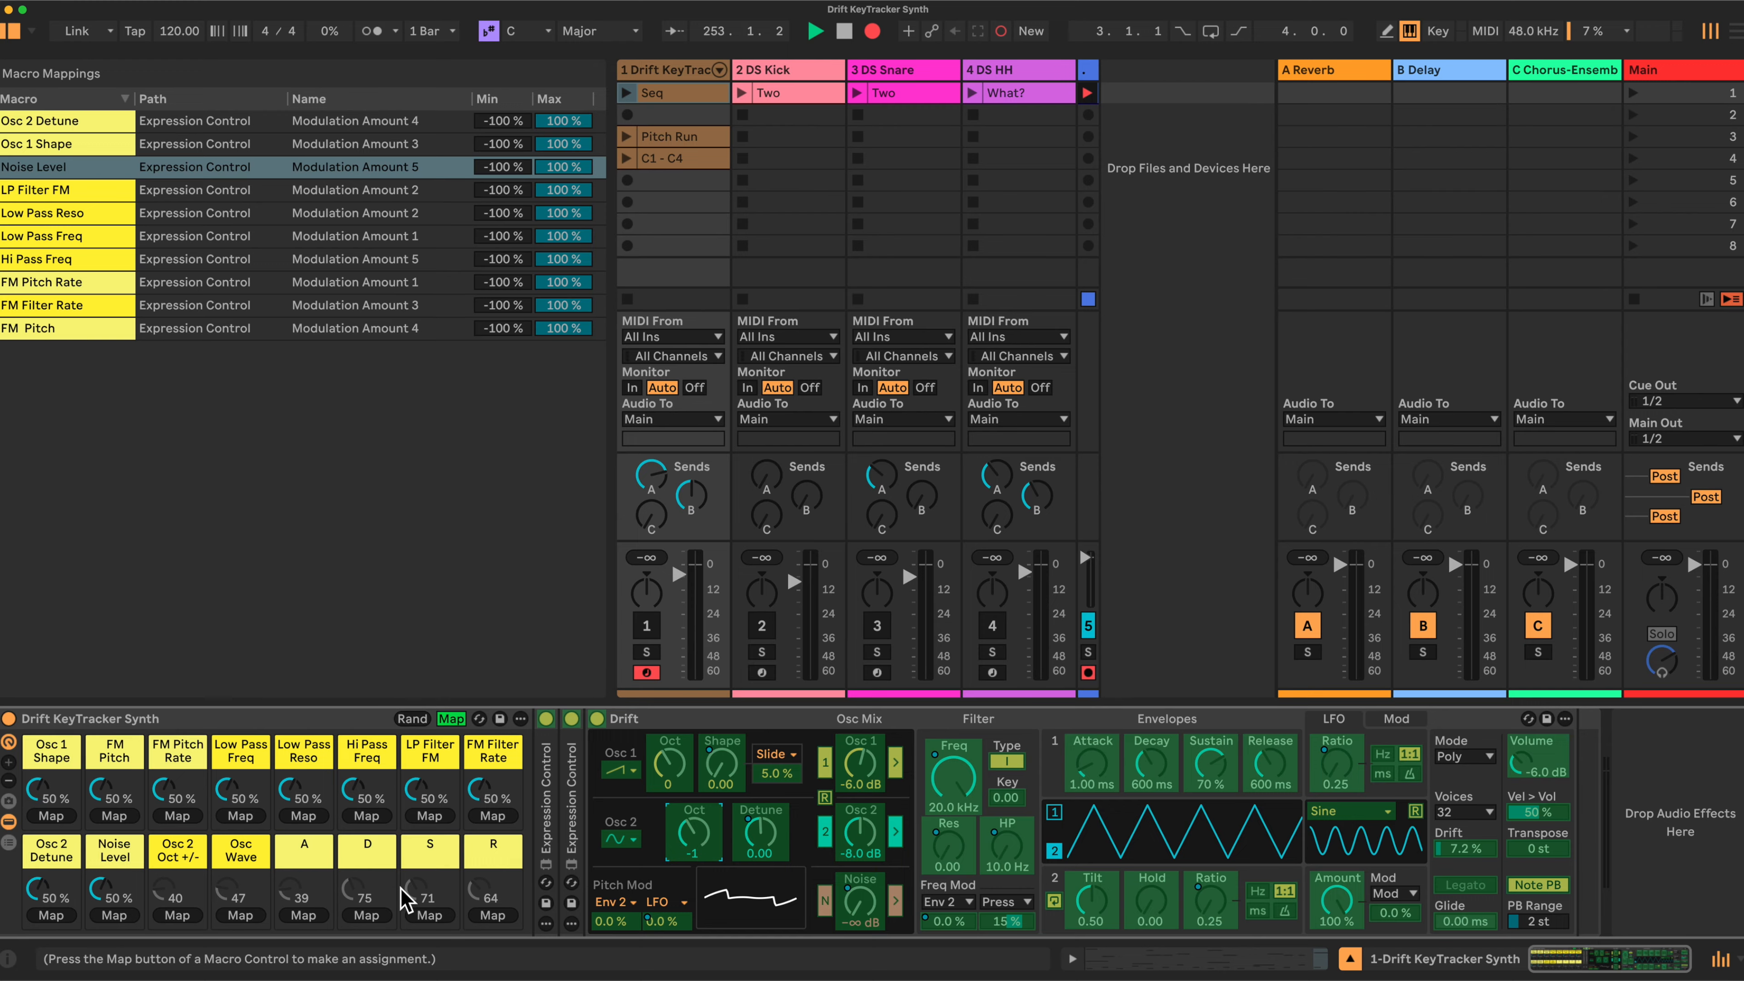
{"action": "left_click", "coordinate": [180, 917]}
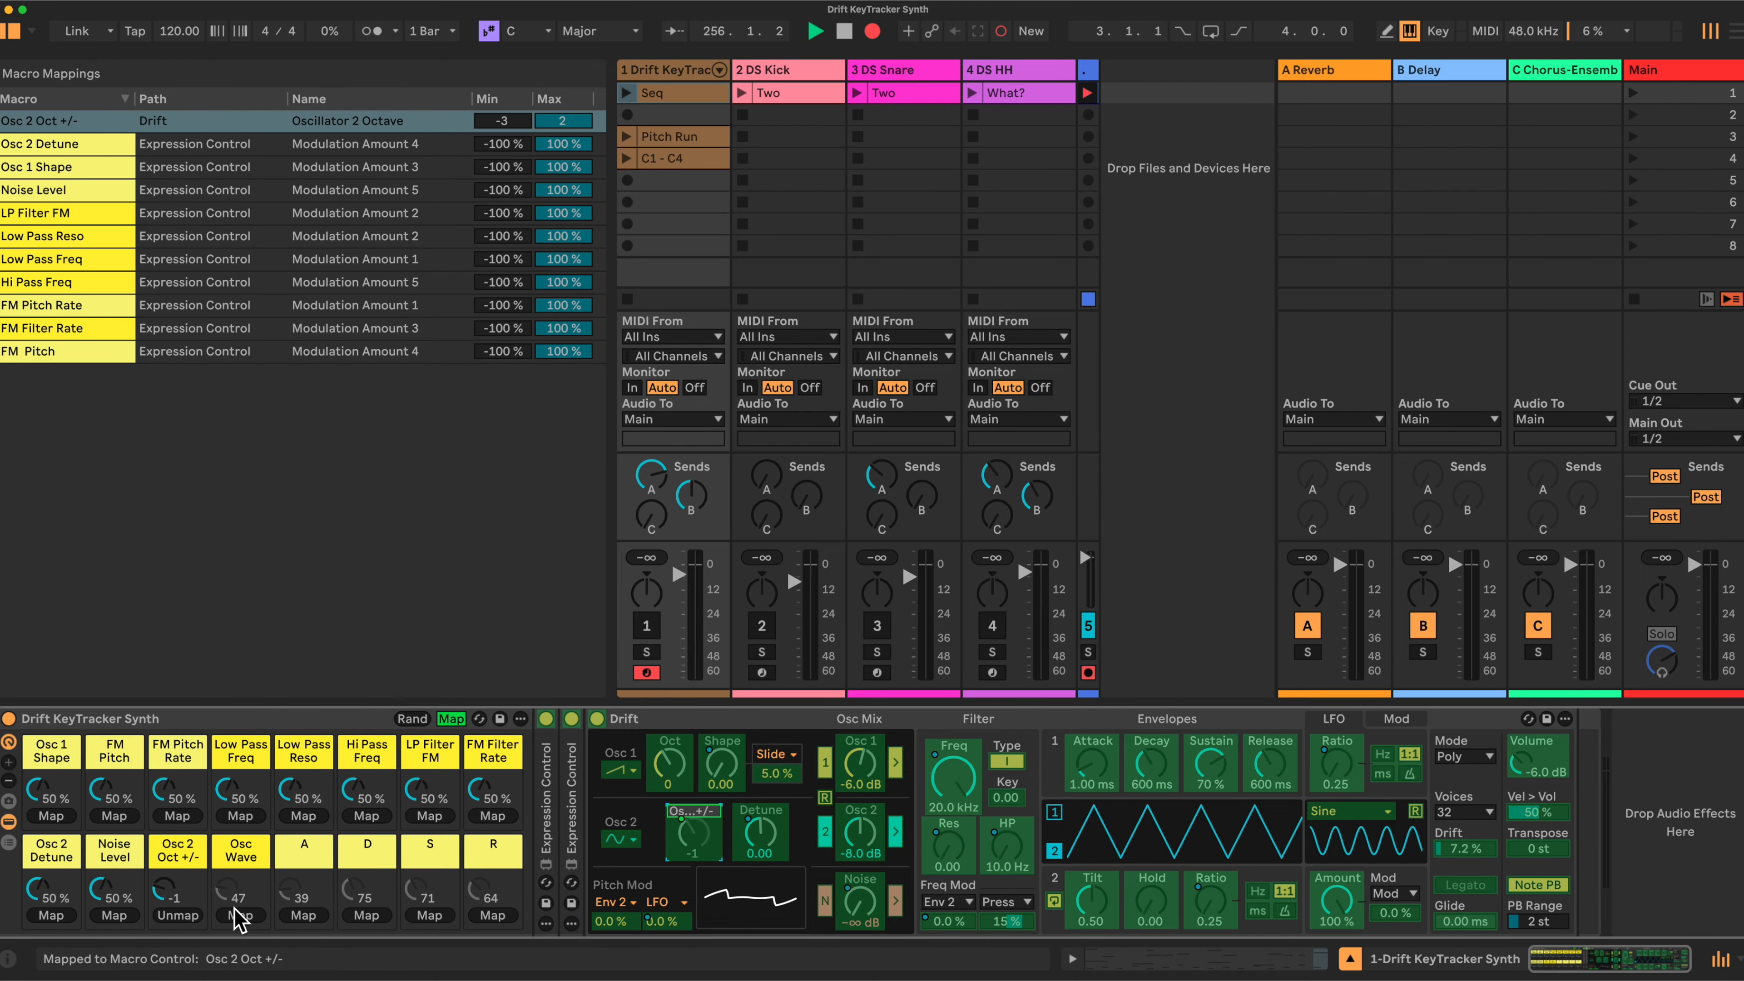
Step: Map the waveforms of Drift's oscillators 1 and 2 to the Osc Wave macro
{"action": "left_click", "coordinate": [617, 771]}
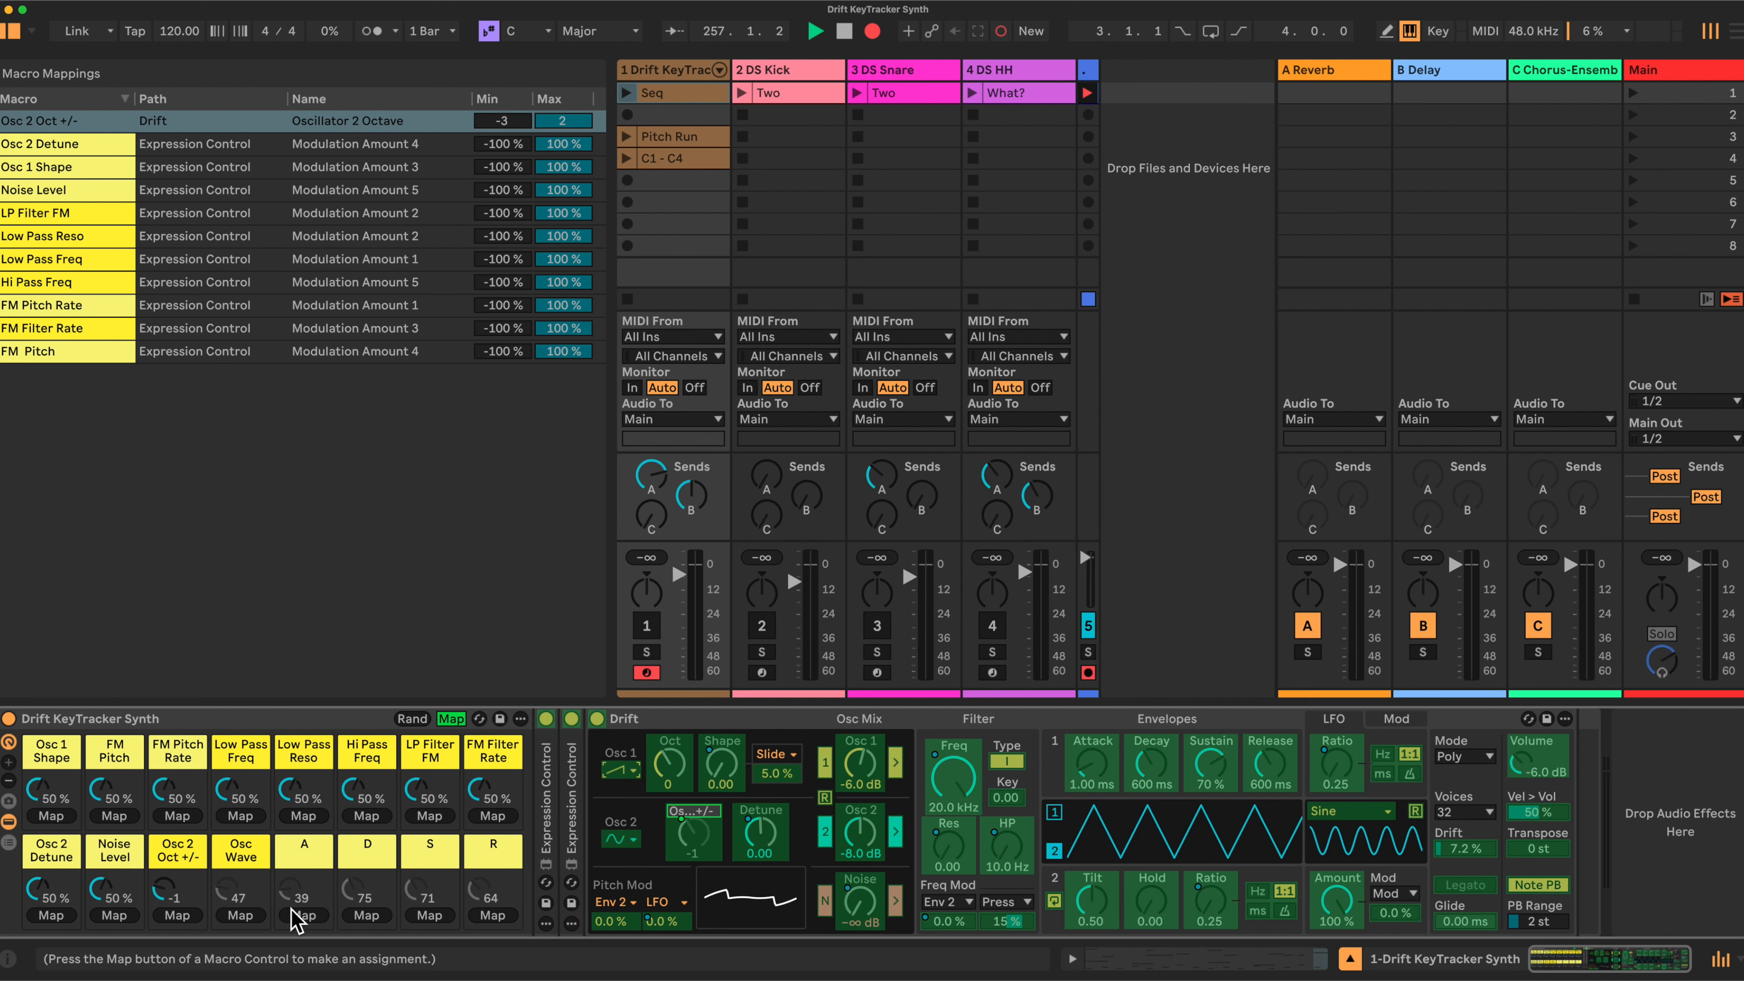
{"action": "left_click", "coordinate": [237, 916]}
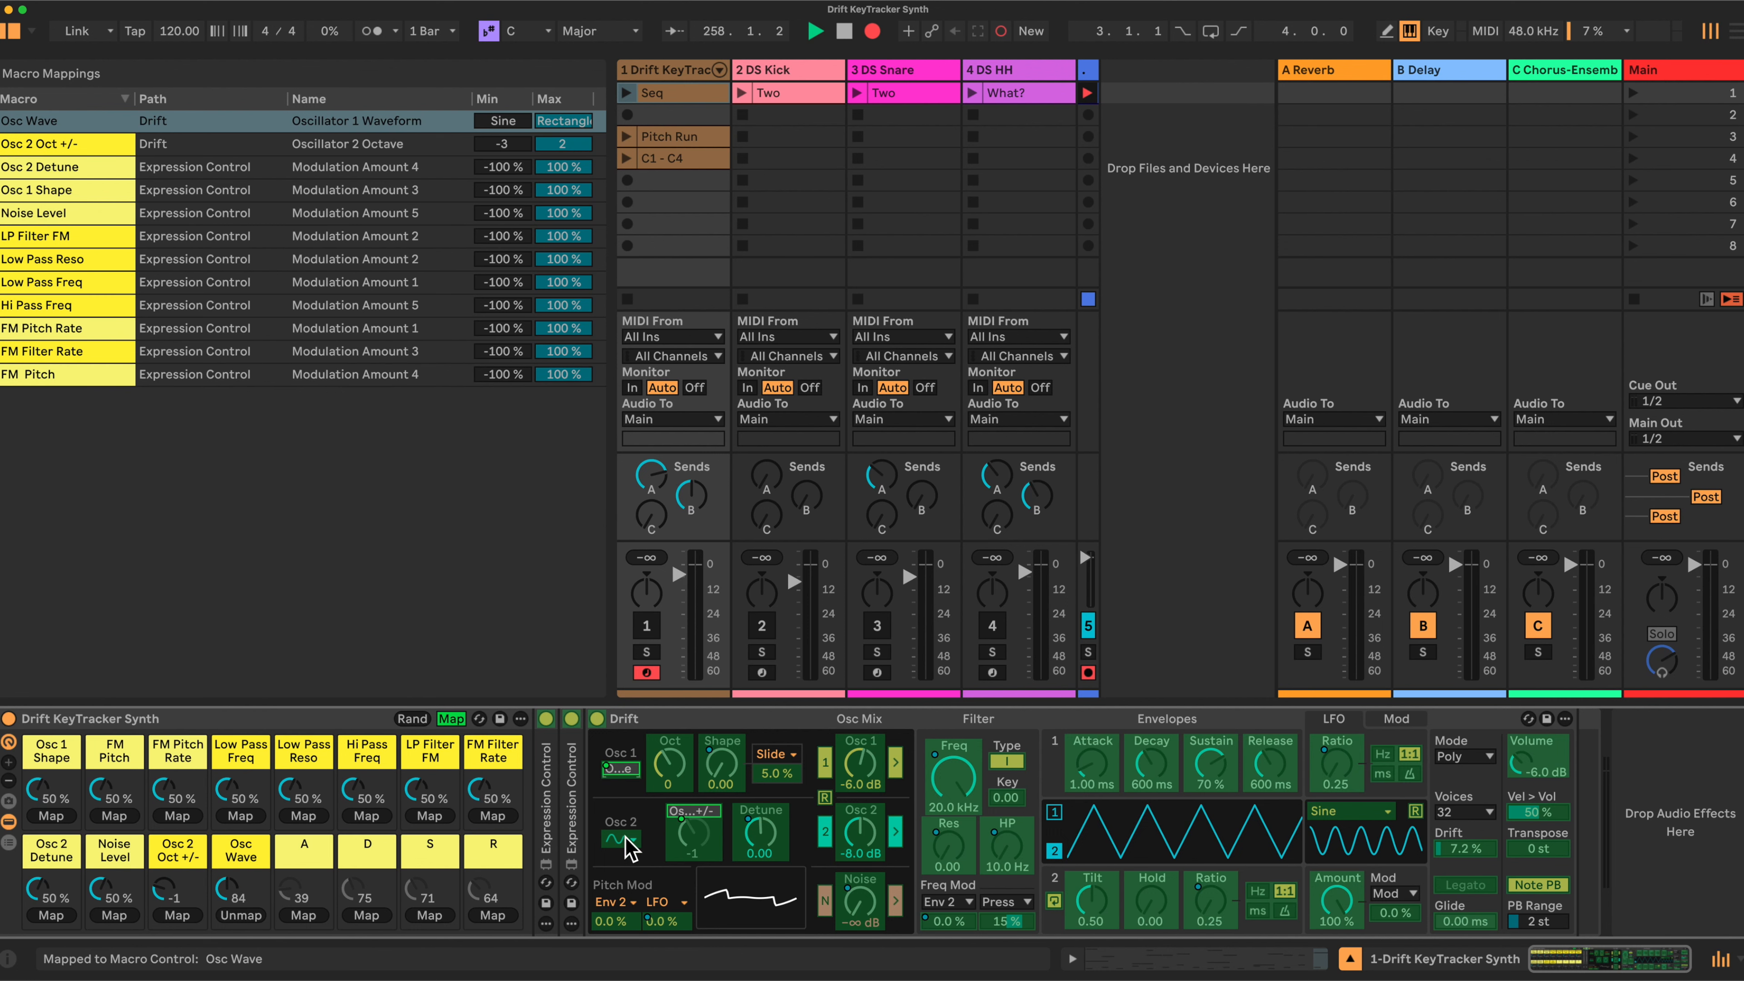
{"action": "left_click", "coordinate": [241, 916]}
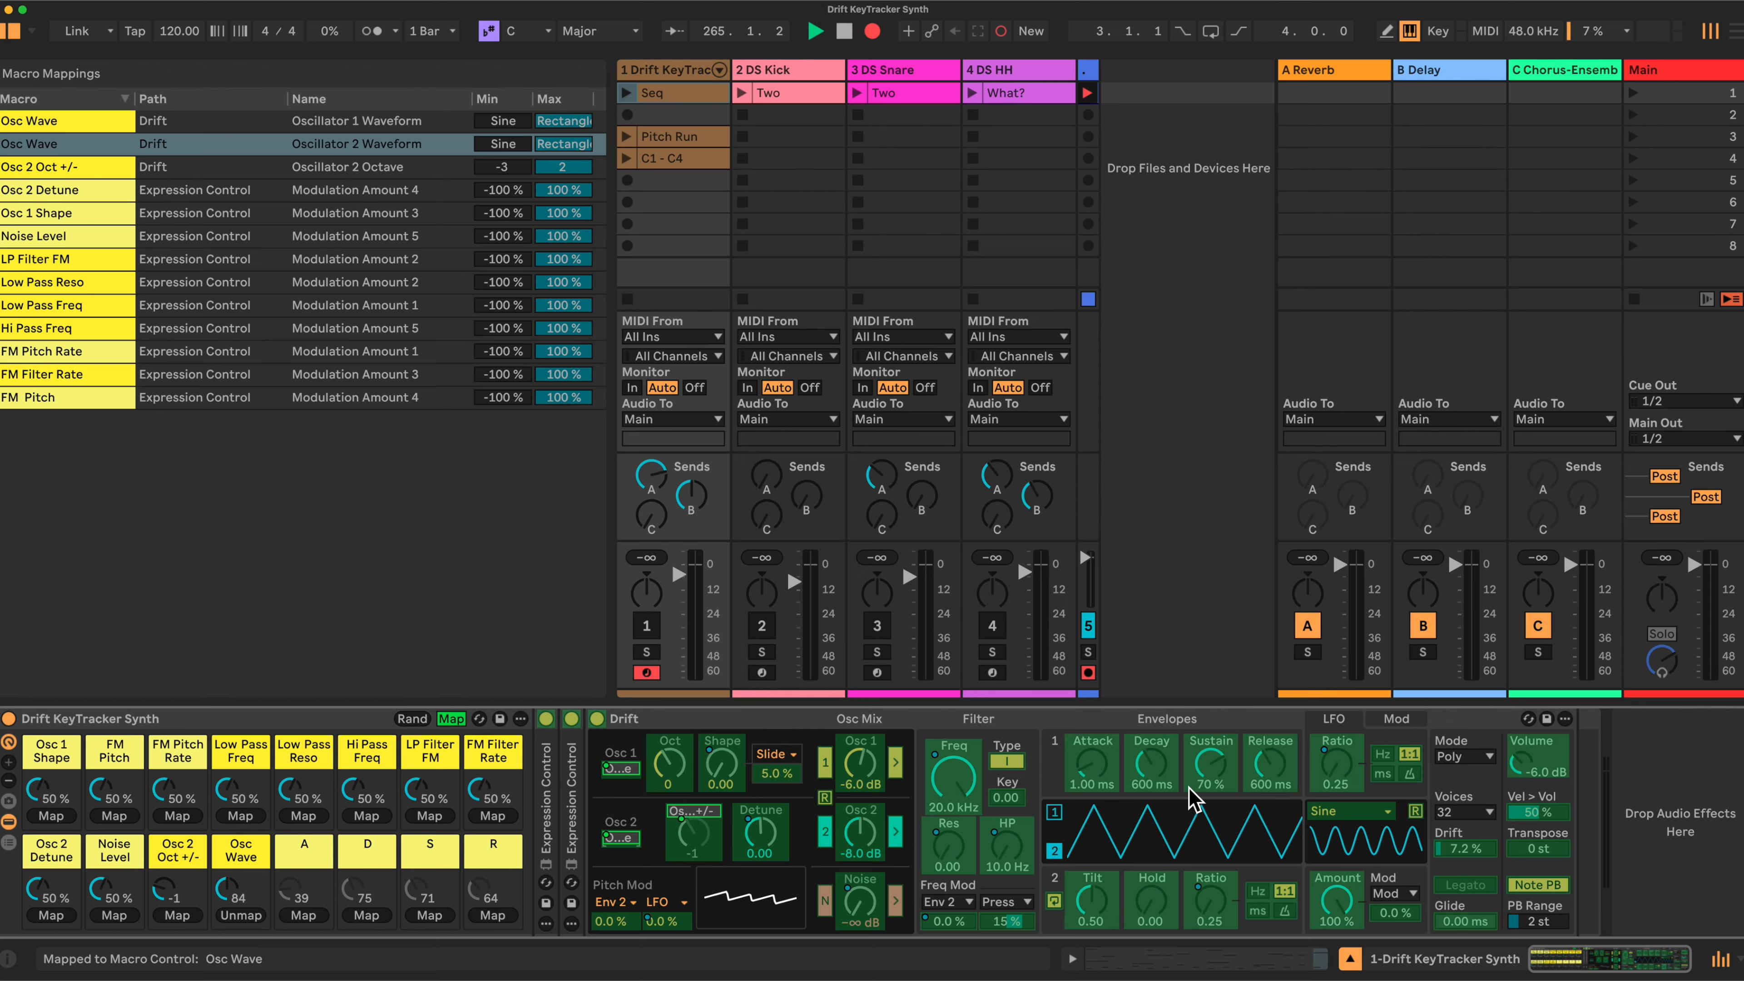
Step: Map Drift's Envelope 1 attack, decay, sustain and release to the A, D, S and R macros
{"action": "left_click", "coordinate": [1095, 773]}
{"action": "left_click", "coordinate": [317, 915]}
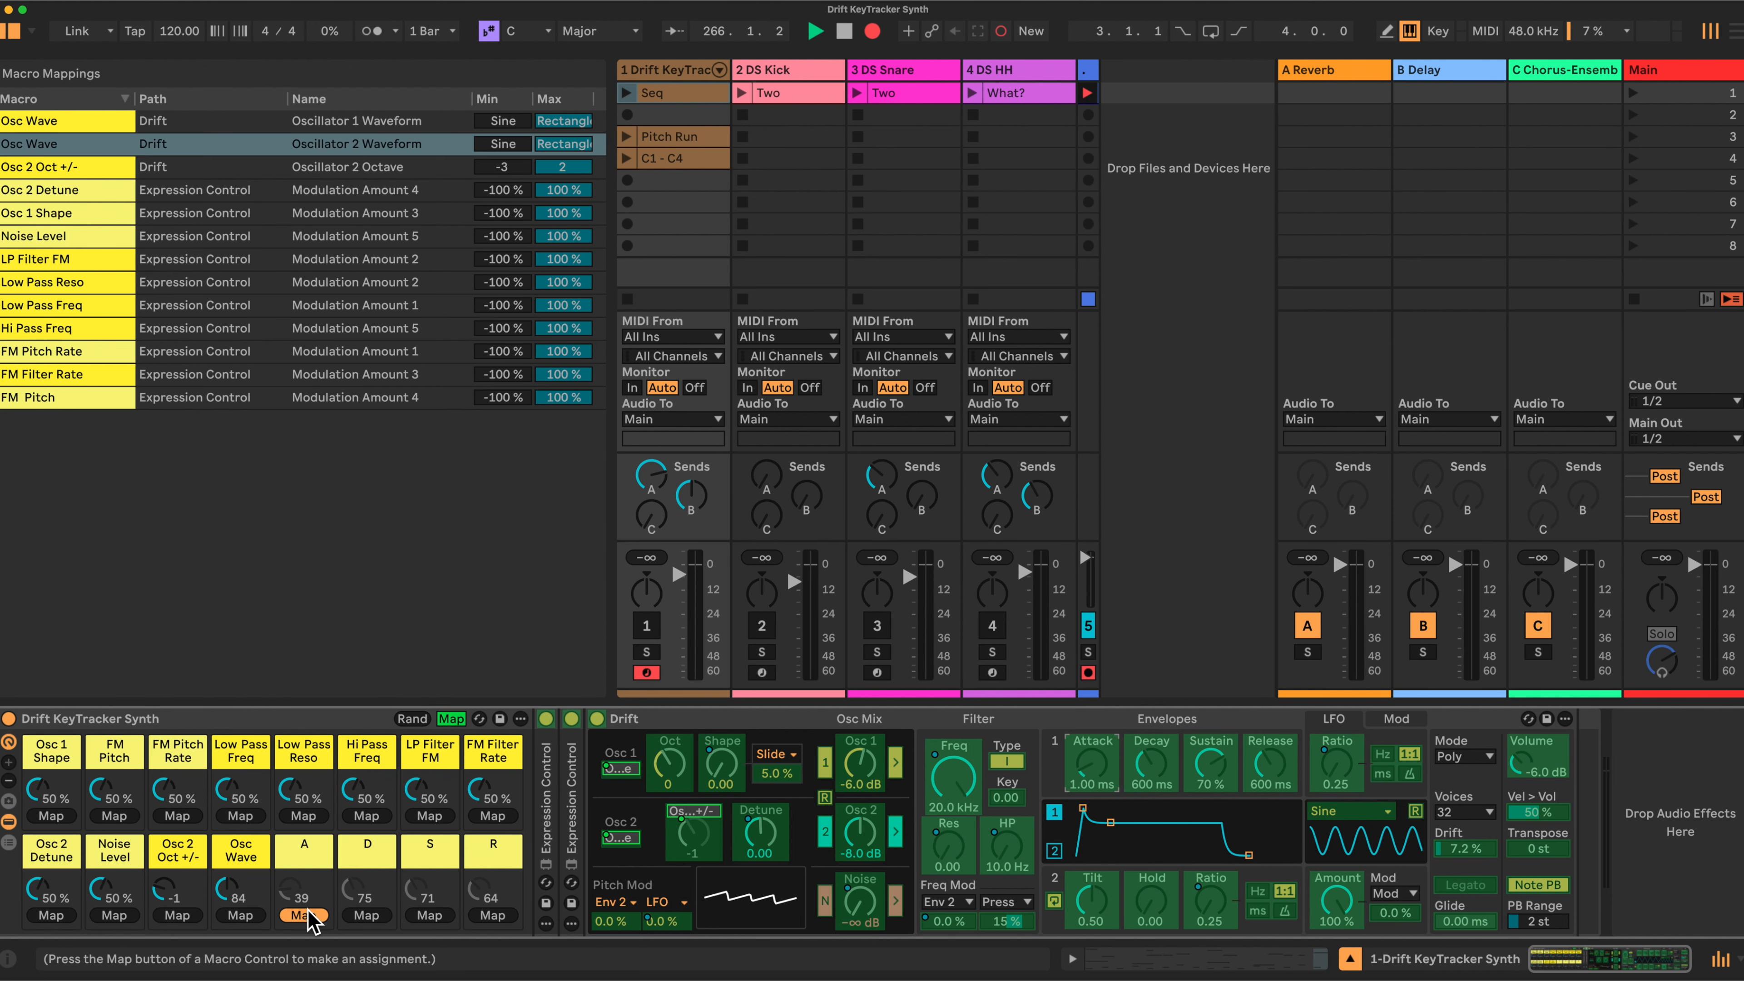
{"action": "left_click", "coordinate": [1151, 758]}
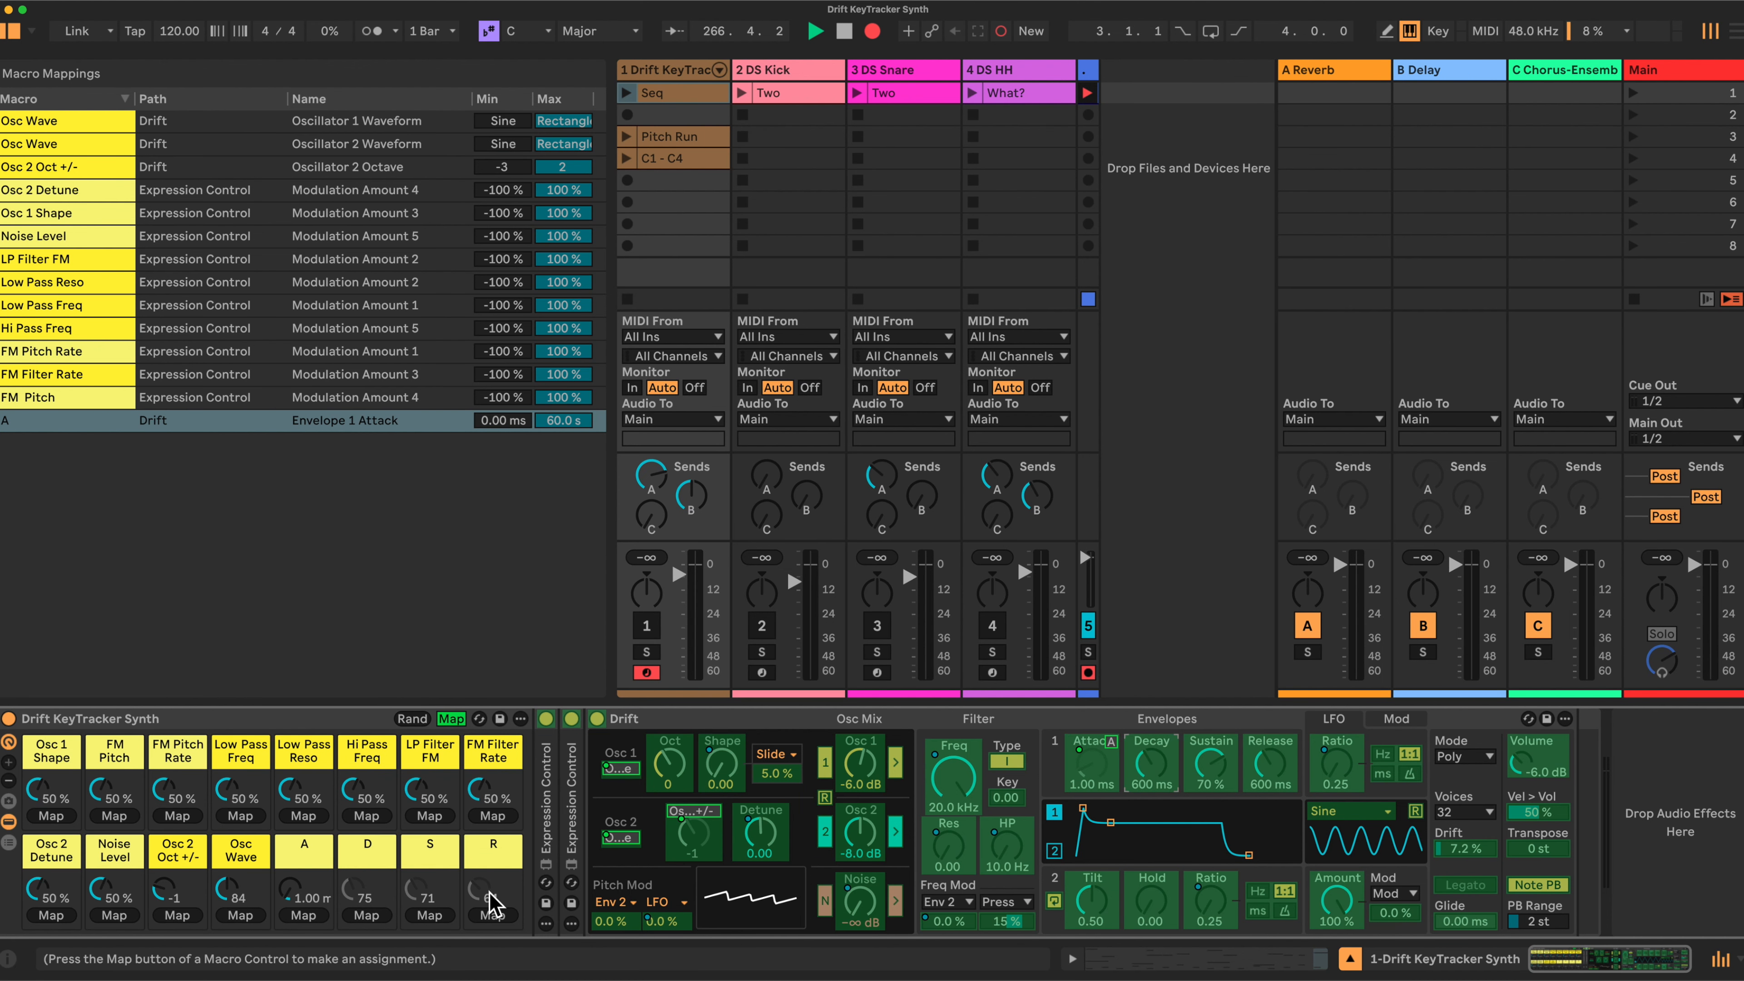
{"action": "left_click", "coordinate": [366, 916]}
{"action": "left_click", "coordinate": [1213, 772]}
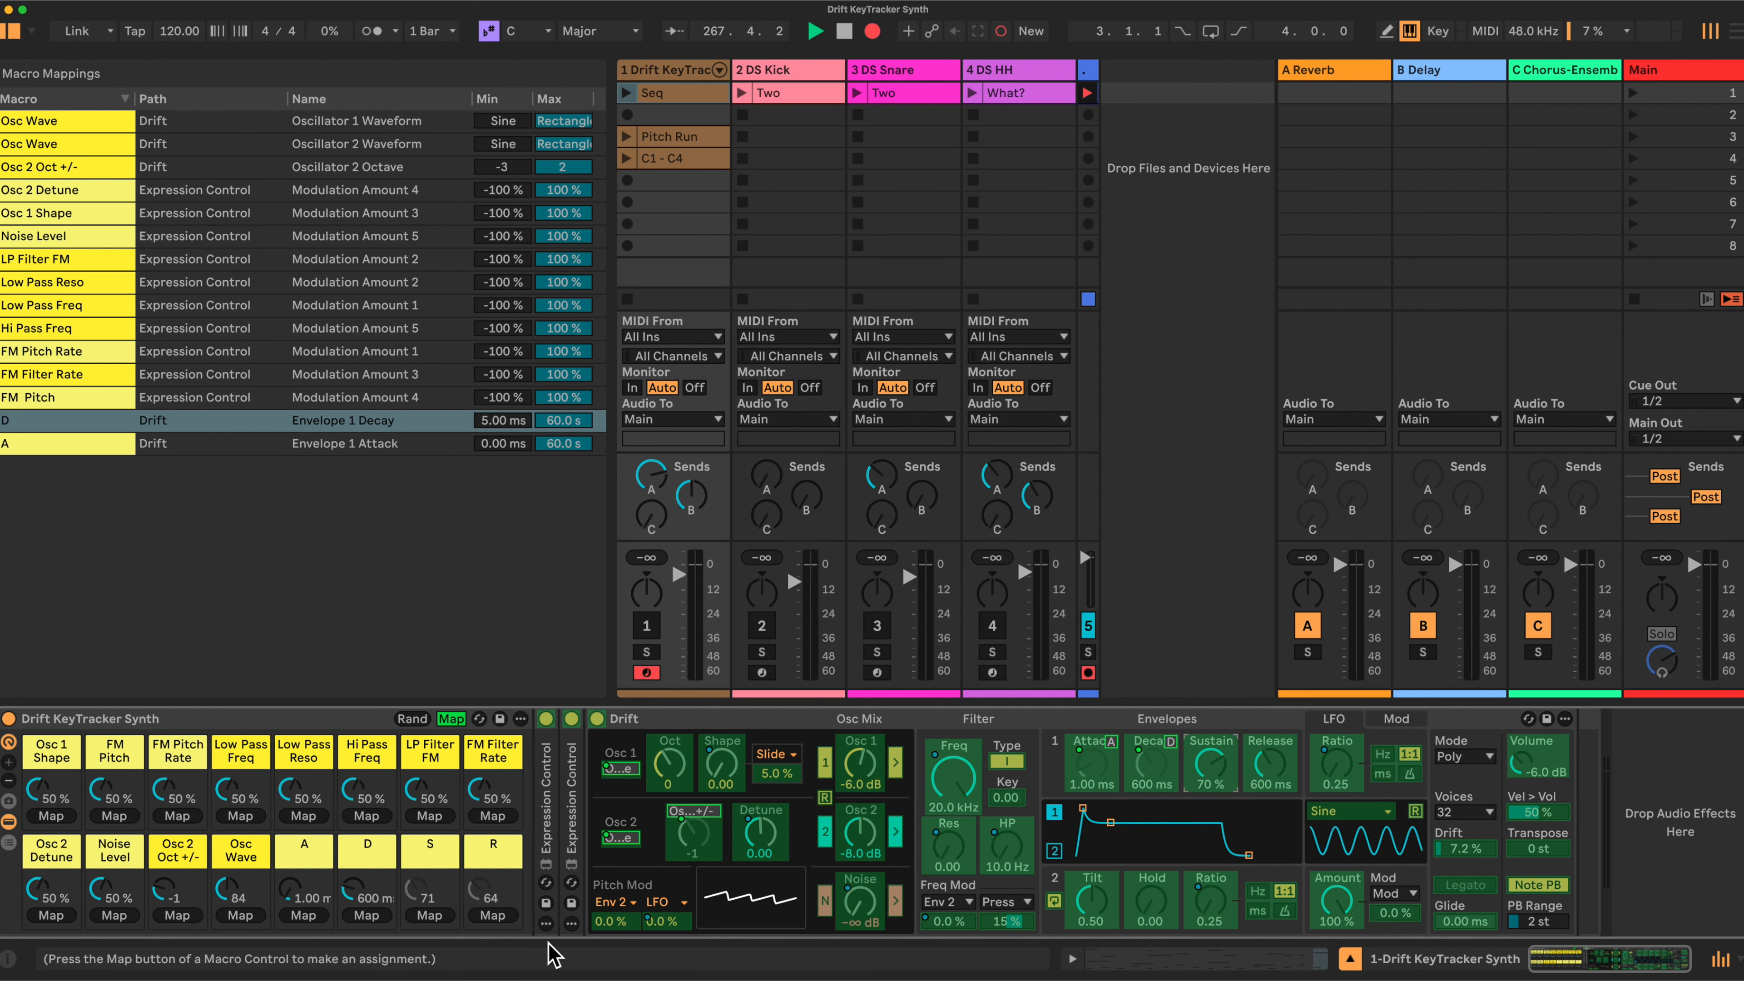
{"action": "left_click", "coordinate": [431, 915]}
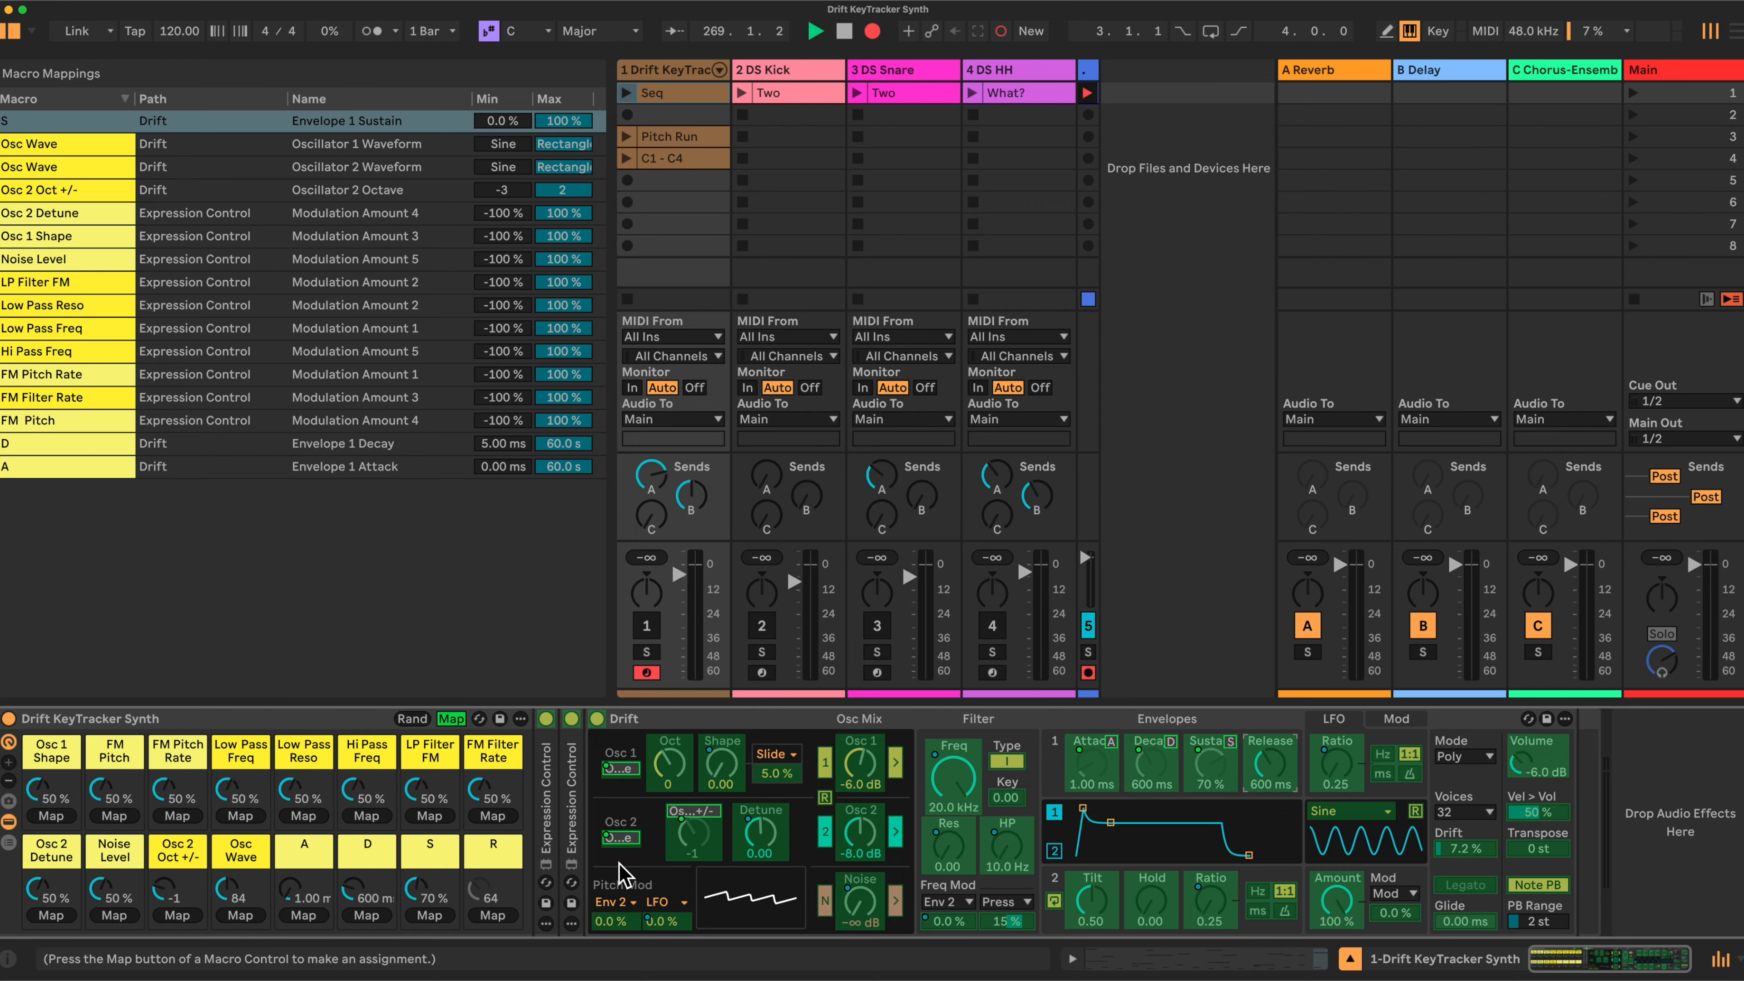
{"action": "left_click", "coordinate": [493, 915]}
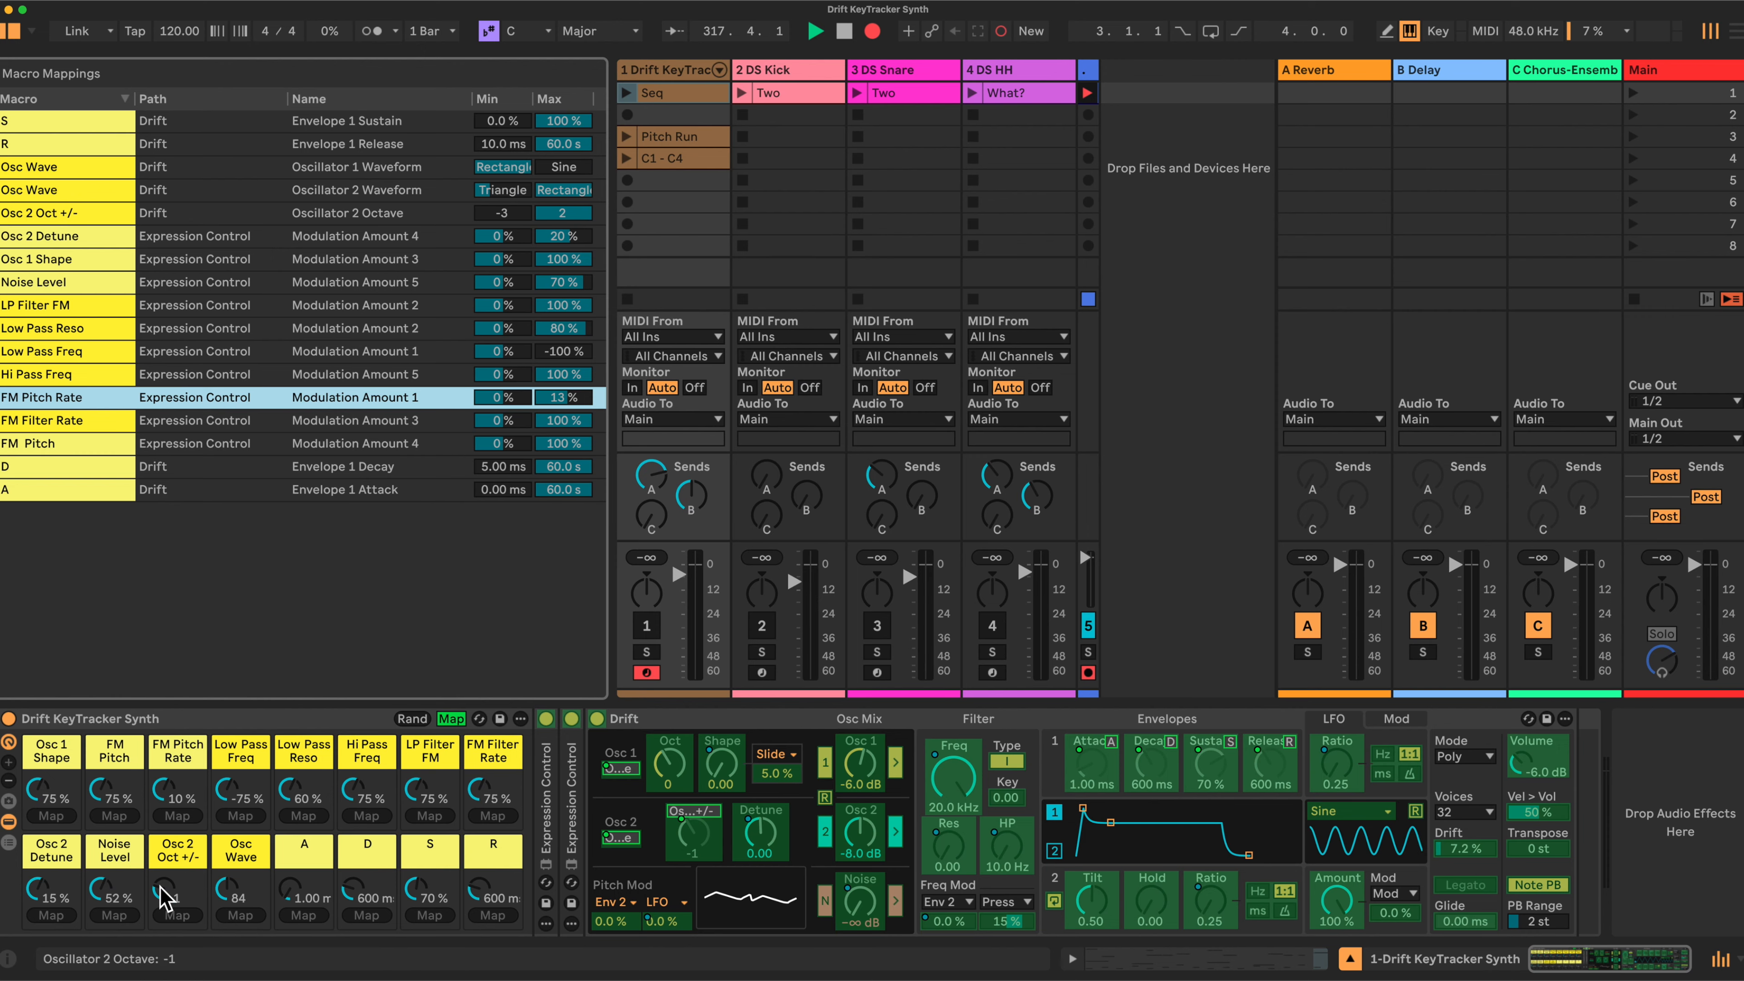
Step: Set the Osc Wave macro to 59 and review the macro mapping ranges
{"action": "mouse_move", "coordinate": [230, 895]}
{"action": "left_mouse_down"}
{"action": "mouse_move", "coordinate": [236, 913]}
{"action": "mouse_move", "coordinate": [227, 887]}
{"action": "left_mouse_up"}
{"action": "left_click", "coordinate": [456, 719]}
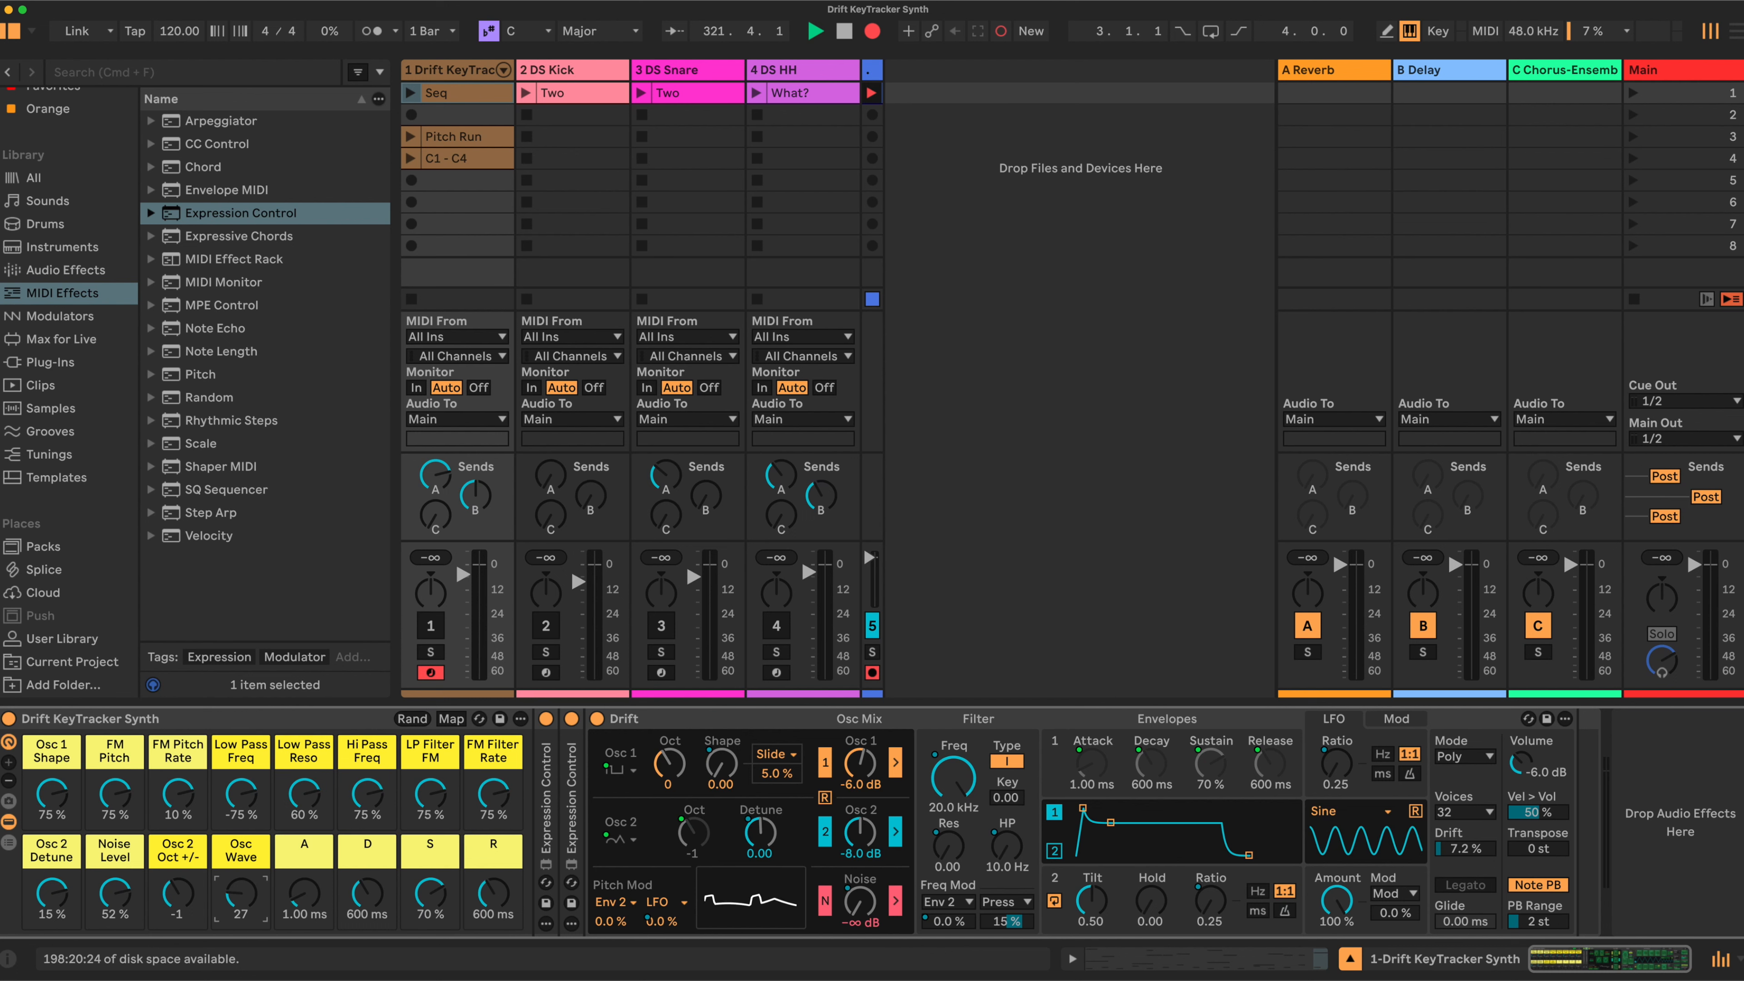
{"action": "left_click", "coordinate": [451, 718]}
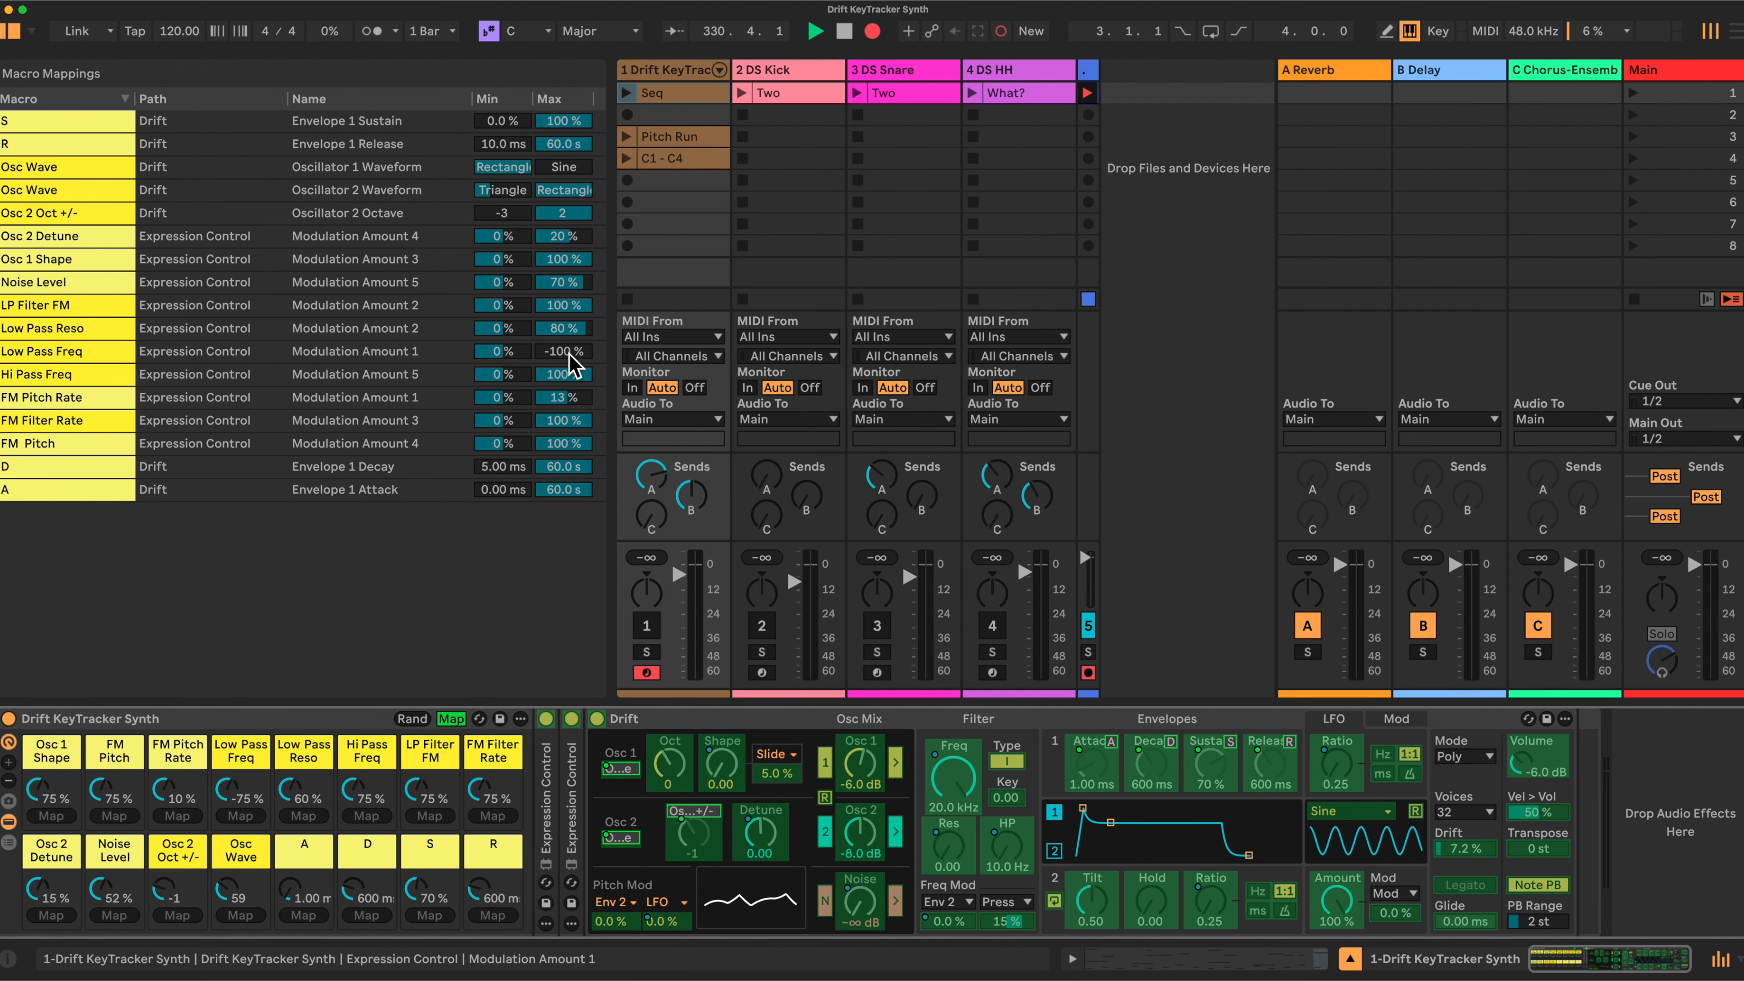
{"action": "left_click", "coordinate": [451, 720]}
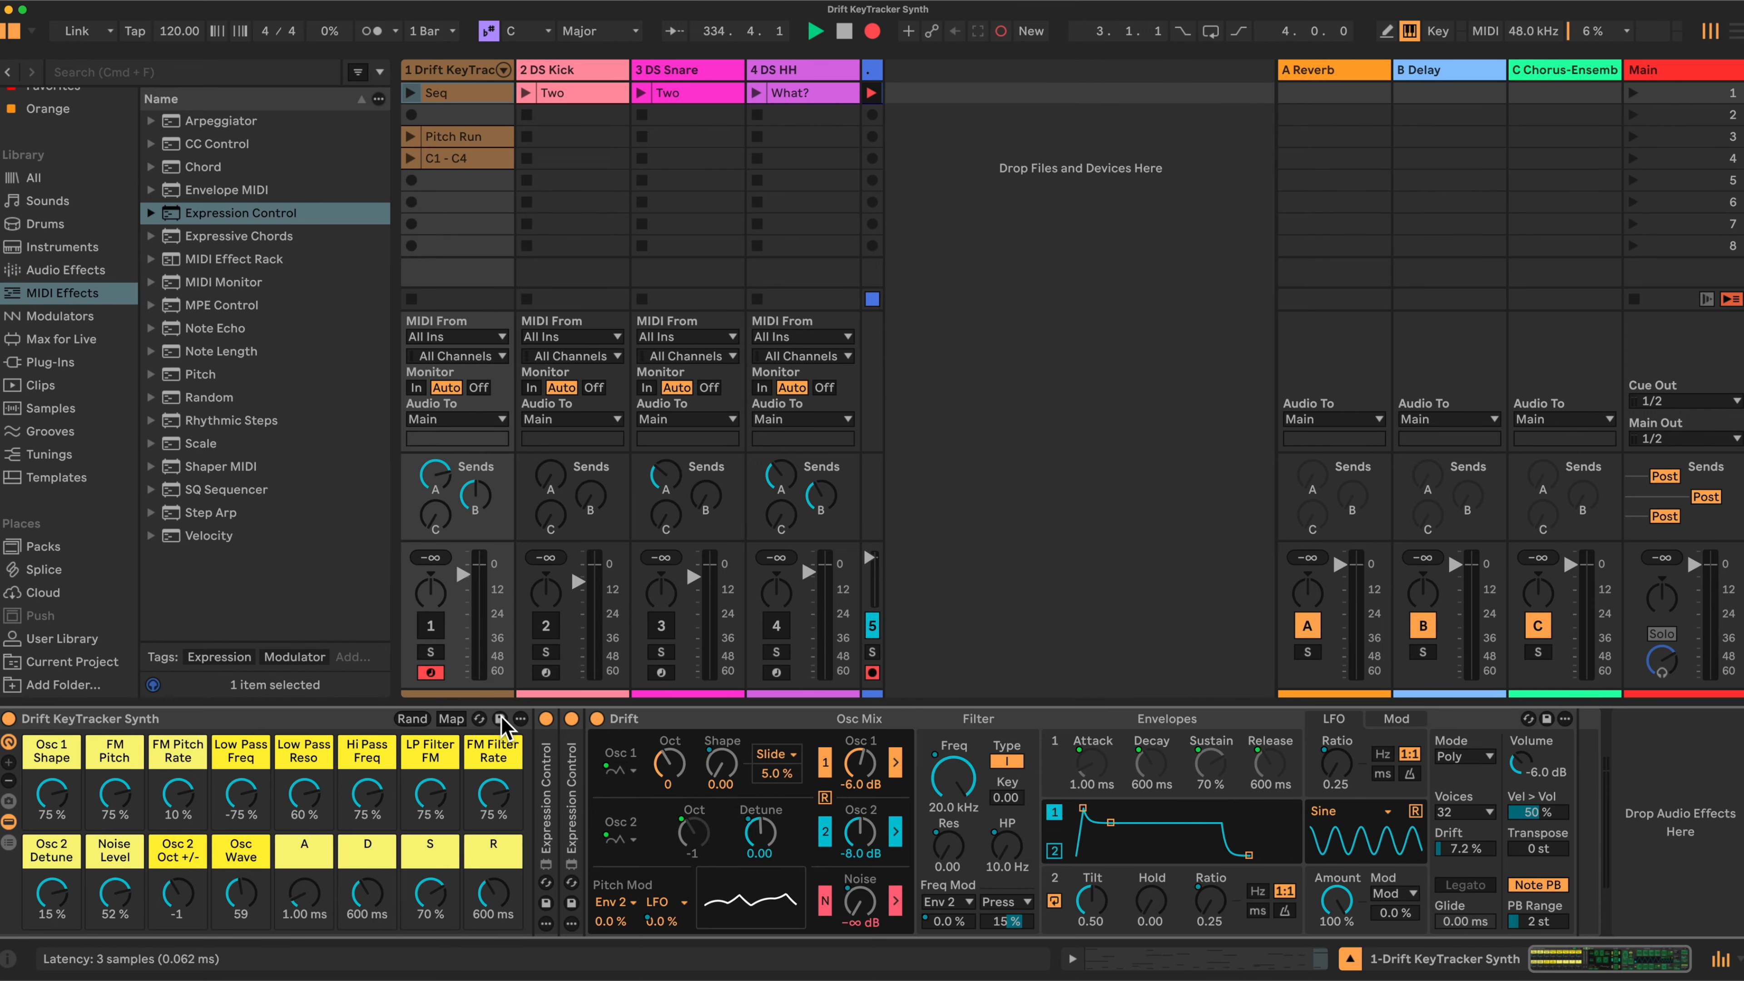
Step: Browse the User Library's instrument presets down to the contents of the Instrument Rack folder
{"action": "left_click", "coordinate": [43, 641]}
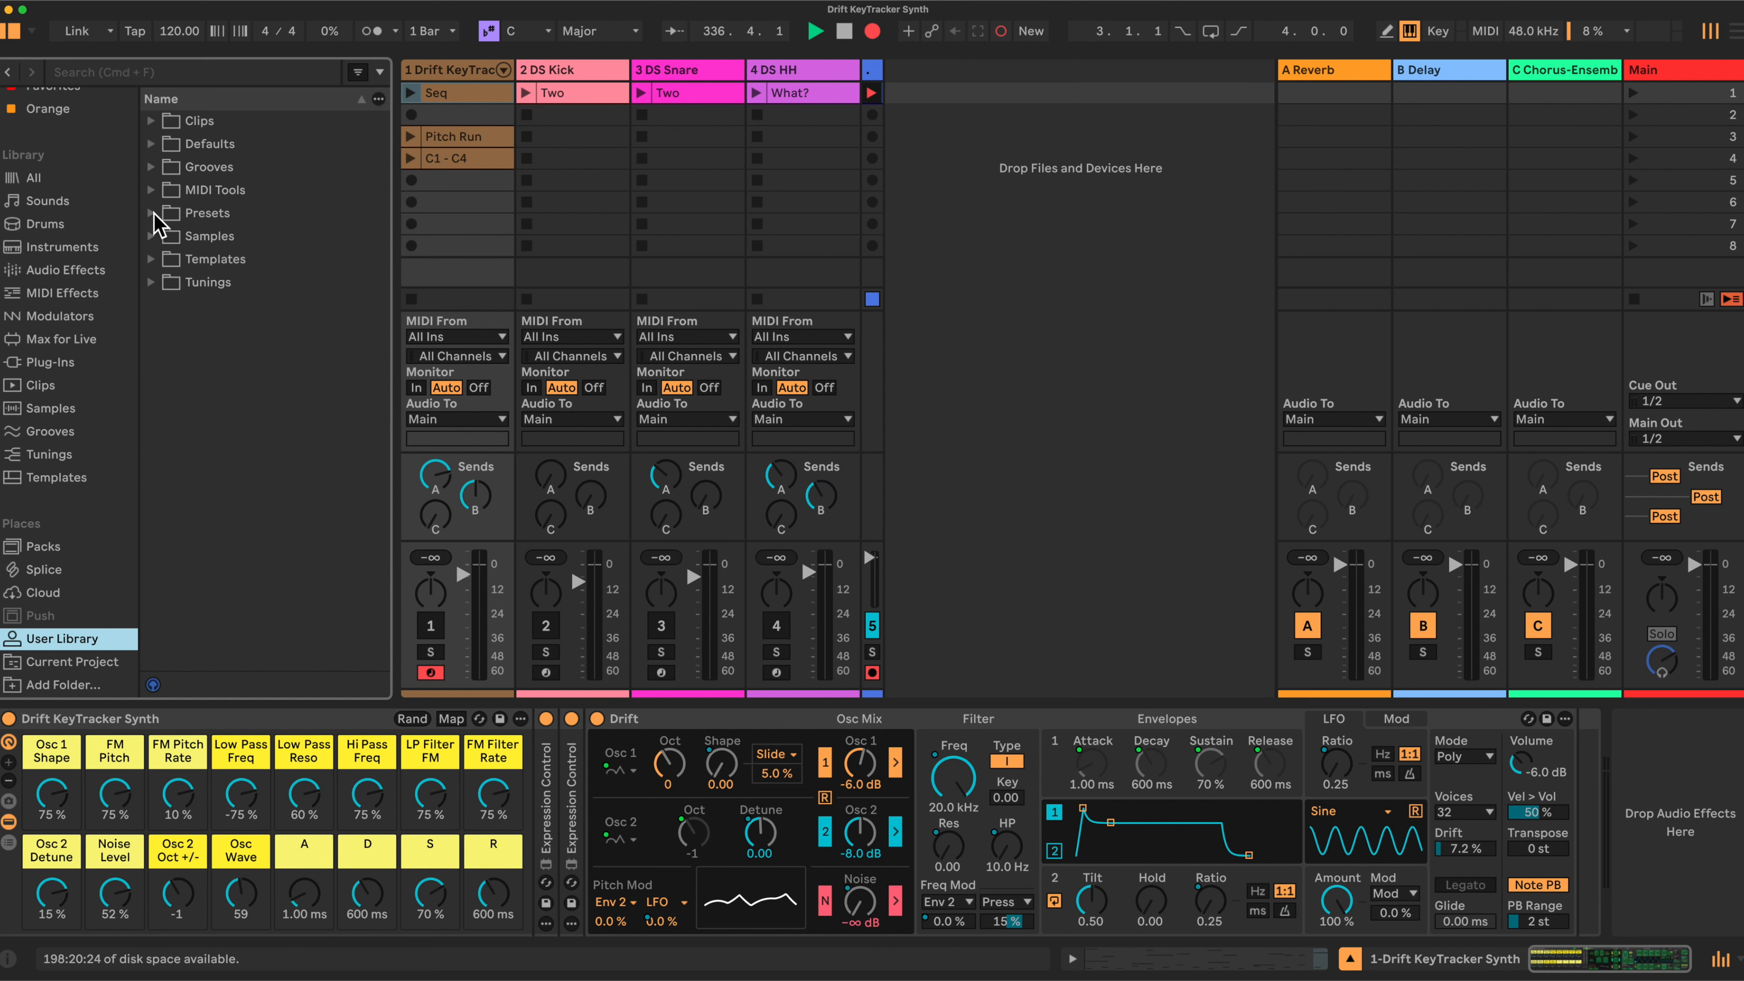
{"action": "left_click", "coordinate": [152, 213]}
{"action": "left_click", "coordinate": [165, 259]}
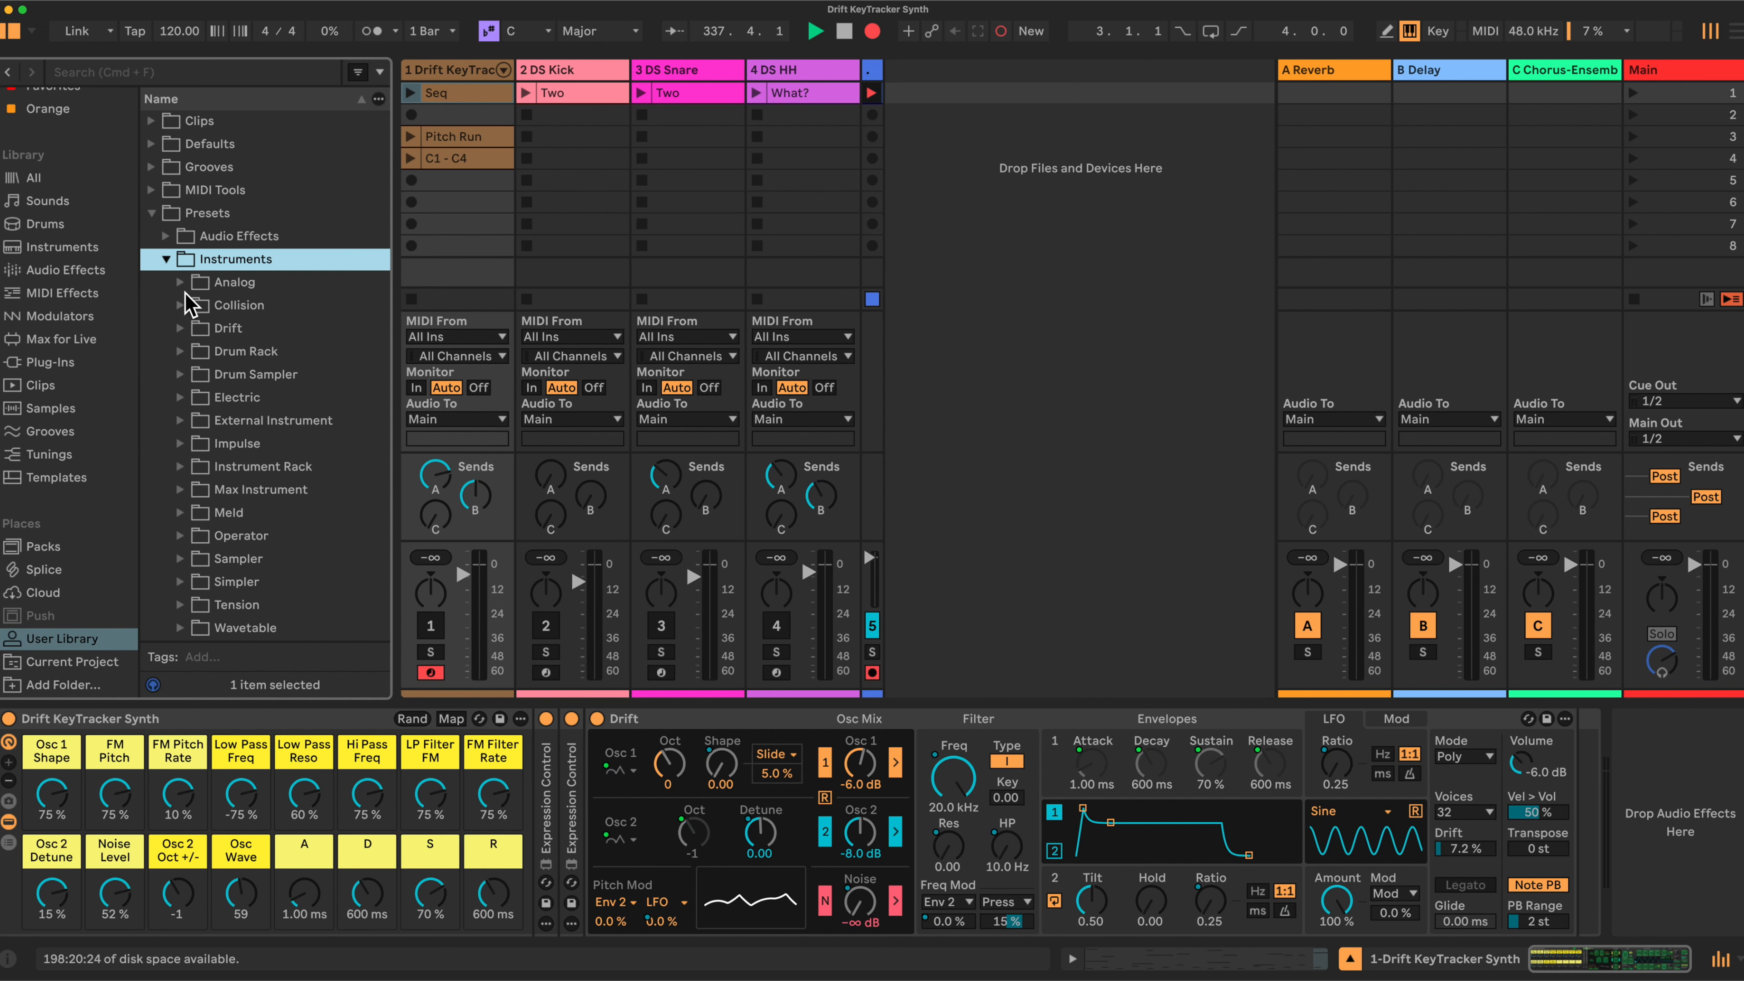
{"action": "left_click", "coordinate": [201, 467]}
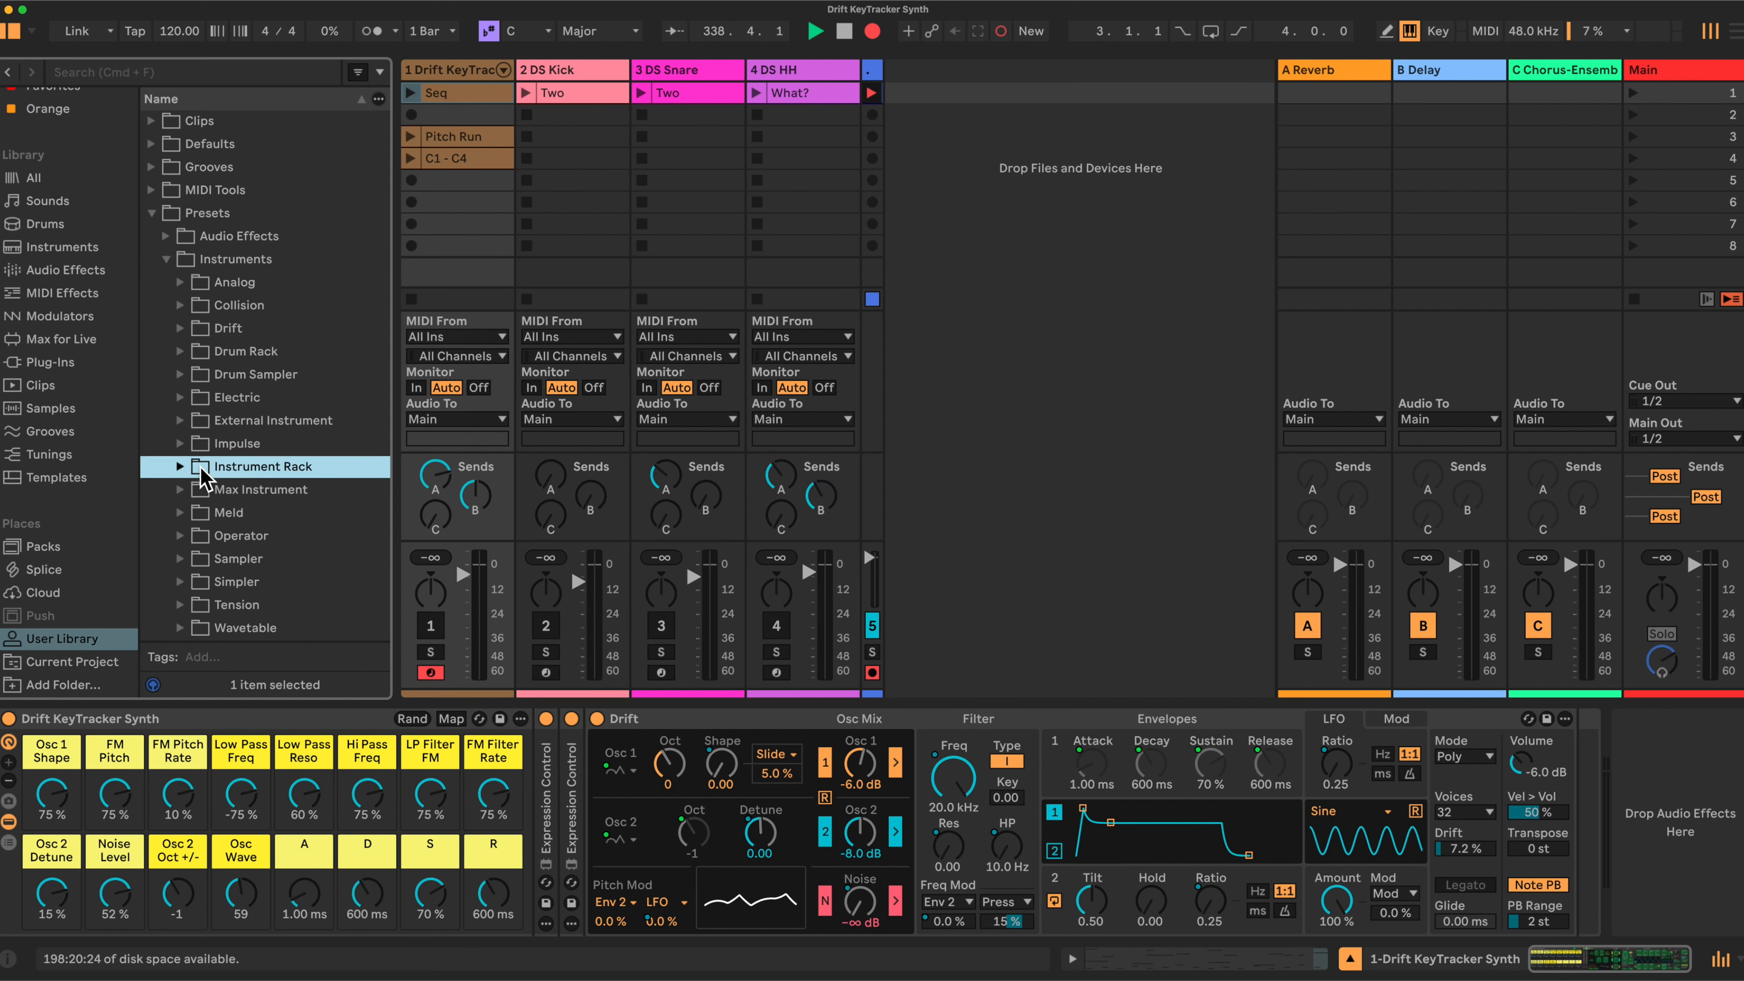
{"action": "left_click", "coordinate": [180, 467]}
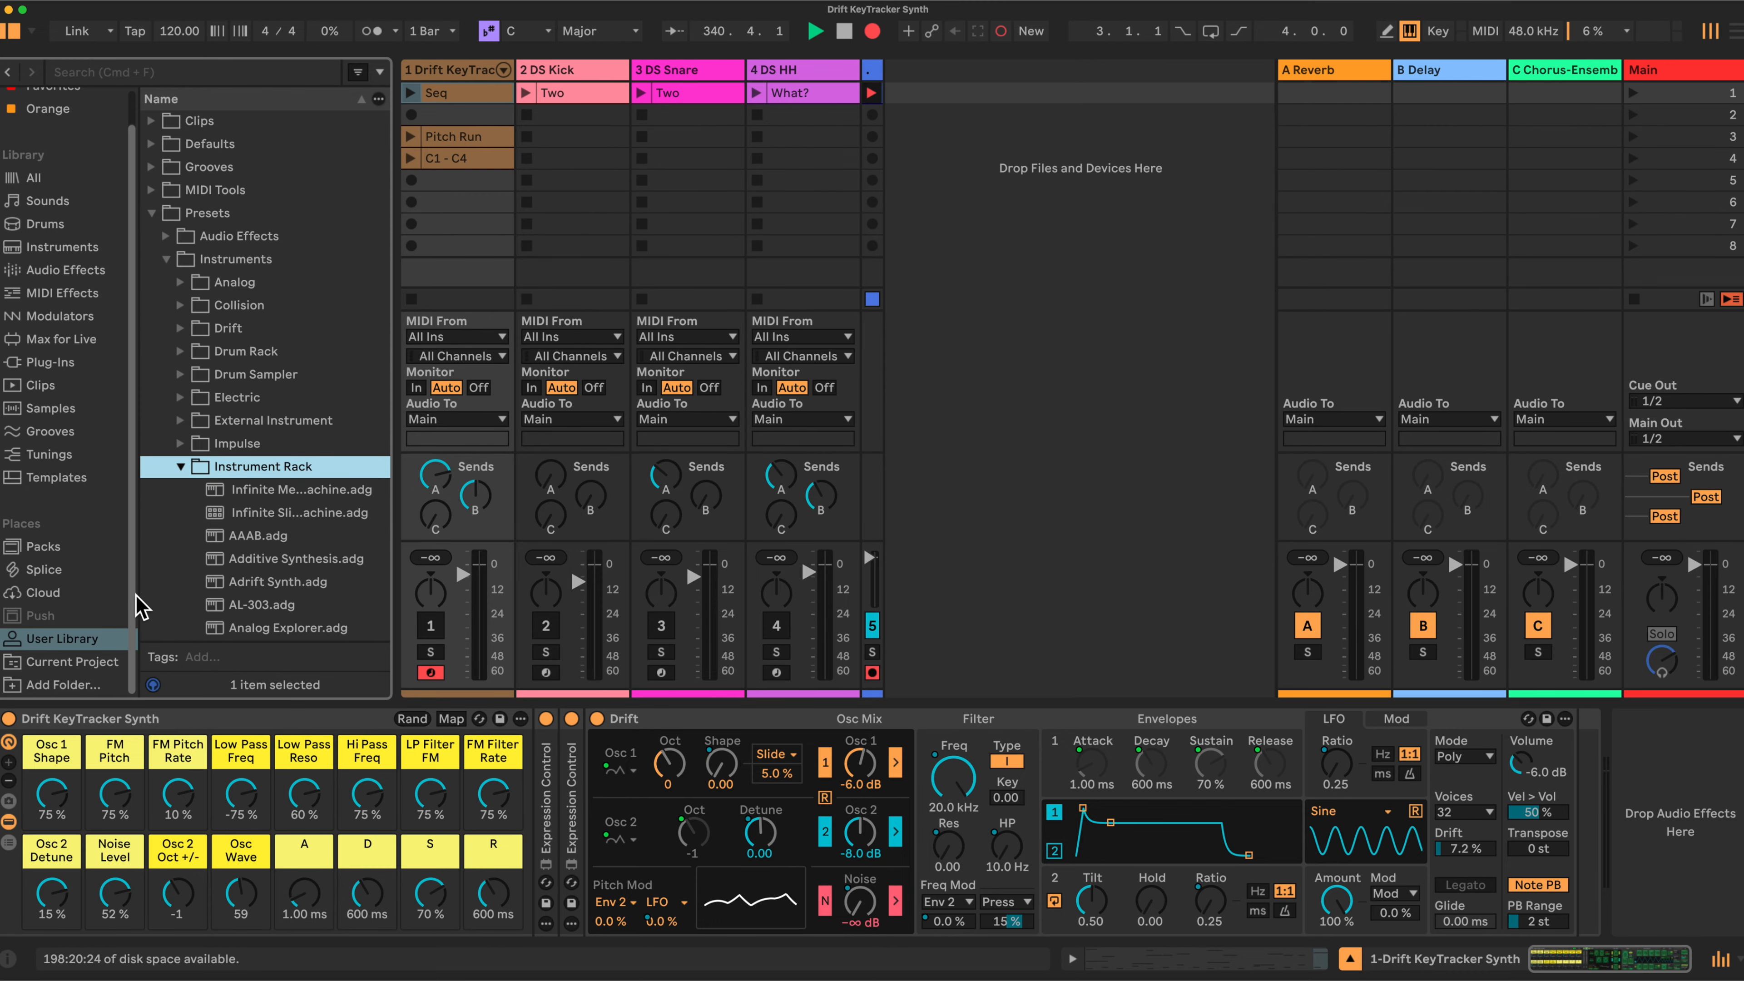
Step: List the built-in instruments in the browser and show the Drift KeyTracker Synth rack's macro variations
{"action": "left_click", "coordinate": [55, 247]}
{"action": "left_click", "coordinate": [9, 800]}
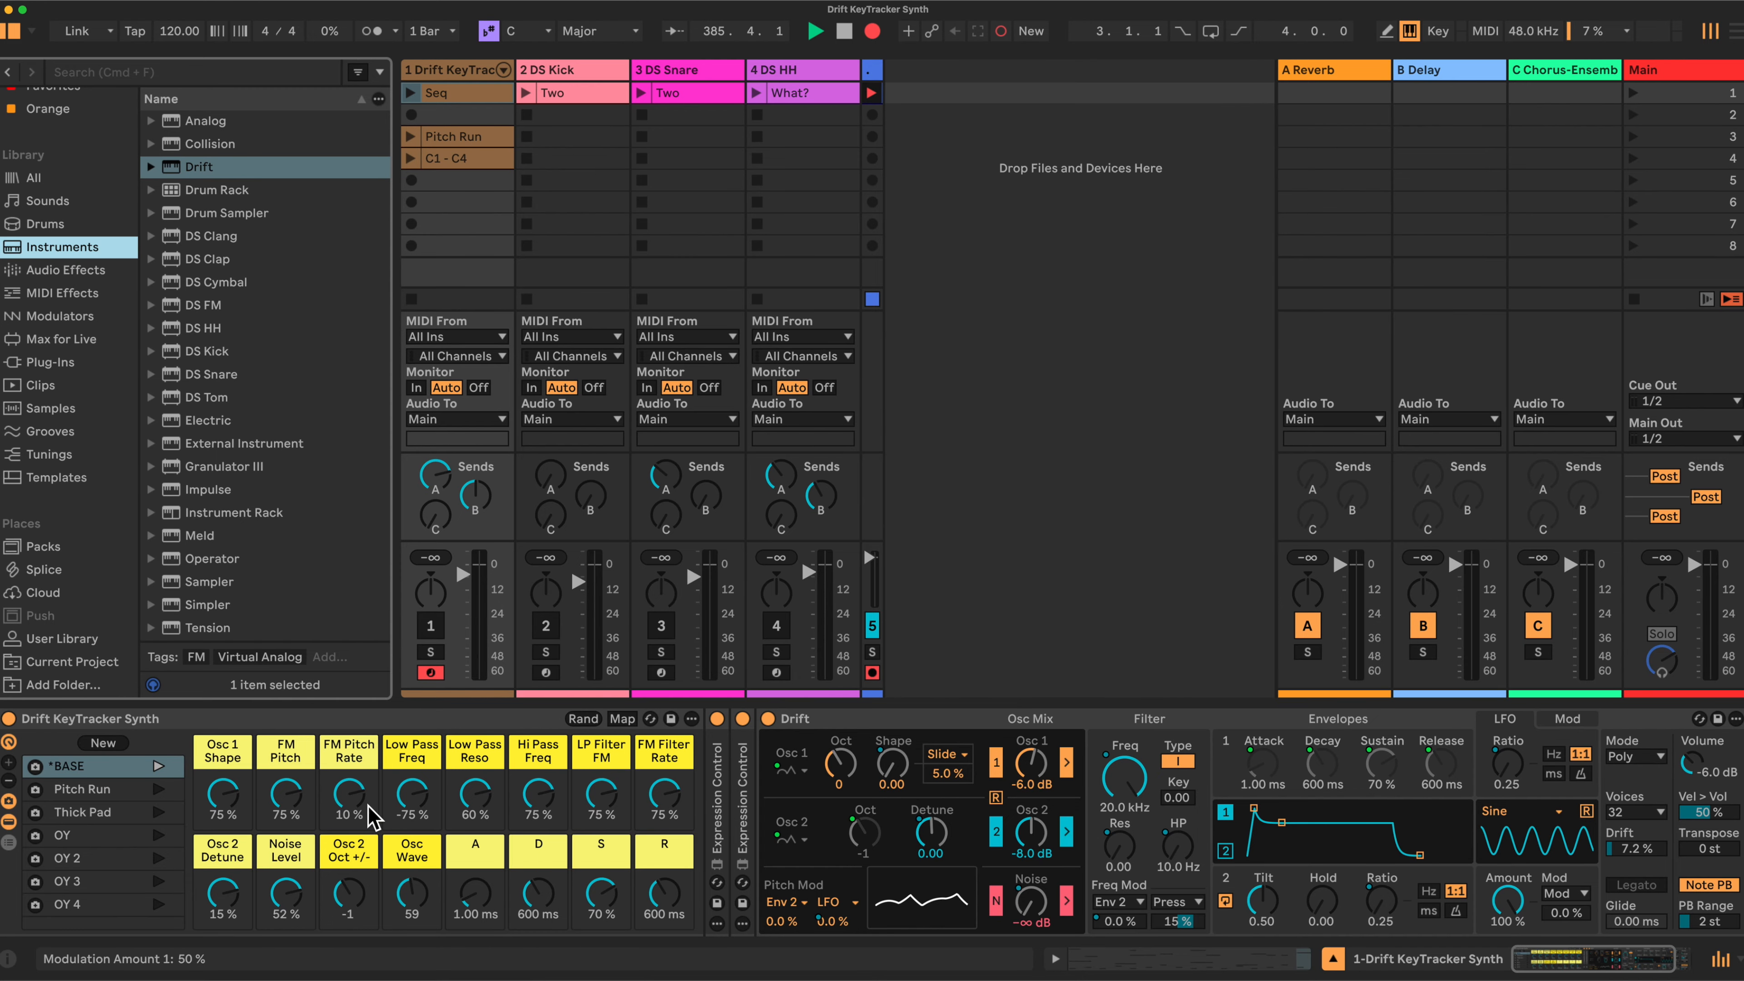
Step: Check whether the FM Pitch and FM Pitch Rate macros are excluded from randomization
{"action": "right_click", "coordinate": [286, 797]}
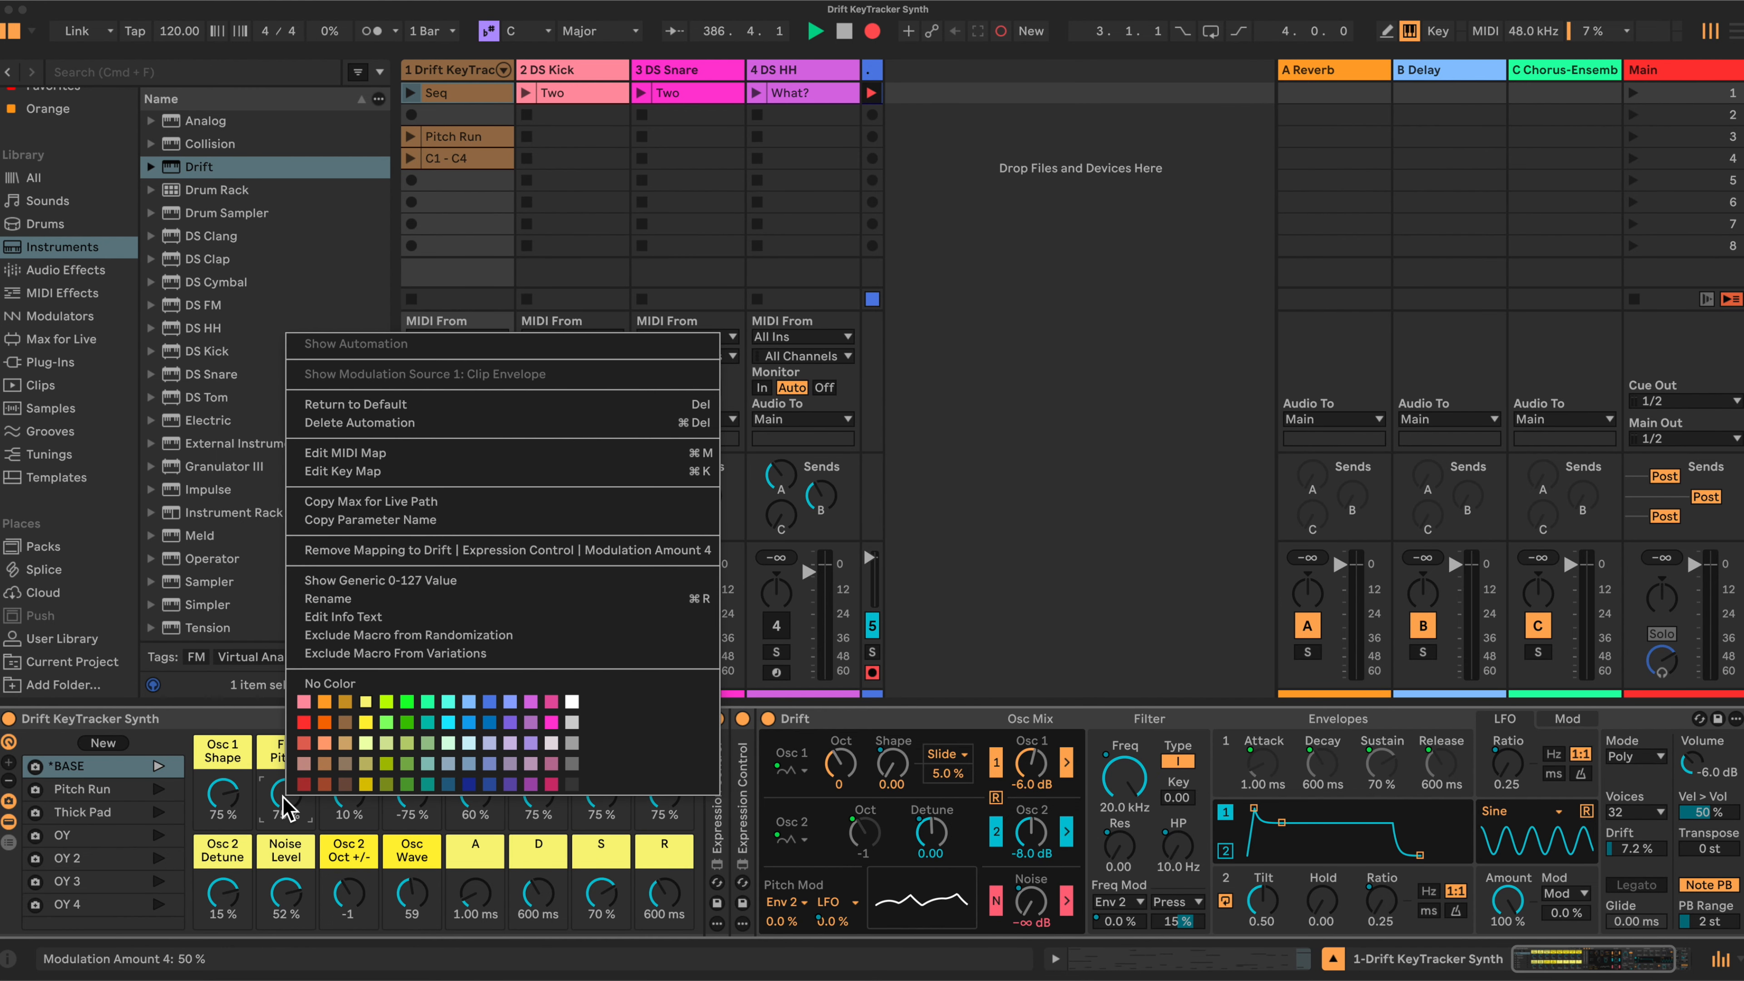
{"action": "left_click", "coordinate": [263, 737]}
{"action": "right_click", "coordinate": [356, 798]}
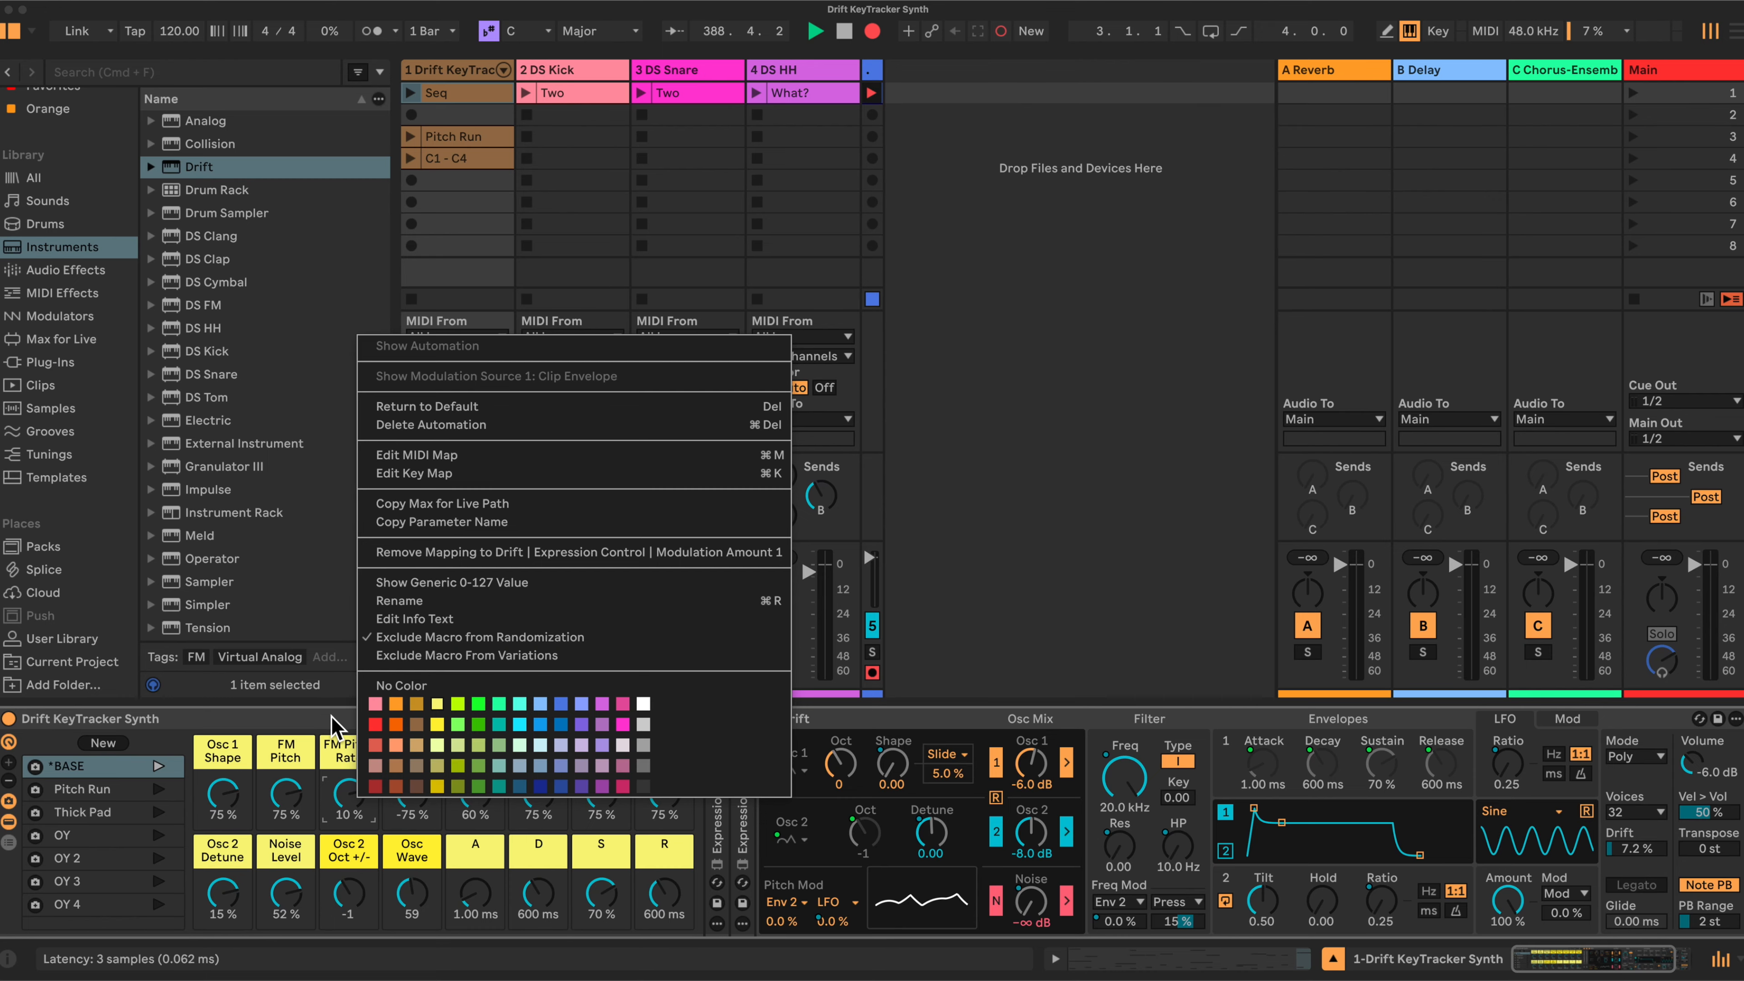
{"action": "left_click", "coordinate": [344, 740]}
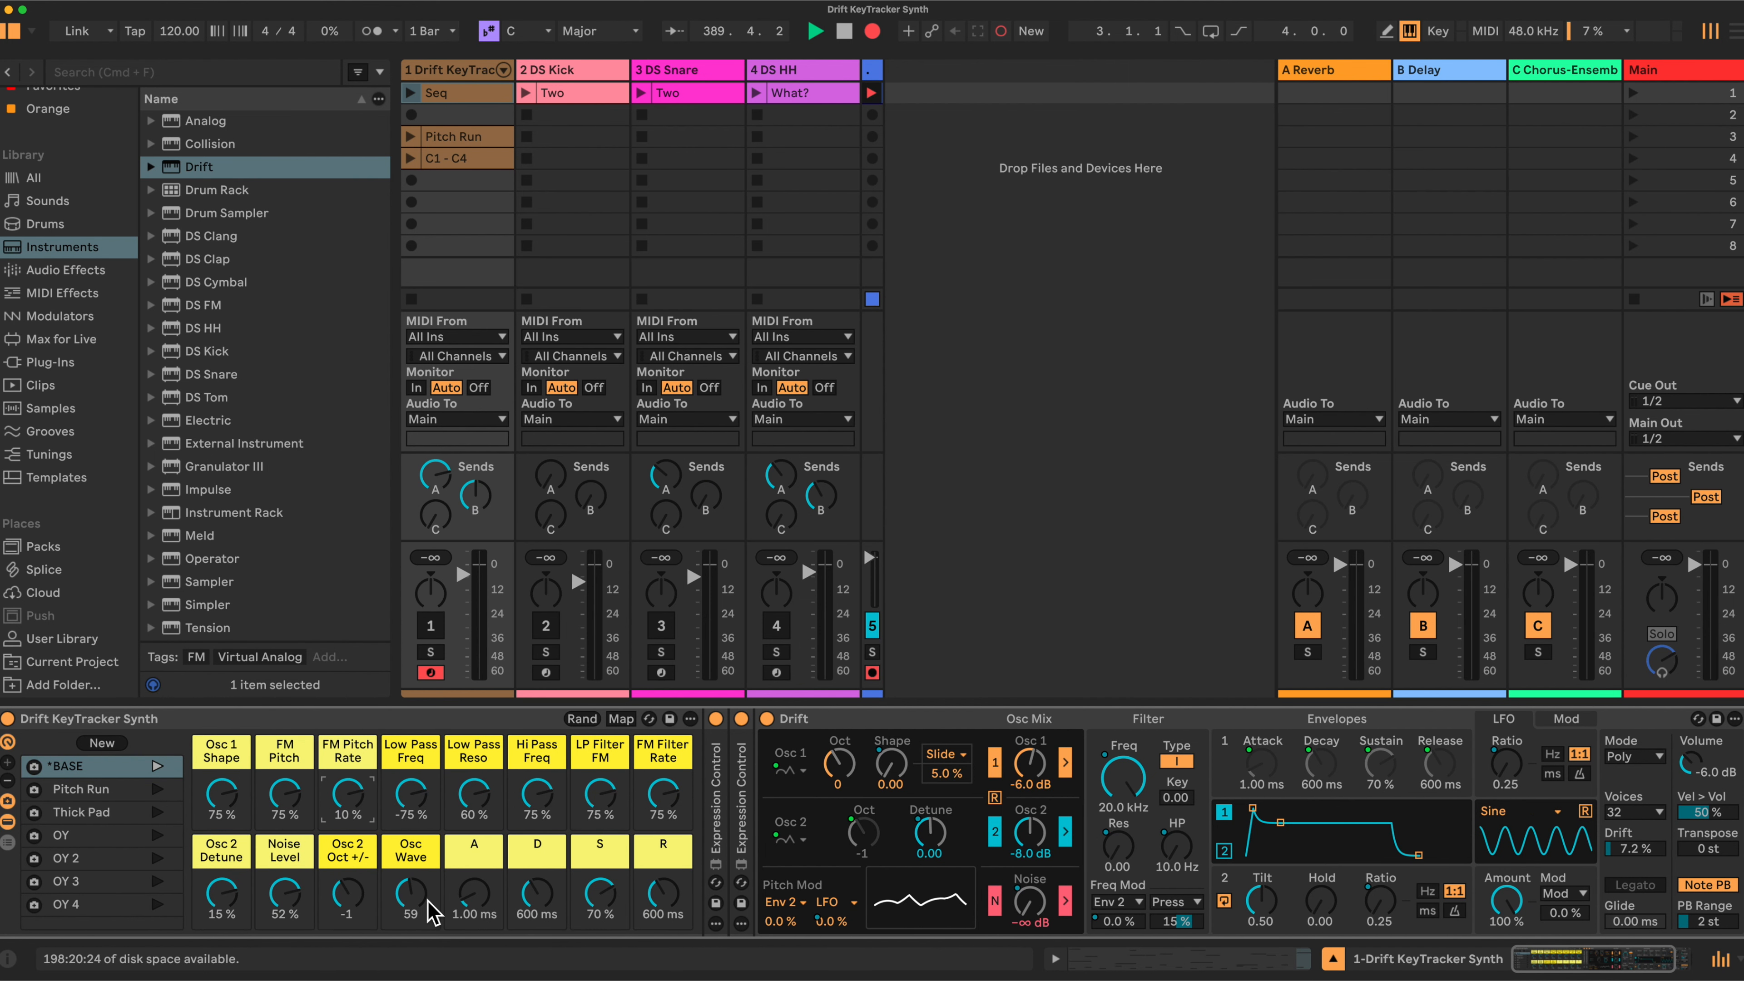
Step: Check whether the A, D, S and R envelope macros are excluded from randomization
{"action": "right_click", "coordinate": [475, 896]}
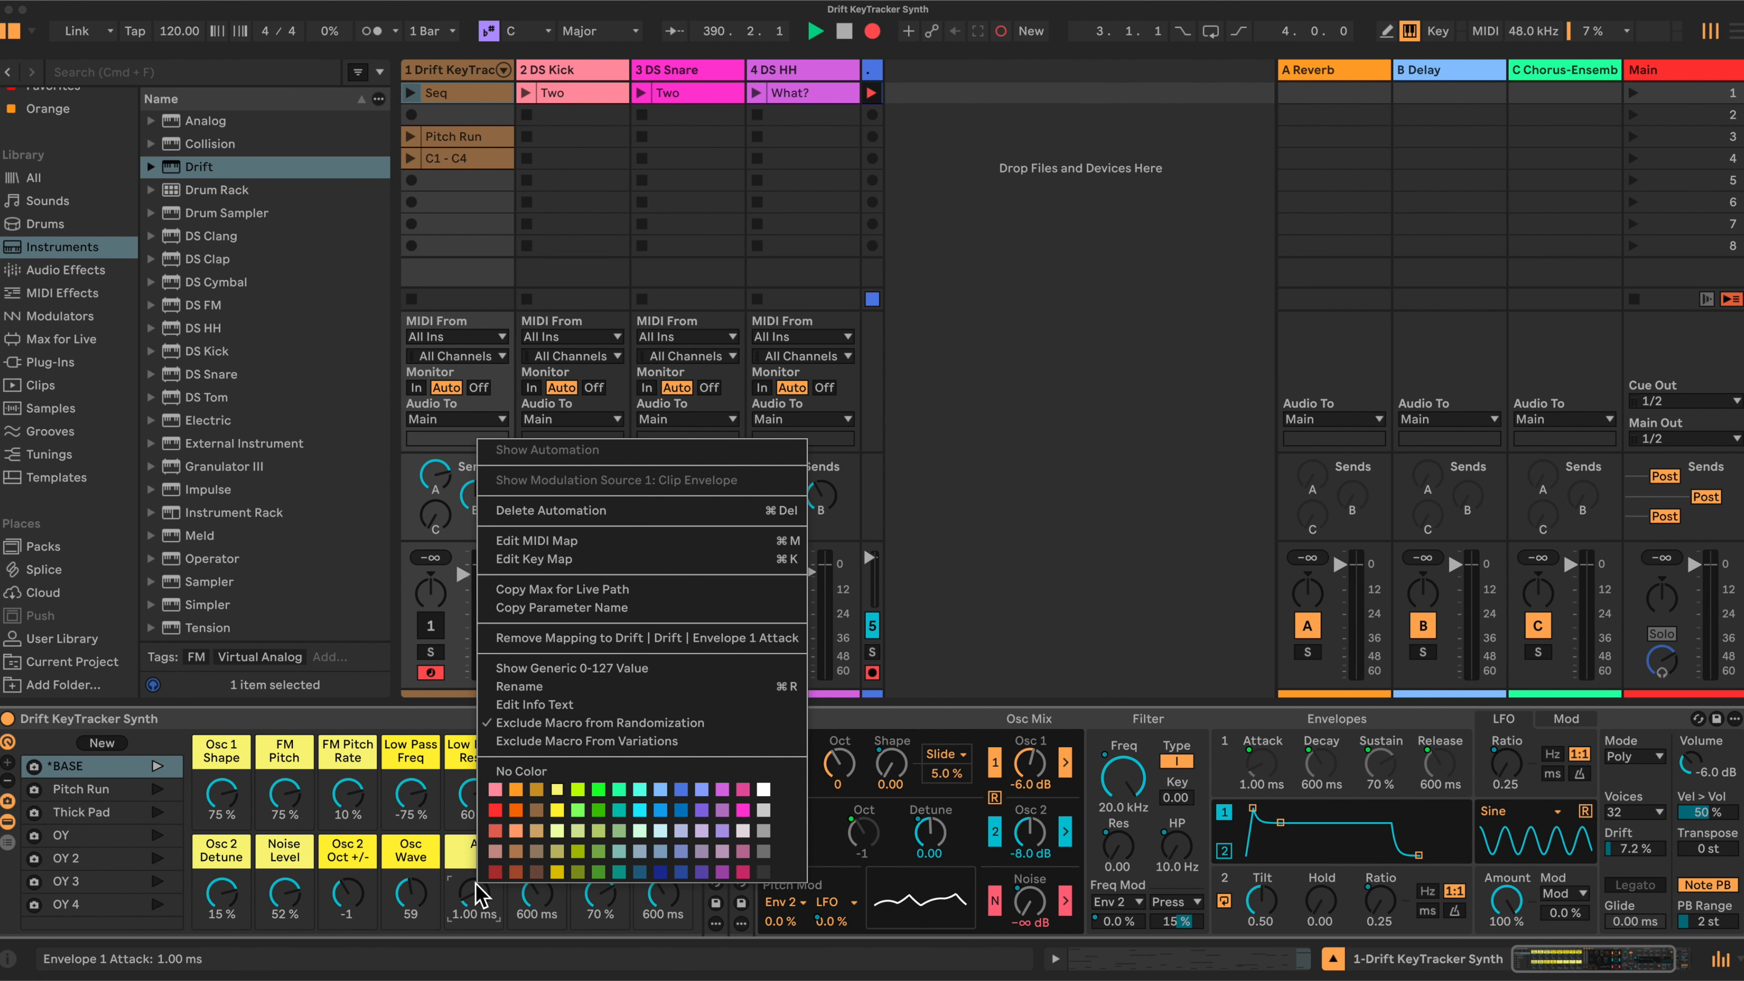
{"action": "left_click", "coordinate": [485, 722]}
{"action": "right_click", "coordinate": [538, 891]}
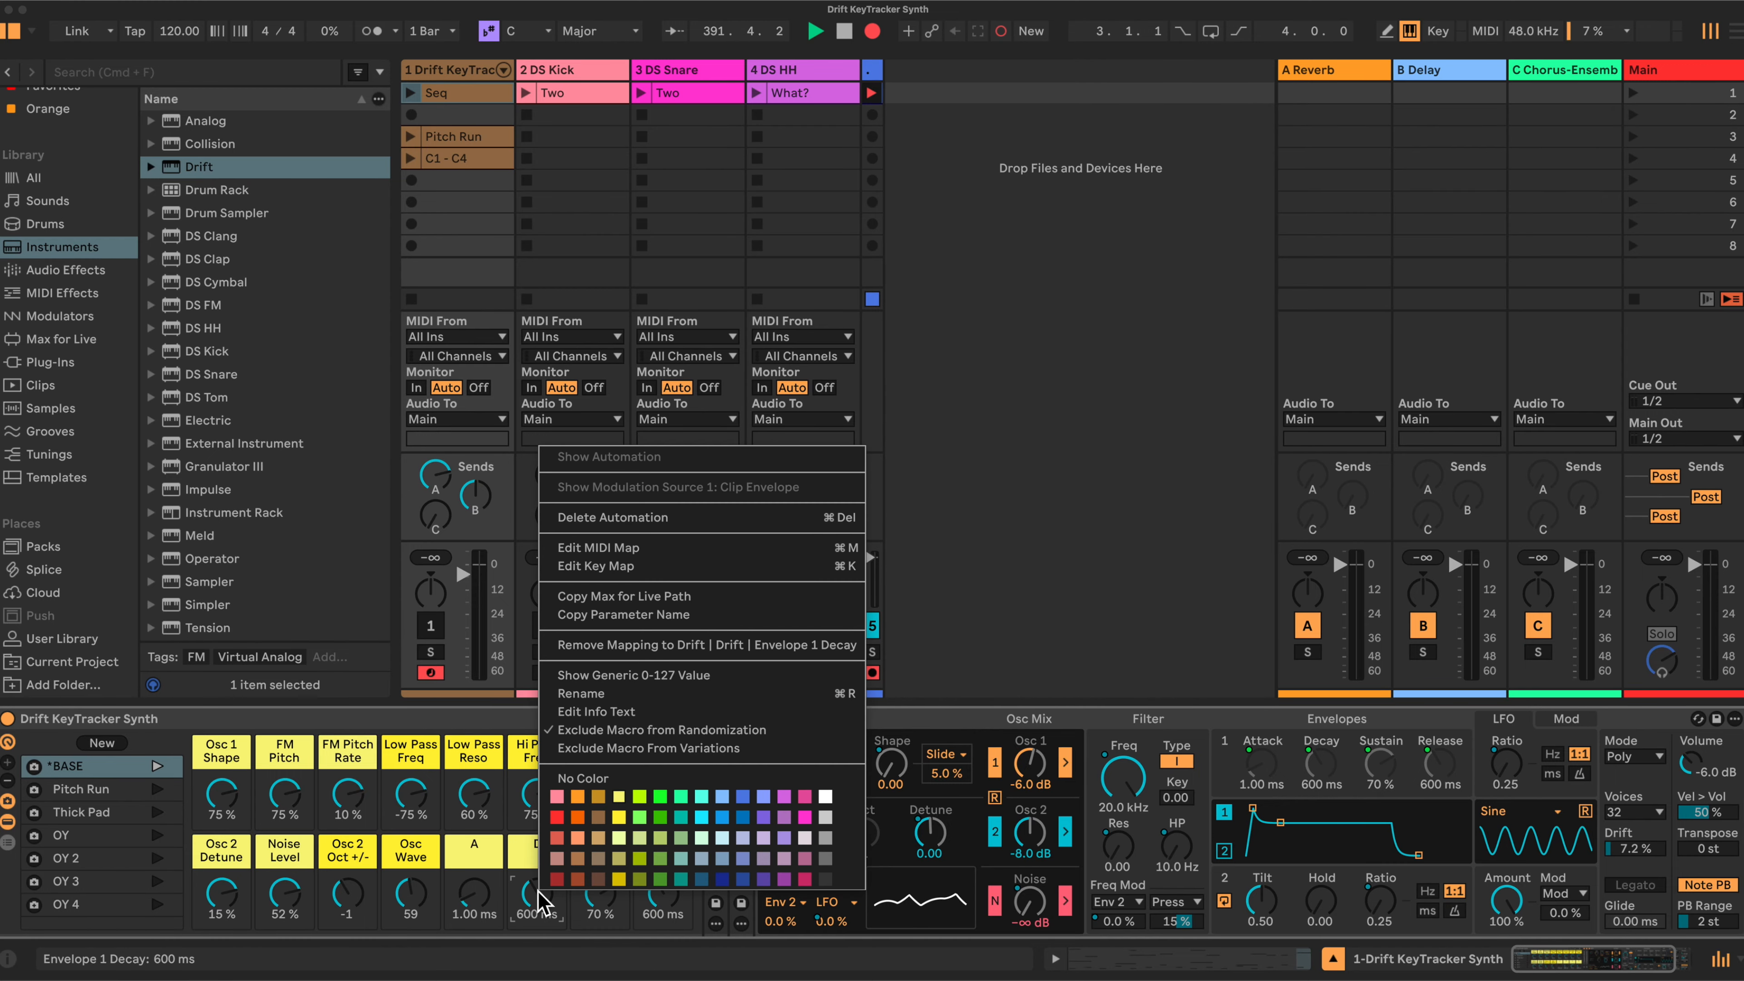
{"action": "left_click", "coordinate": [477, 728]}
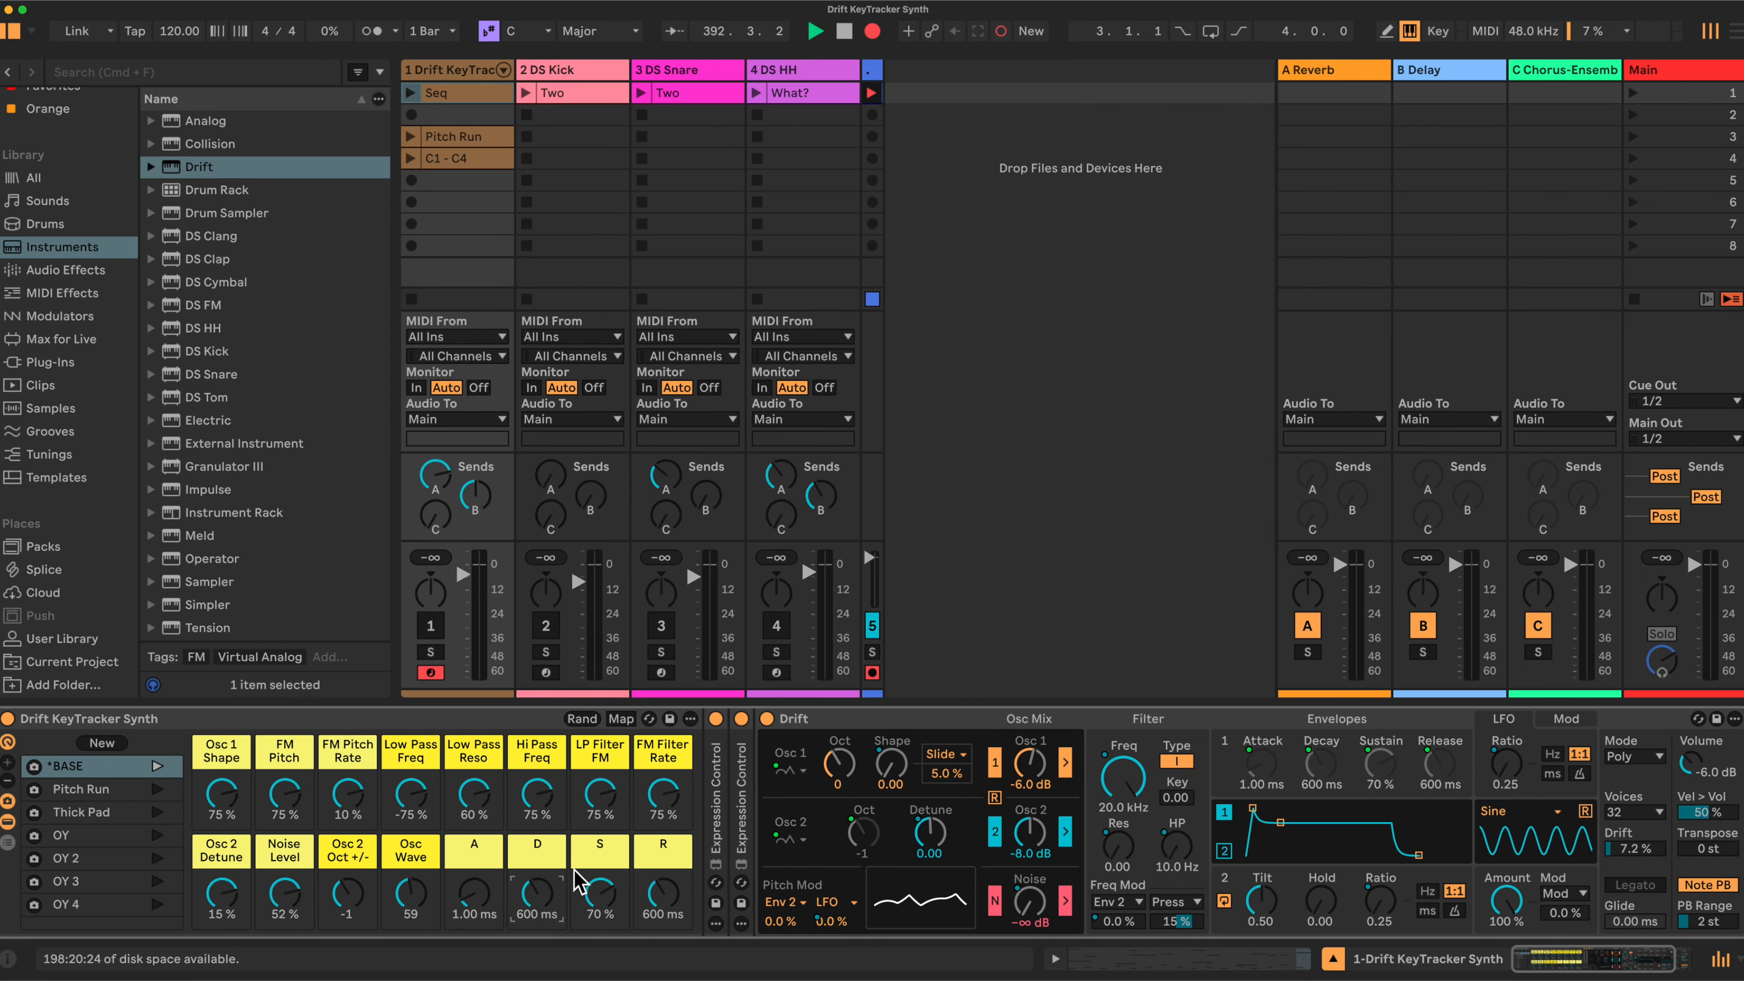
{"action": "right_click", "coordinate": [599, 893]}
{"action": "left_click", "coordinate": [537, 731]}
{"action": "right_click", "coordinate": [659, 893]}
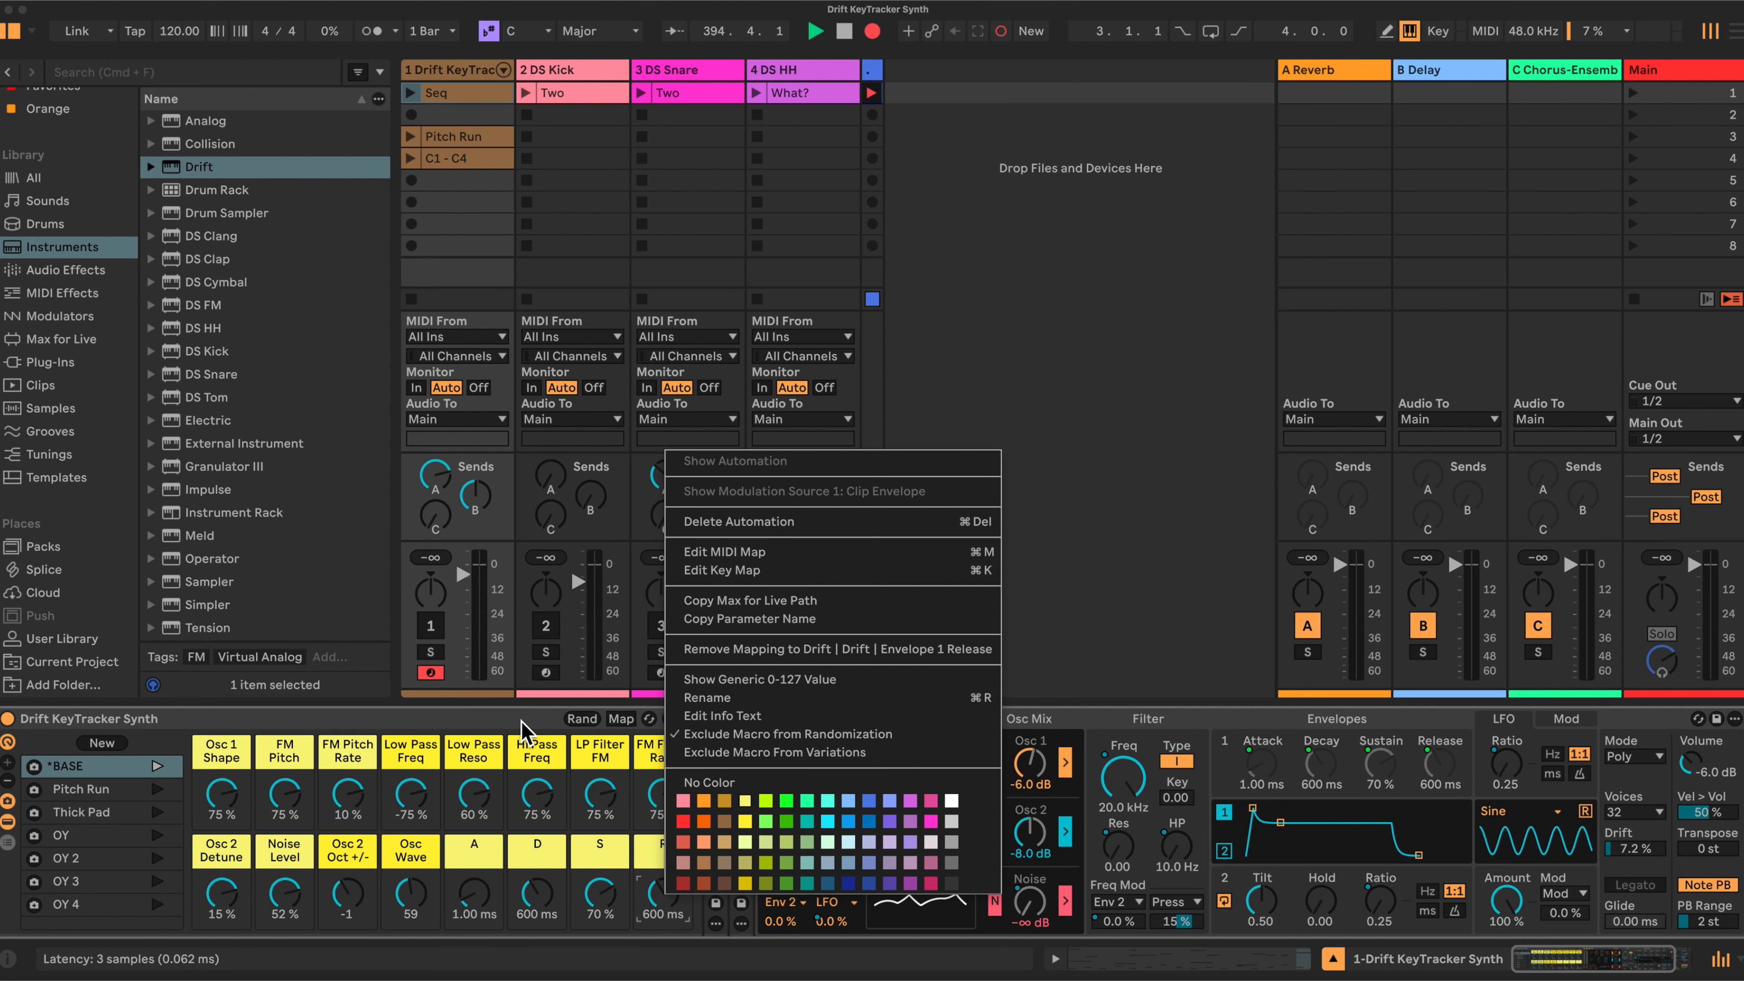
{"action": "left_click", "coordinate": [542, 735]}
Step: Check the randomization exclusion of the FM Filter Rate, LP Filter FM and Hi Pass Freq macros
{"action": "right_click", "coordinate": [659, 797]}
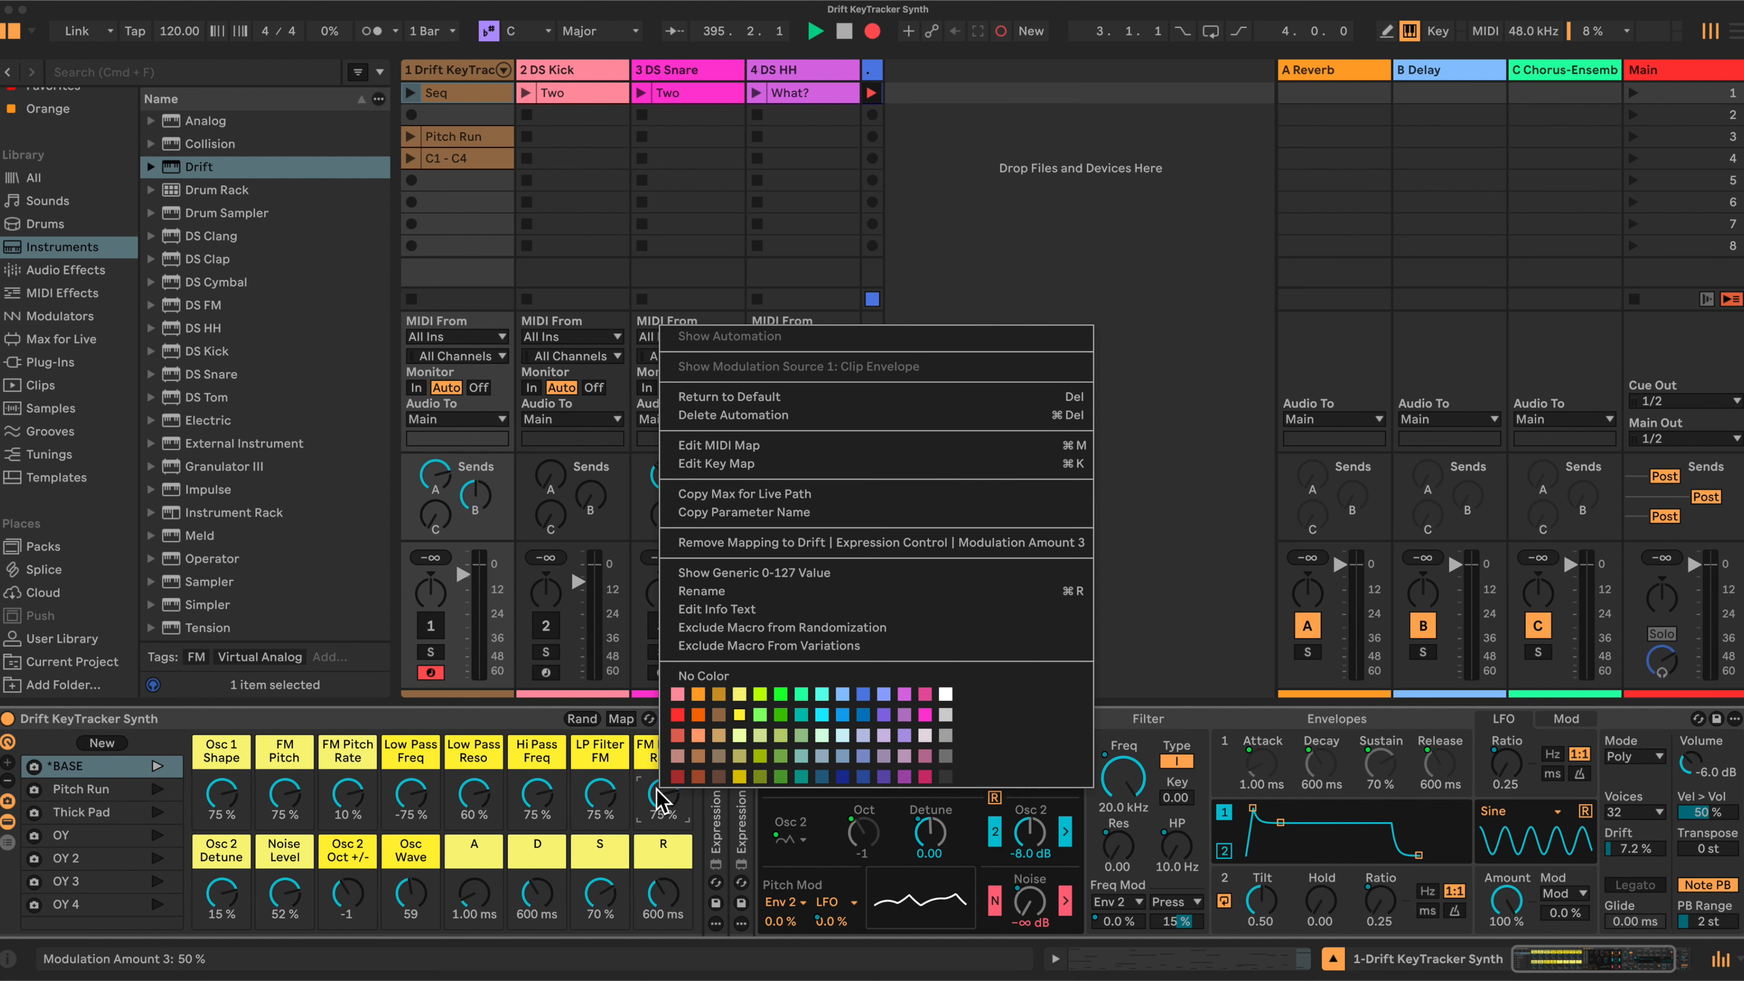
{"action": "left_click", "coordinate": [604, 799]}
{"action": "right_click", "coordinate": [603, 798]}
{"action": "left_click", "coordinate": [553, 800]}
{"action": "right_click", "coordinate": [547, 801]}
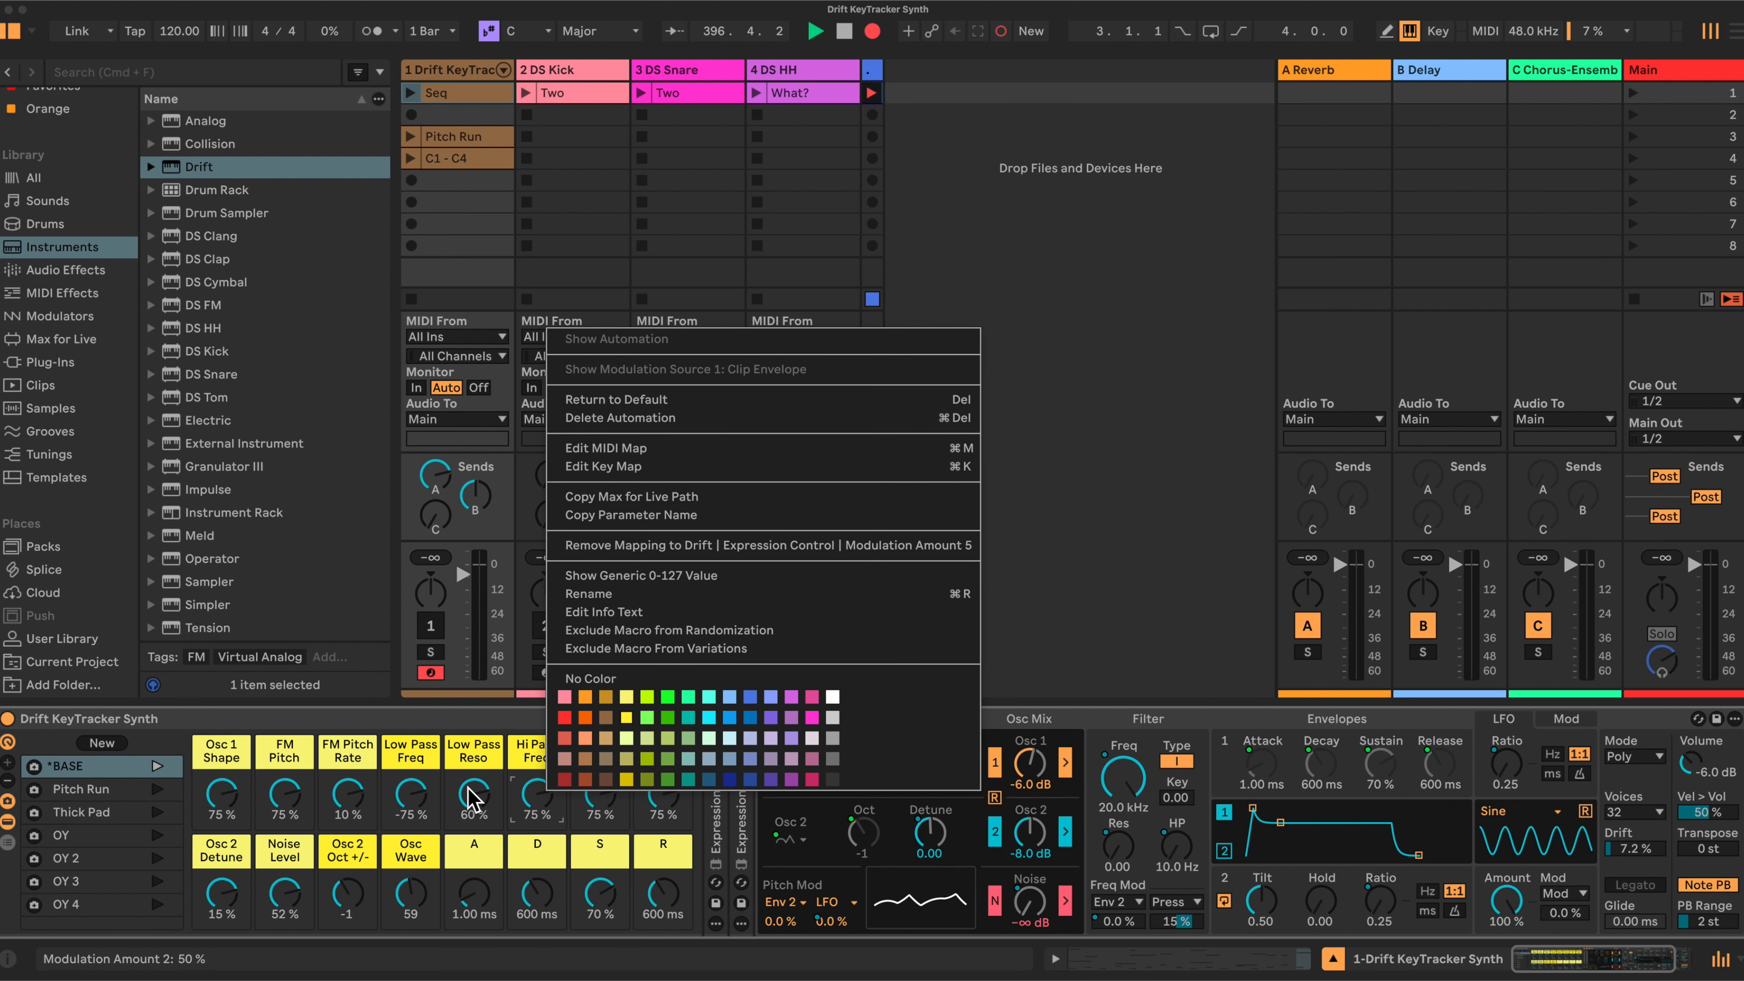
{"action": "left_click", "coordinate": [364, 727]}
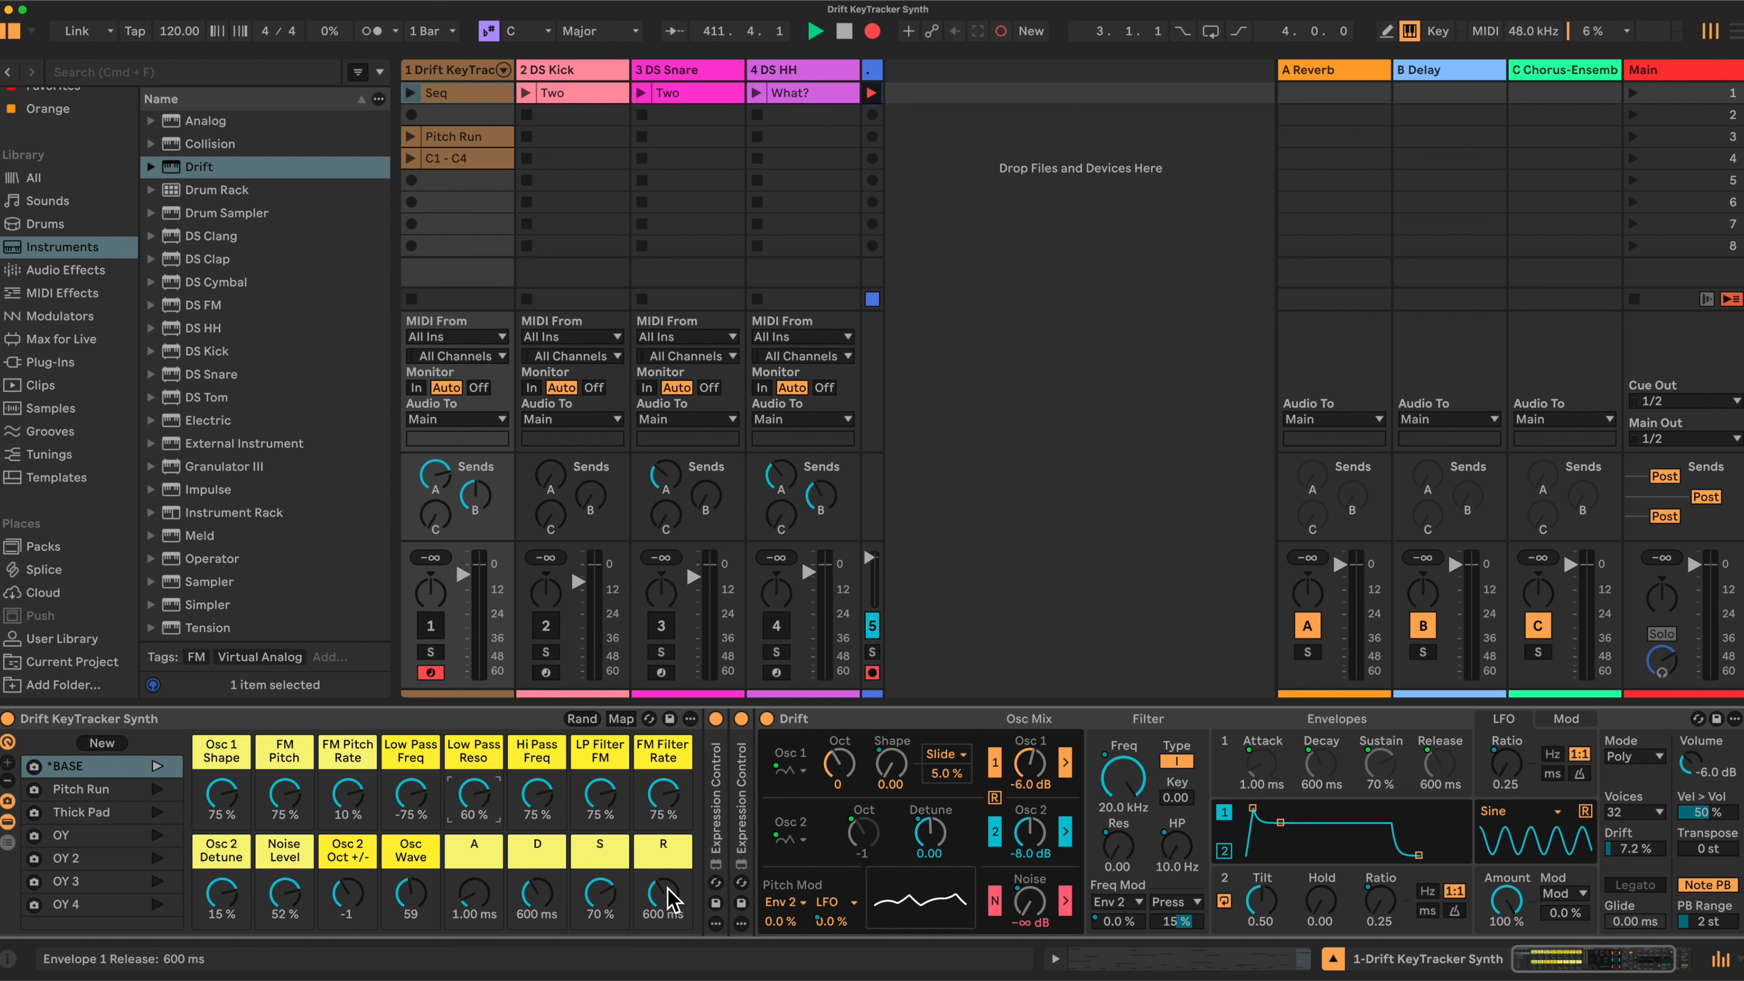
Step: Randomize the rack's macros once and replace the result with the OY variation
{"action": "left_click", "coordinate": [583, 718]}
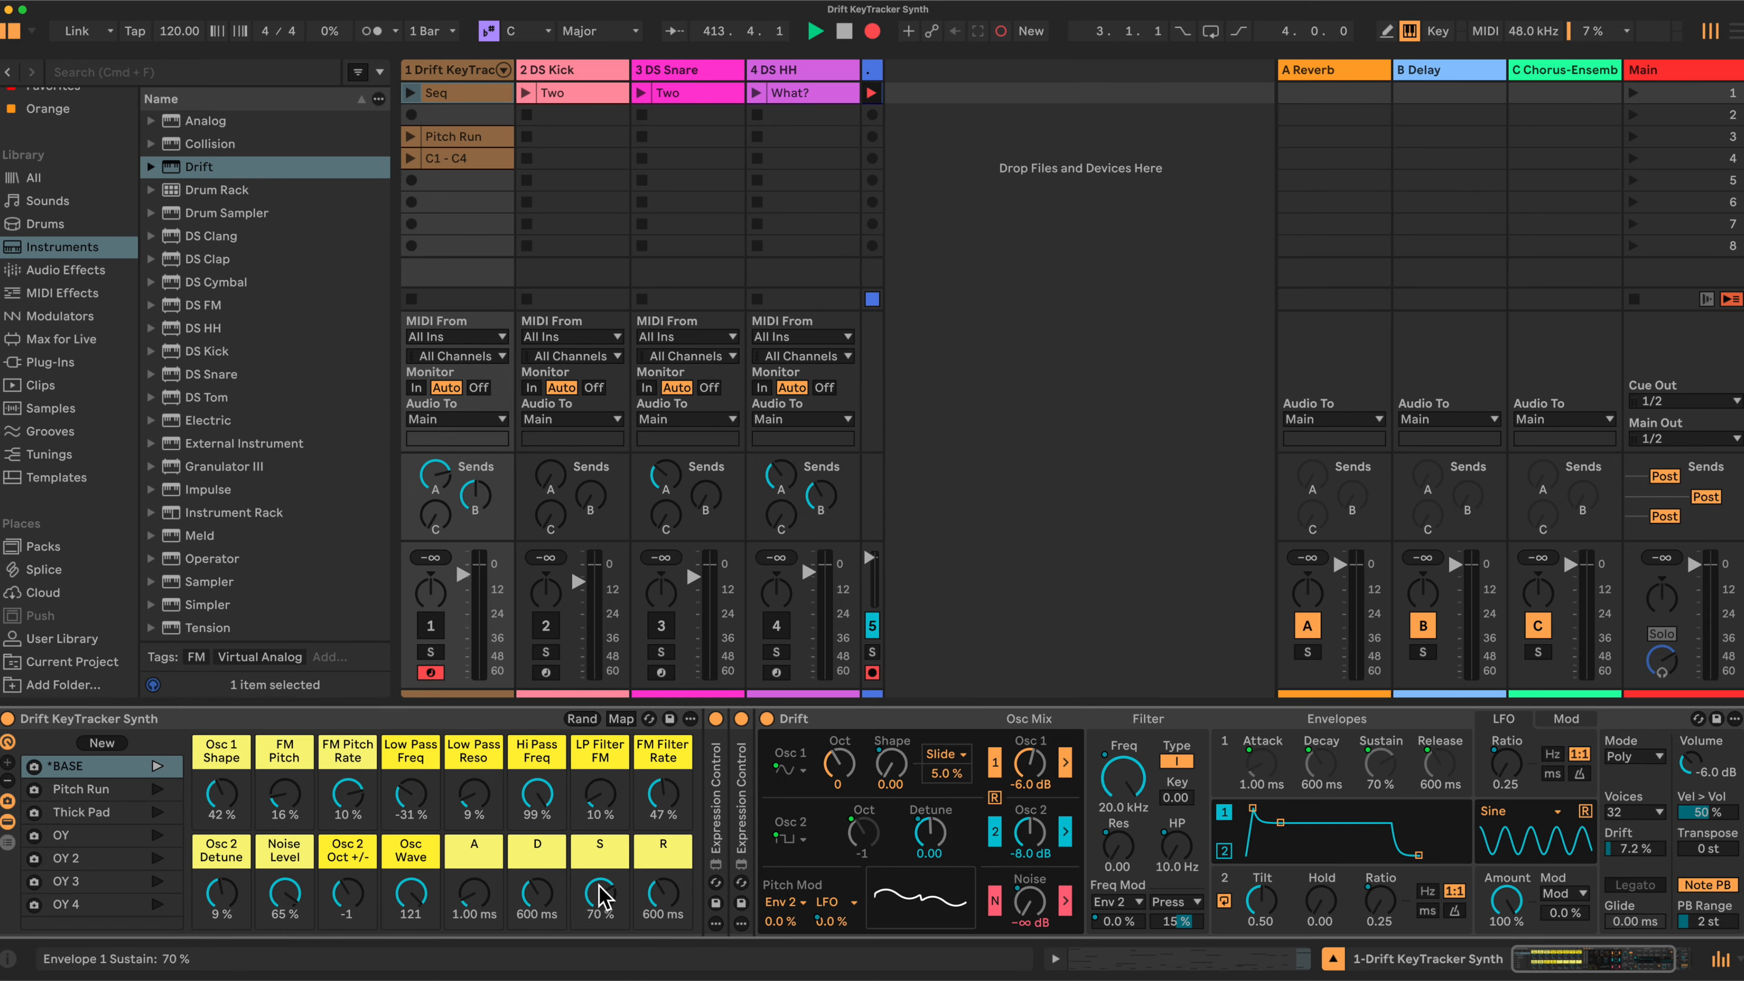
{"action": "left_click", "coordinate": [103, 836]}
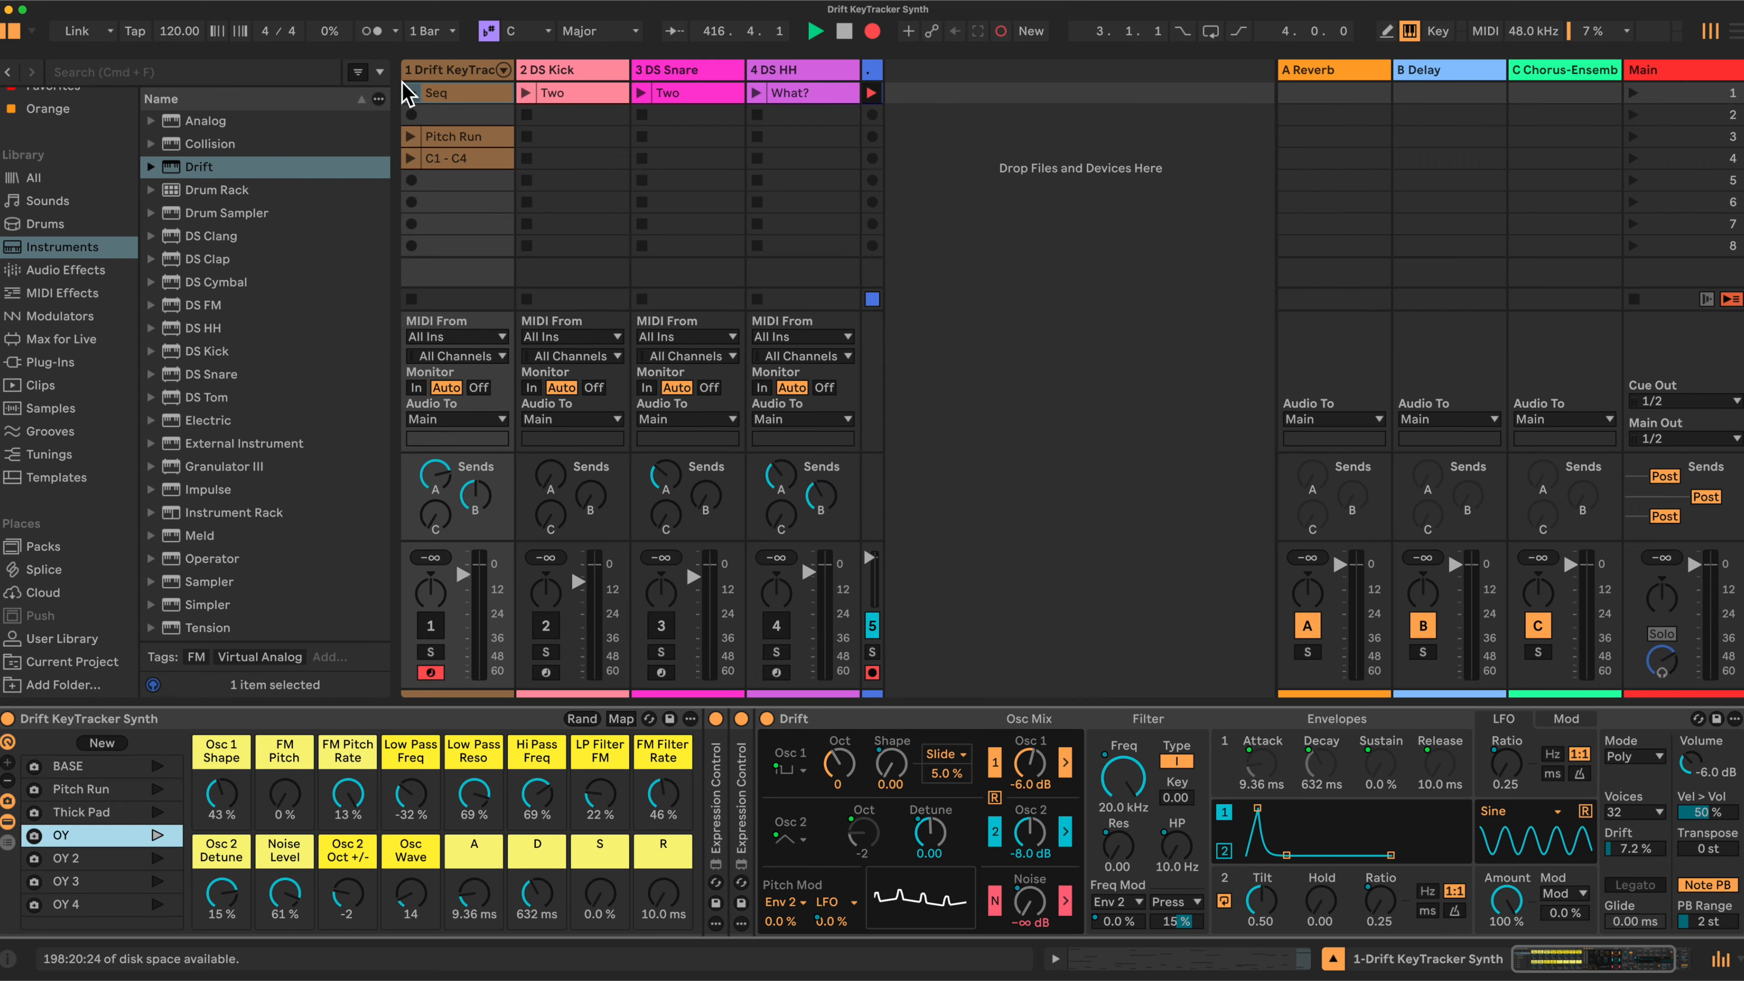
Step: Launch the Seq clip on the Drift KeyTracker track and activate the track so it is heard
{"action": "left_click", "coordinate": [410, 93]}
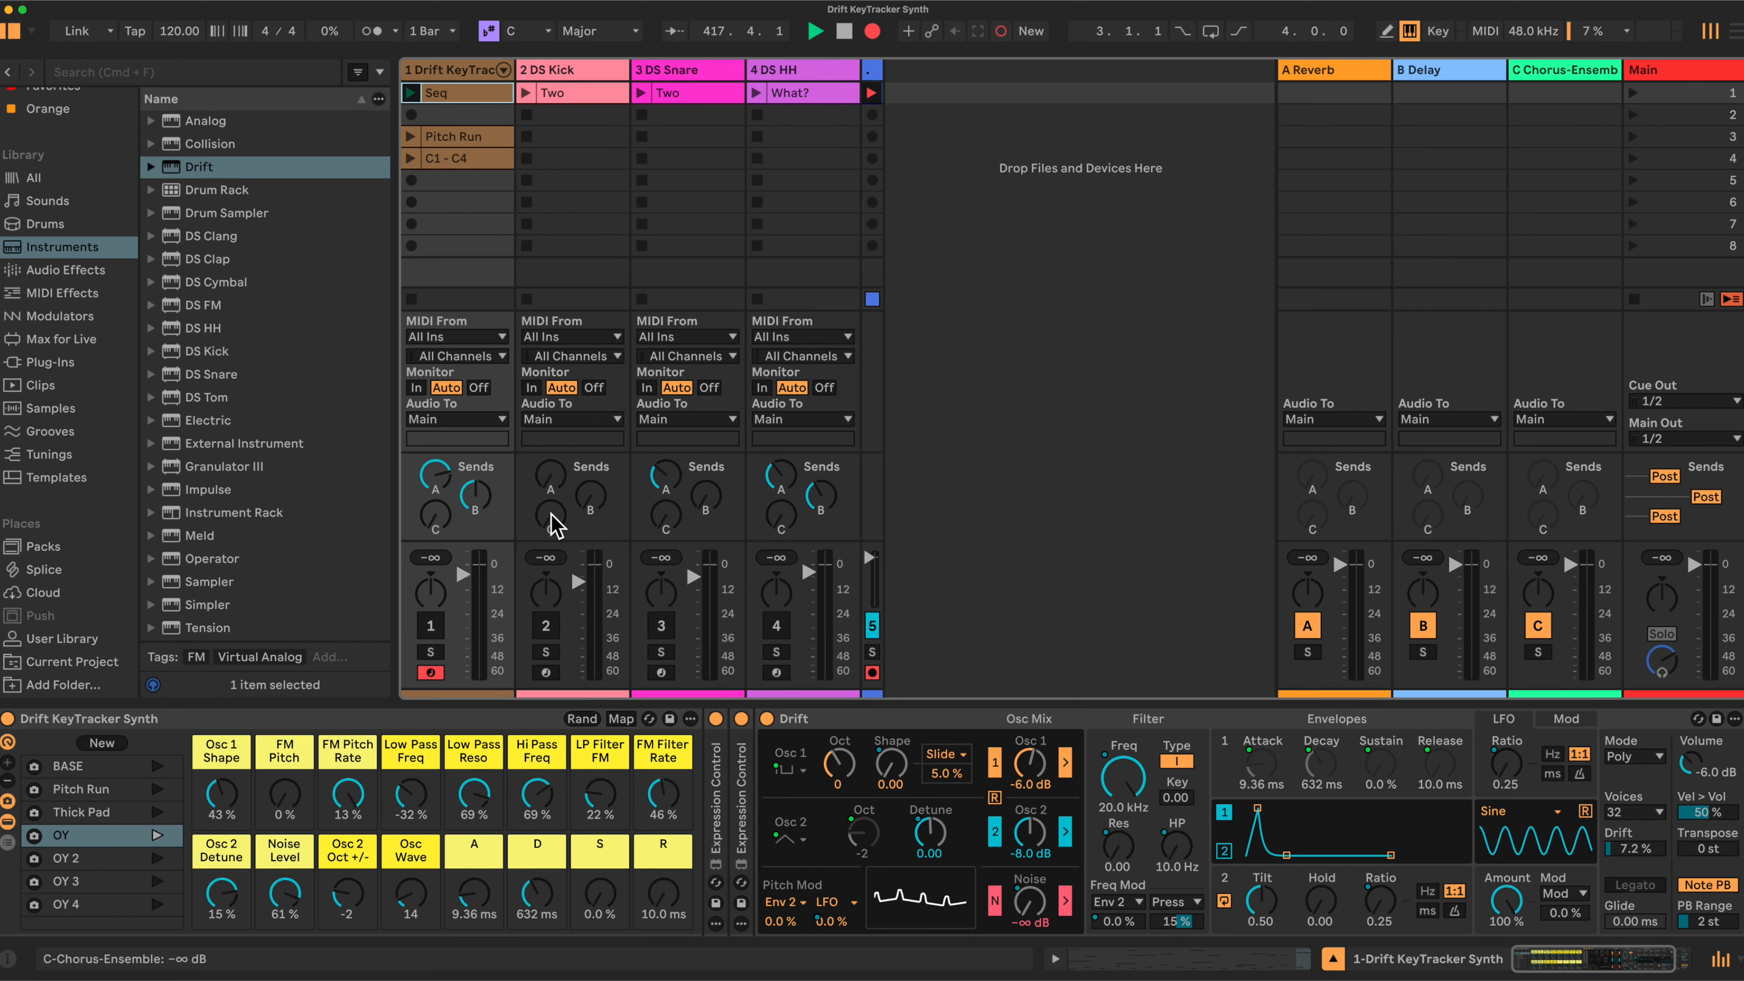
{"action": "left_click", "coordinate": [431, 625]}
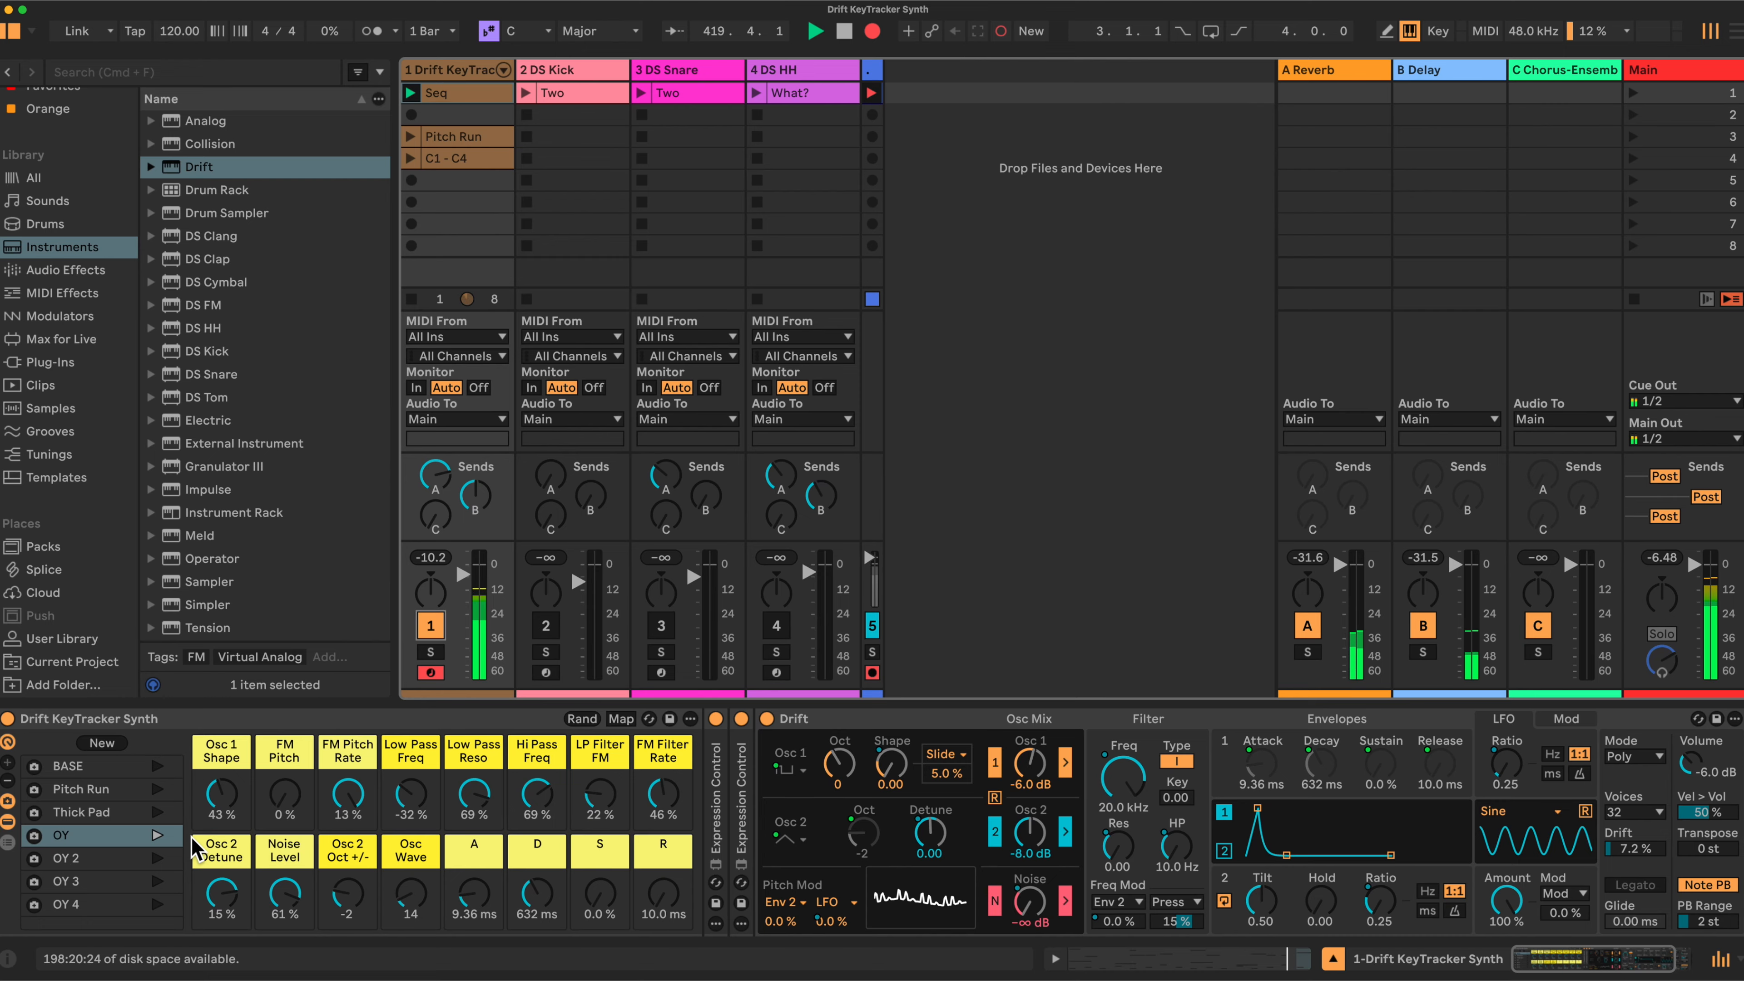
Step: Audition the OY 2 and OY 3 variations and lower Osc 1 Shape to 82% in OY 3
{"action": "left_click", "coordinate": [112, 859]}
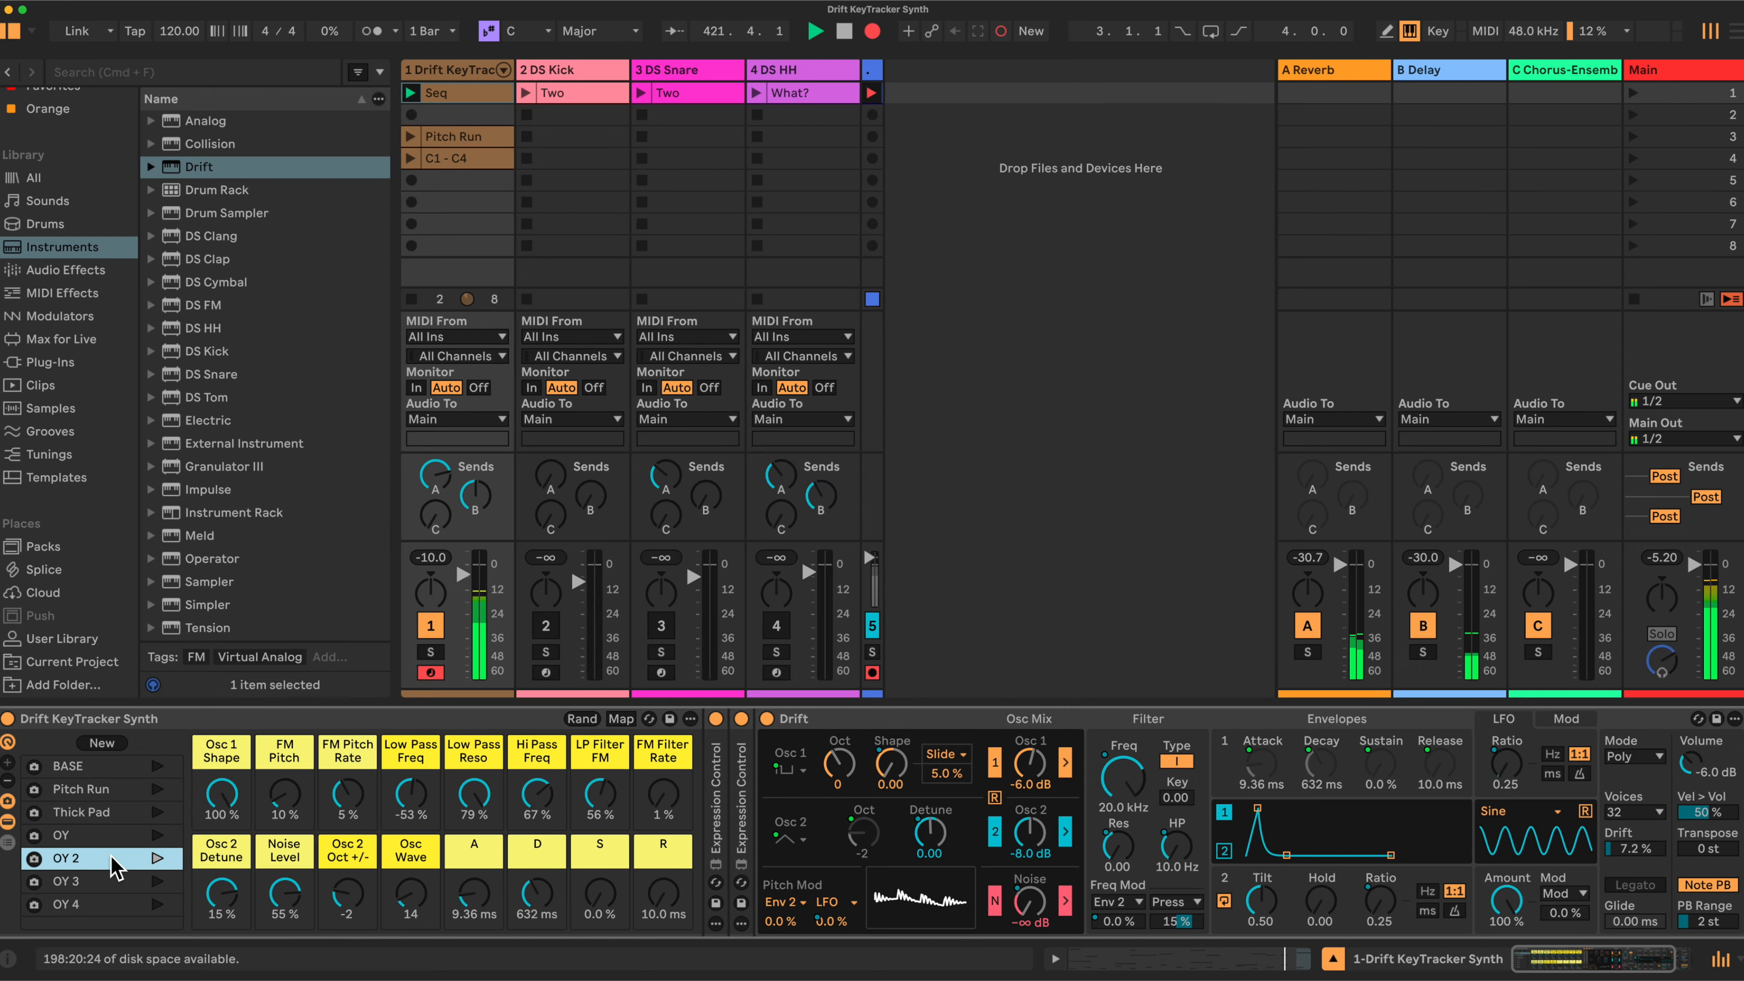
{"action": "left_click", "coordinate": [112, 880]}
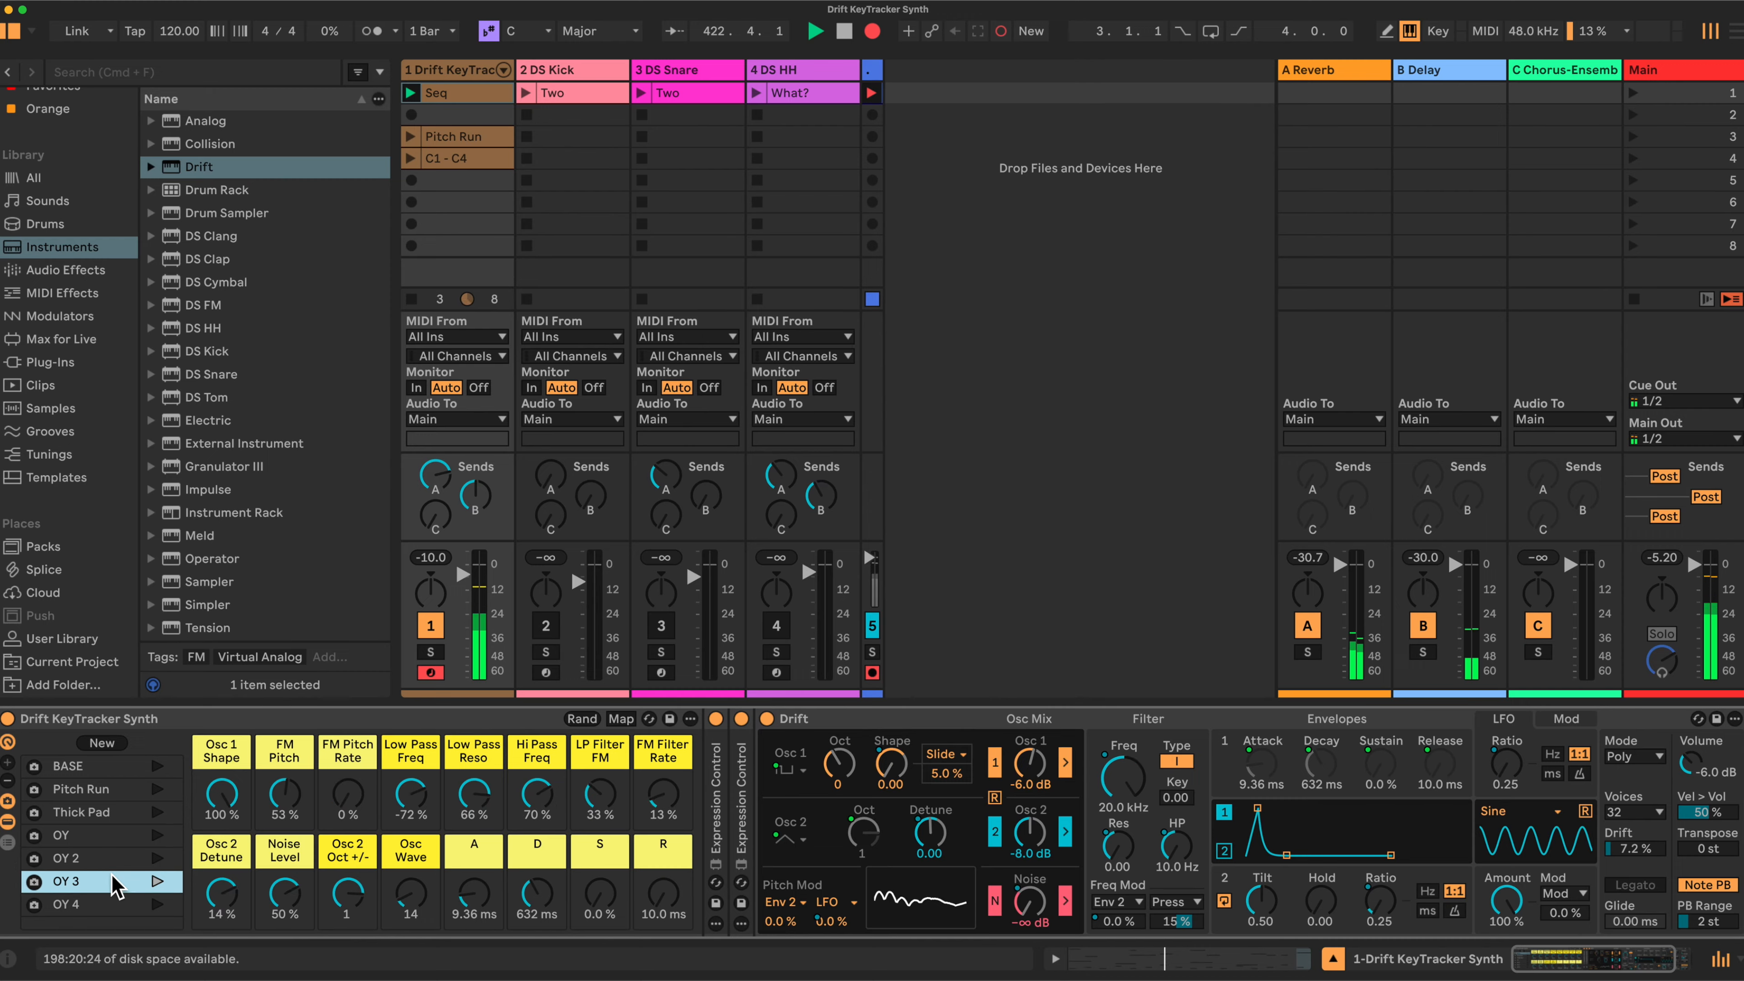
{"action": "left_click_drag", "start_coordinate": [221, 789], "coordinate": [221, 893]}
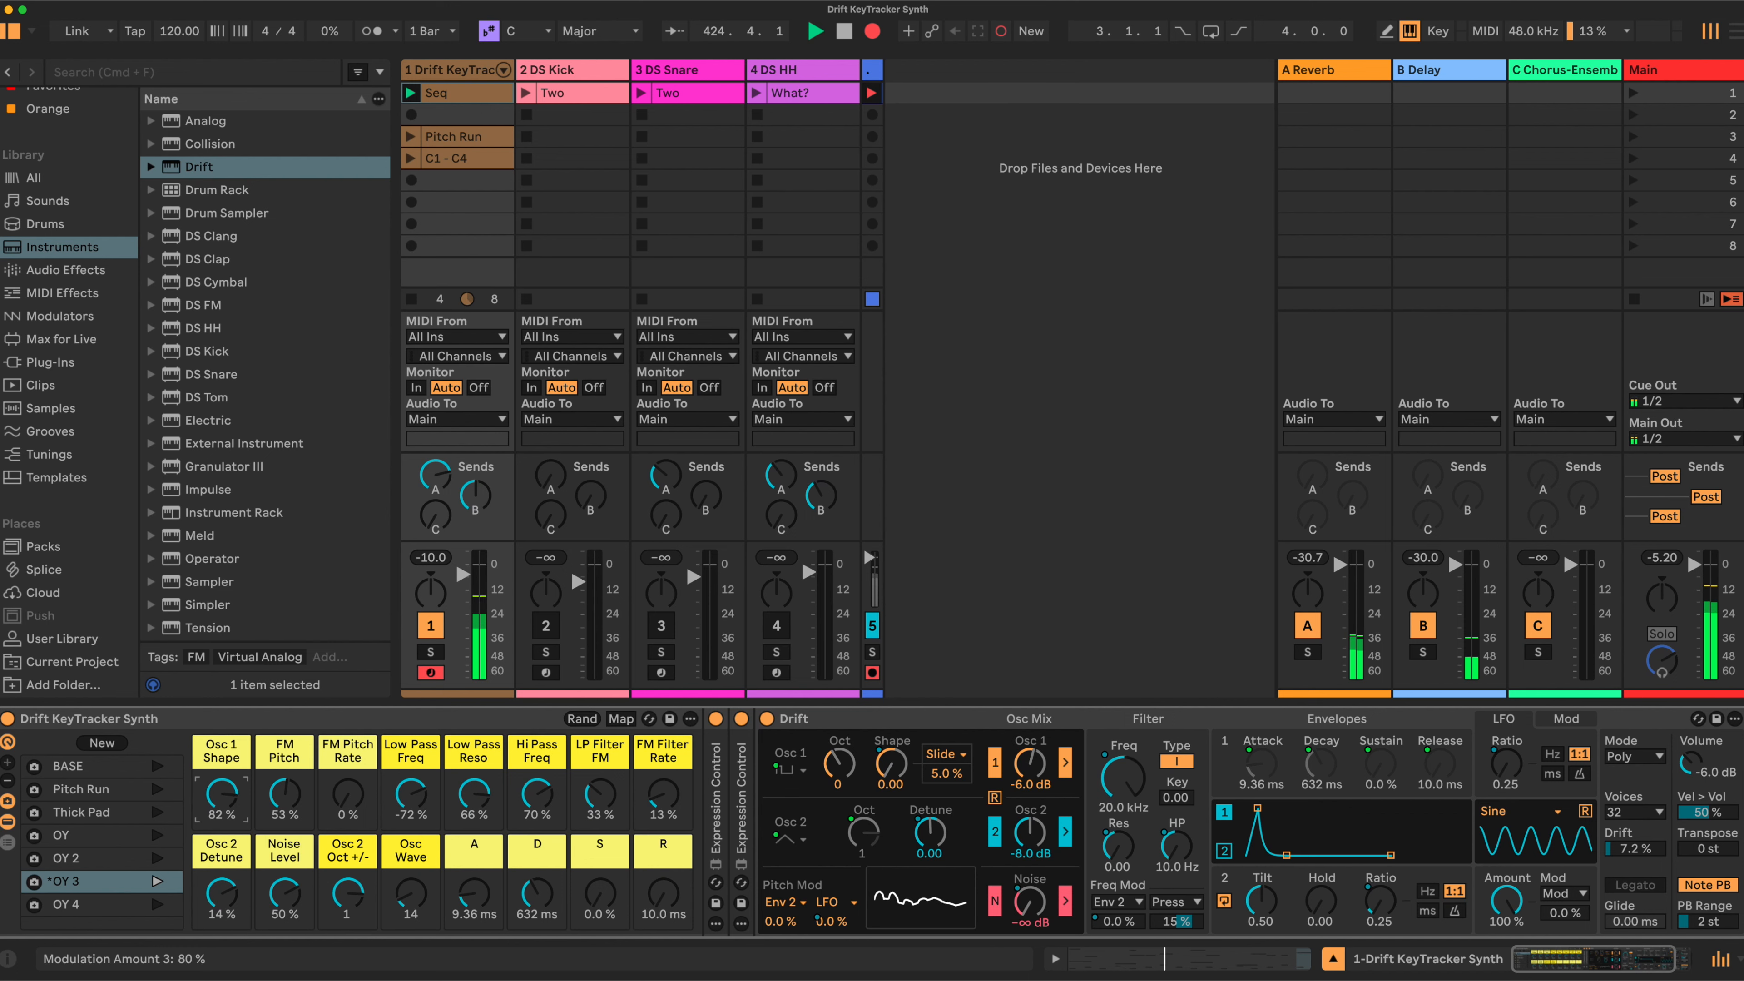
Step: Recall the BASE variation and shorten its envelope to 52.0 ms attack, 0.0% sustain and 10.0 ms release
{"action": "left_click", "coordinate": [108, 766]}
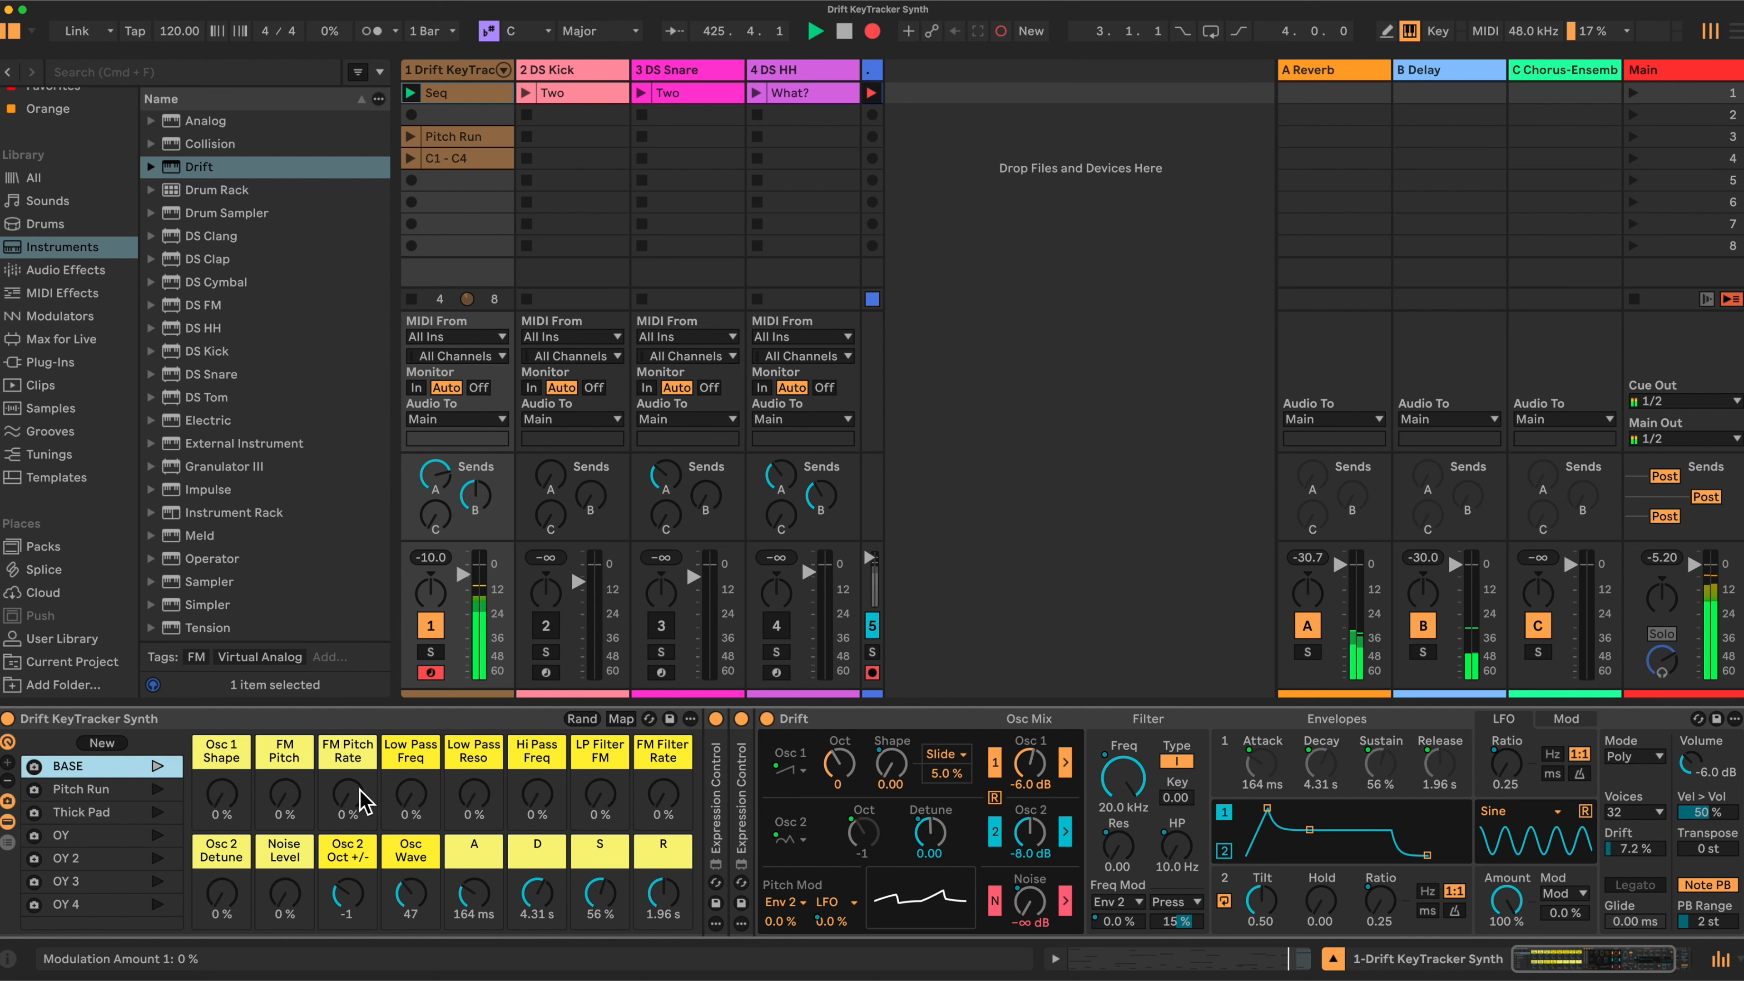
{"action": "left_click_drag", "start_coordinate": [663, 893], "coordinate": [663, 951]}
{"action": "left_click_drag", "start_coordinate": [600, 893], "coordinate": [488, 905]}
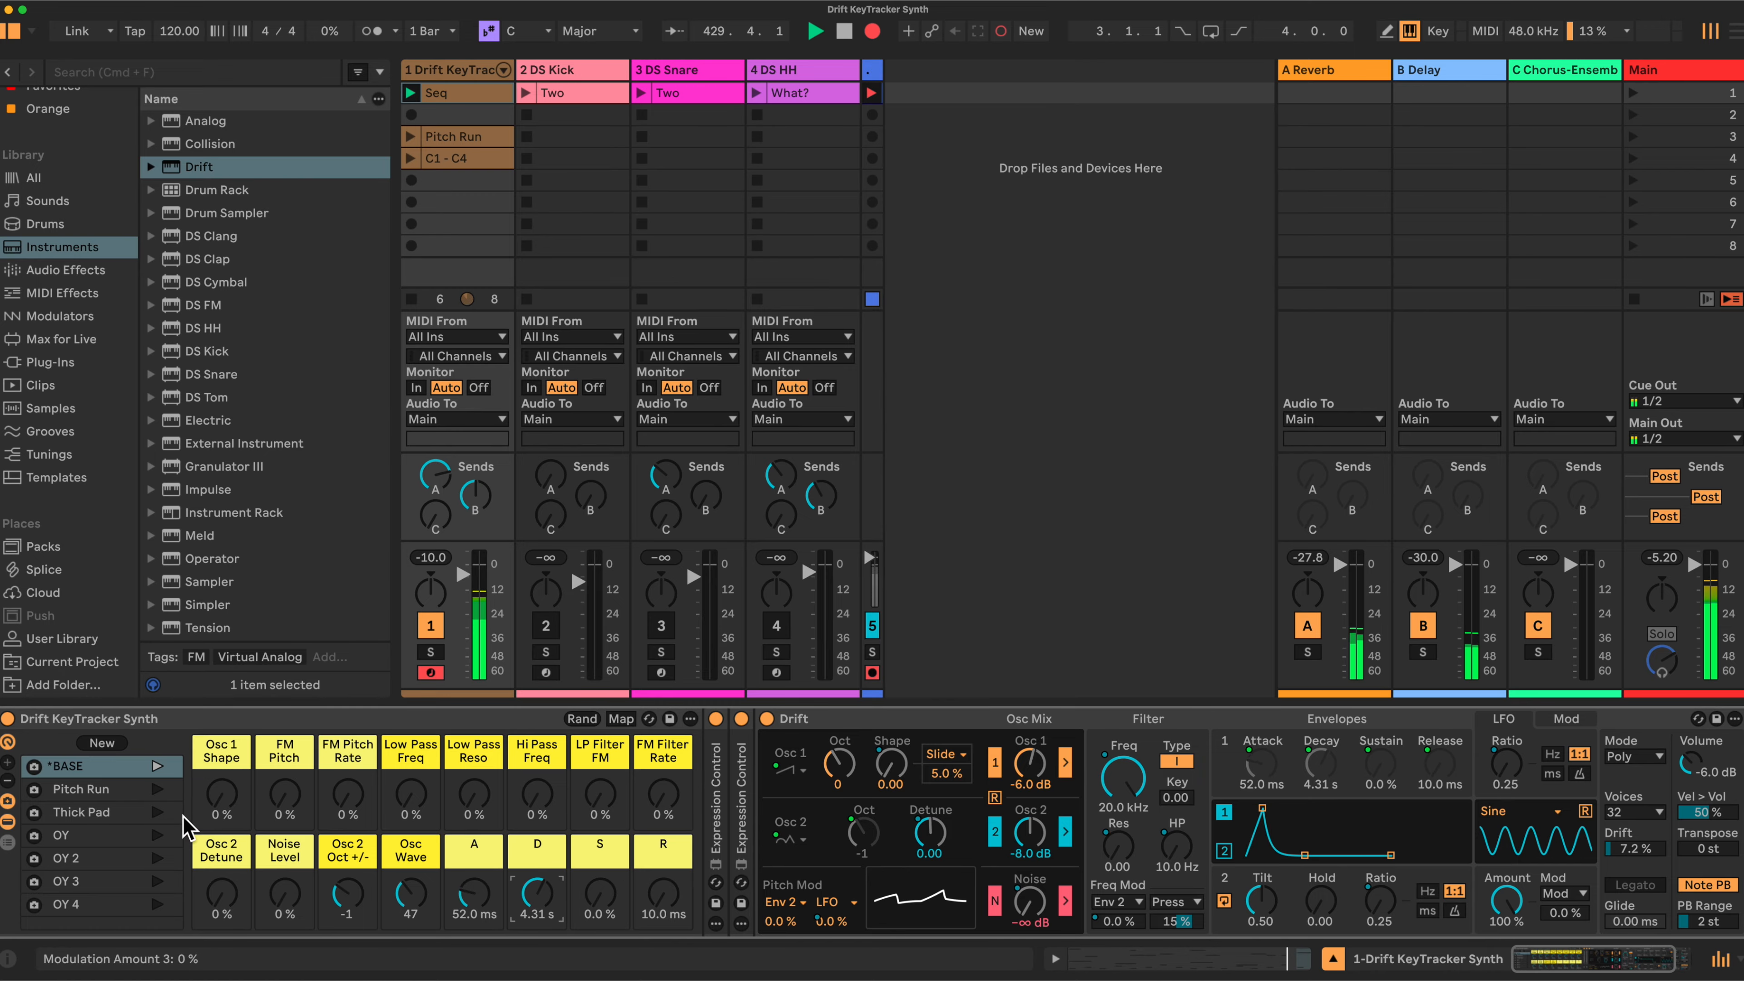
Step: Audition the Thick Pad variation with the A macro raised to 4.60 s
{"action": "left_click", "coordinate": [157, 812]}
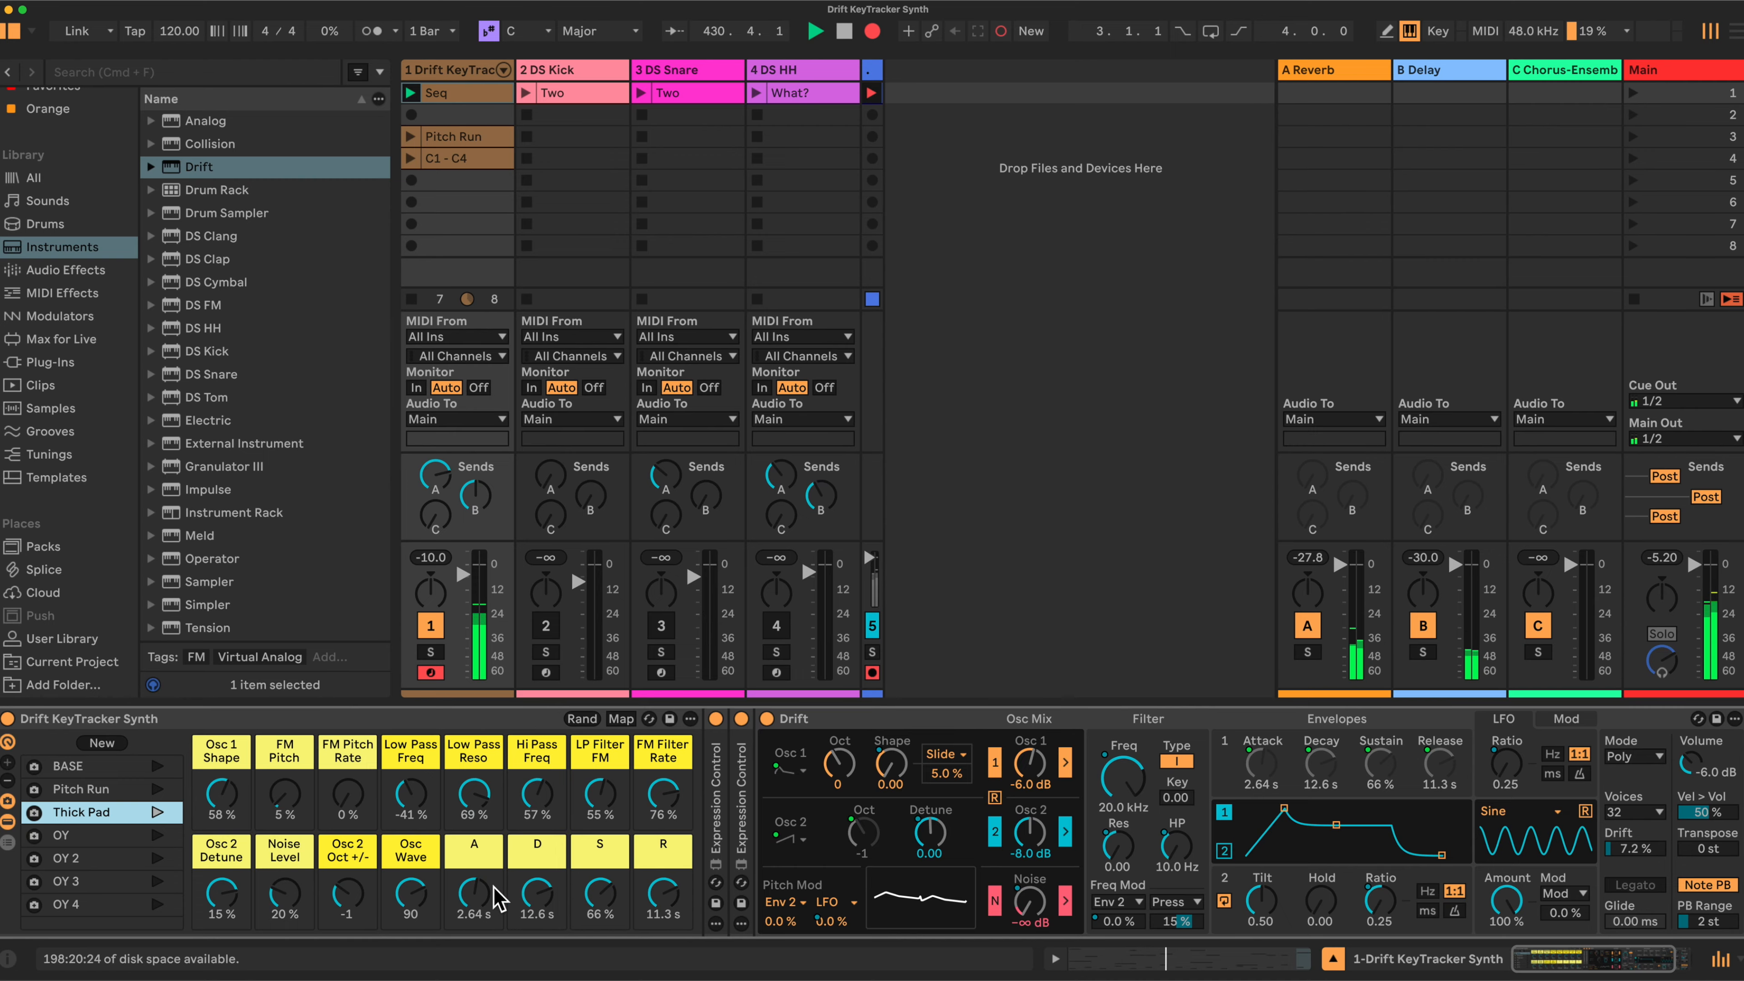
{"action": "left_click", "coordinate": [471, 897]}
{"action": "left_click_drag", "start_coordinate": [471, 896], "coordinate": [471, 879]}
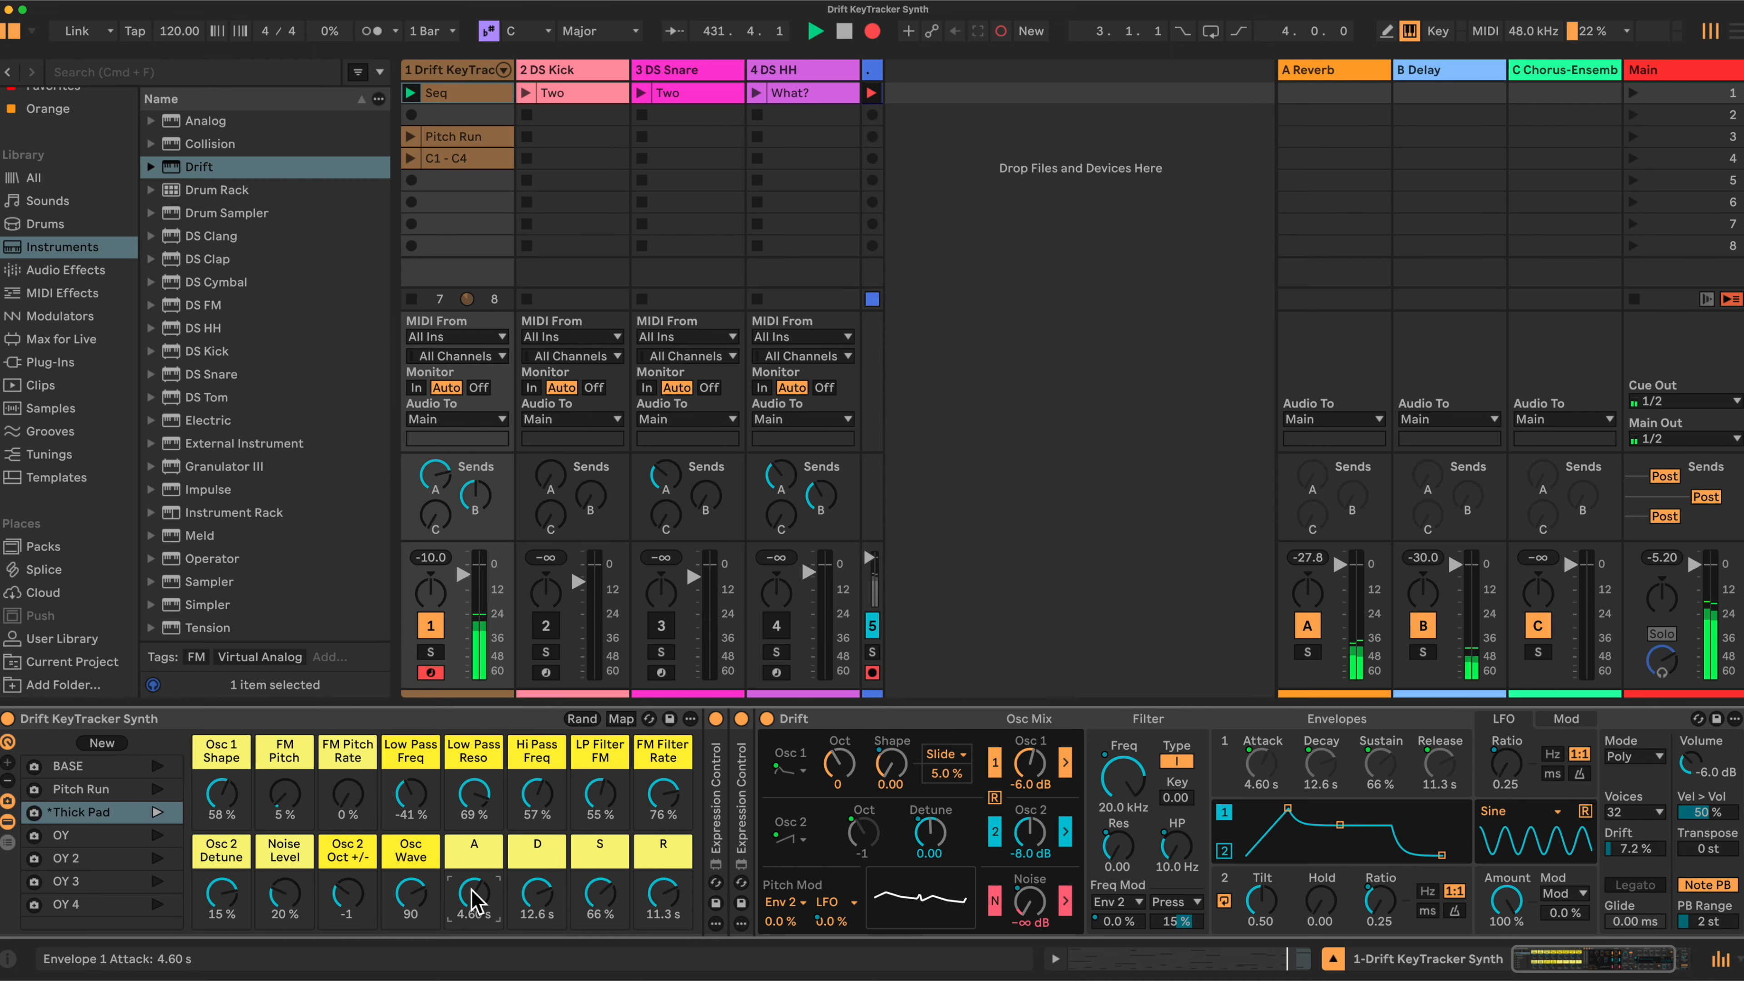
Step: Recall the BASE variation and set the R macro to 10.0 ms, S to 0.0% and A to 44.1 ms
{"action": "left_click", "coordinate": [101, 765]}
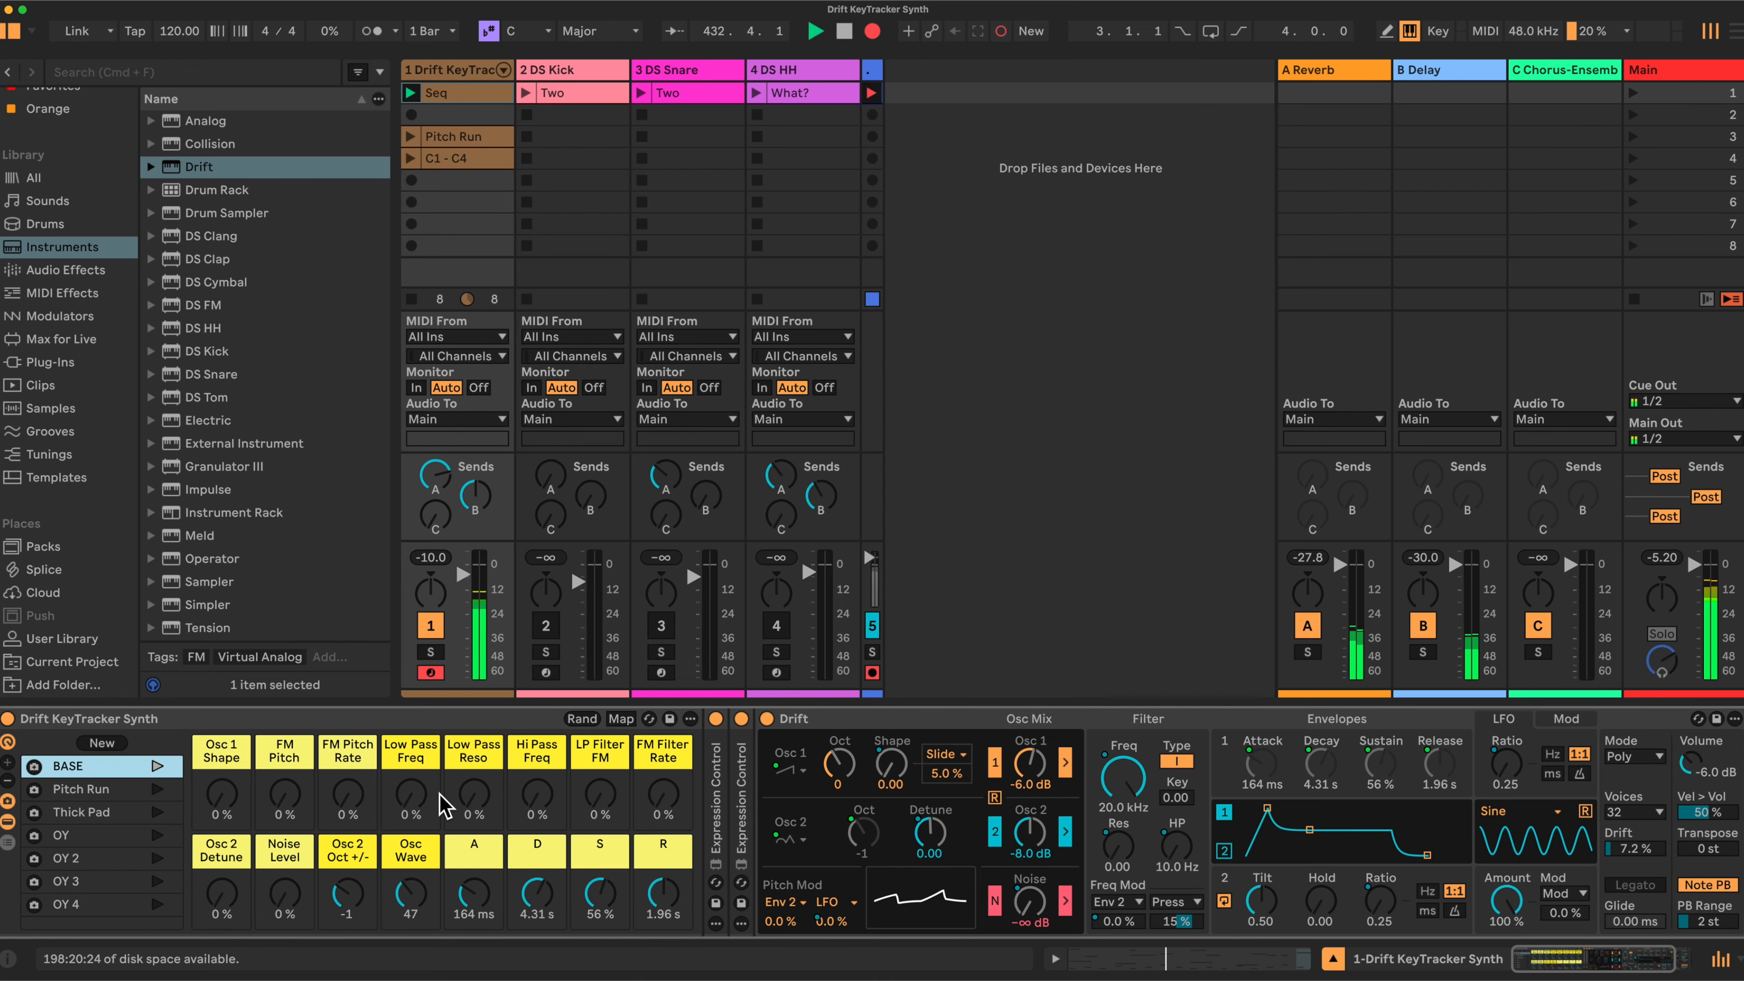
{"action": "left_click_drag", "start_coordinate": [663, 893], "coordinate": [663, 961]}
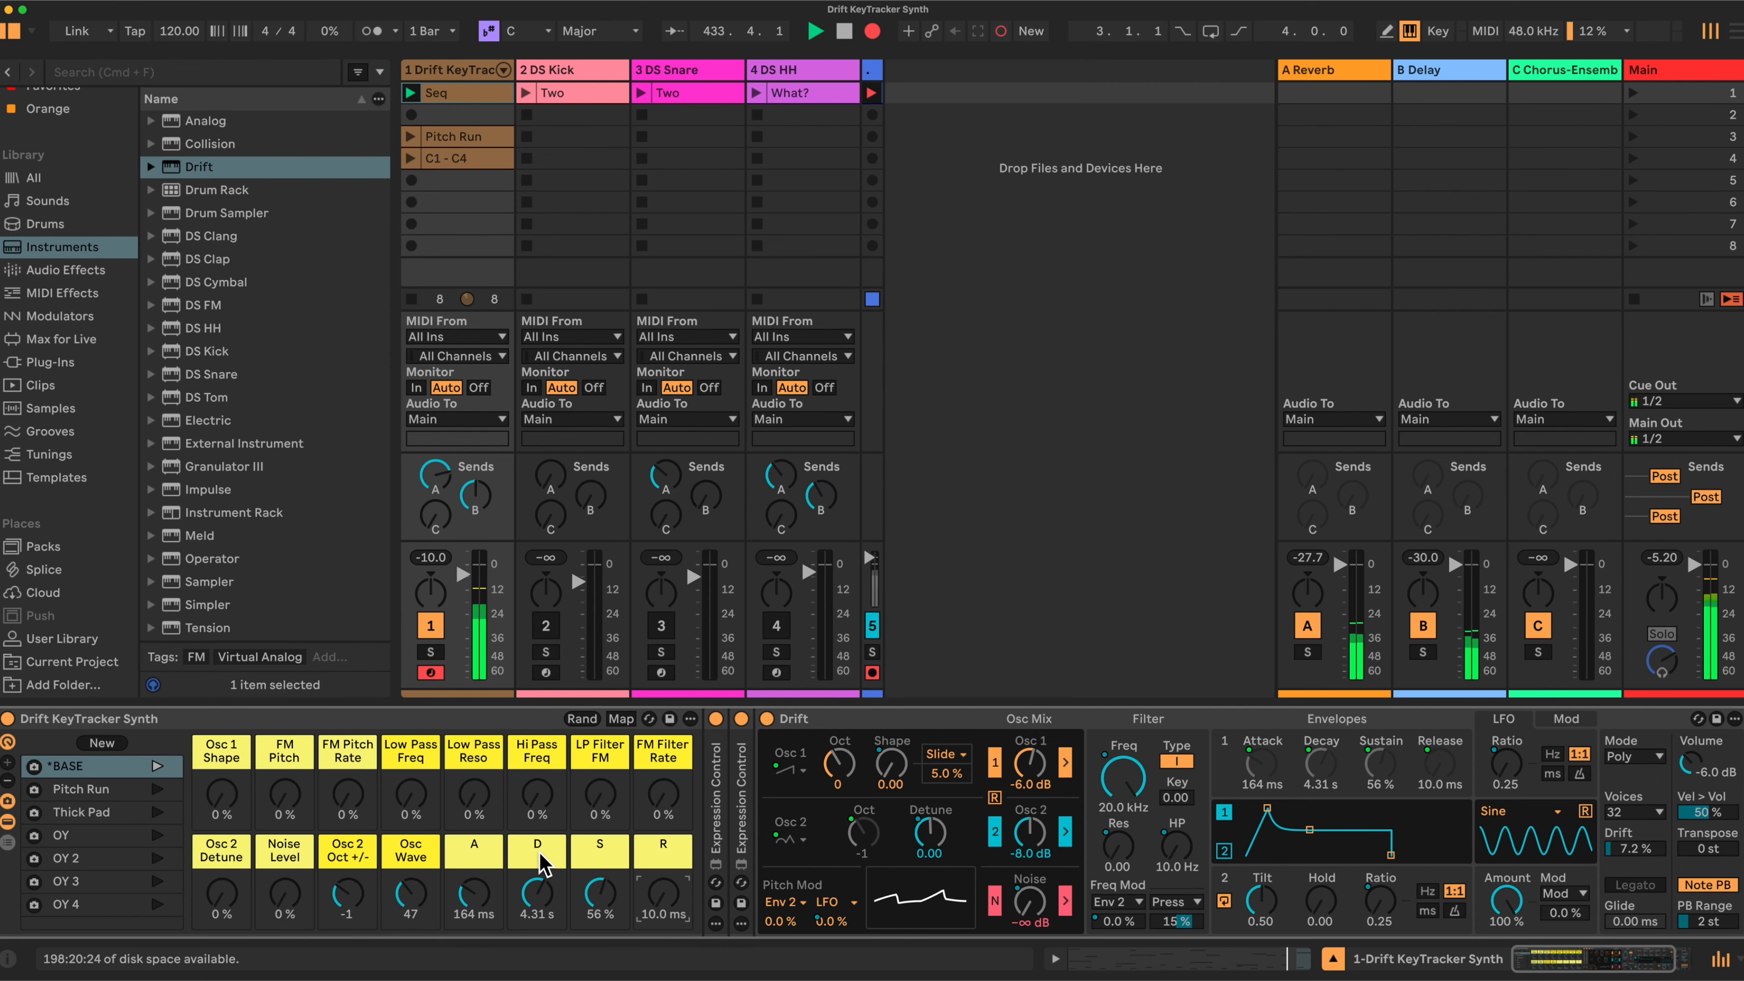
{"action": "left_click_drag", "start_coordinate": [600, 892], "coordinate": [599, 948]}
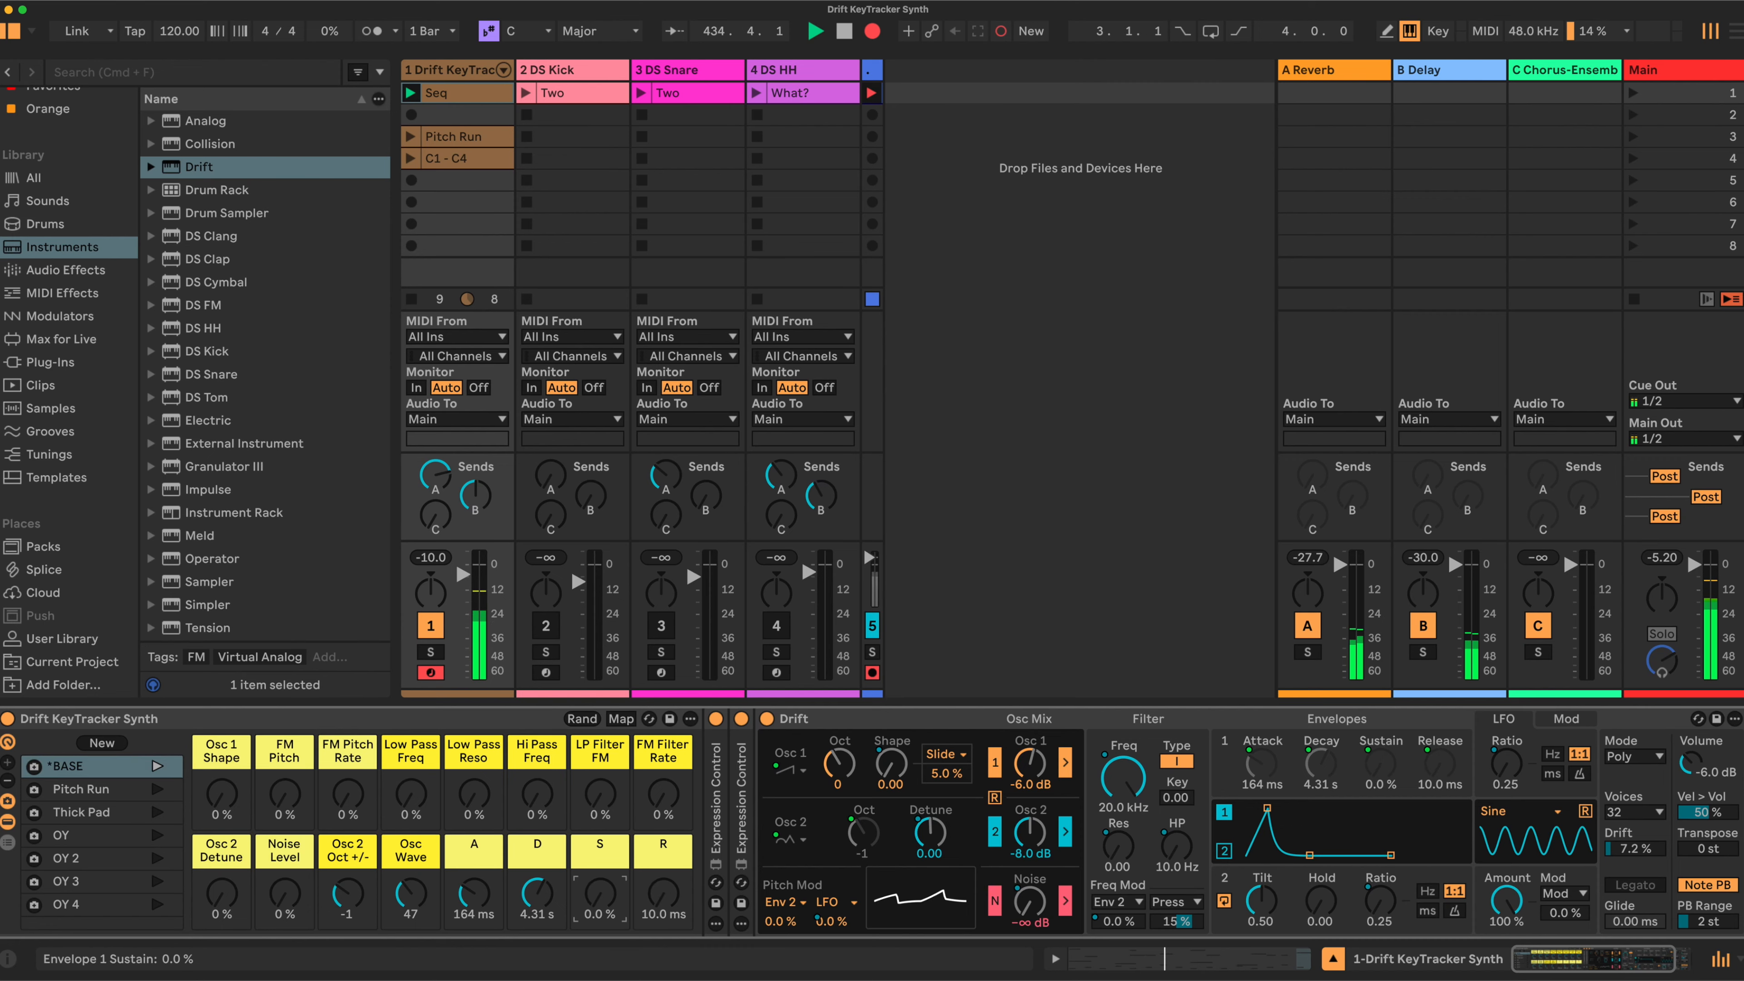
{"action": "left_click_drag", "start_coordinate": [474, 893], "coordinate": [473, 941]}
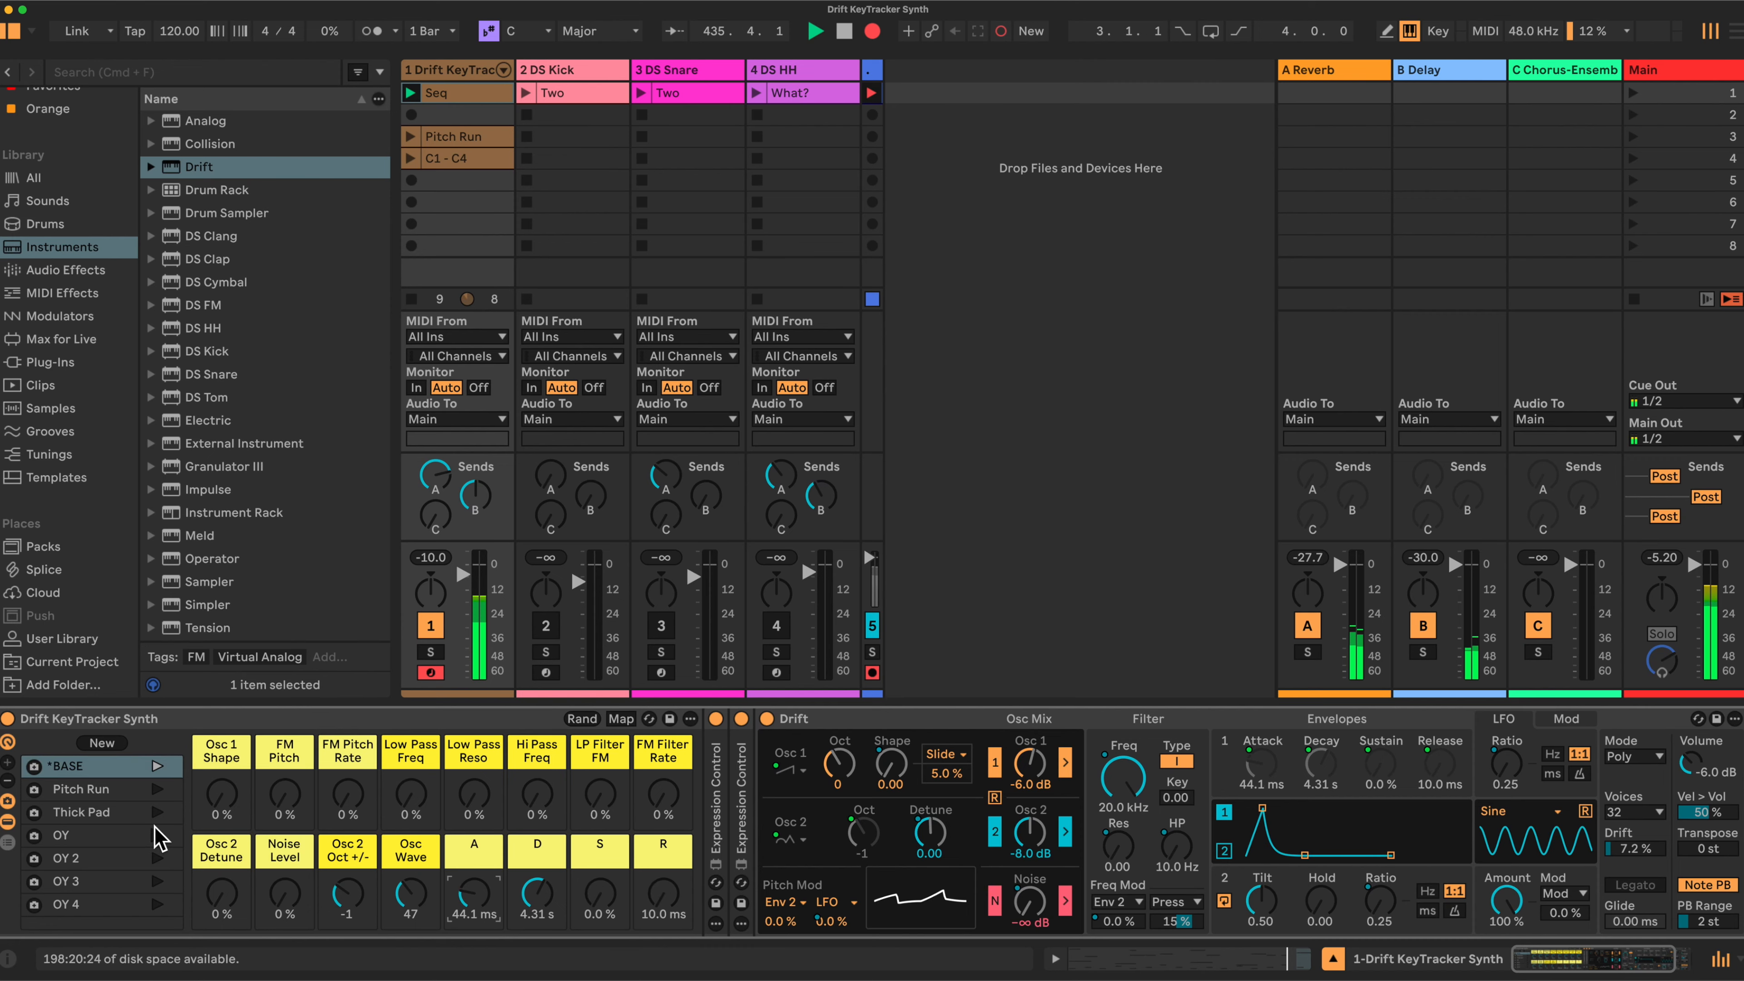
Step: Set the Low Pass Freq macro to -100%, LP Filter FM to 80% and FM Filter Rate to 69%
{"action": "left_click_drag", "start_coordinate": [410, 794], "coordinate": [410, 832]}
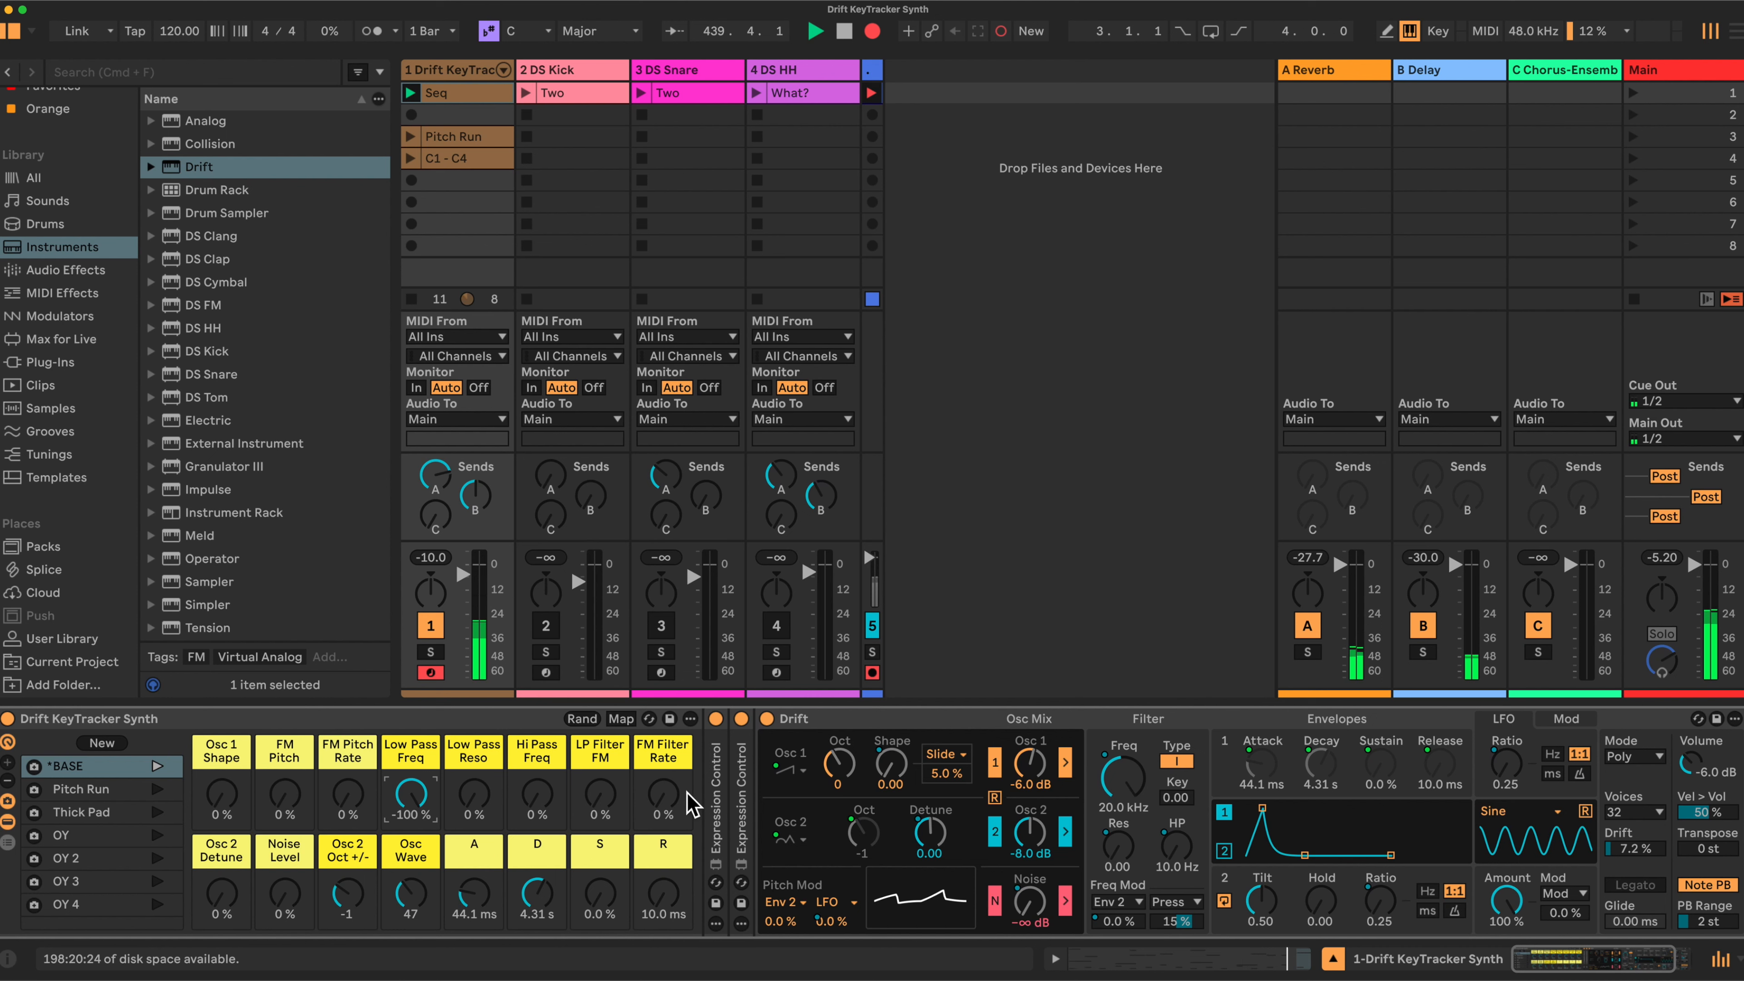
{"action": "mouse_move", "coordinate": [605, 809]}
{"action": "left_mouse_down"}
{"action": "mouse_move", "coordinate": [602, 766]}
{"action": "mouse_move", "coordinate": [601, 812]}
{"action": "left_mouse_up"}
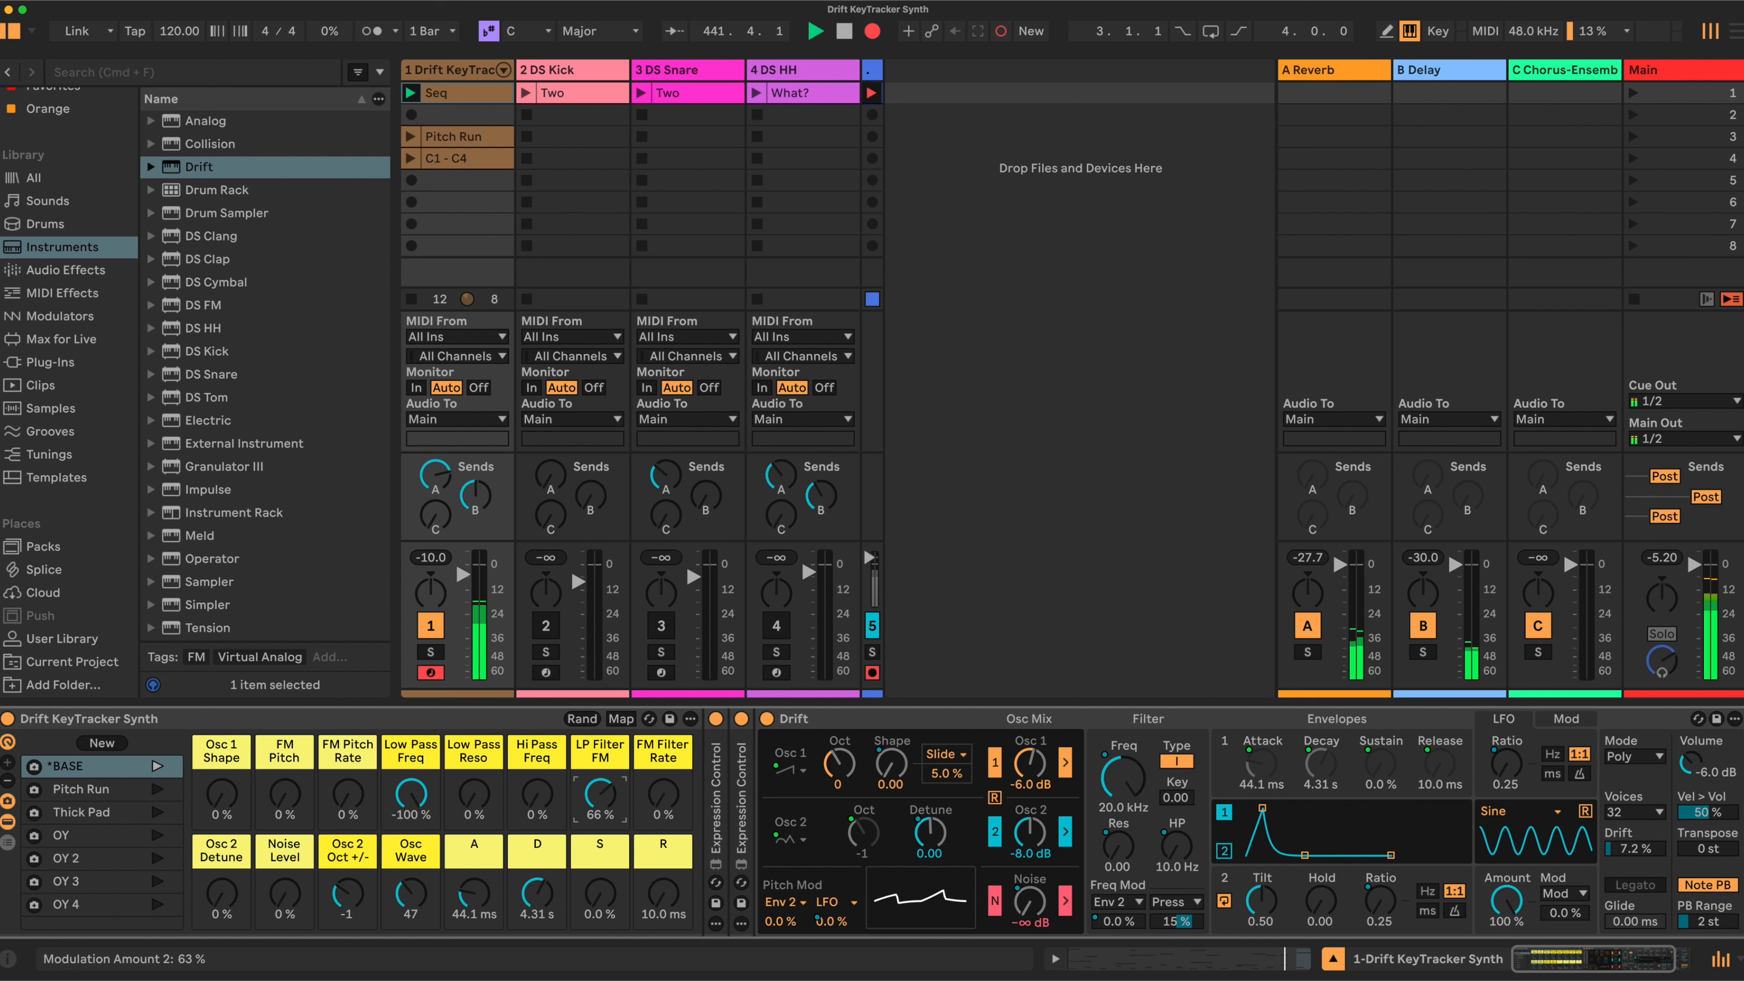
{"action": "left_click_drag", "start_coordinate": [654, 811], "coordinate": [653, 796]}
Step: Raise the FM Pitch and FM Pitch Rate macros to 74% and 7%, and settle them at 54% and 5%
{"action": "left_click", "coordinate": [348, 797]}
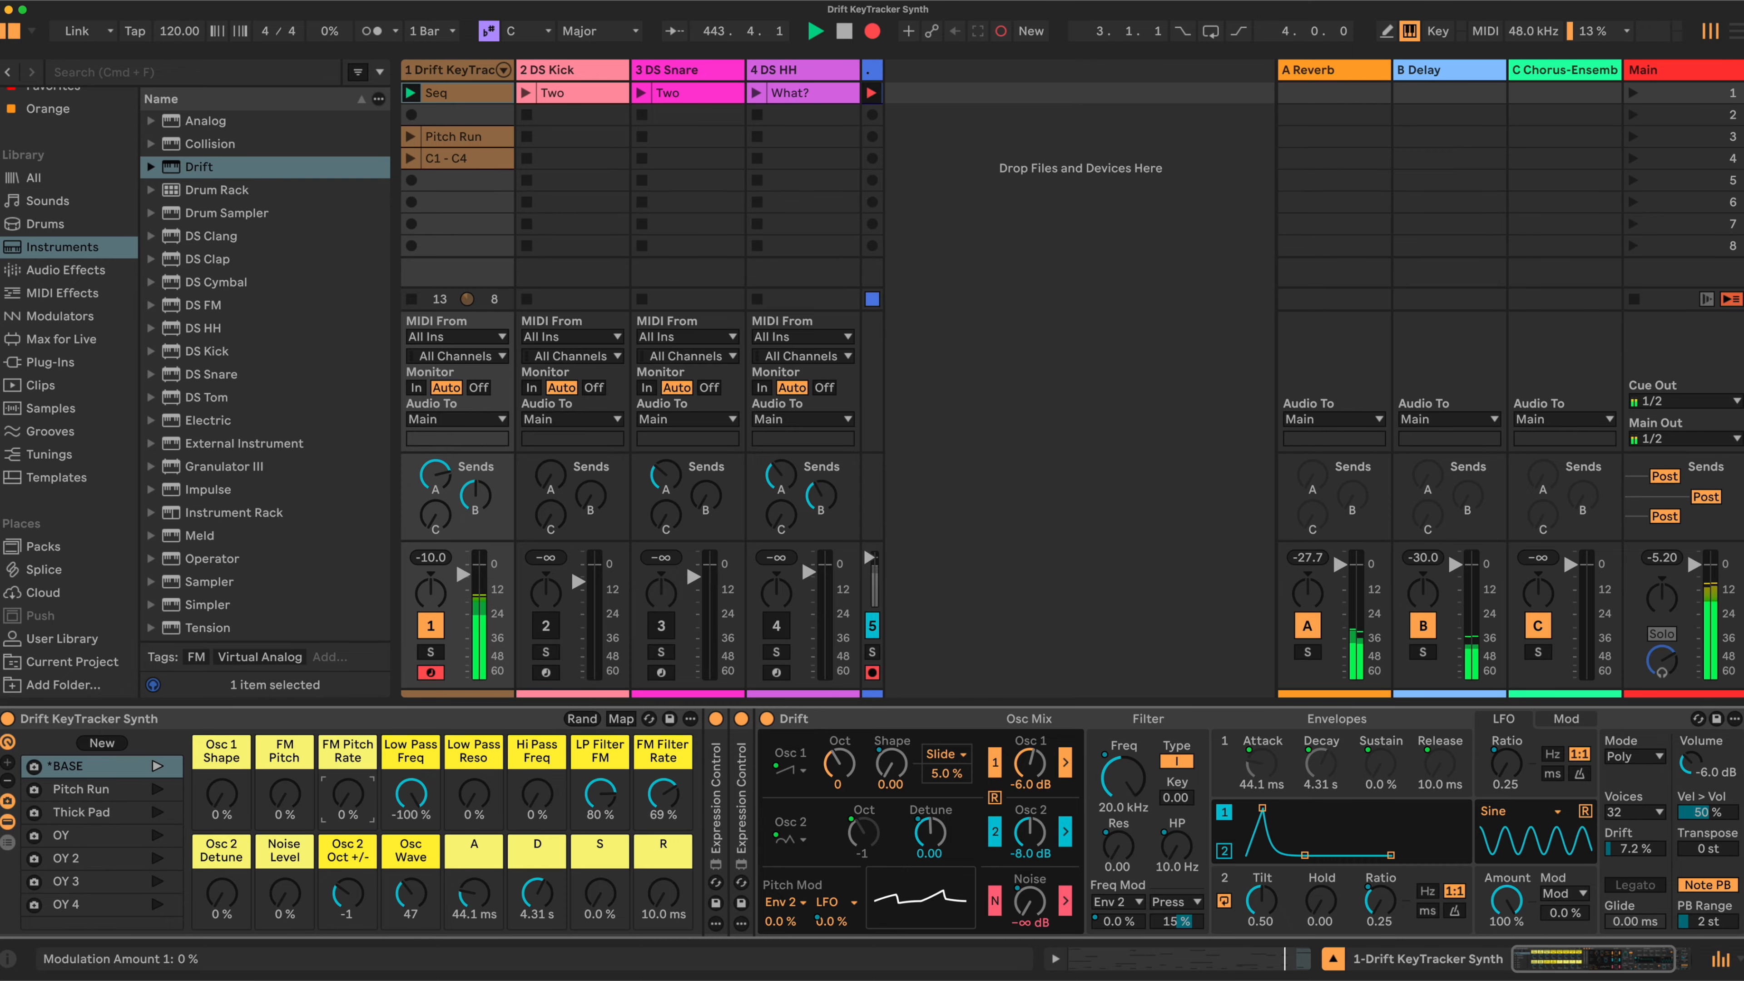
{"action": "left_click_drag", "start_coordinate": [348, 790], "coordinate": [291, 781]}
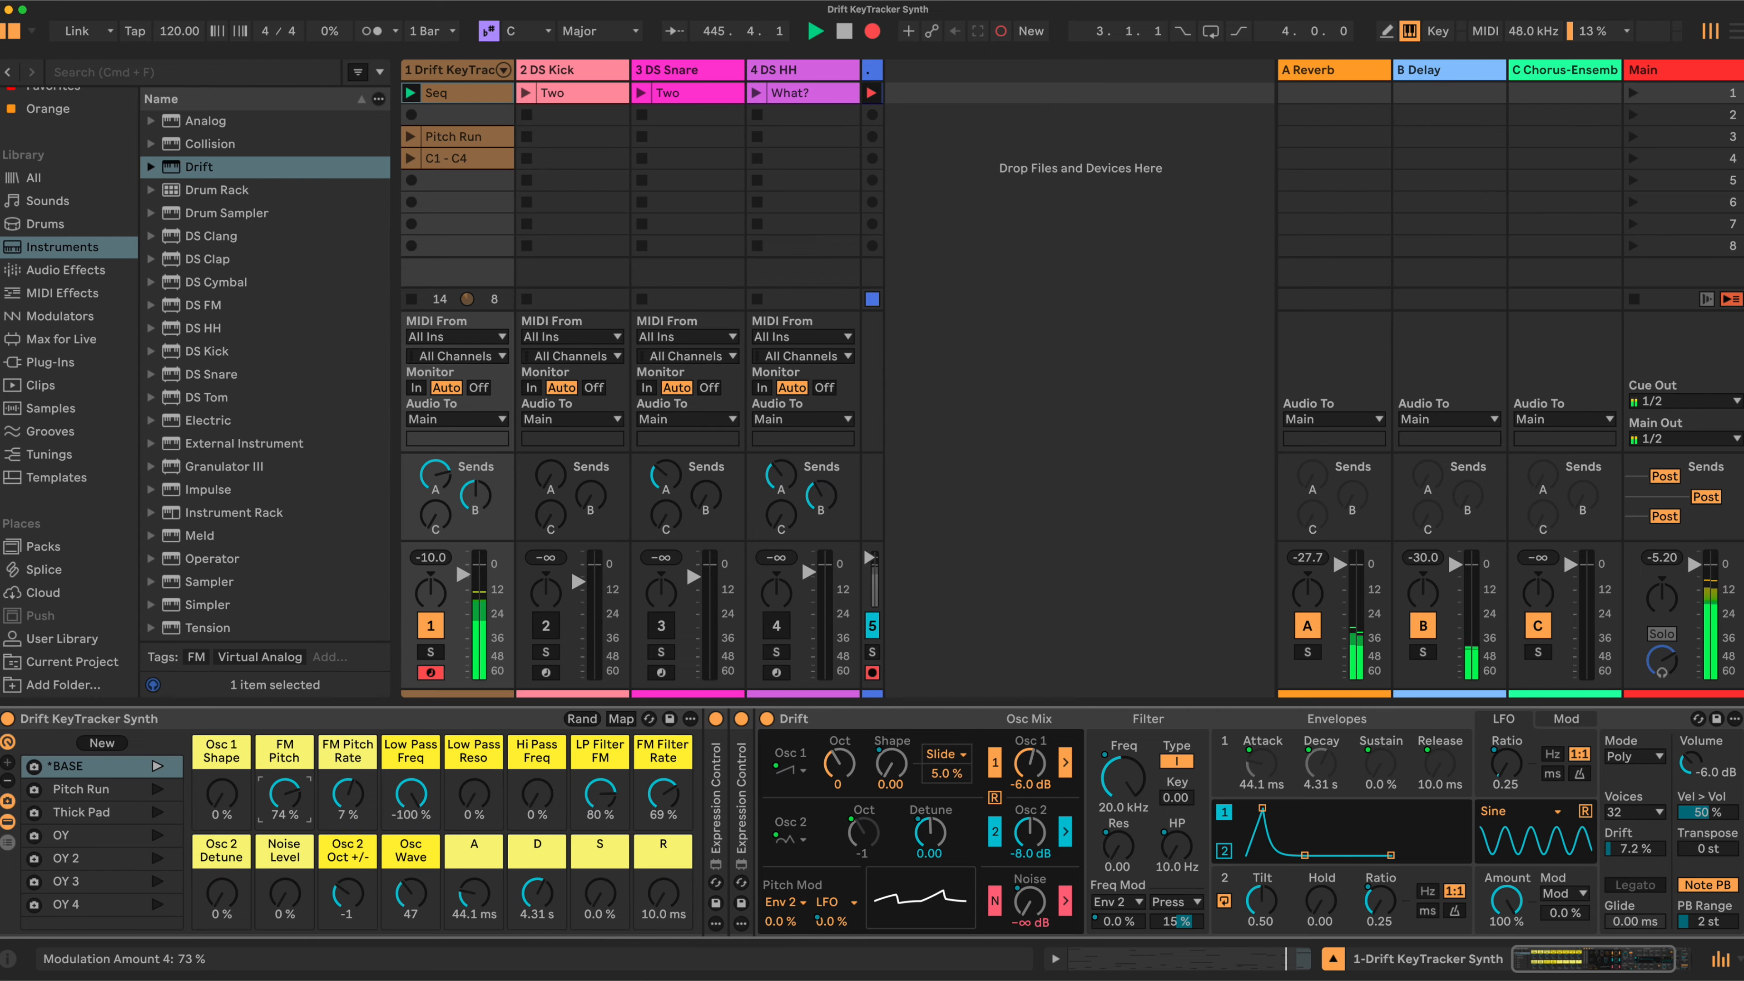
{"action": "left_click_drag", "start_coordinate": [291, 797], "coordinate": [353, 794]}
Step: Set the LP Filter FM macro to 39%, FM Filter Rate to 53% and Low Pass Freq to -43%
{"action": "left_click_drag", "start_coordinate": [615, 779], "coordinate": [669, 798]}
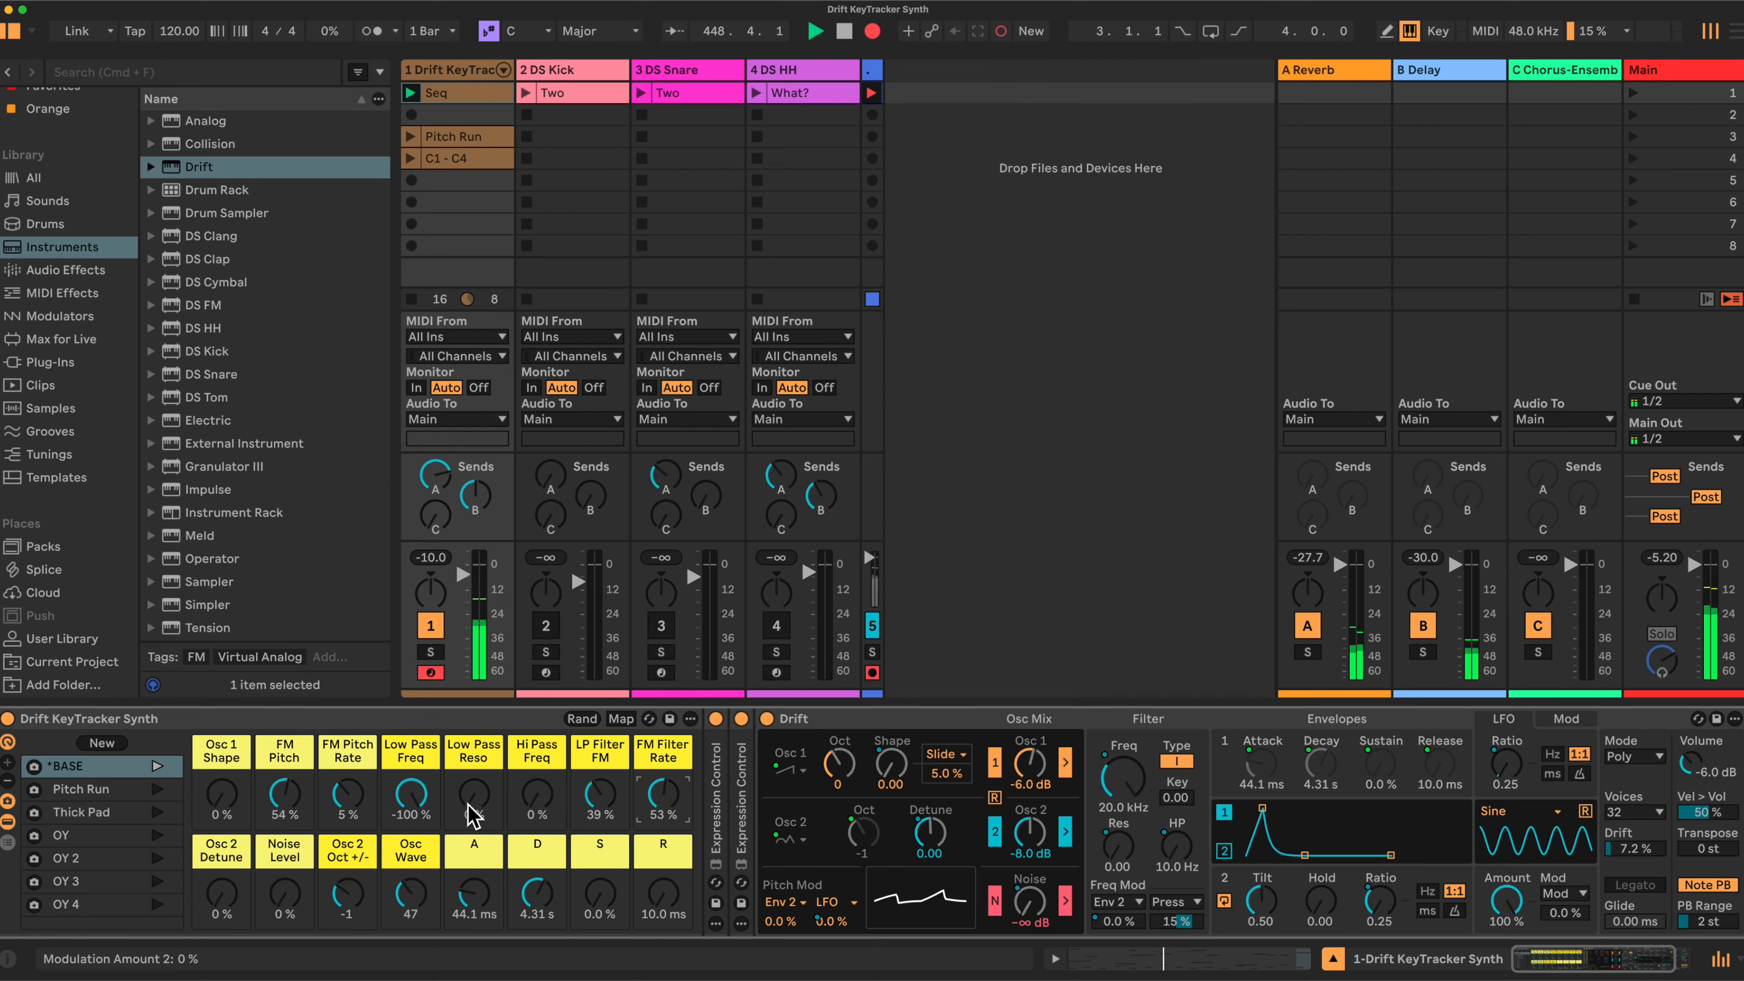
{"action": "left_click_drag", "start_coordinate": [416, 807], "coordinate": [419, 789]}
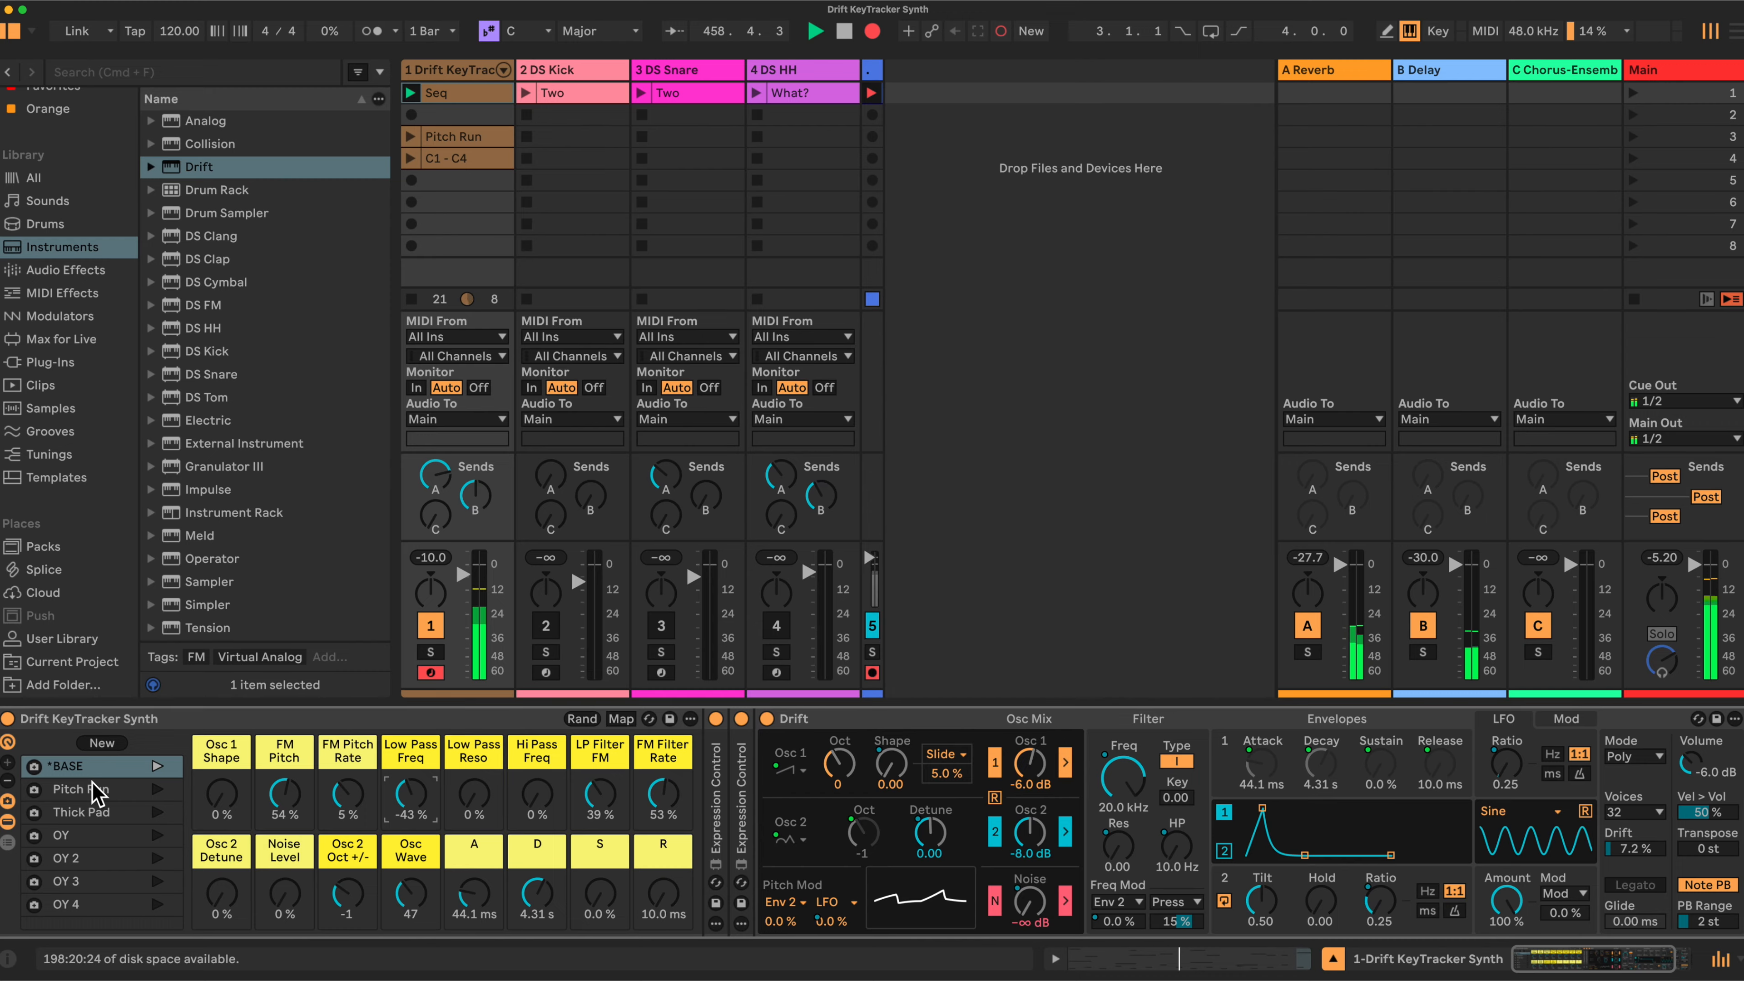
Step: Recall the OY variation and play it with the activated DS Kick, DS Snare and DS HH clips, keeping the synth track selected
{"action": "left_click", "coordinate": [111, 837]}
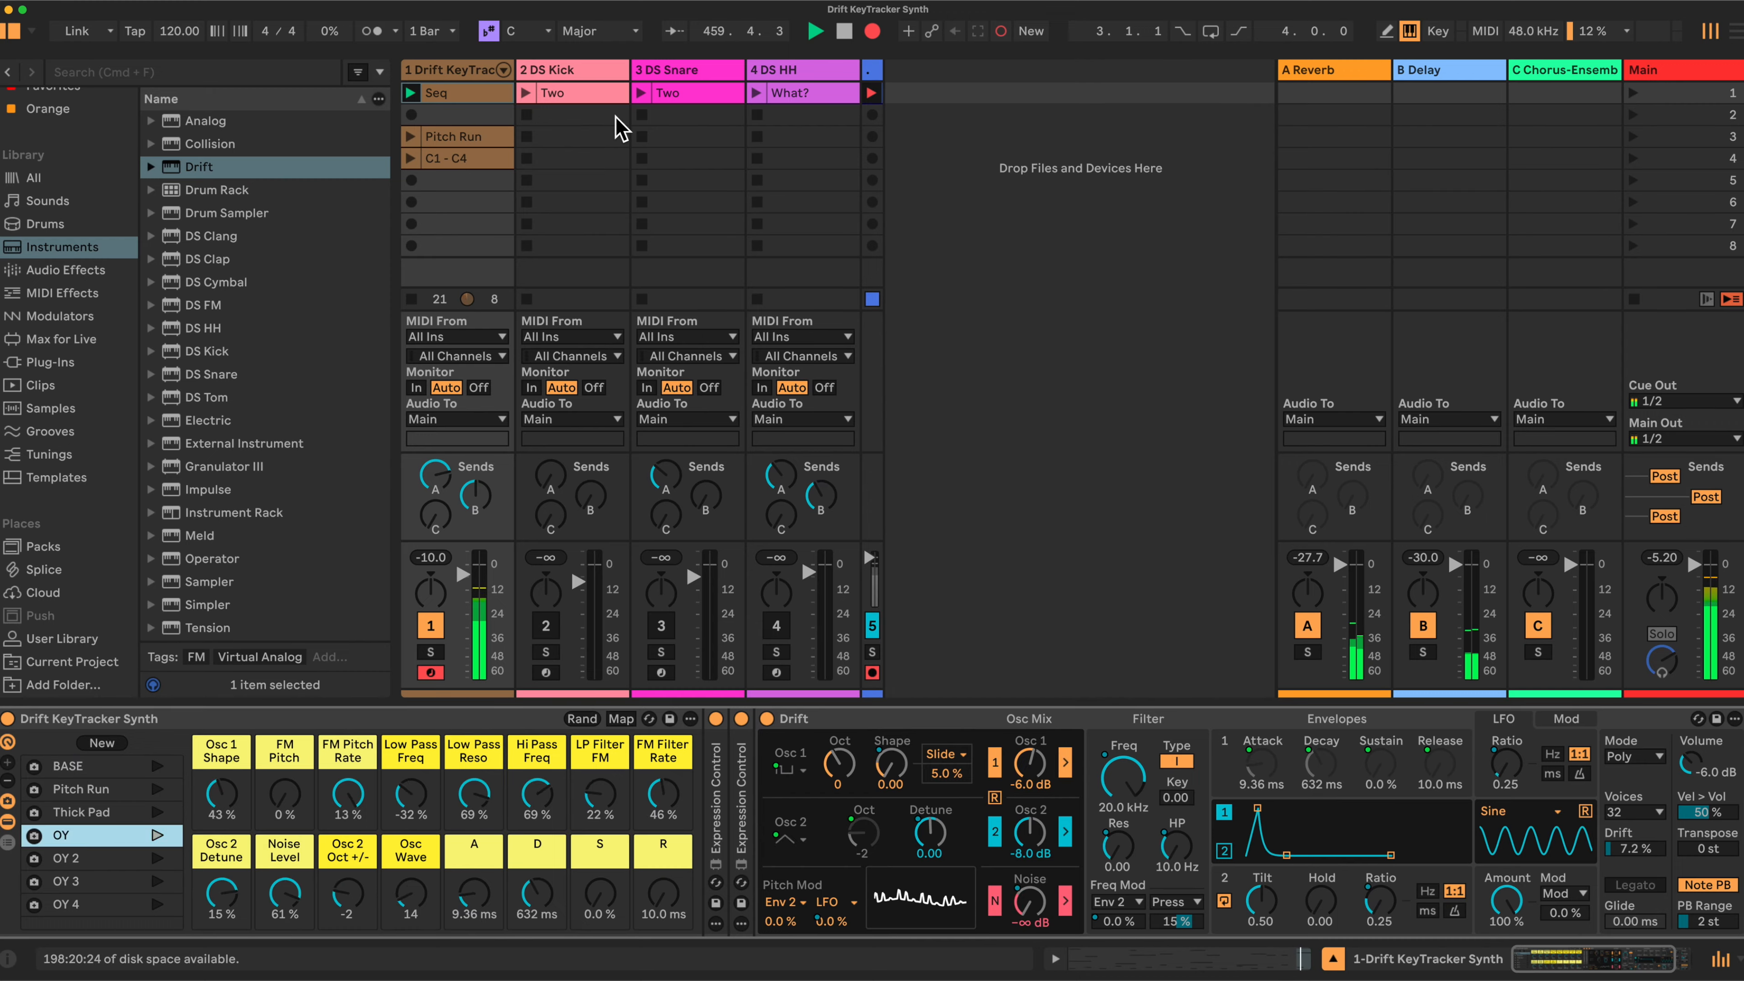
{"action": "left_click", "coordinate": [526, 93]}
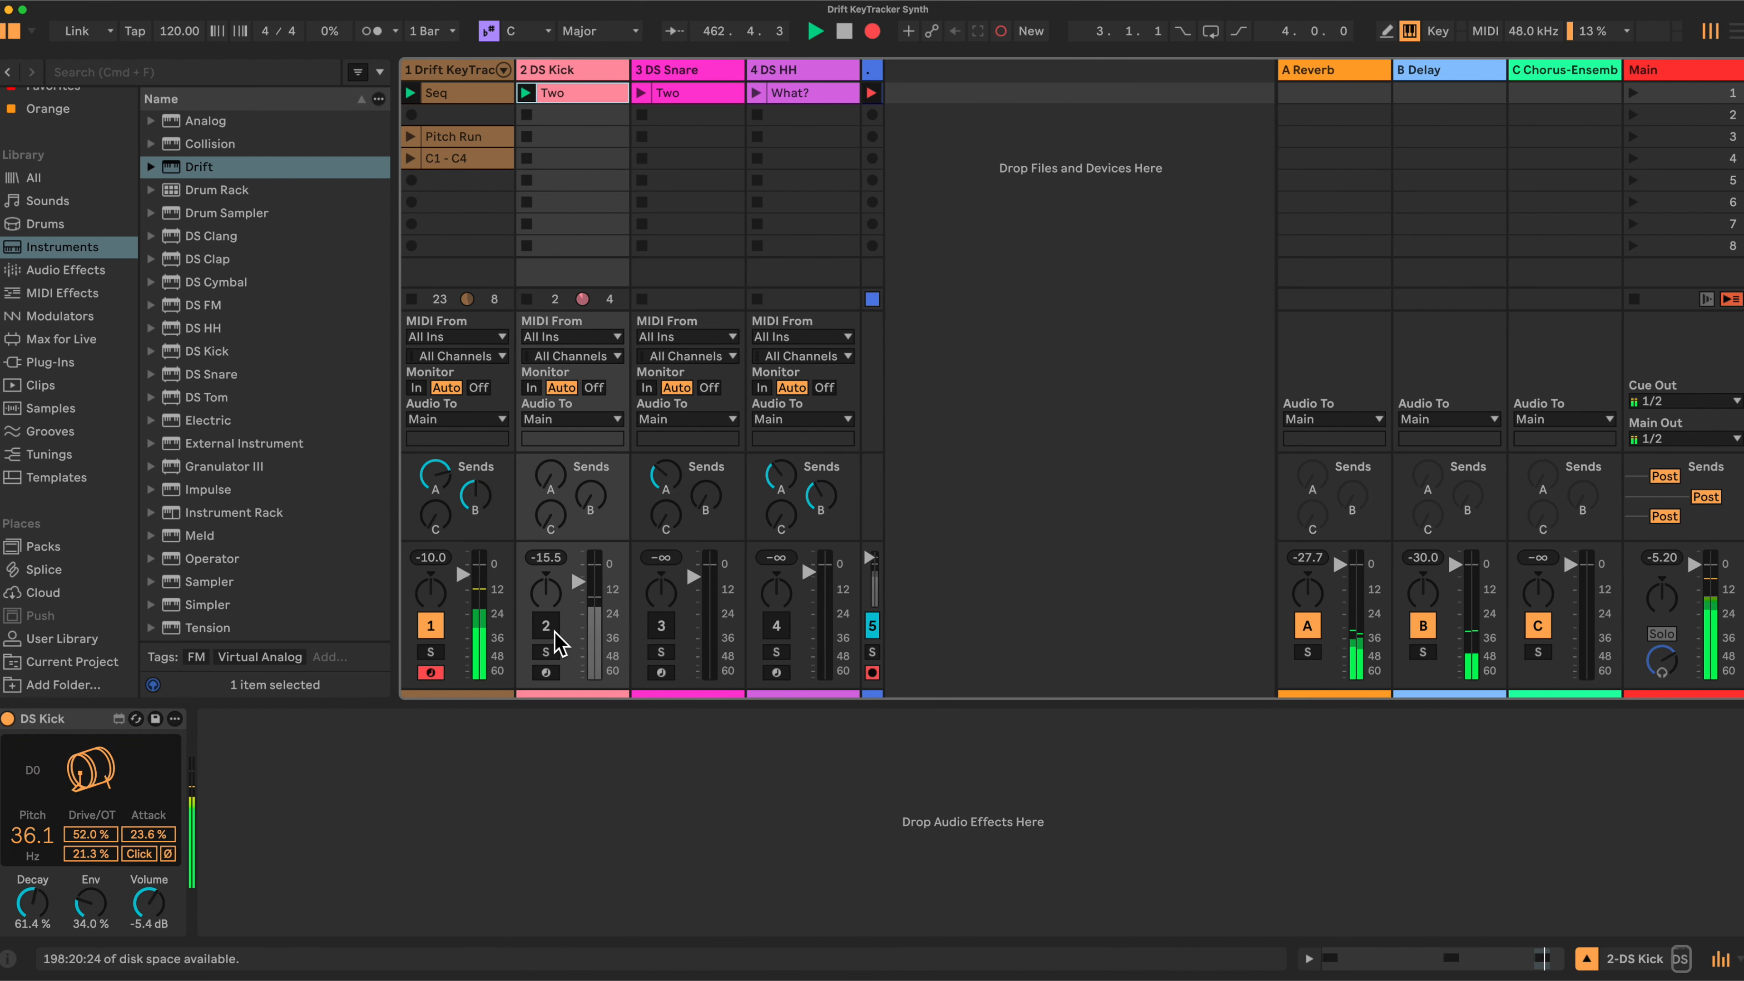
{"action": "left_click", "coordinate": [660, 625]}
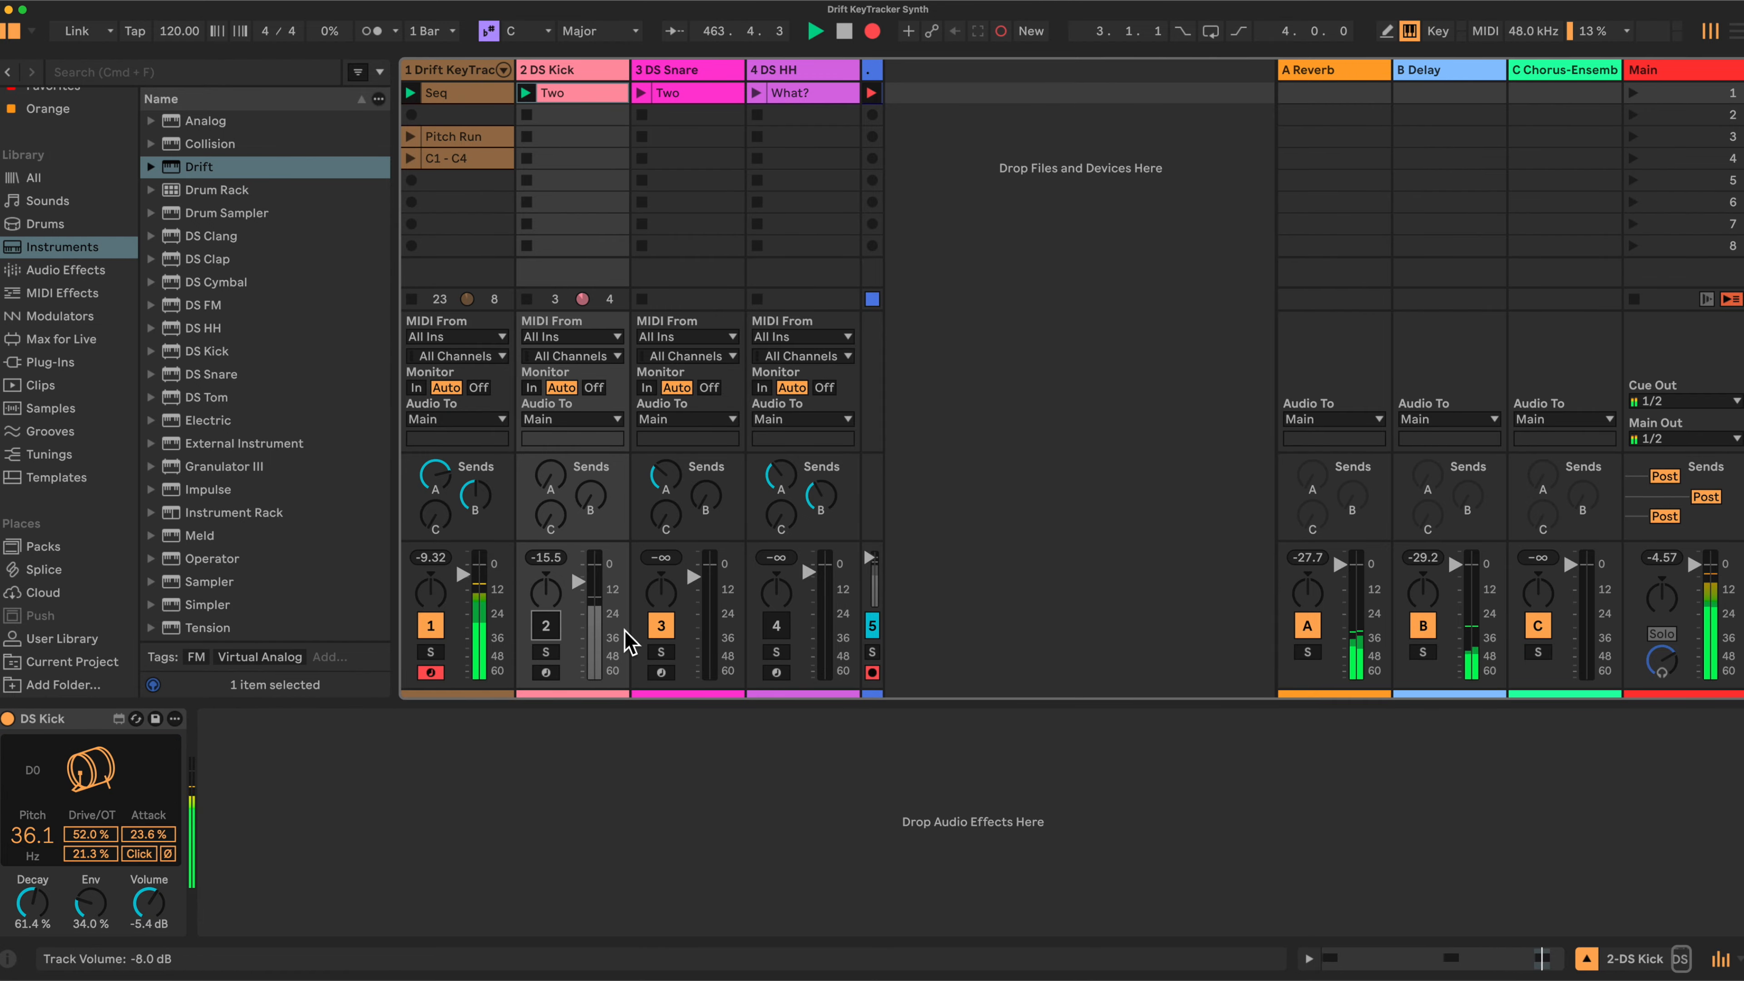
{"action": "left_click", "coordinate": [548, 626]}
{"action": "left_click", "coordinate": [779, 626]}
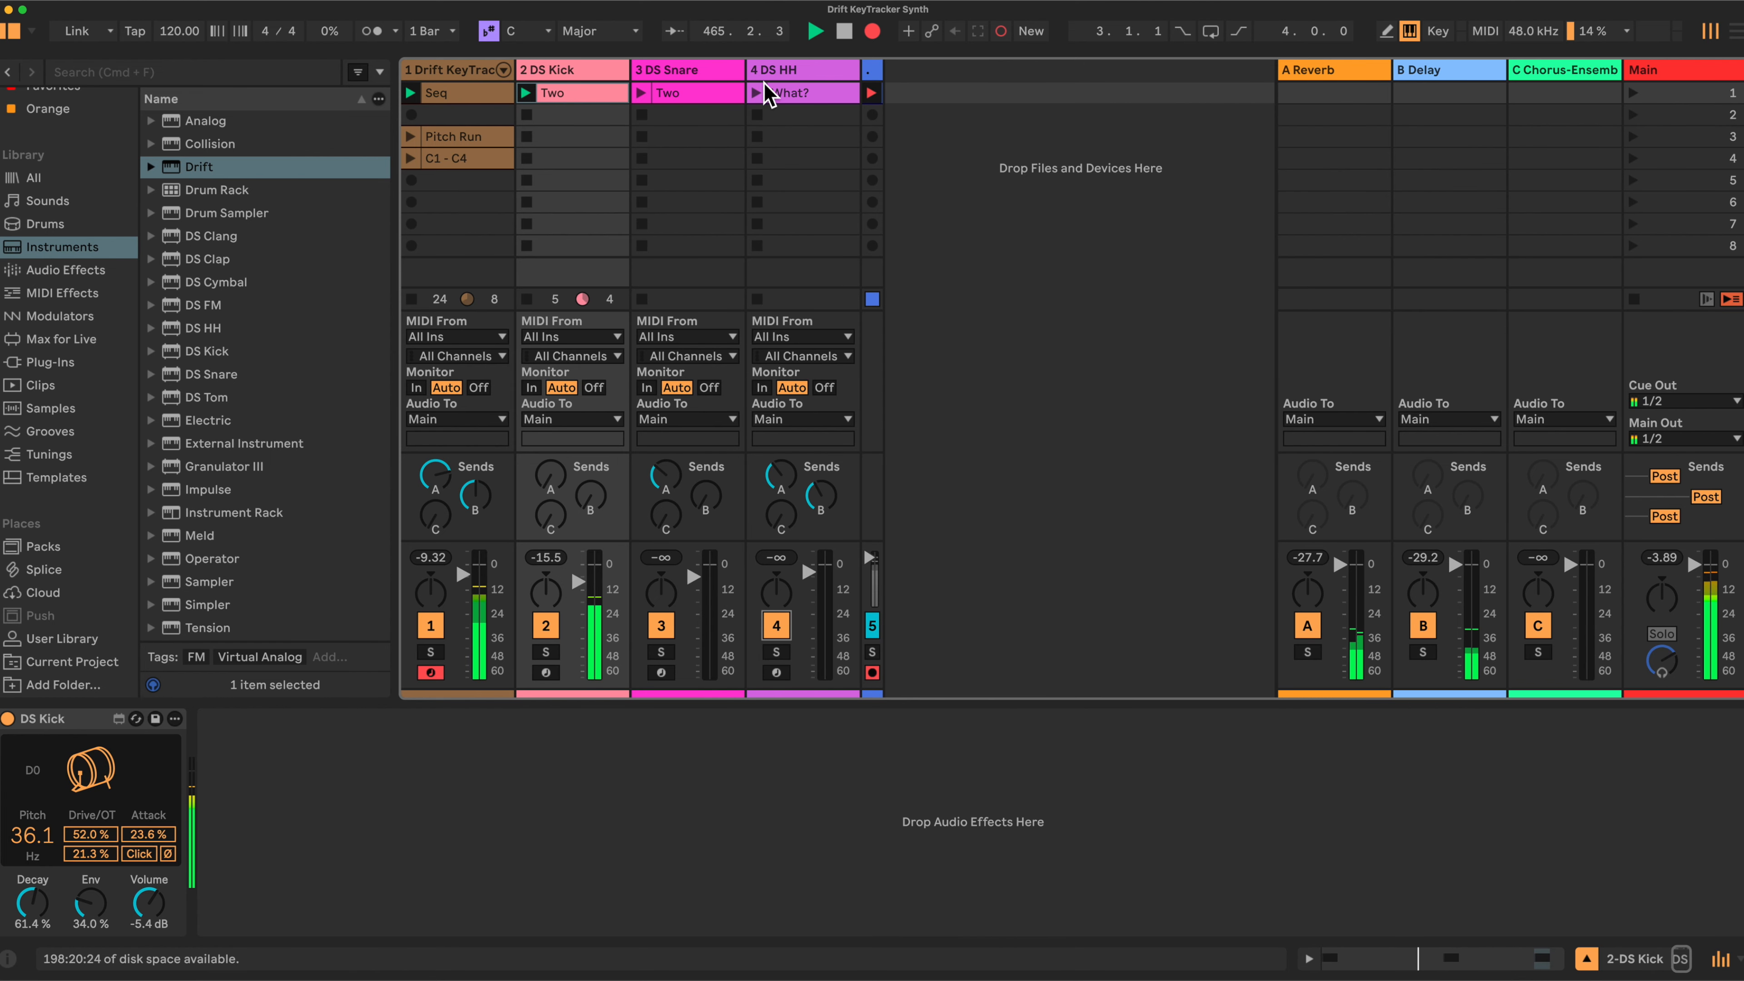
{"action": "left_click", "coordinate": [641, 94]}
{"action": "left_click", "coordinate": [757, 94]}
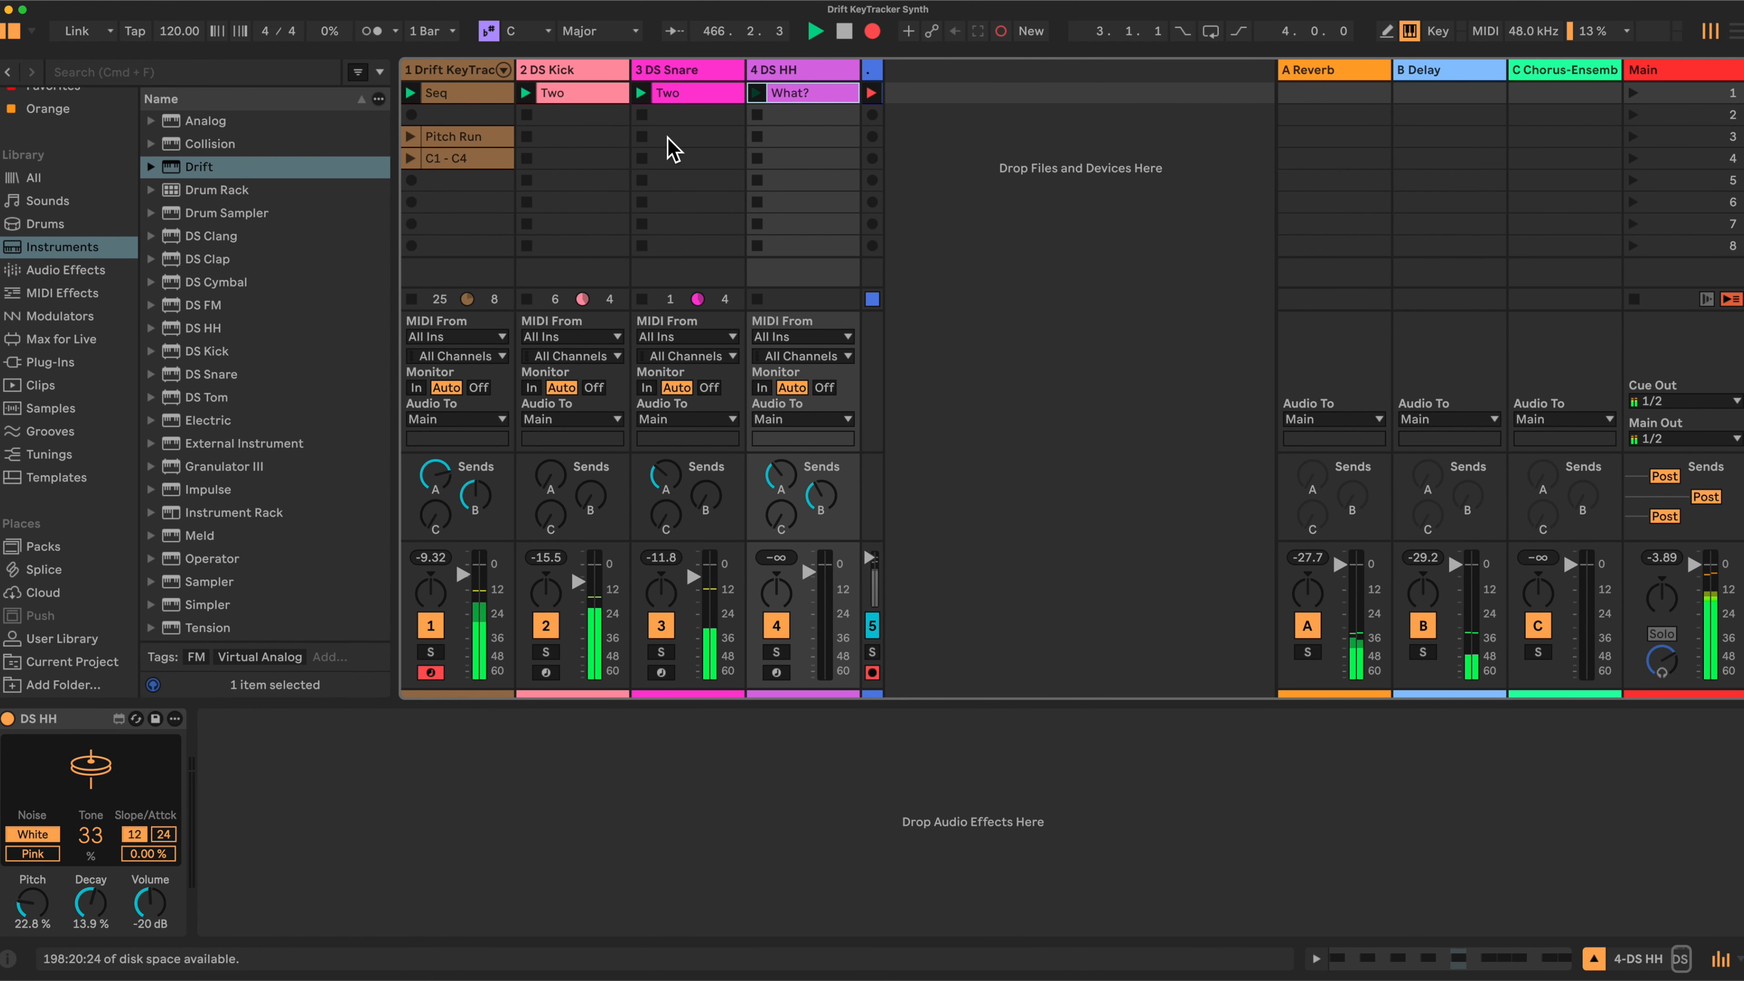
{"action": "left_click", "coordinate": [458, 71]}
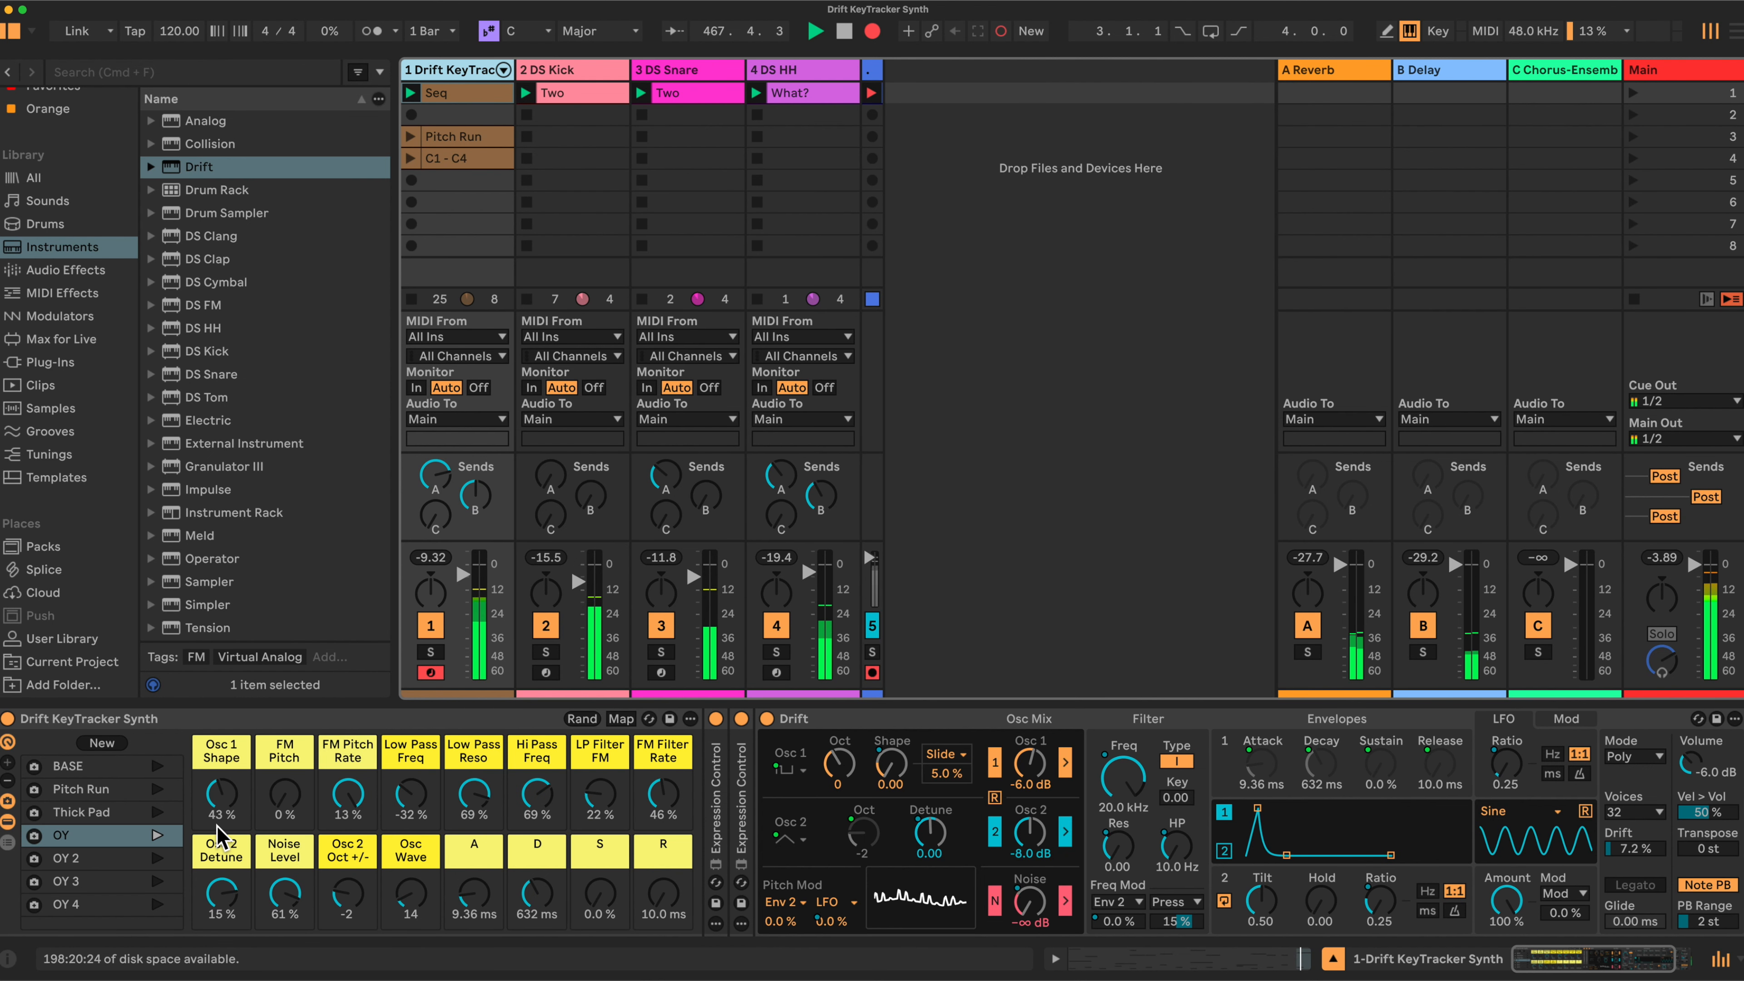